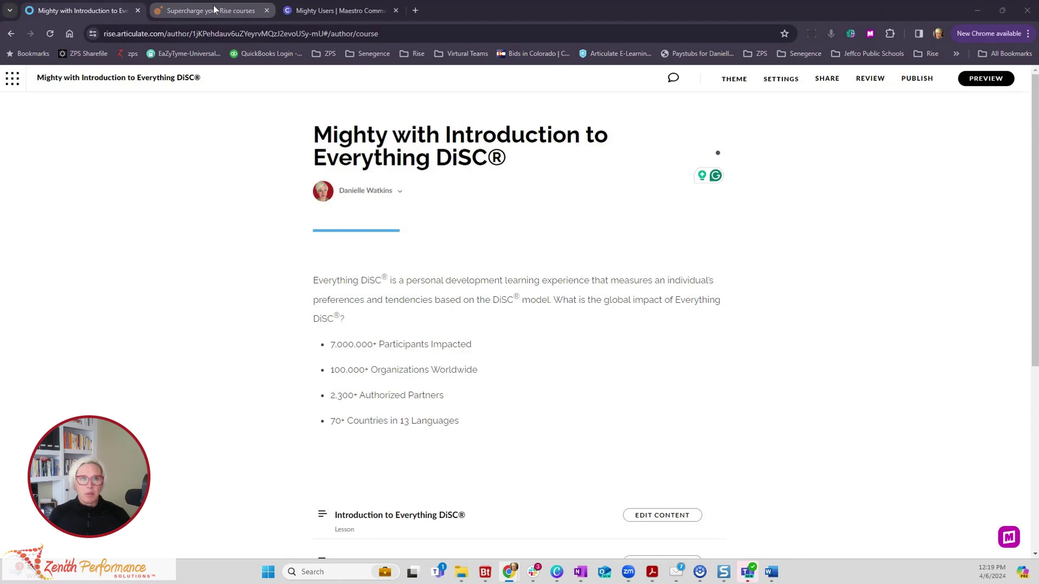
Step: Examine the Mighty product page on the Maestro website, from its feature overview to the free-trial steps and pricing section
mouse_move(214, 8)
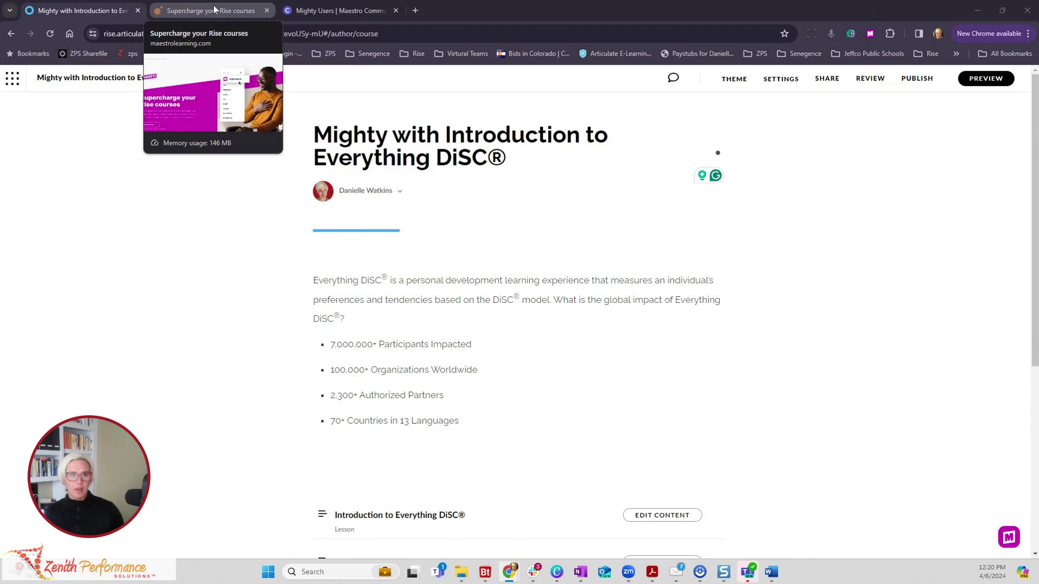
click(215, 9)
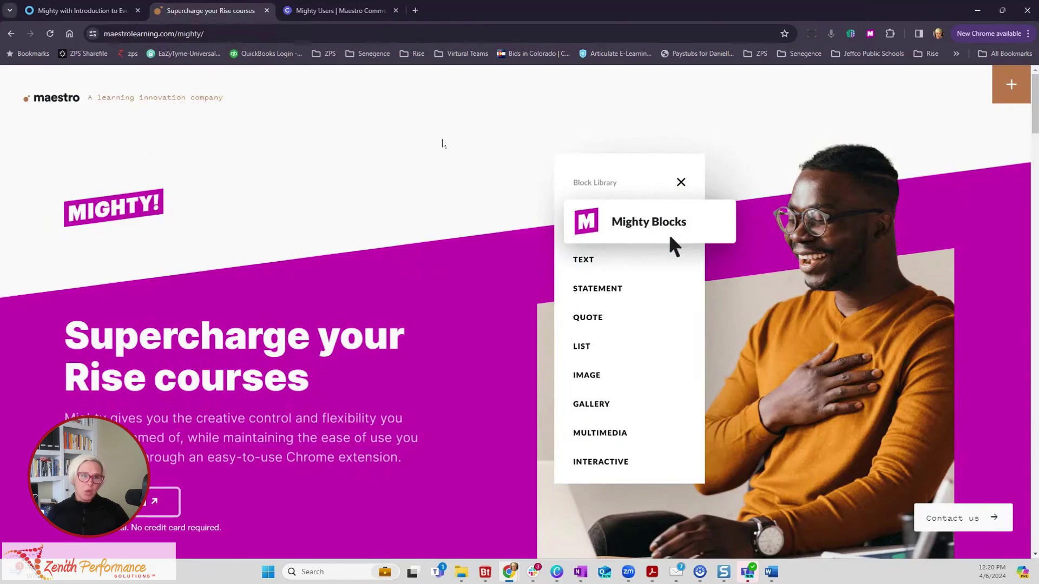
scroll(441, 144, down, 1)
scroll(463, 147, down, 3)
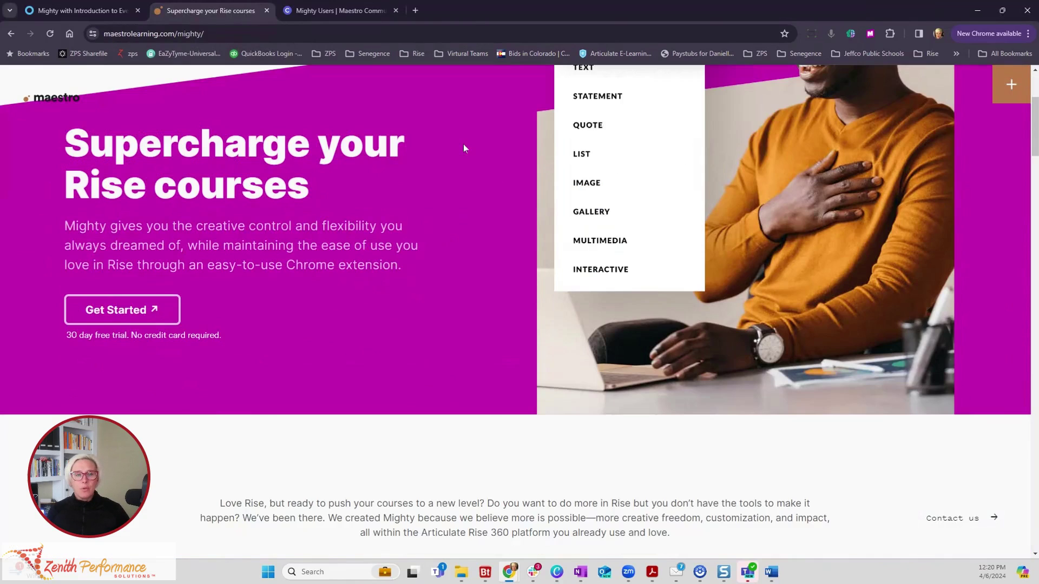
scroll(464, 145, down, 2)
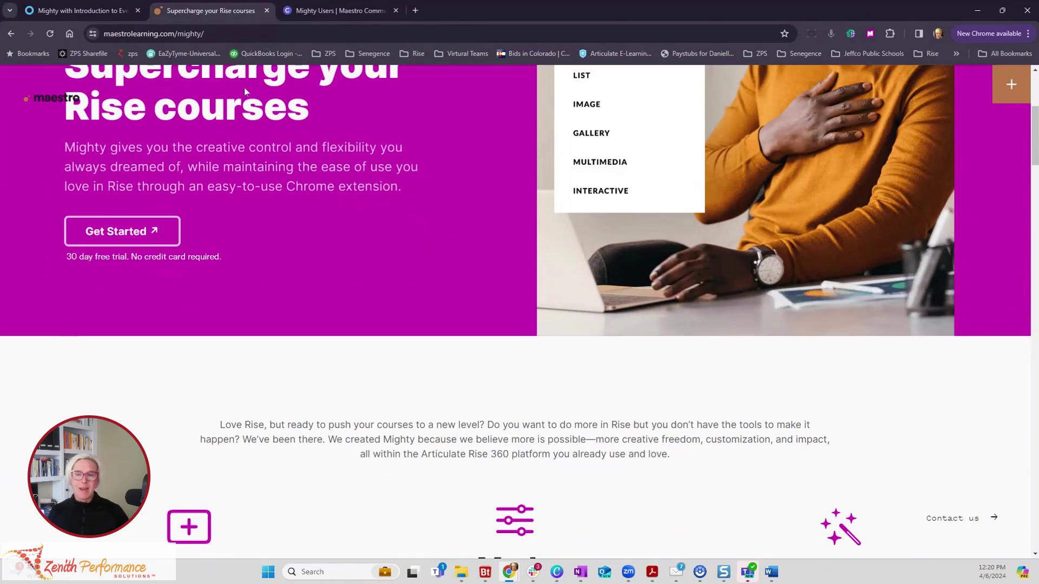
scroll(295, 195, down, 4)
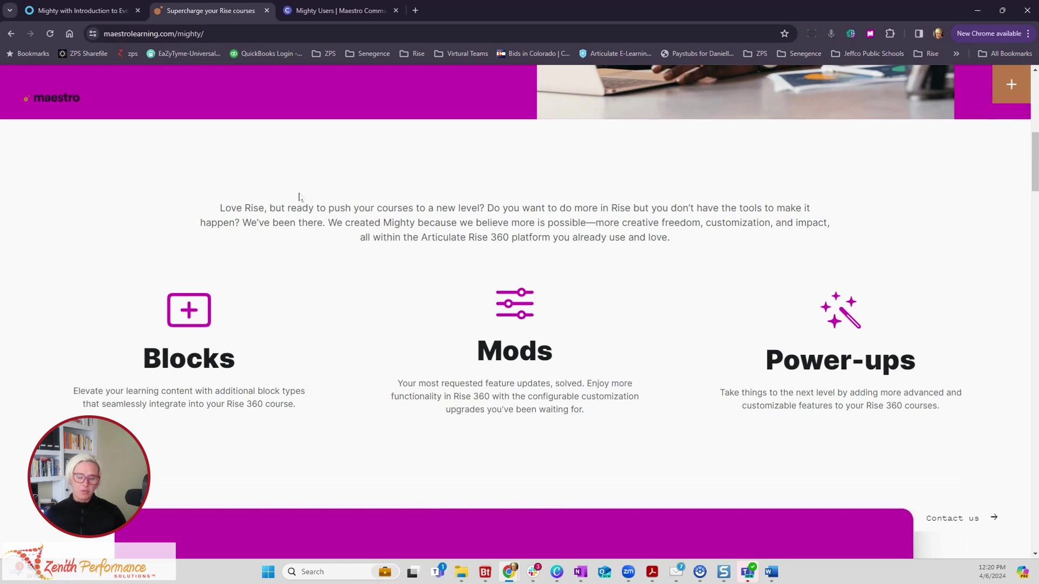
scroll(359, 206, down, 4)
scroll(359, 206, down, 4)
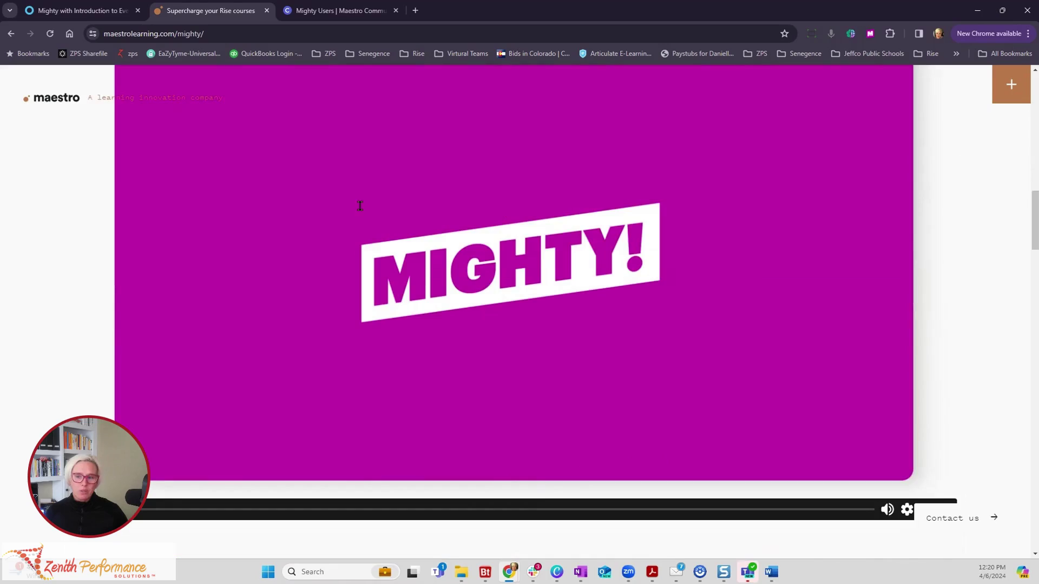
scroll(361, 208, down, 1)
scroll(363, 211, down, 1)
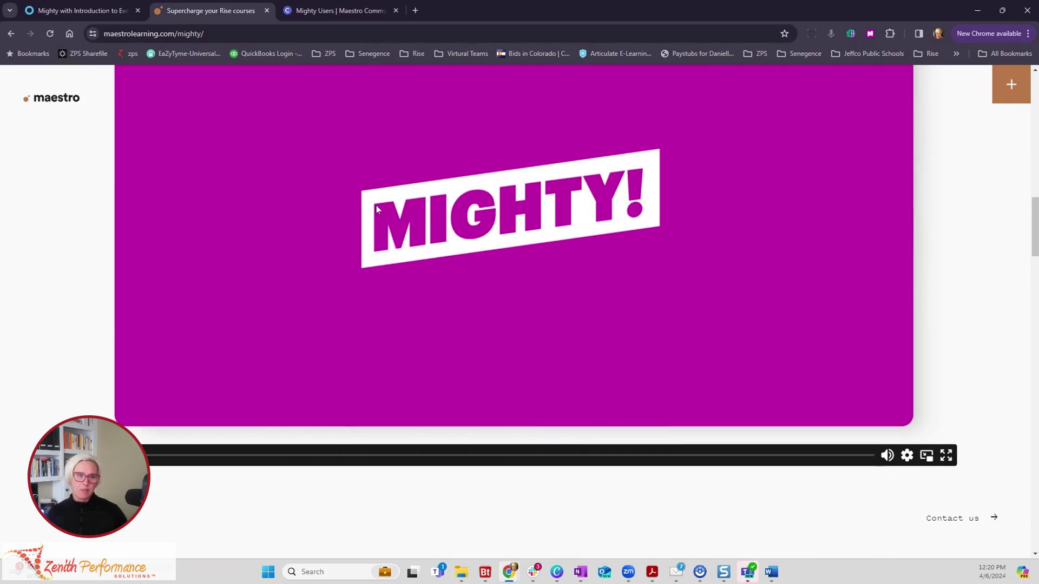
scroll(378, 210, down, 2)
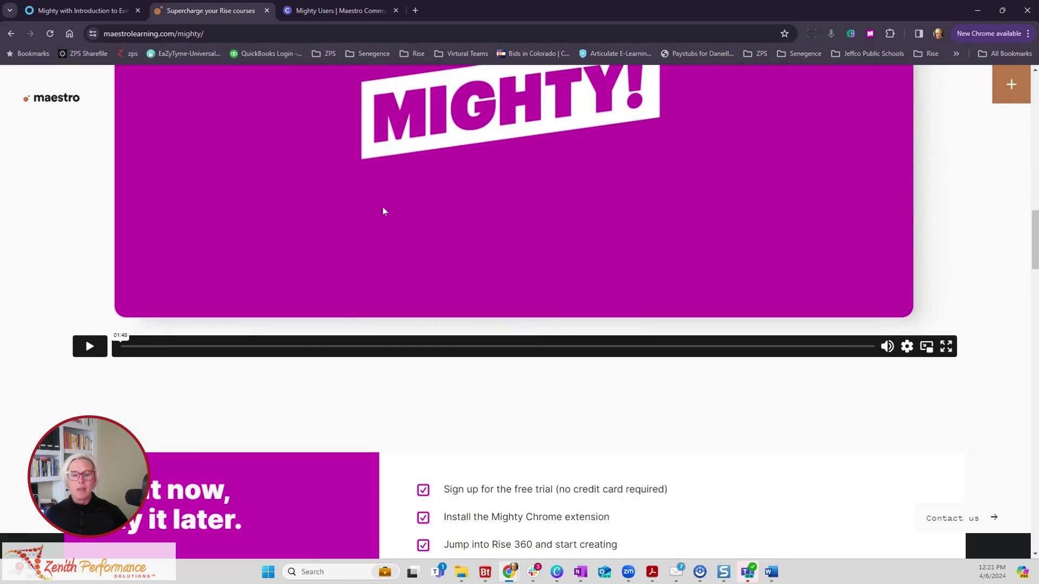
scroll(382, 211, down, 3)
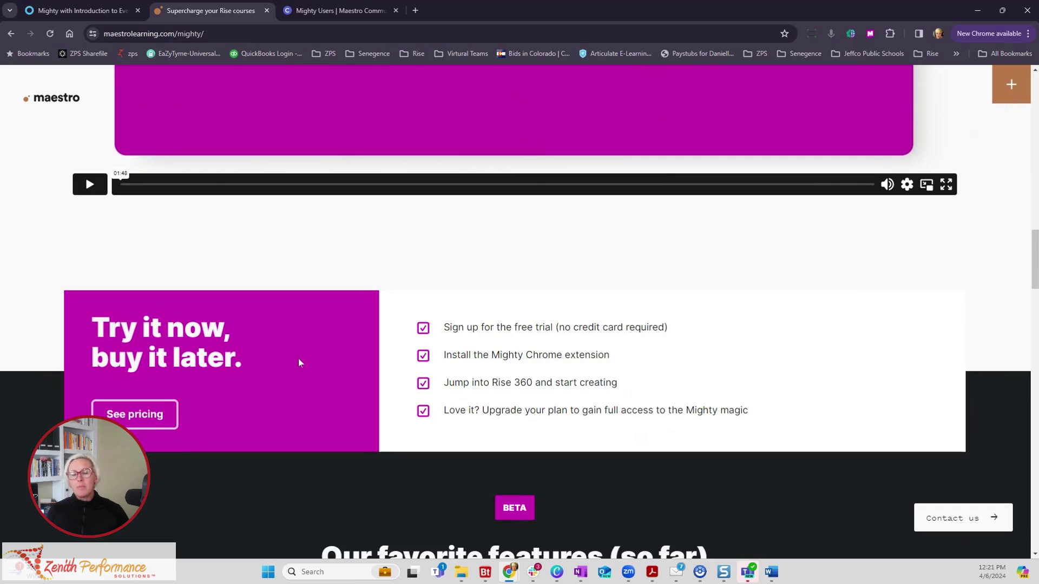
scroll(300, 361, down, 2)
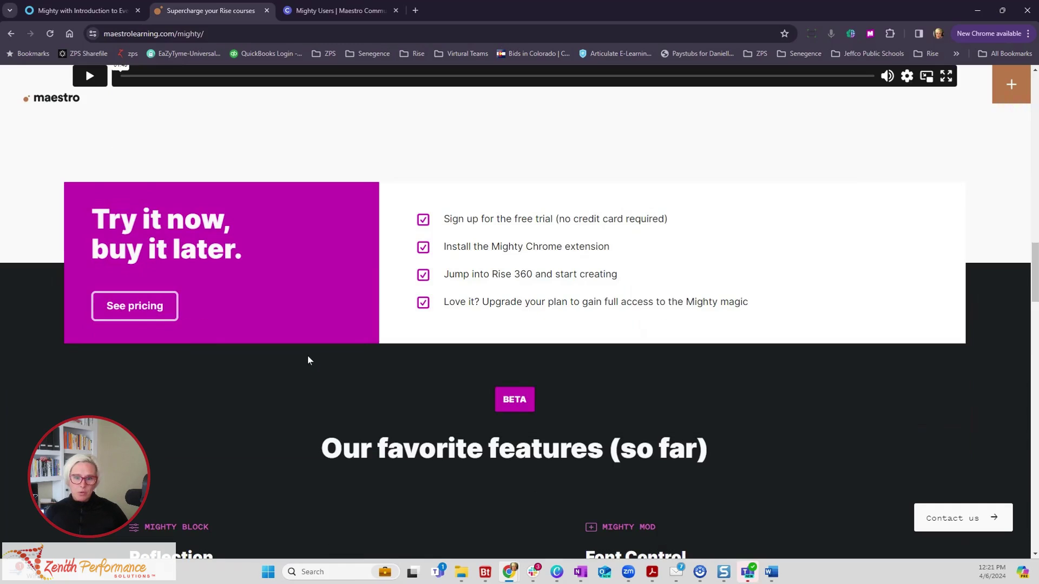
Step: Switch to the community site, show the ZPS #IgniteLearning community home and dismiss the Analytics 3.0 announcement
click(351, 14)
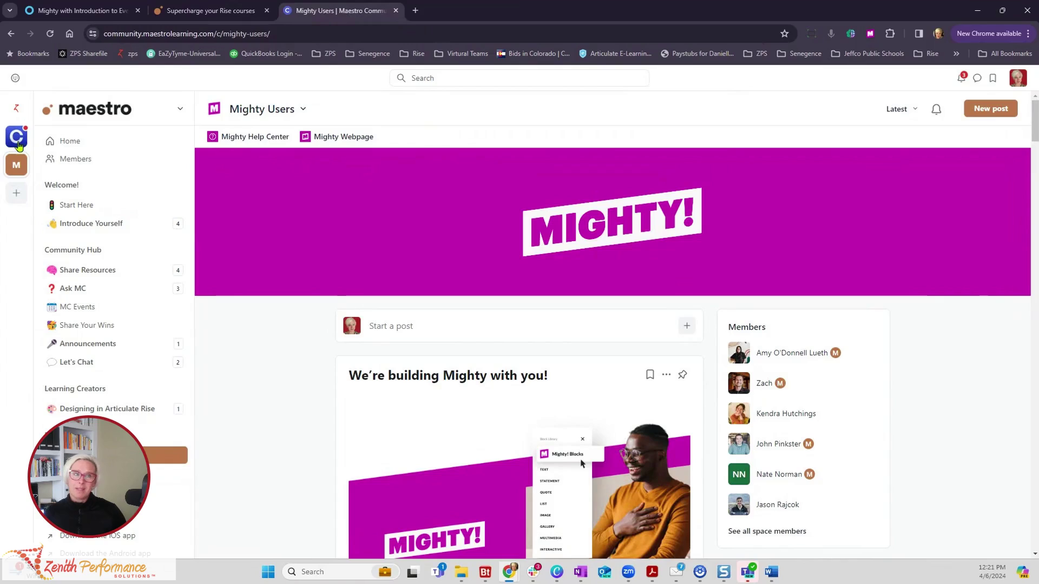
click(17, 111)
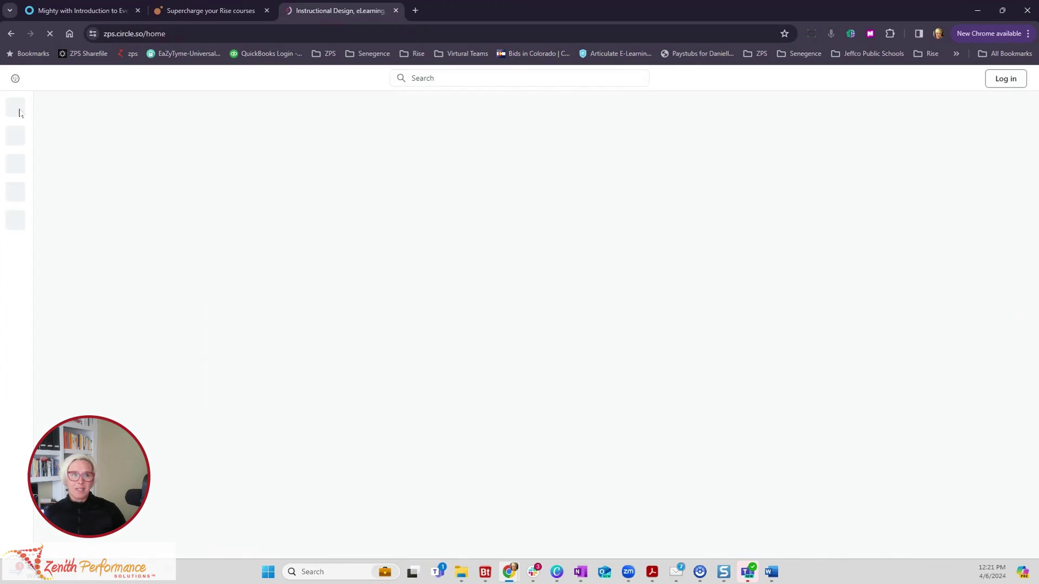
click(11, 165)
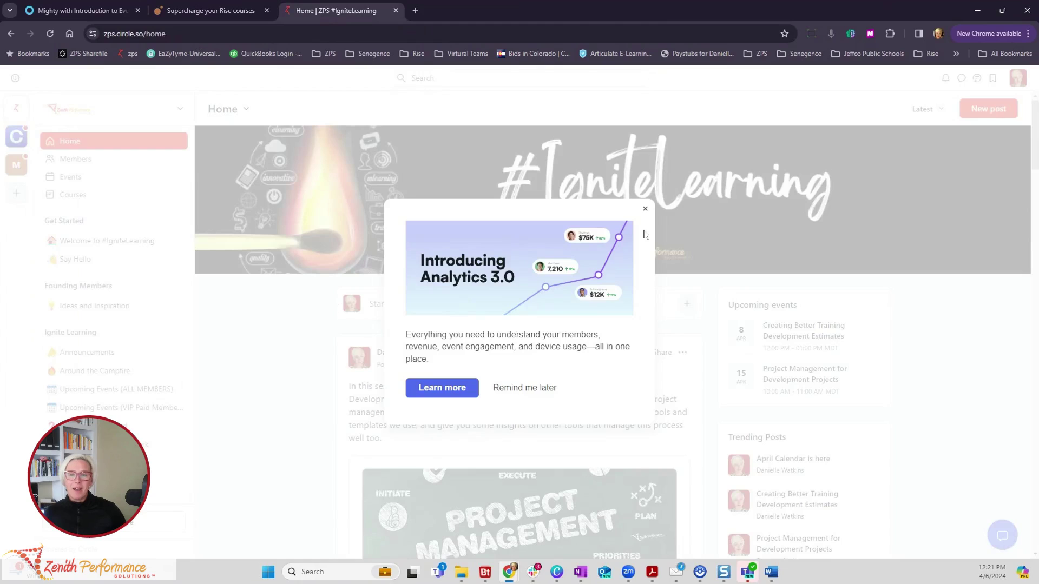
click(644, 208)
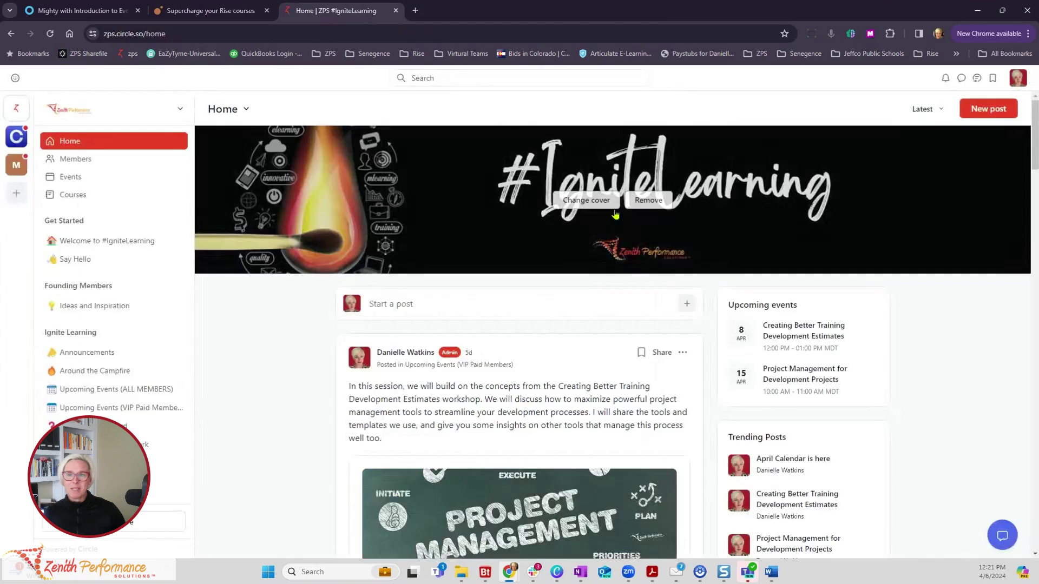
Step: Open the Mighty Users space in the Maestro community and read through its pinned welcome post and latest update
click(15, 165)
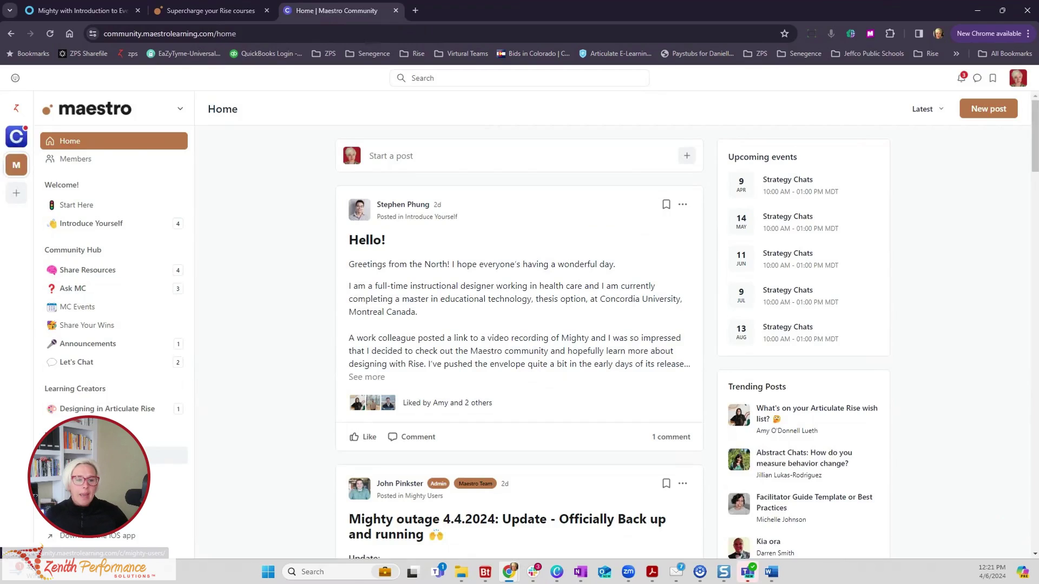
click(97, 455)
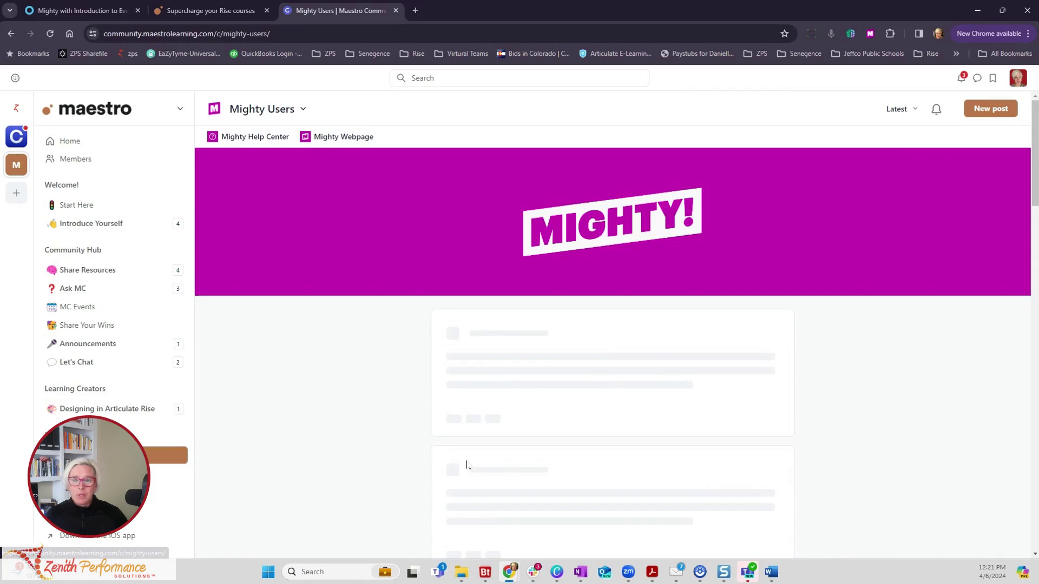
scroll(528, 455, down, 3)
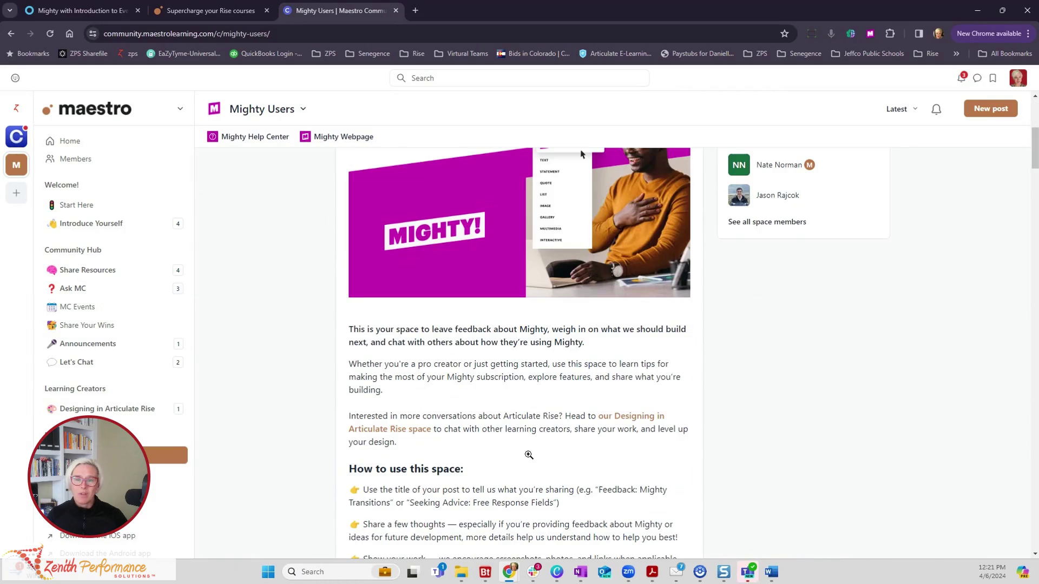
scroll(529, 454, down, 4)
scroll(529, 455, down, 3)
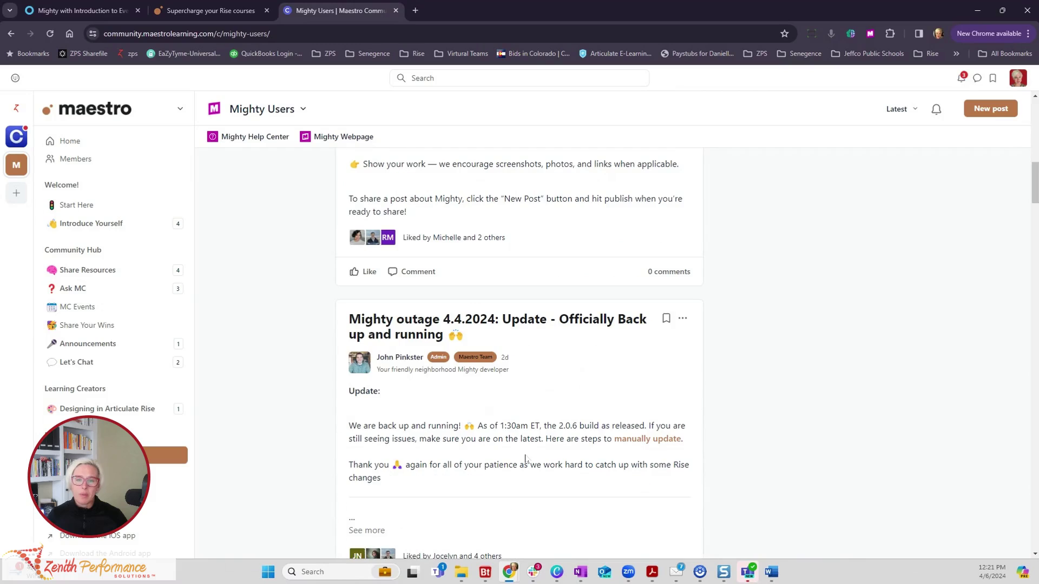
scroll(525, 459, up, 3)
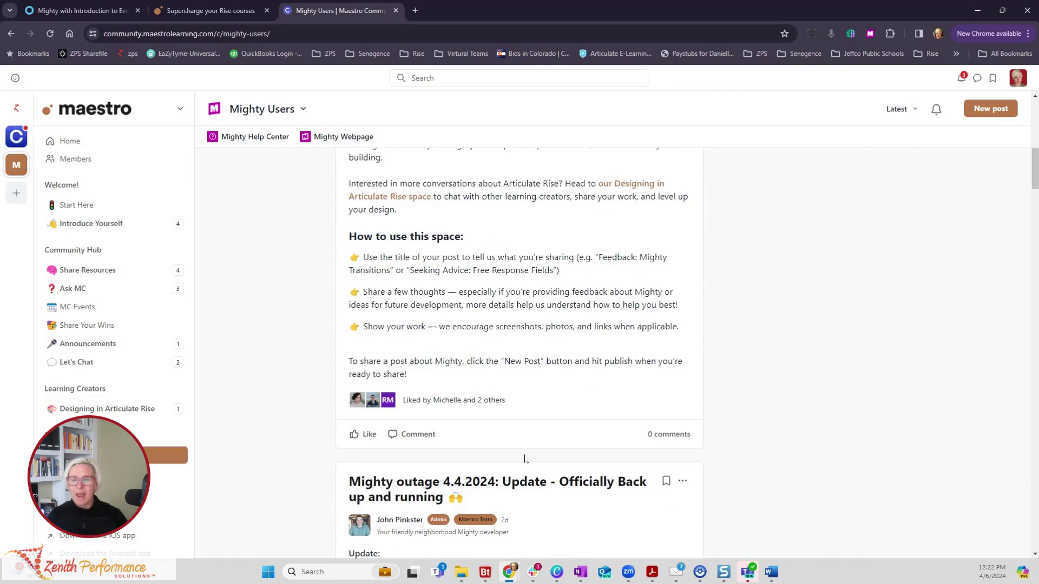
scroll(525, 458, up, 5)
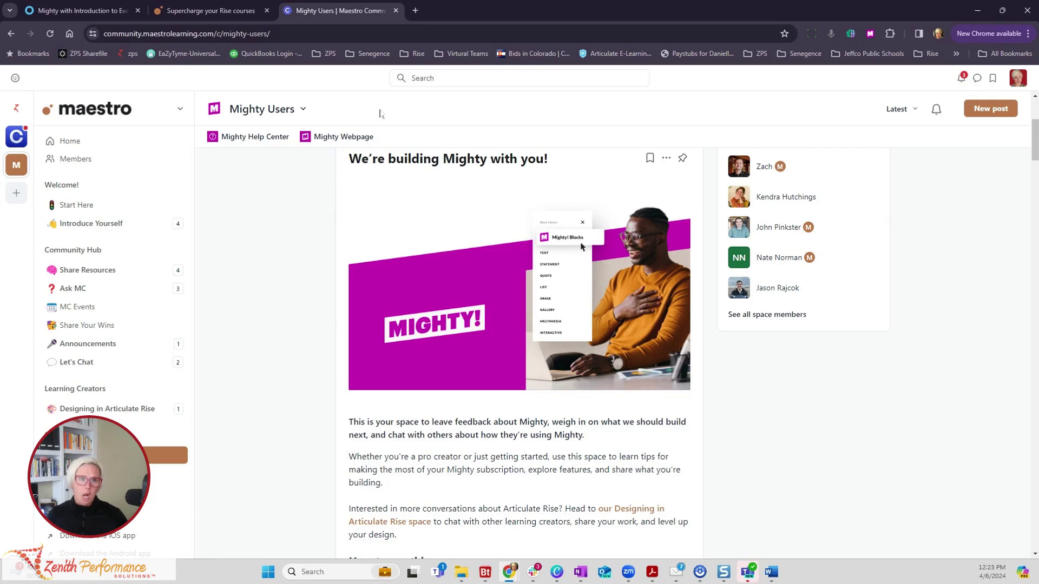
Step: Return to the Rise 360 content library and open the course "Mighty with Introduction to Everything DiSC®"
click(68, 10)
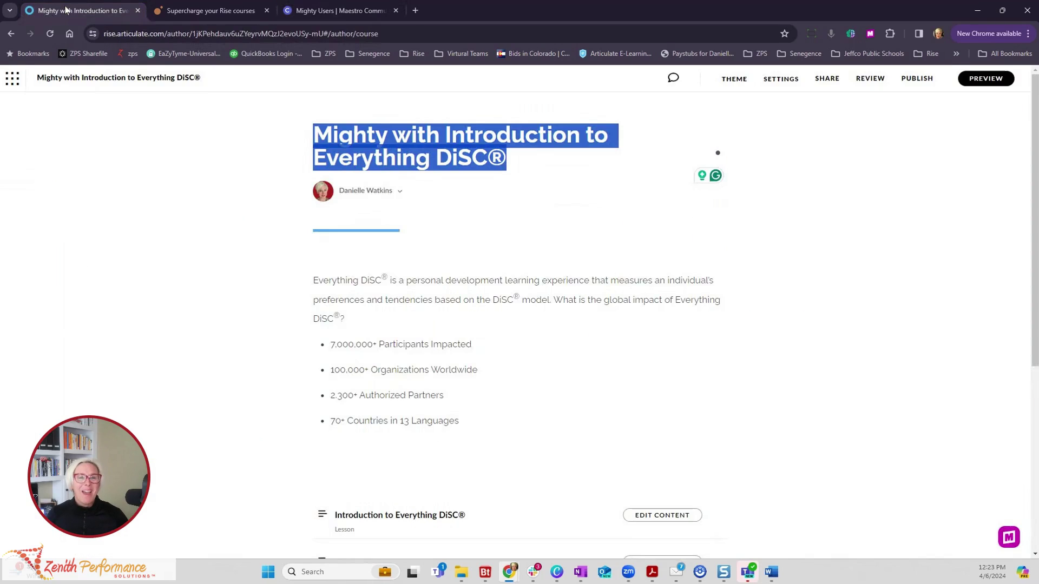
click(444, 130)
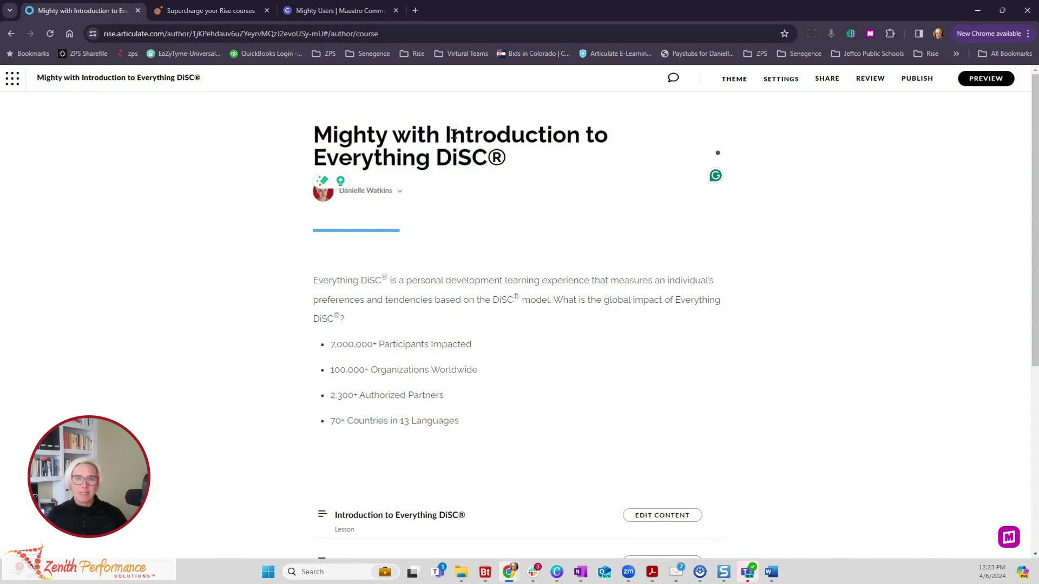
click(19, 80)
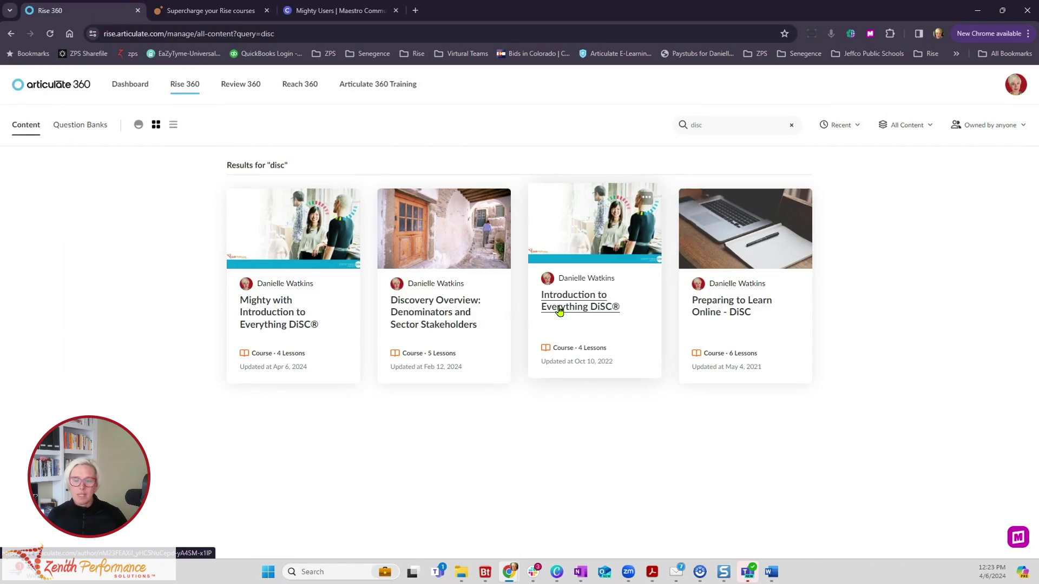
click(279, 312)
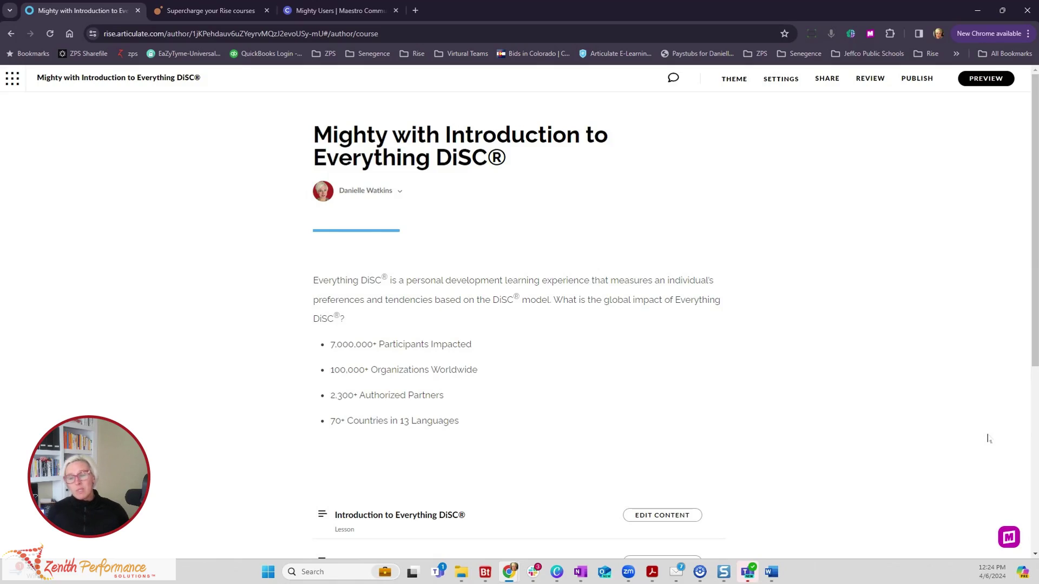
Step: Open the Mighty assistant over the course, review its Welcome and Home pages, and close it
click(1013, 542)
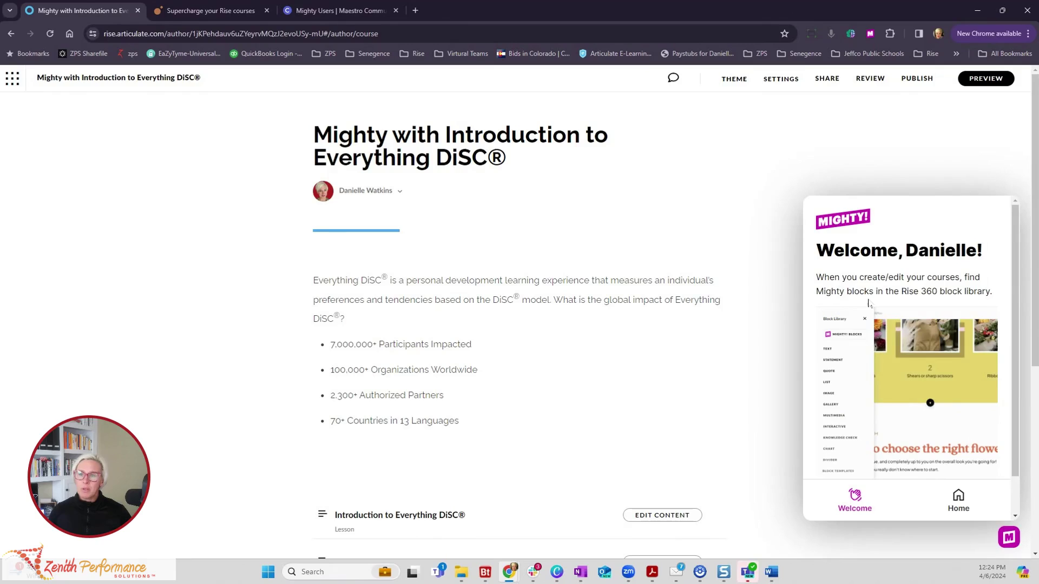
scroll(868, 303, down, 4)
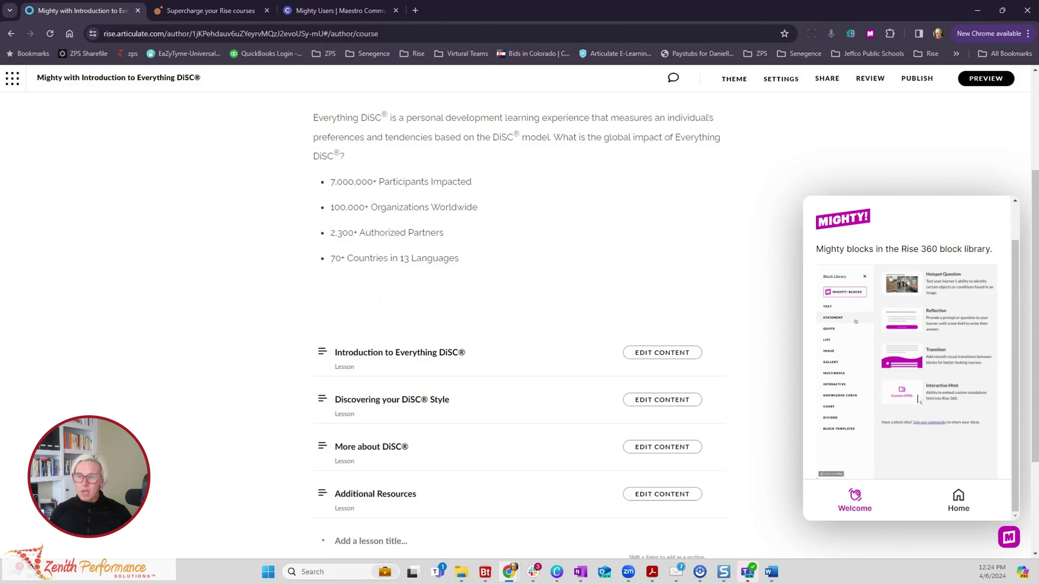
scroll(918, 399, down, 2)
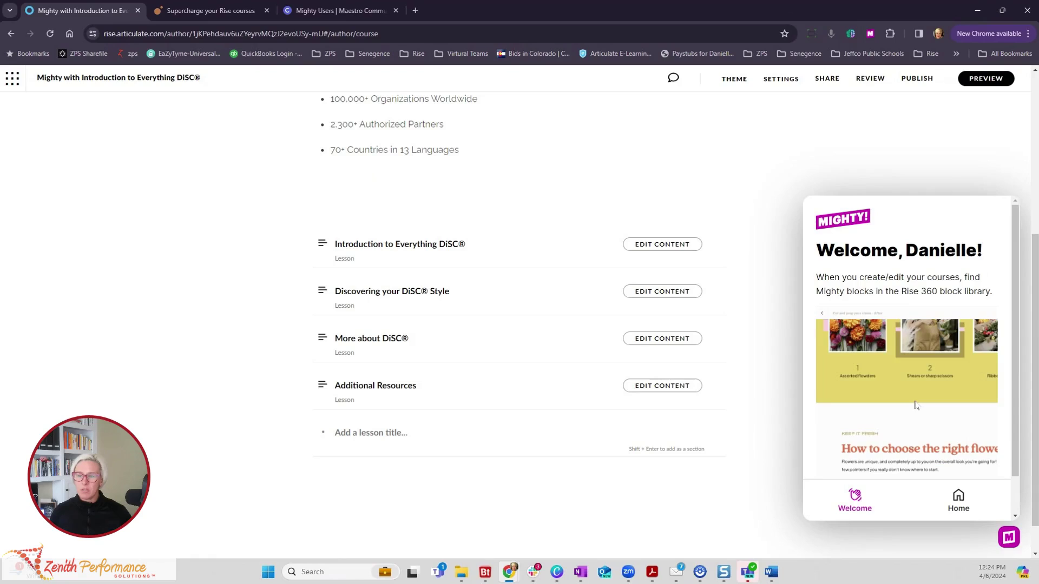
scroll(915, 405, up, 4)
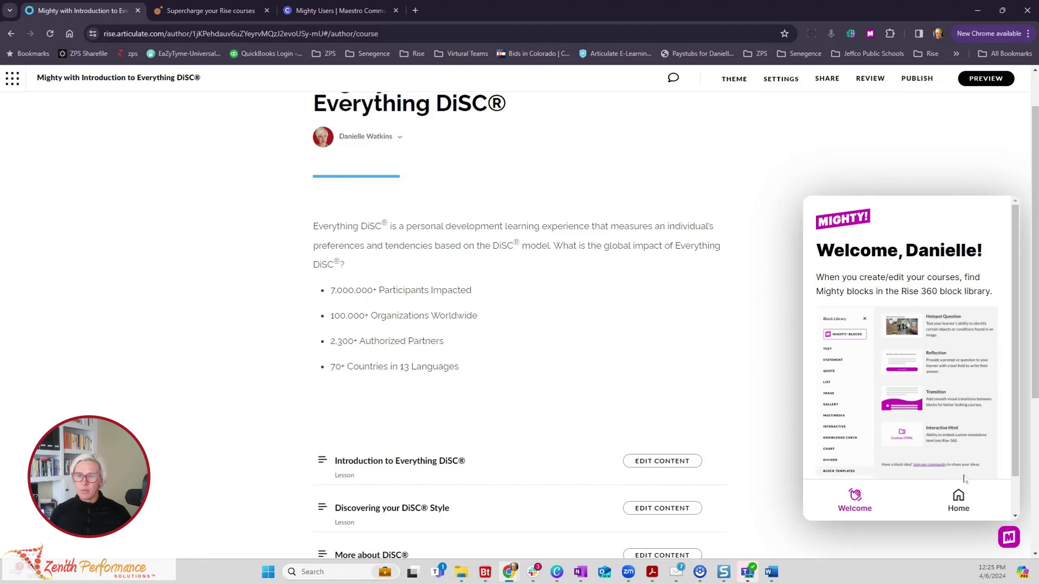
click(959, 501)
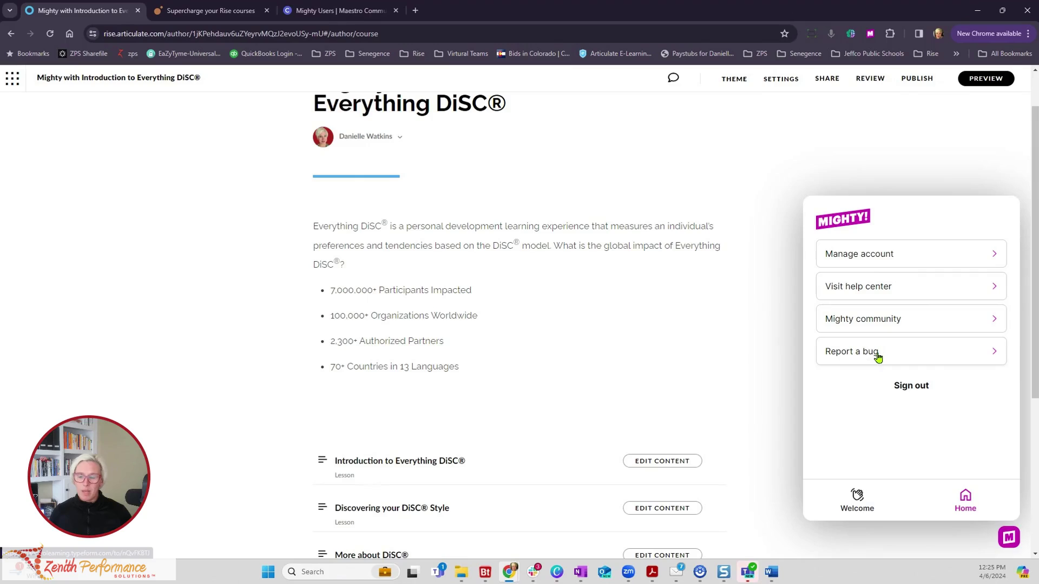
click(864, 499)
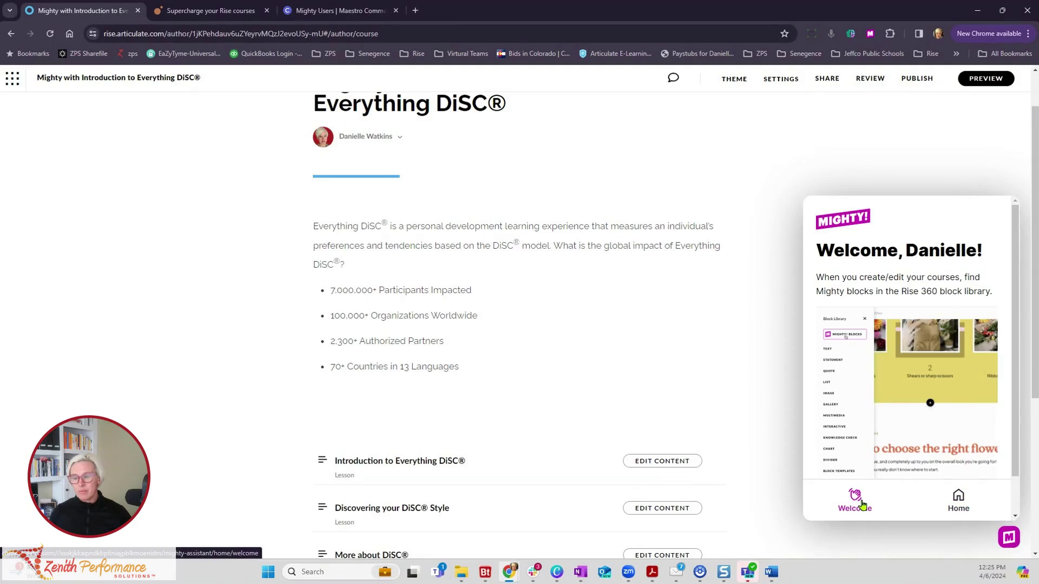
click(1007, 544)
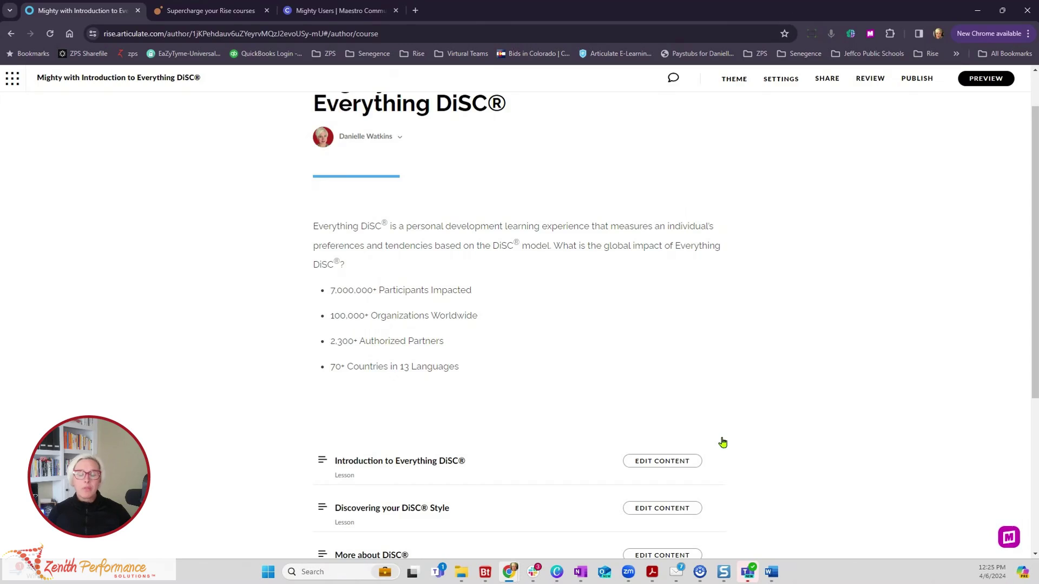
Step: Open the lesson "Introduction to Everything DiSC®" and look over the Mighty gradient options for the text-on-image block's background
click(662, 463)
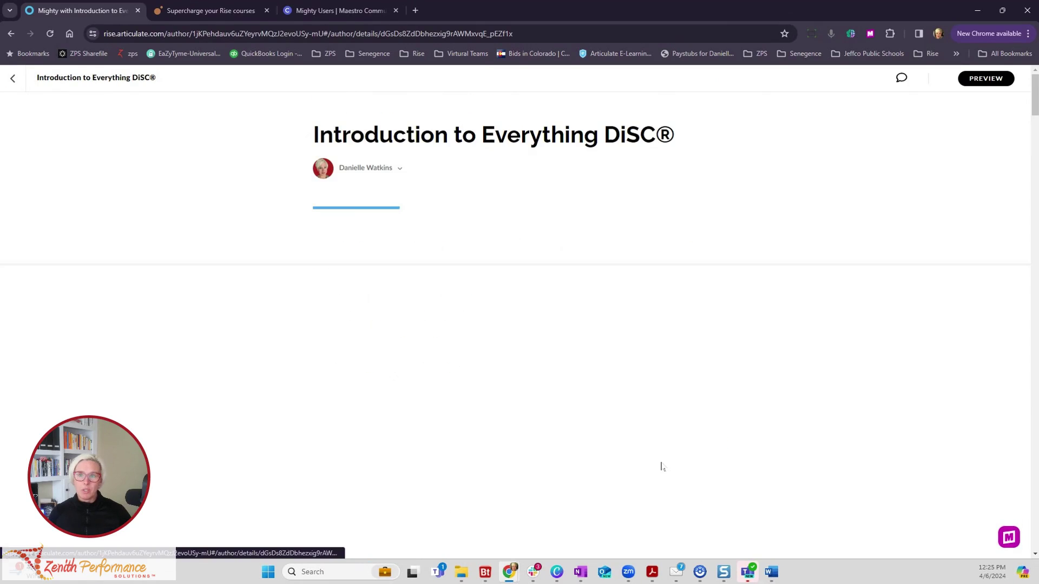
scroll(662, 464, down, 2)
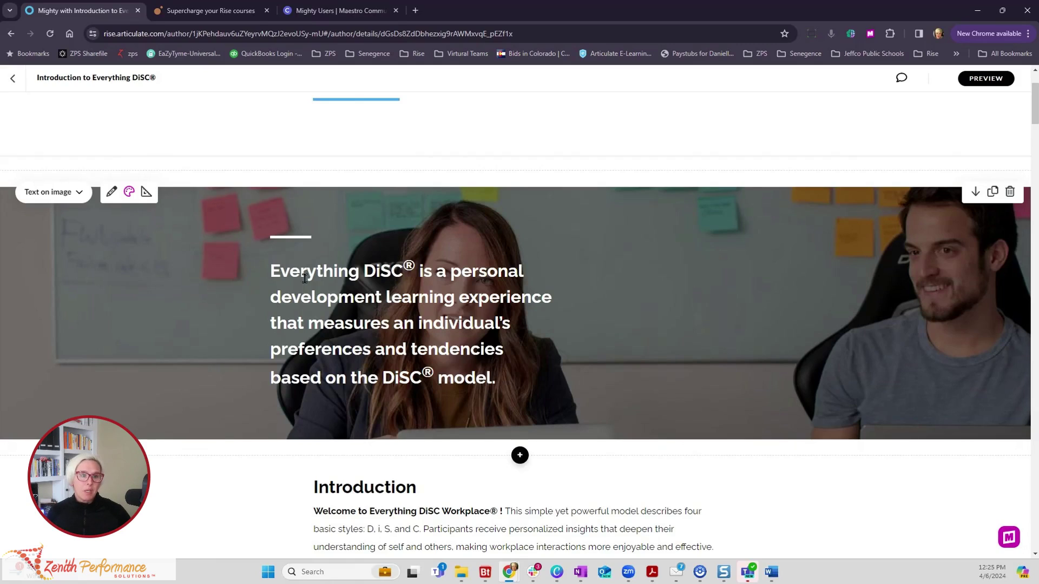
click(129, 192)
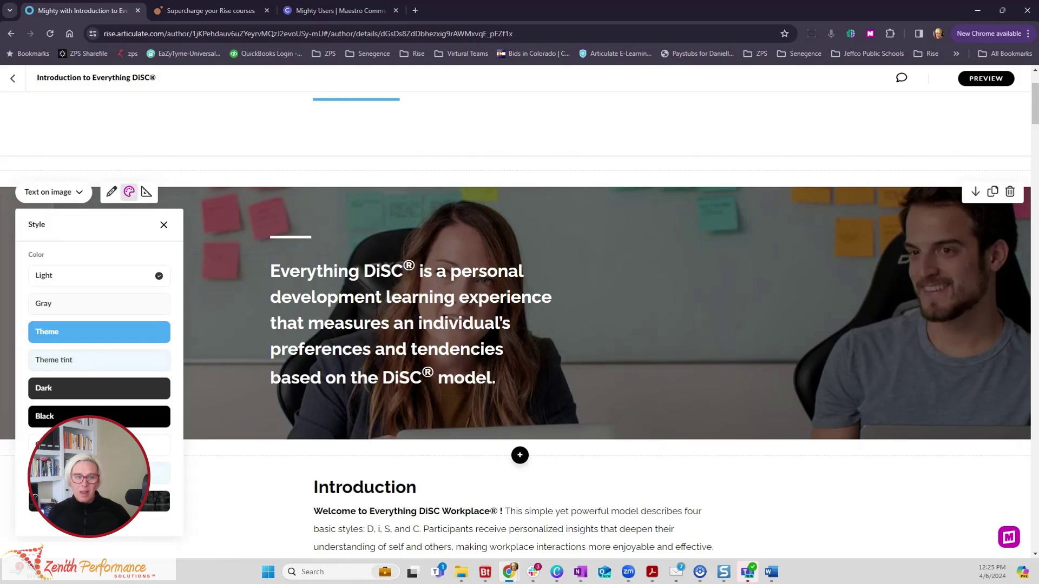
scroll(86, 368, down, 2)
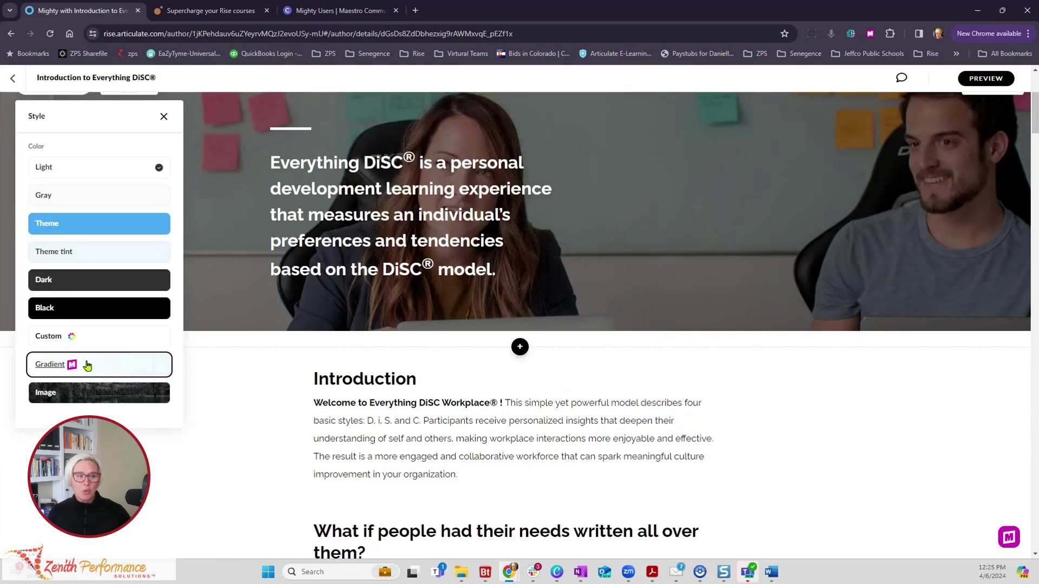
click(45, 370)
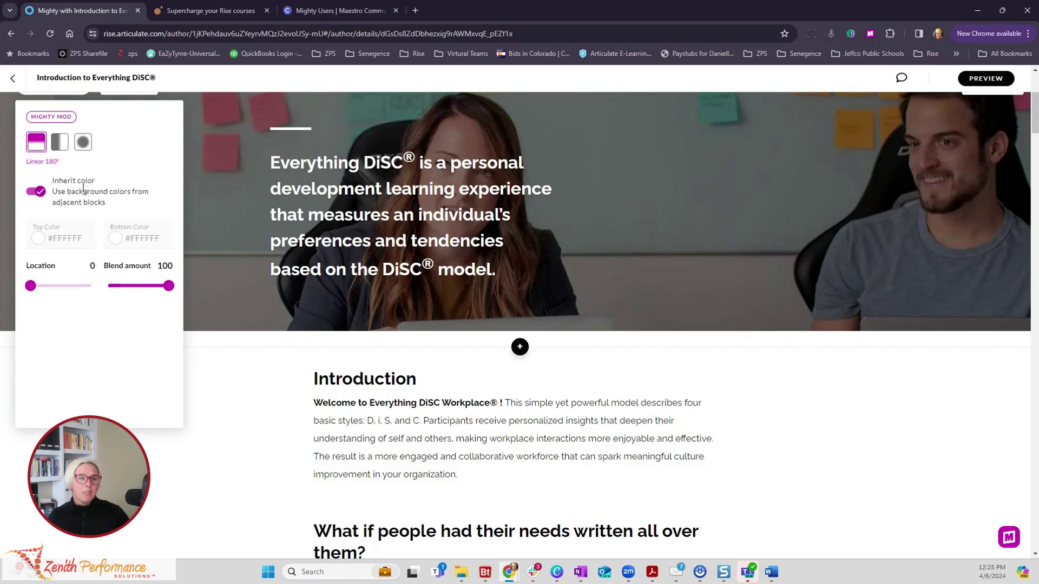
click(246, 380)
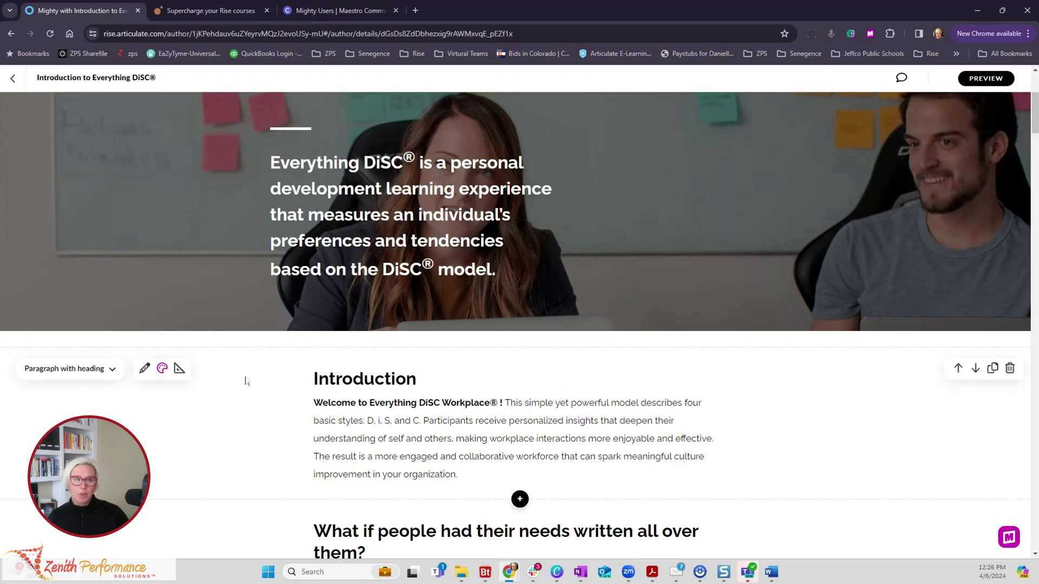
Step: Look over the gradient background settings, including Inherit color, for the heading "What if people had their needs written all over them?"
scroll(271, 379, down, 3)
scroll(379, 382, down, 1)
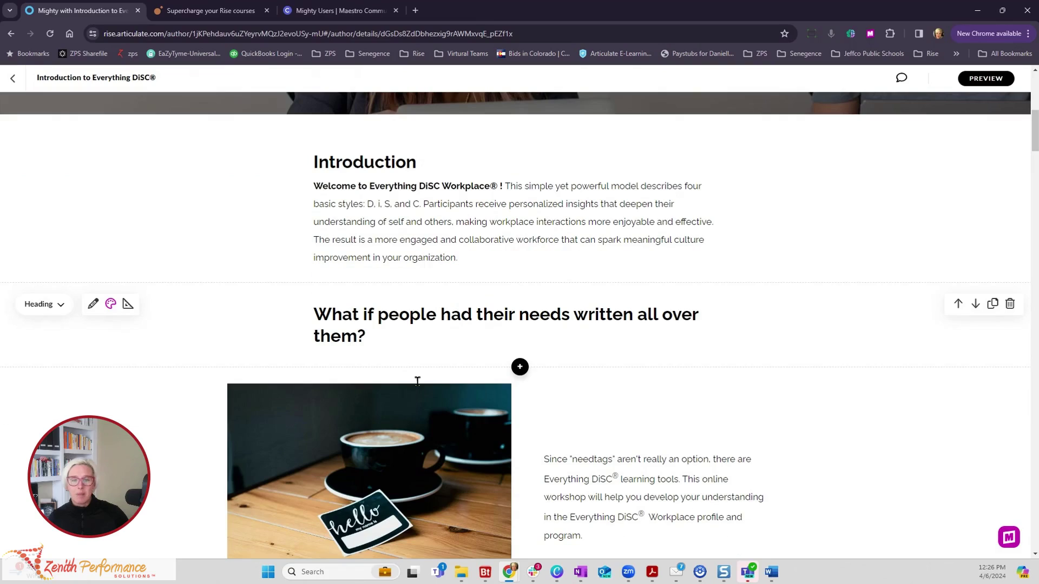
click(111, 304)
scroll(100, 400, down, 2)
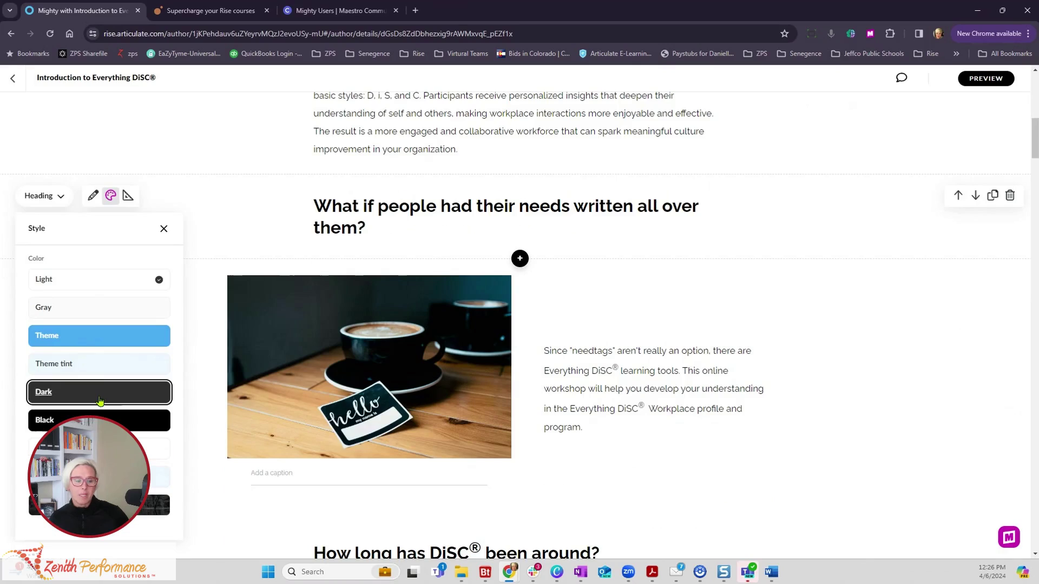
click(101, 477)
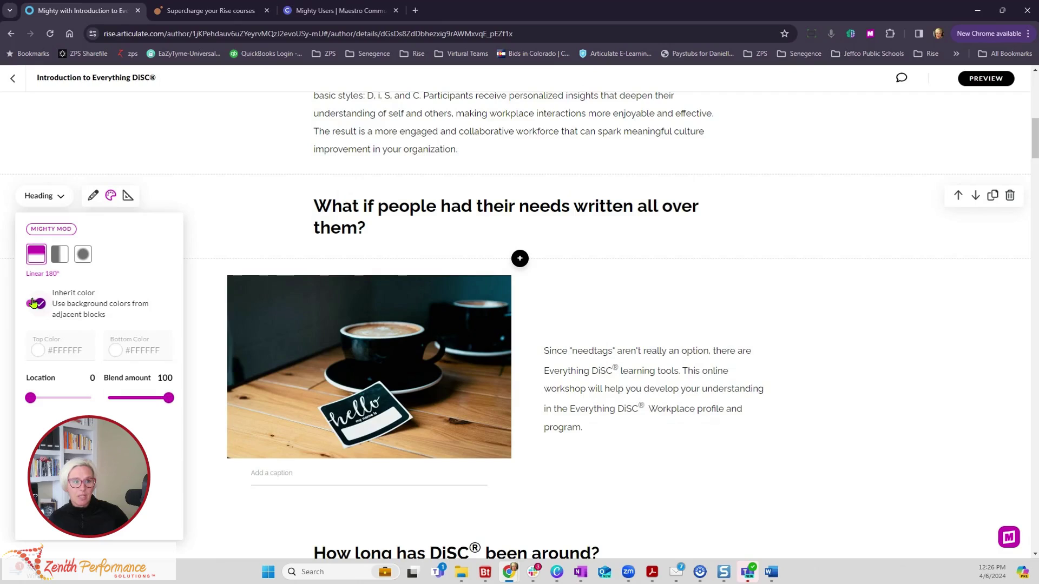
click(38, 351)
click(401, 197)
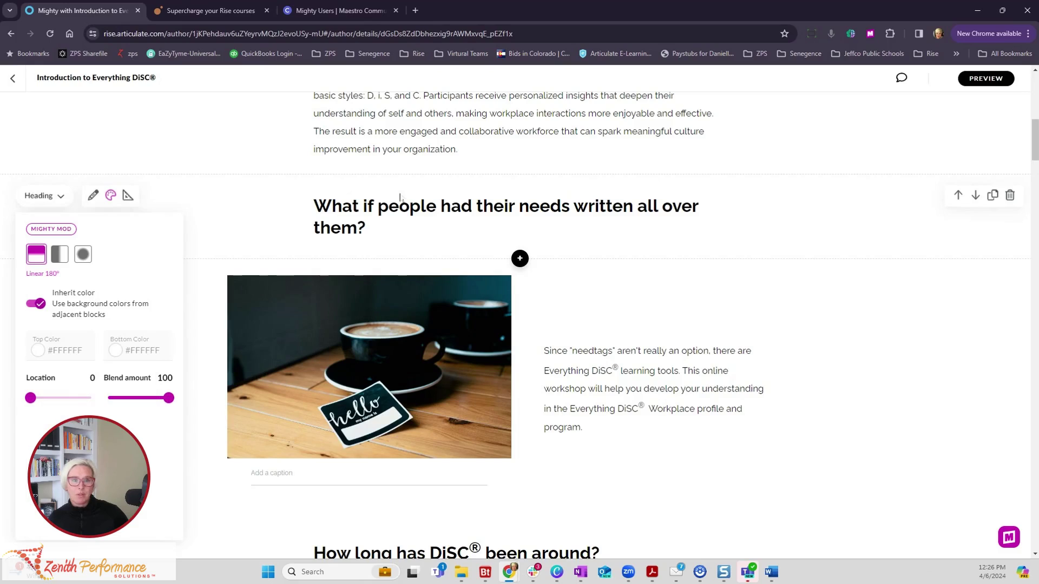
click(192, 203)
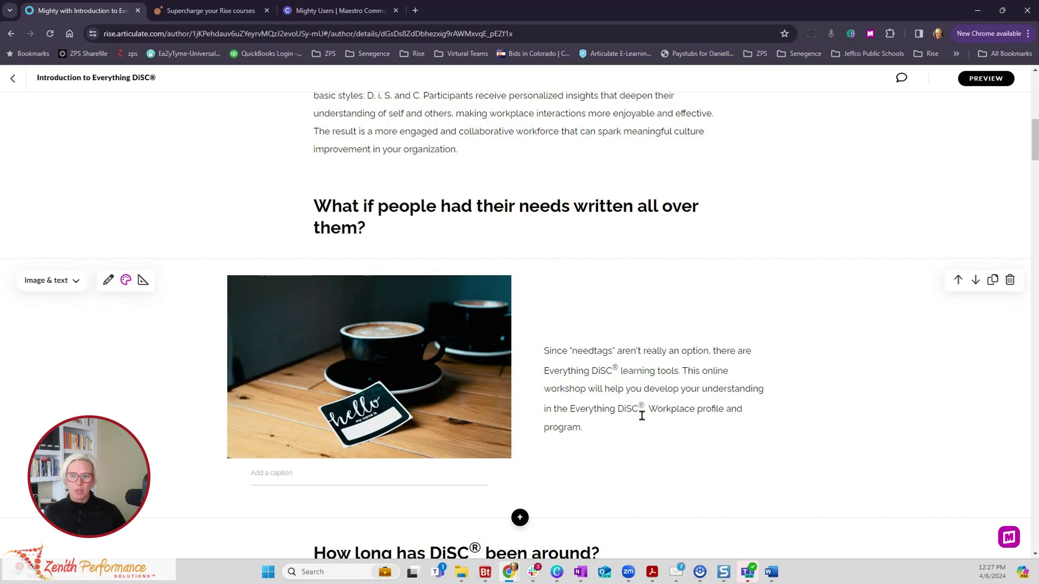
Step: Select "Everything DiSC®" in the last sentence under "How long has DiSC® been around?" and look through the available fonts
scroll(642, 415, down, 3)
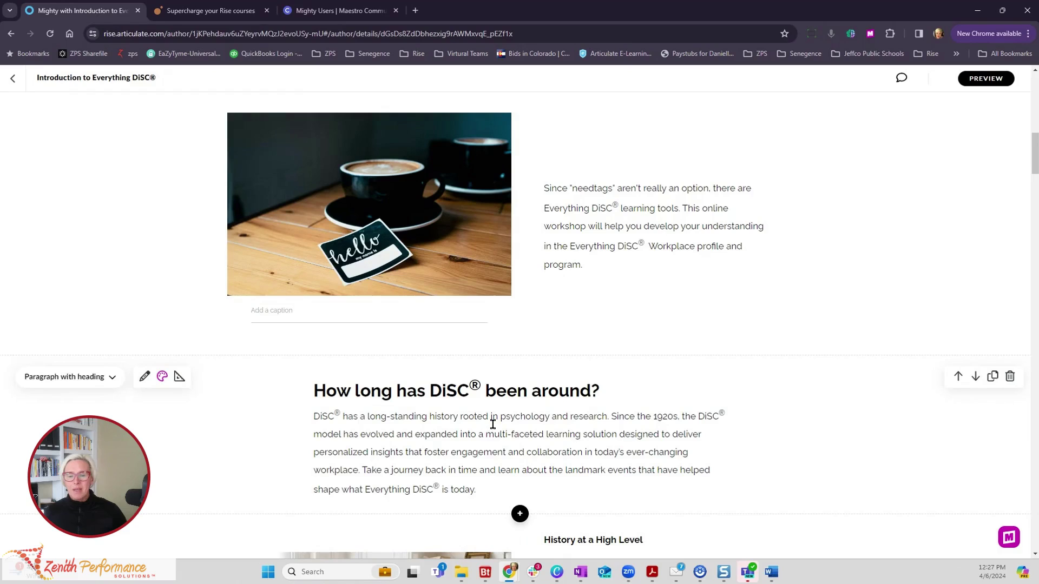
scroll(492, 425, down, 2)
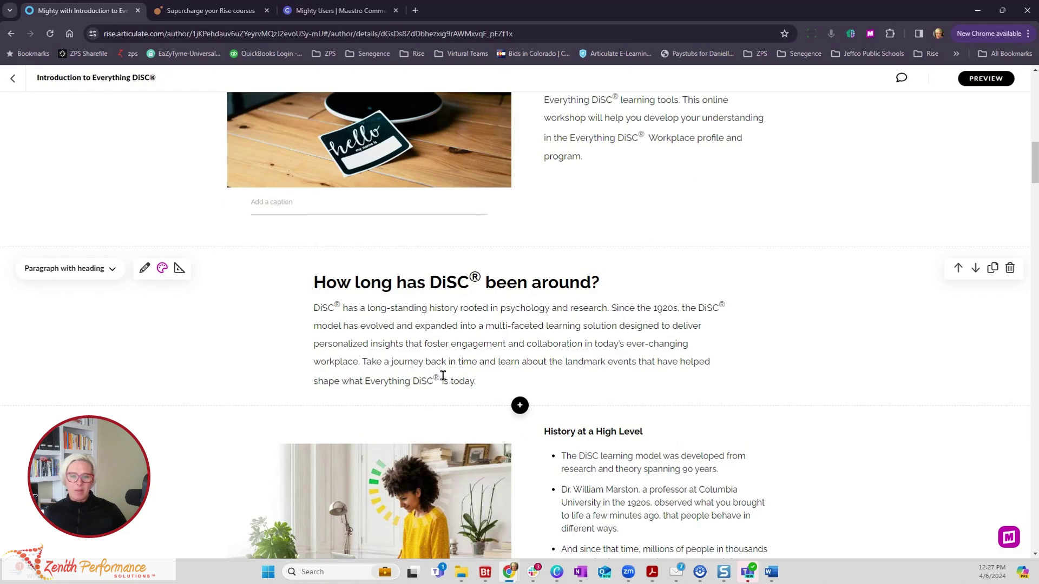
drag(443, 376, 366, 380)
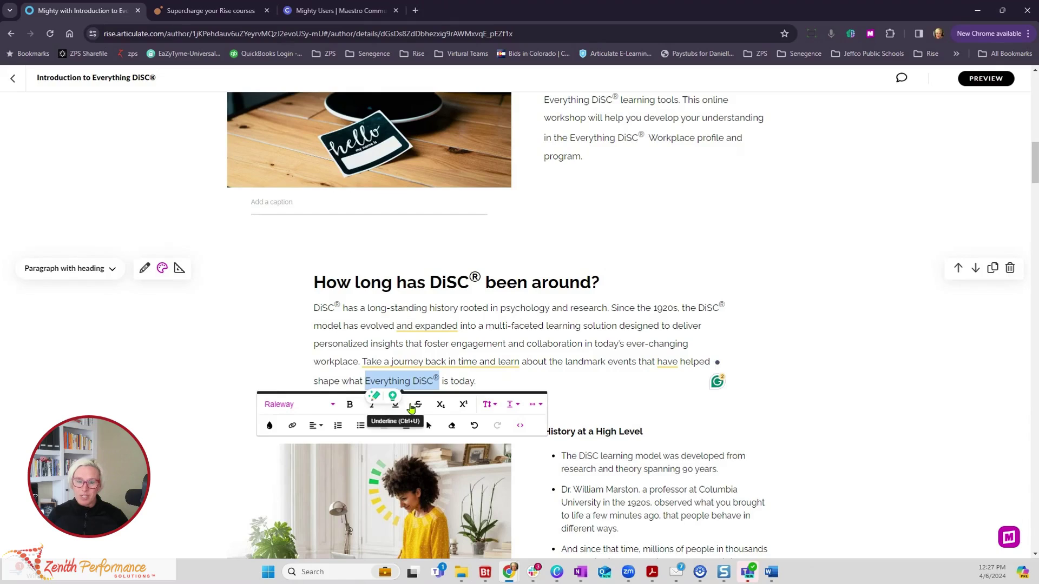
click(332, 406)
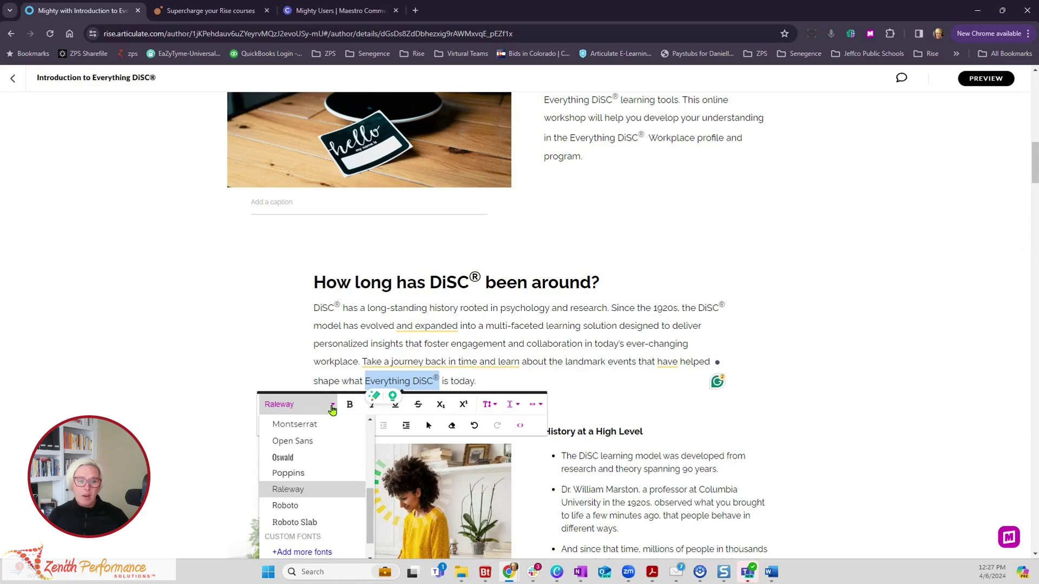
click(332, 408)
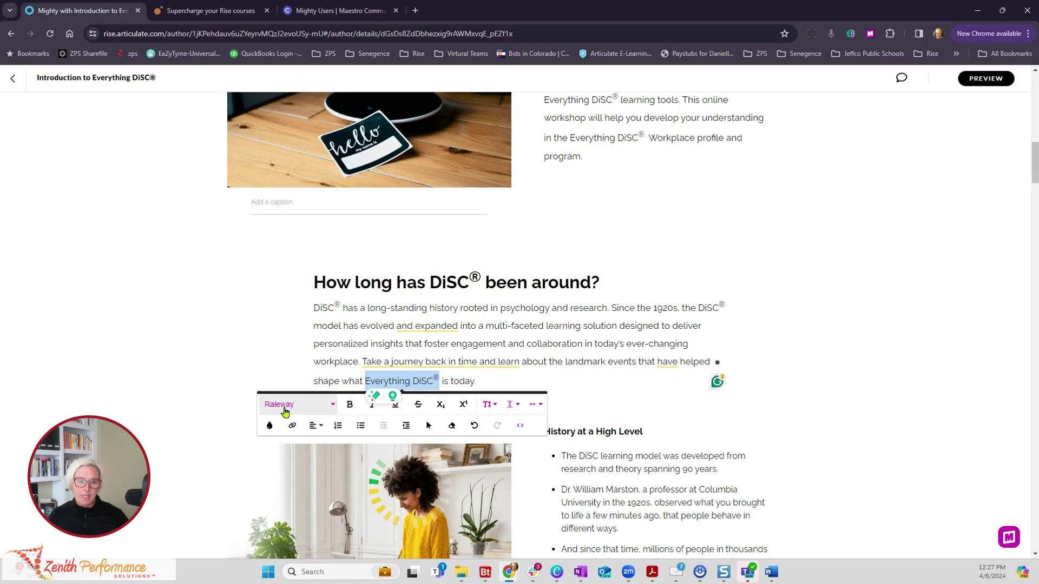
Step: Set the selected "Everything DiSC®" text to font size 24 and make it bold
click(487, 407)
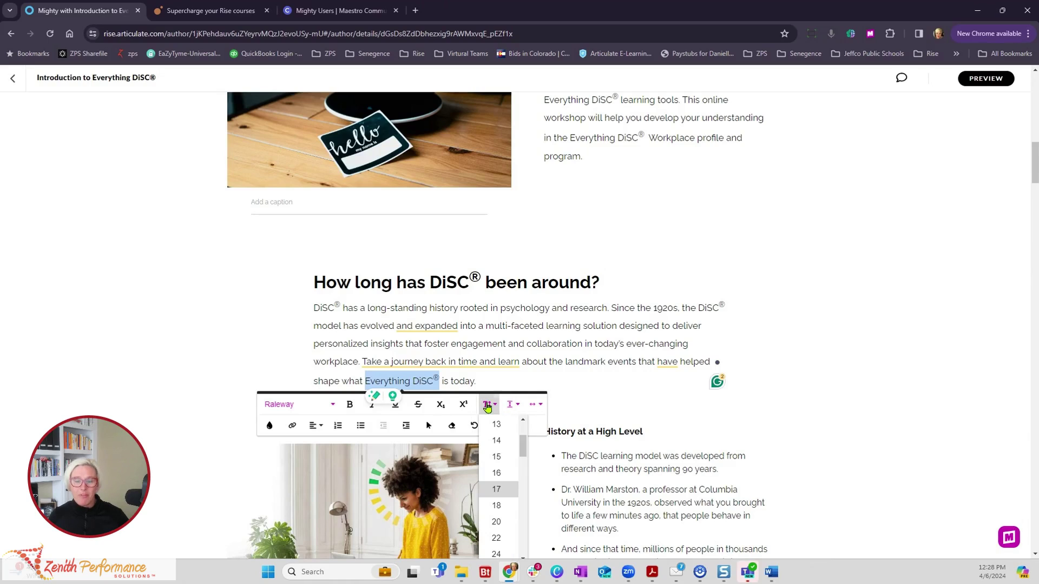
scroll(489, 406, down, 2)
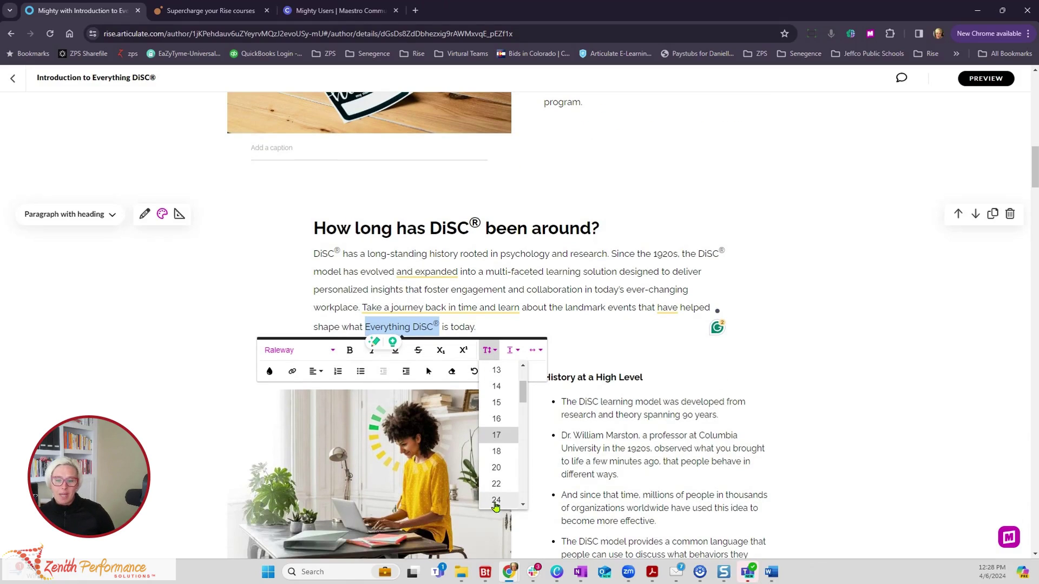
click(495, 500)
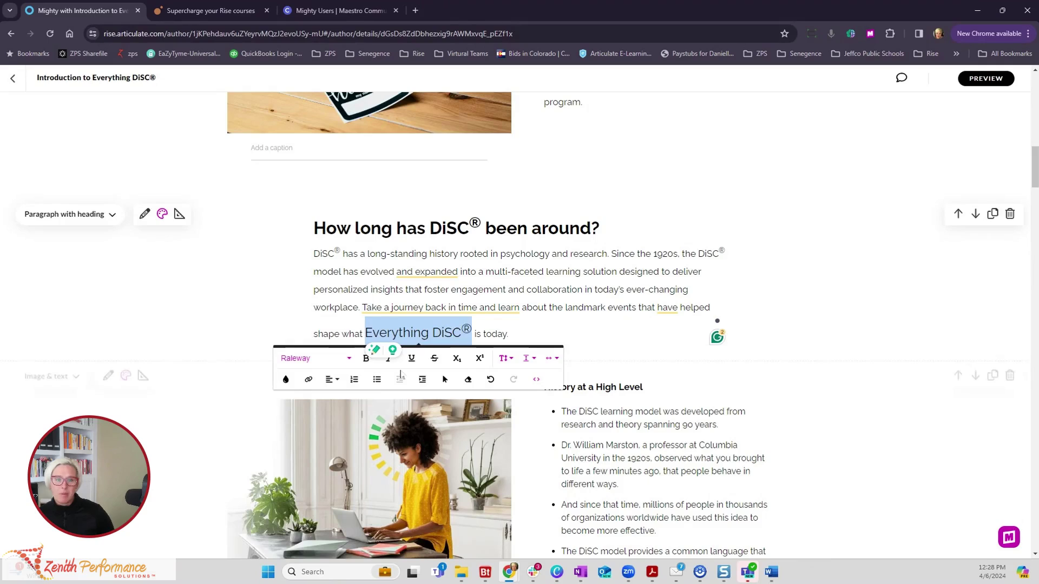
key(ctrl+b)
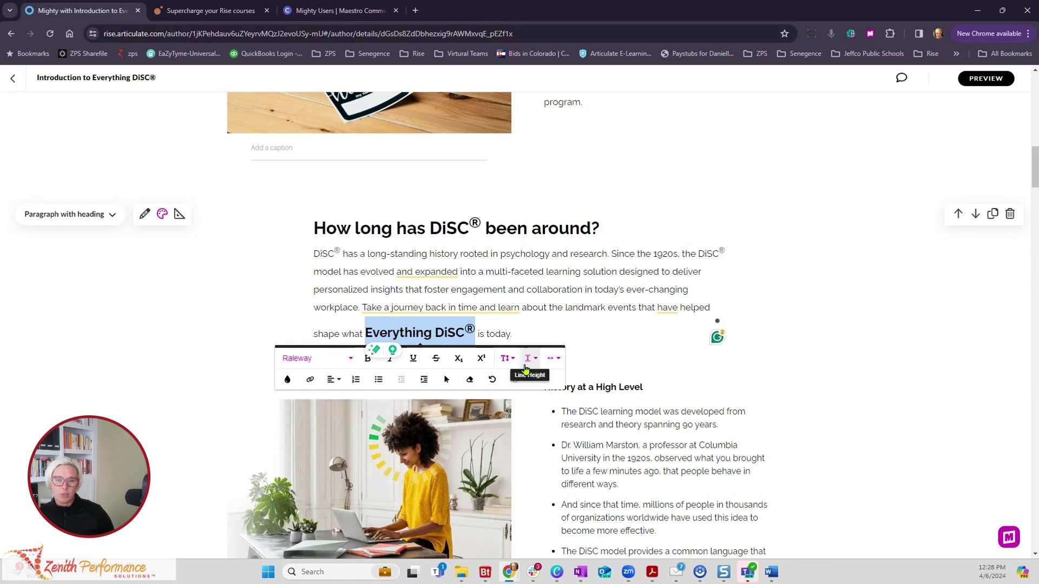
Step: Try a tighter line height on the paragraph containing "Everything DiSC®" and undo it
click(528, 359)
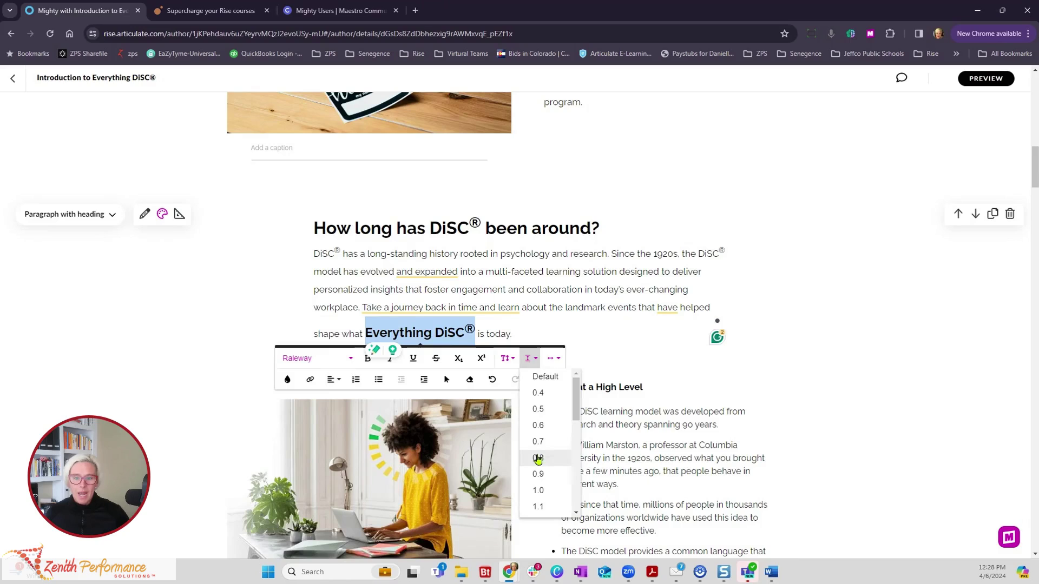
click(544, 499)
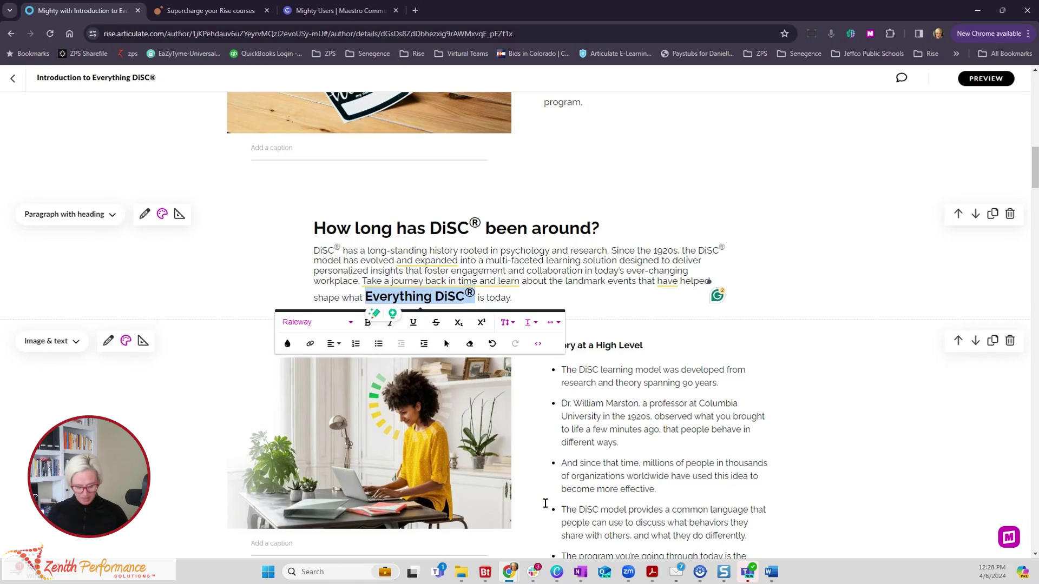
key(ctrl+z)
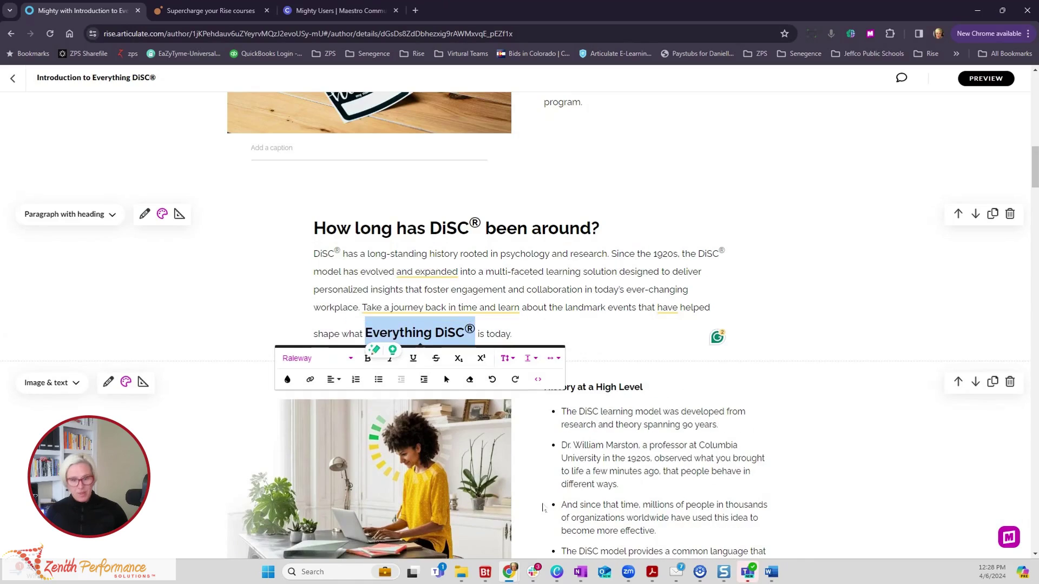
Step: Set the letter spacing of "Everything DiSC®" to 4 and view the paragraph's HTML code
click(556, 360)
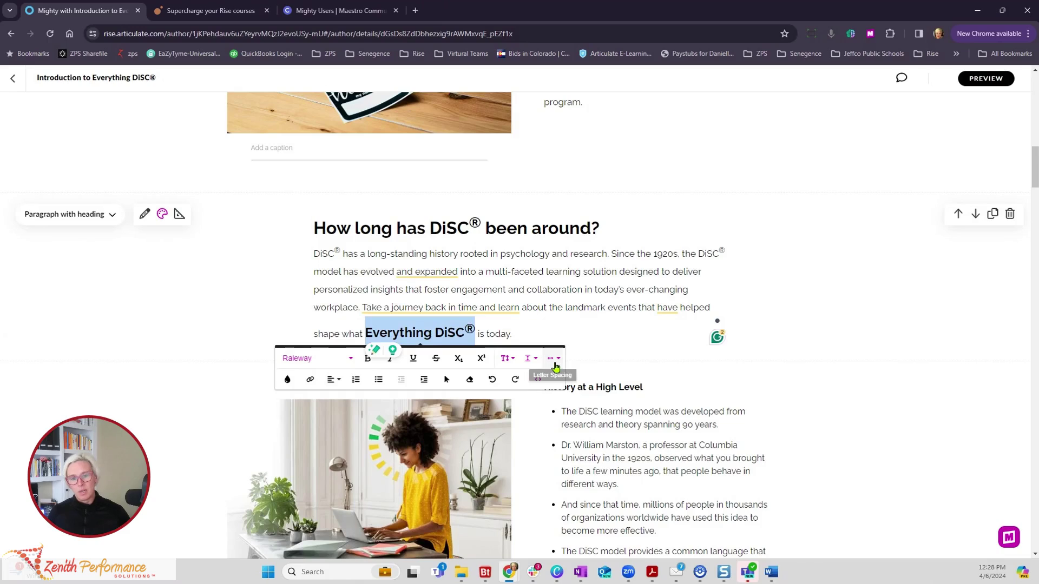
click(554, 362)
scroll(560, 500, down, 2)
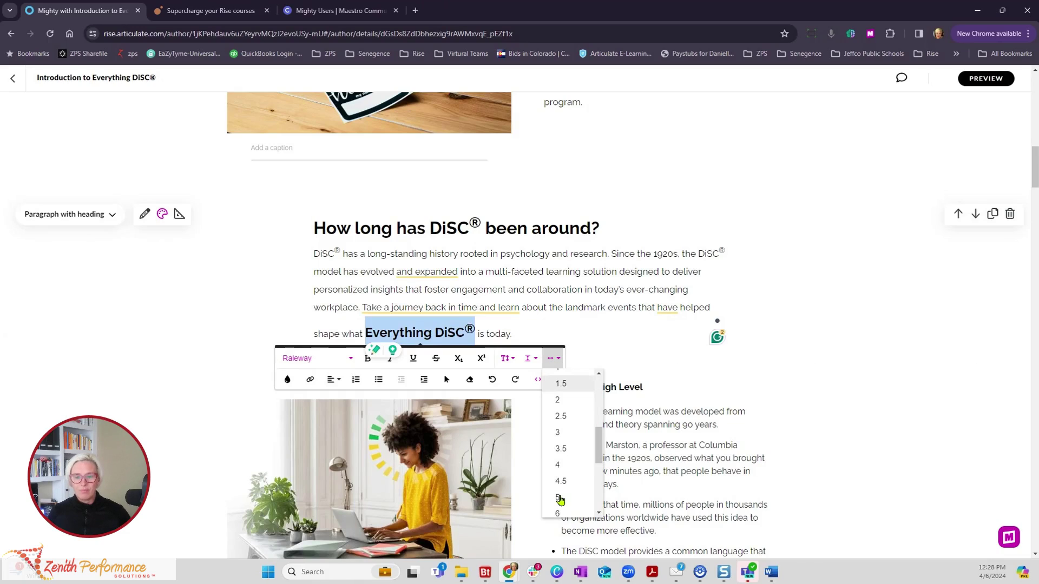
click(560, 465)
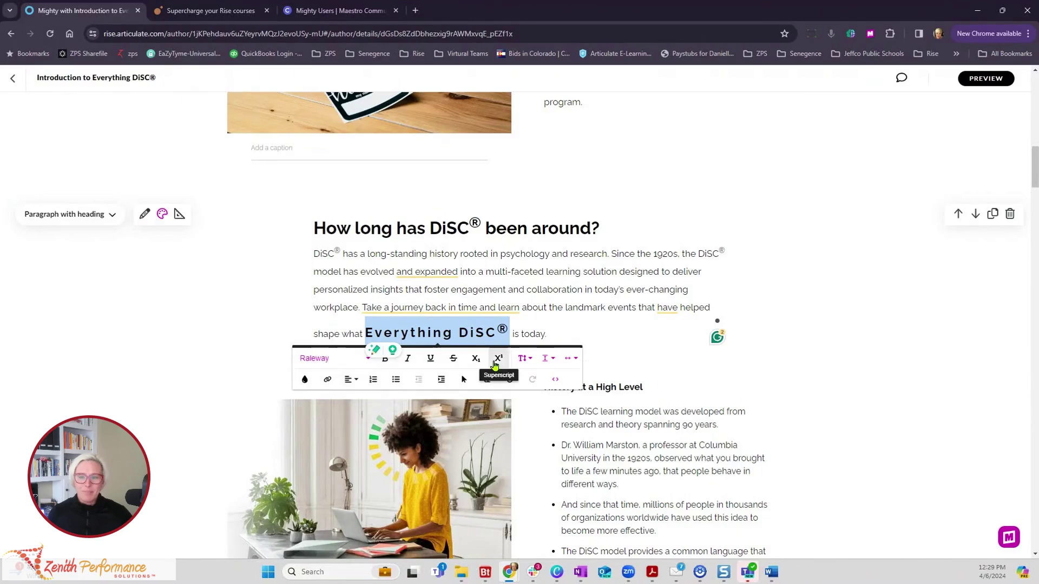
click(557, 381)
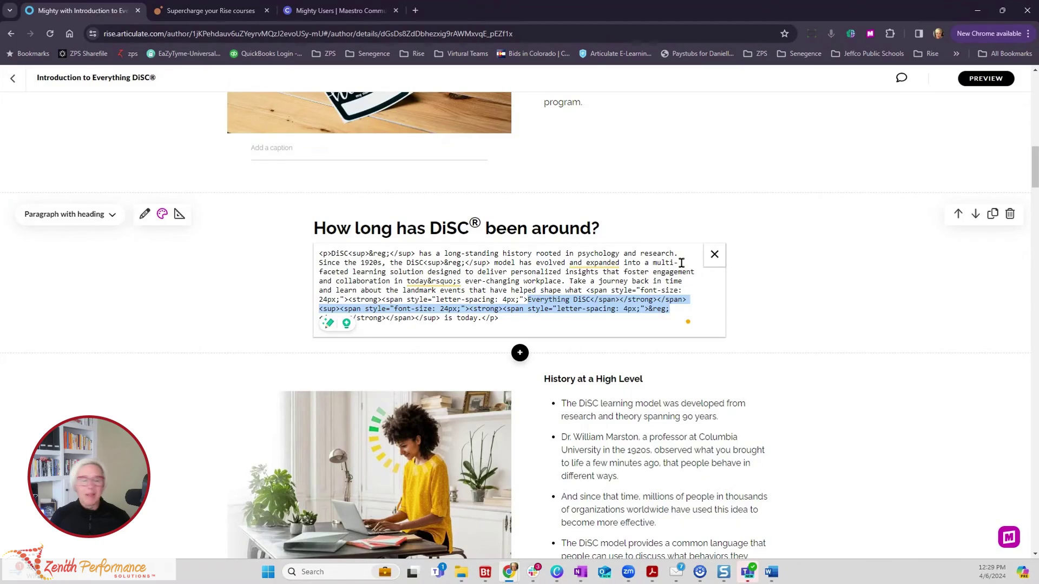
click(712, 257)
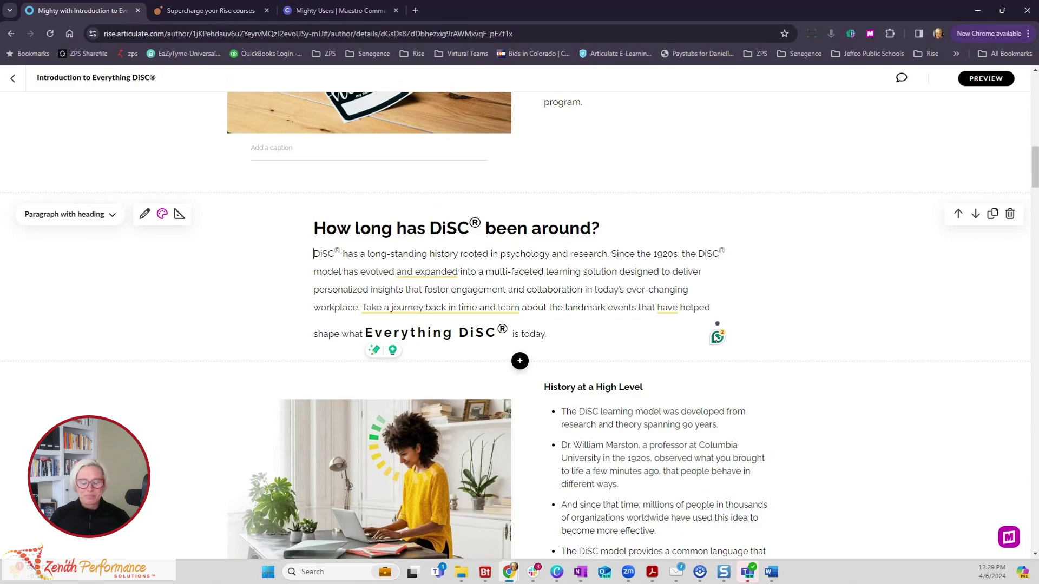
Step: Undo the letter spacing, bold and font size changes on "Everything DiSC®"
shift+click(516, 328)
key(ctrl+z)
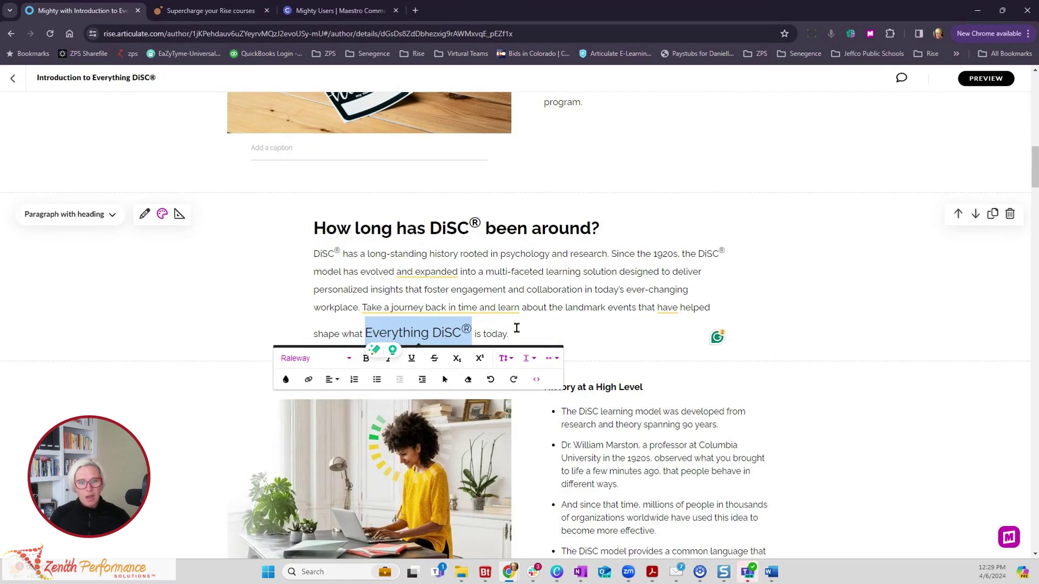
key(ctrl+z)
click(521, 307)
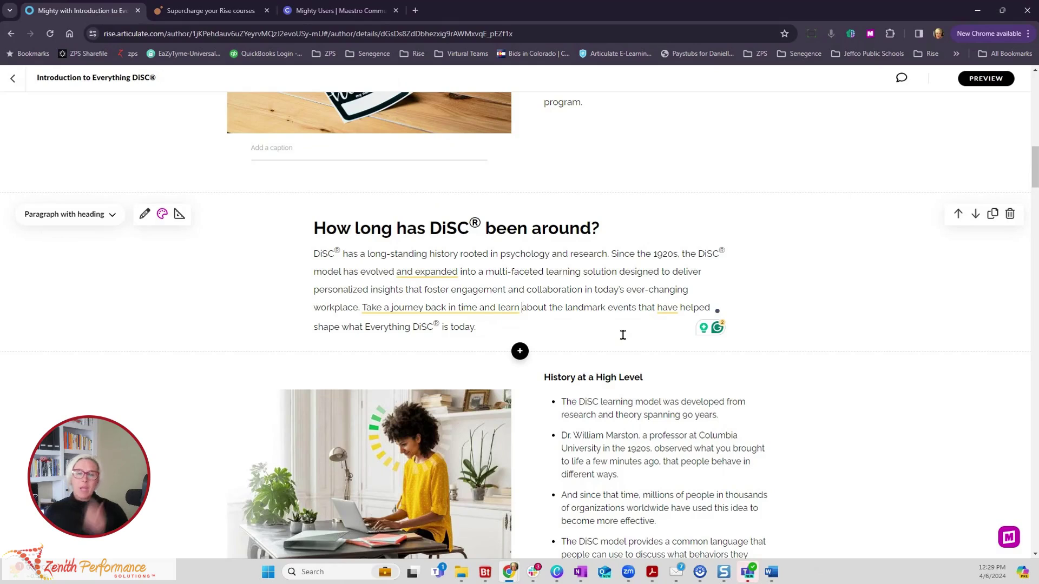
Step: Insert a Numbered list block above the "How long has DiSC® been around?" paragraph
scroll(509, 325, up, 2)
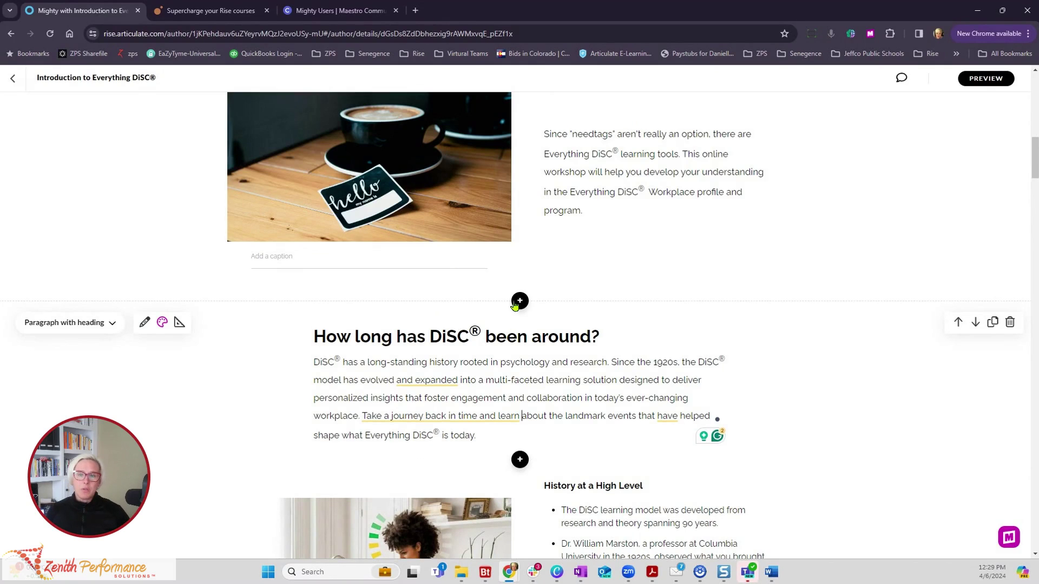
click(518, 302)
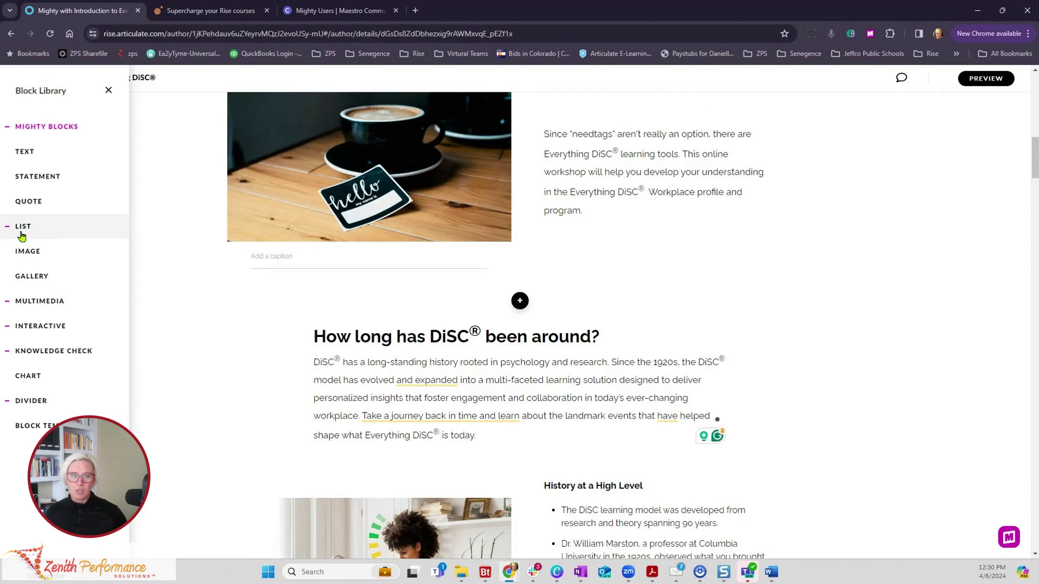
mouse_move(23, 233)
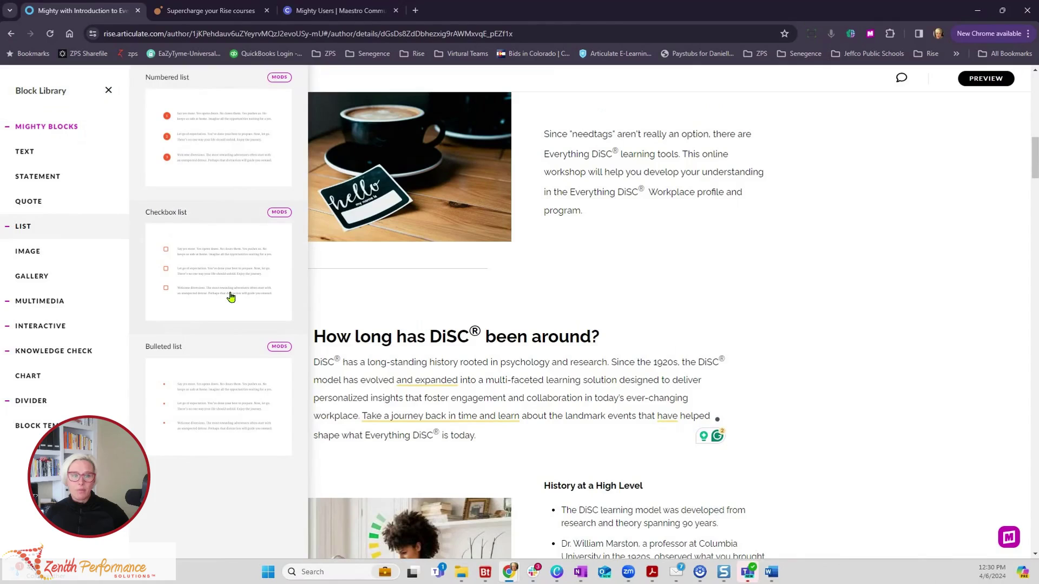
click(228, 147)
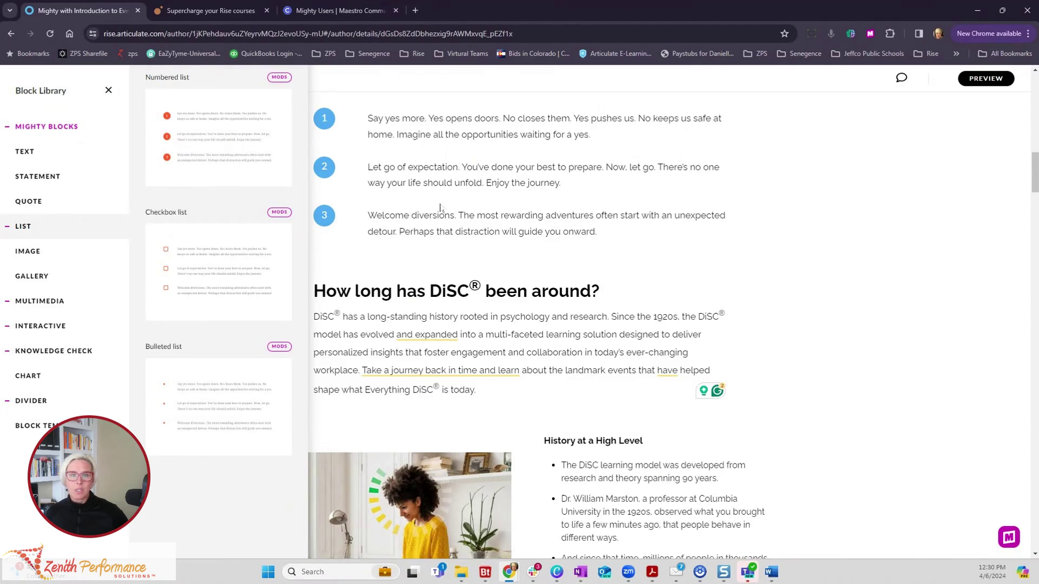
click(450, 184)
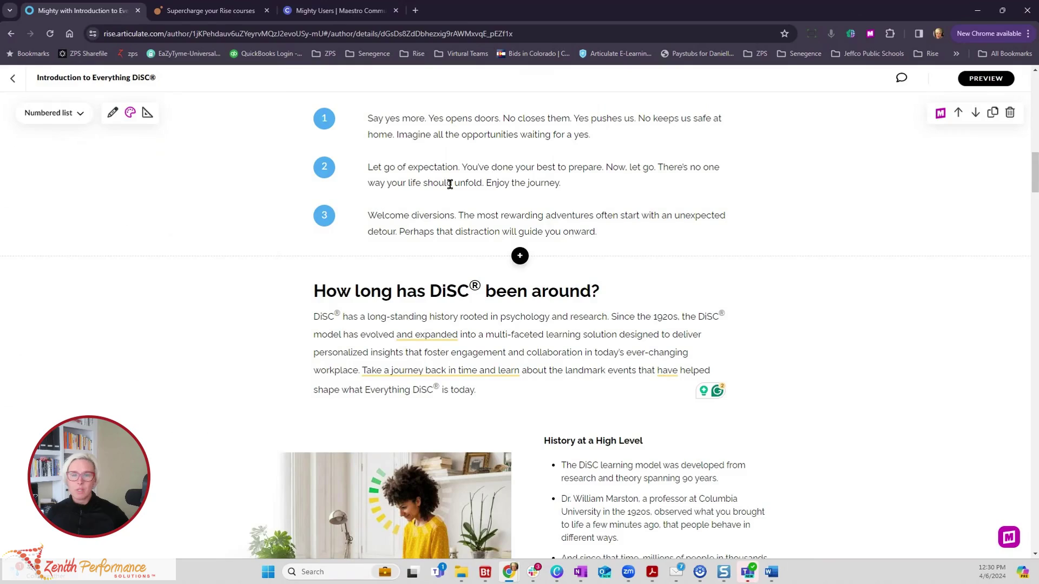
Step: Review the numbered list's background style options, including Gradient, and the number types offered by its Mighty Mod settings
click(129, 114)
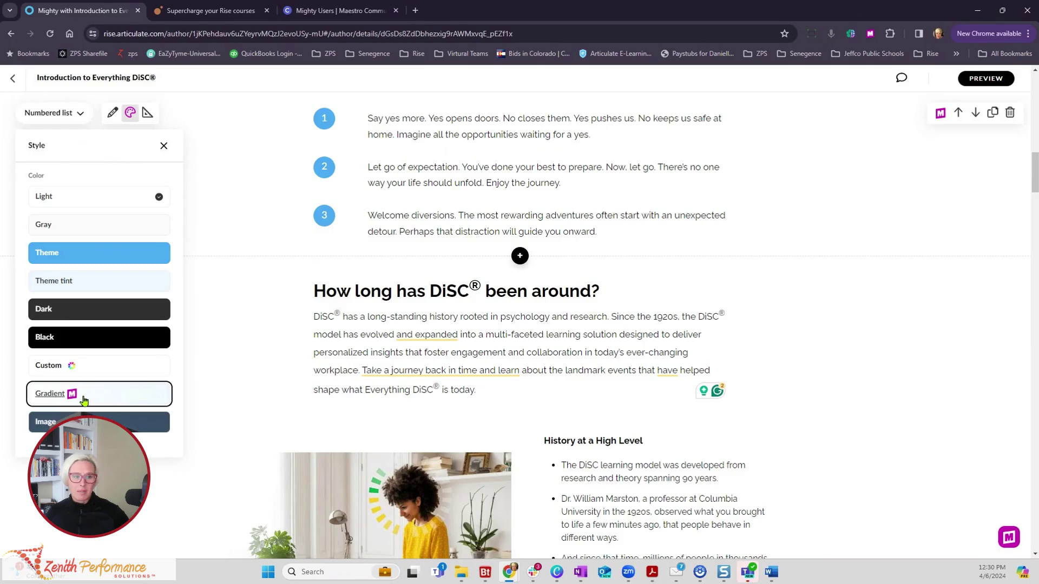
click(198, 271)
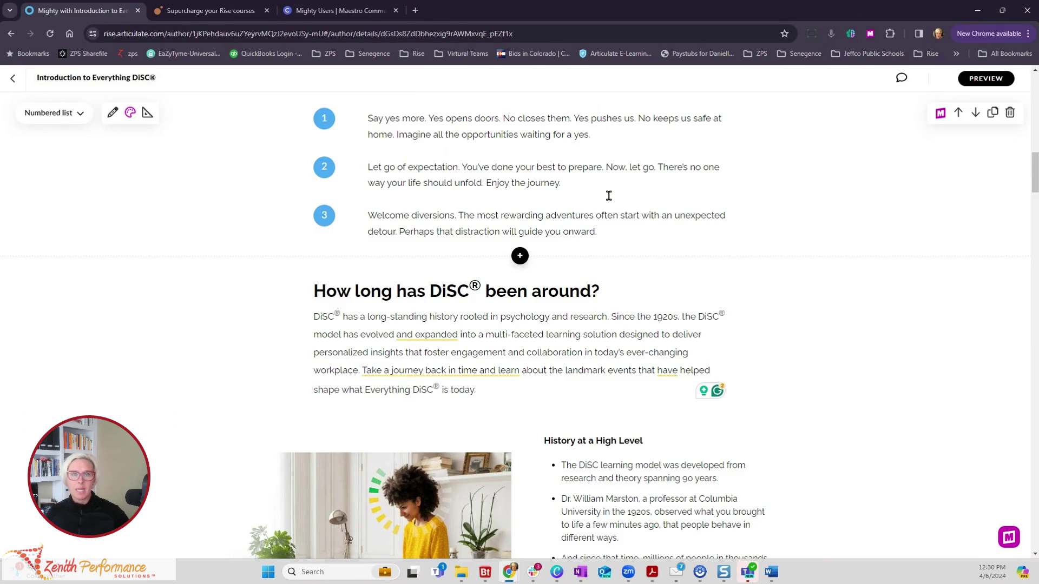
click(940, 117)
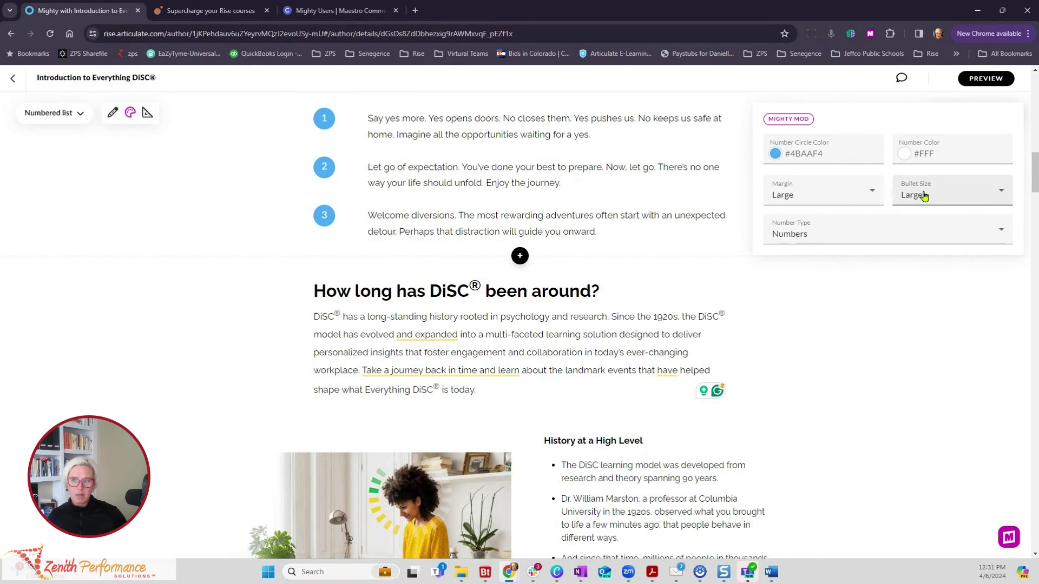
click(791, 242)
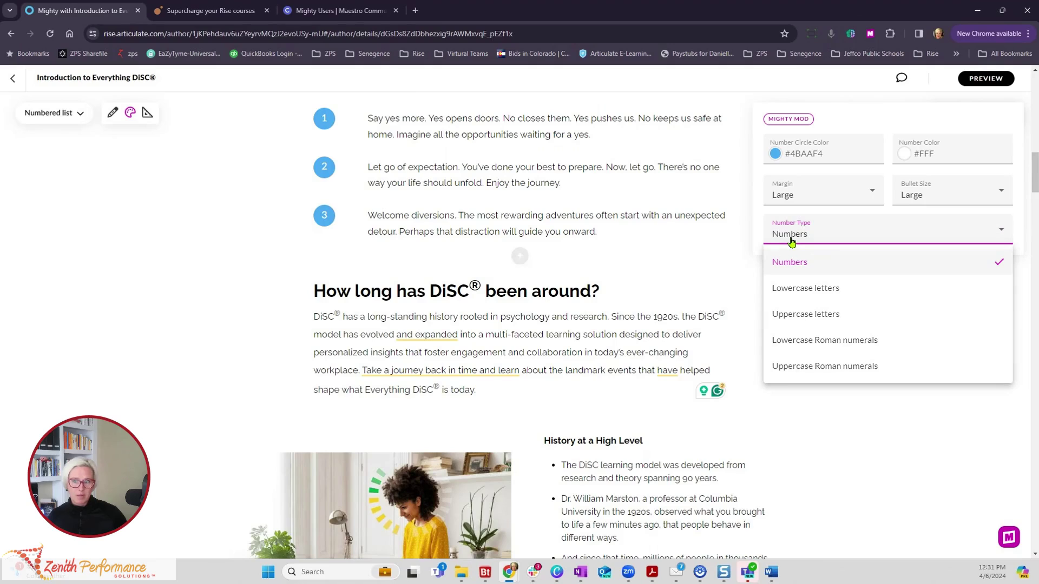
click(791, 241)
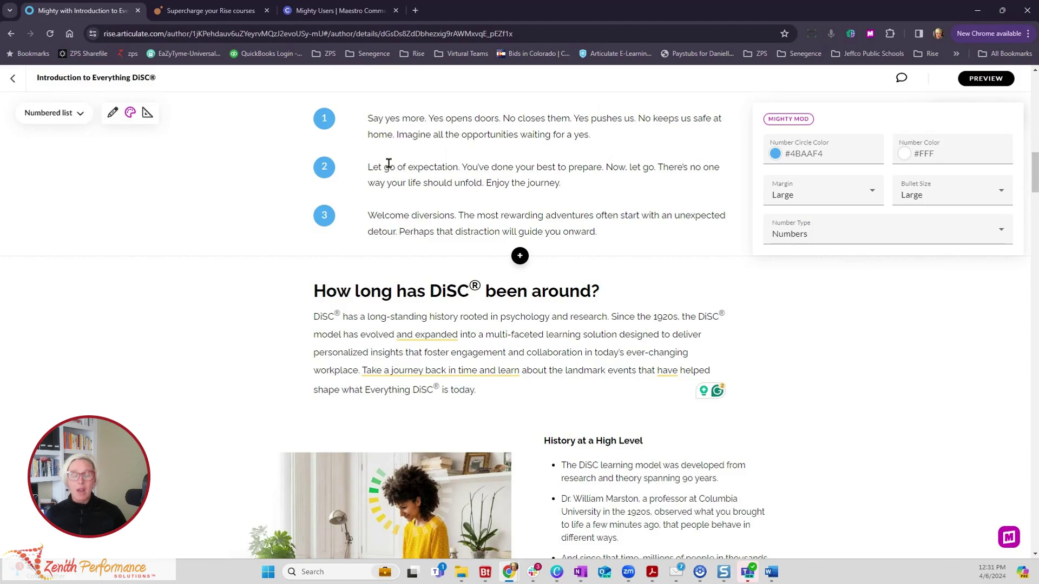
Step: Search the web for "color contrast checker" in a new browser tab and open WebAIM's Contrast Checker
click(415, 10)
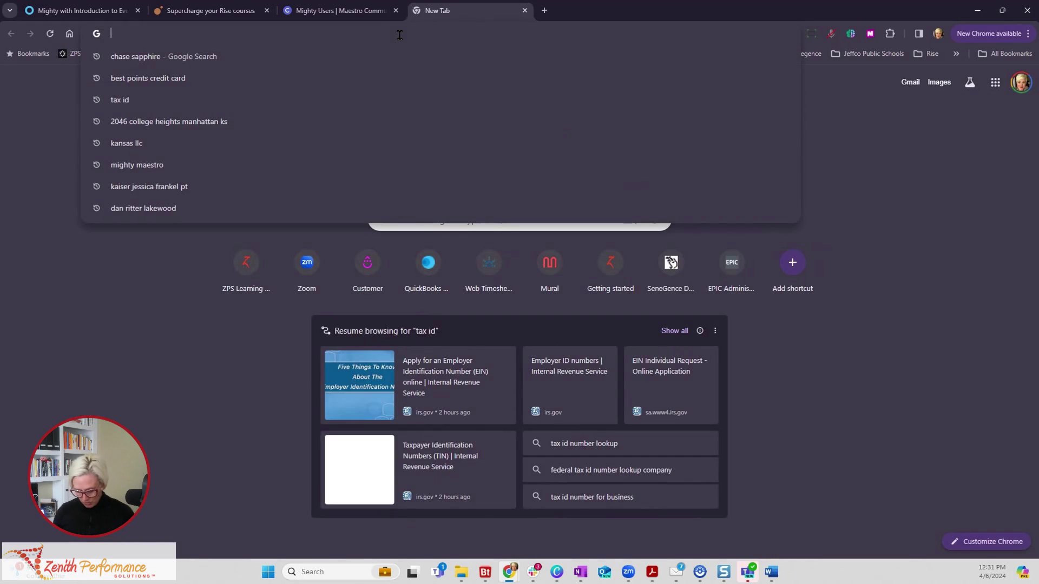
text(color contr)
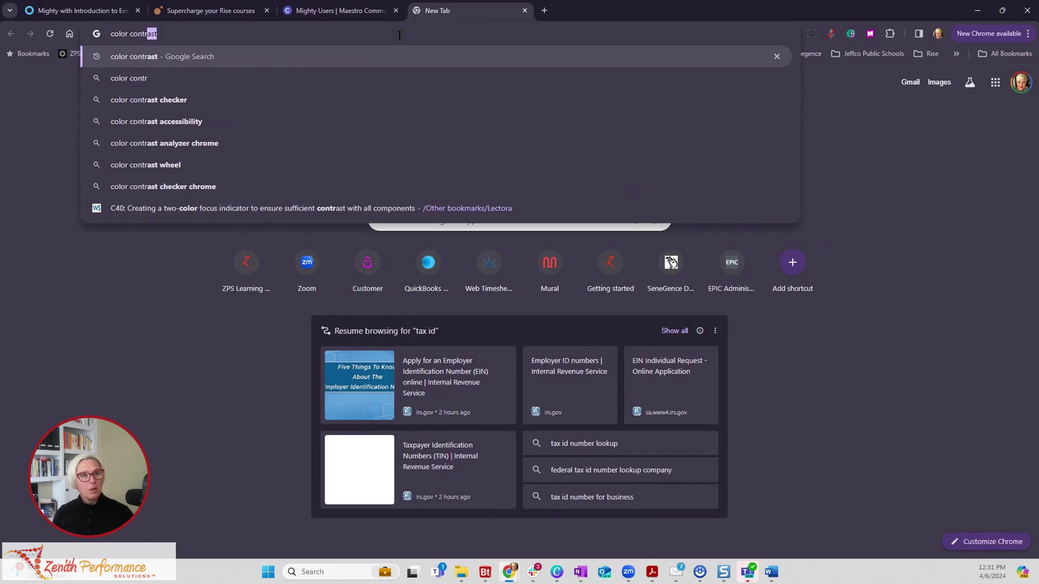
click(309, 100)
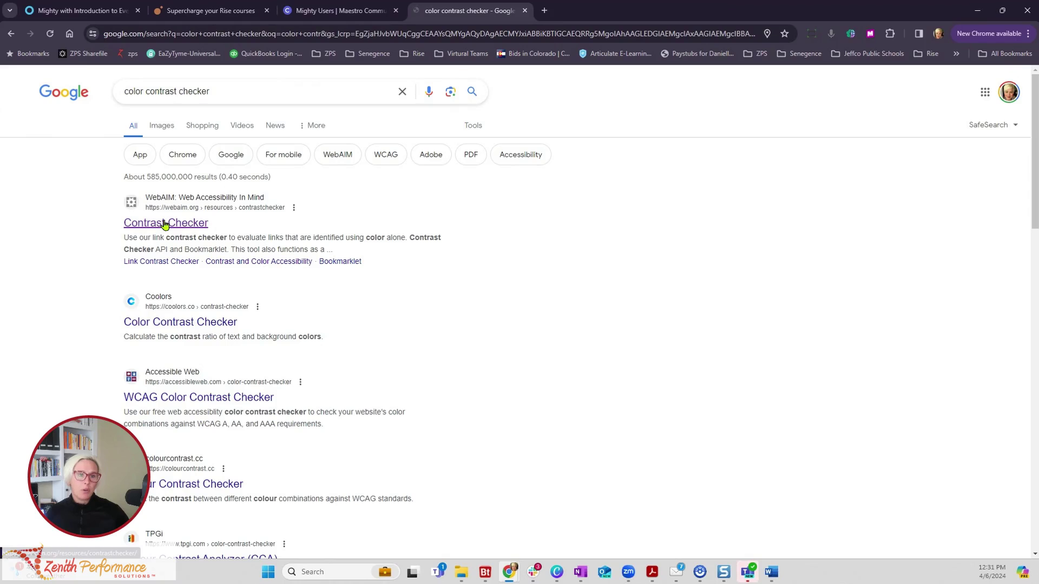
click(165, 224)
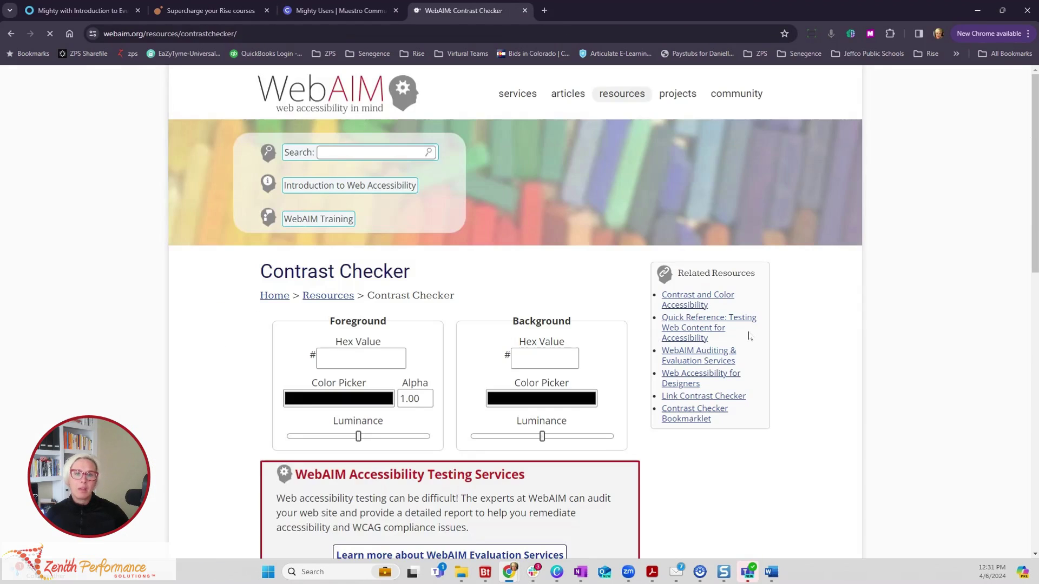
Step: Examine the foreground and background hex values and the WCAG text ratings in the Contrast Checker
scroll(358, 257, down, 2)
drag(370, 252, 318, 250)
double_click(569, 251)
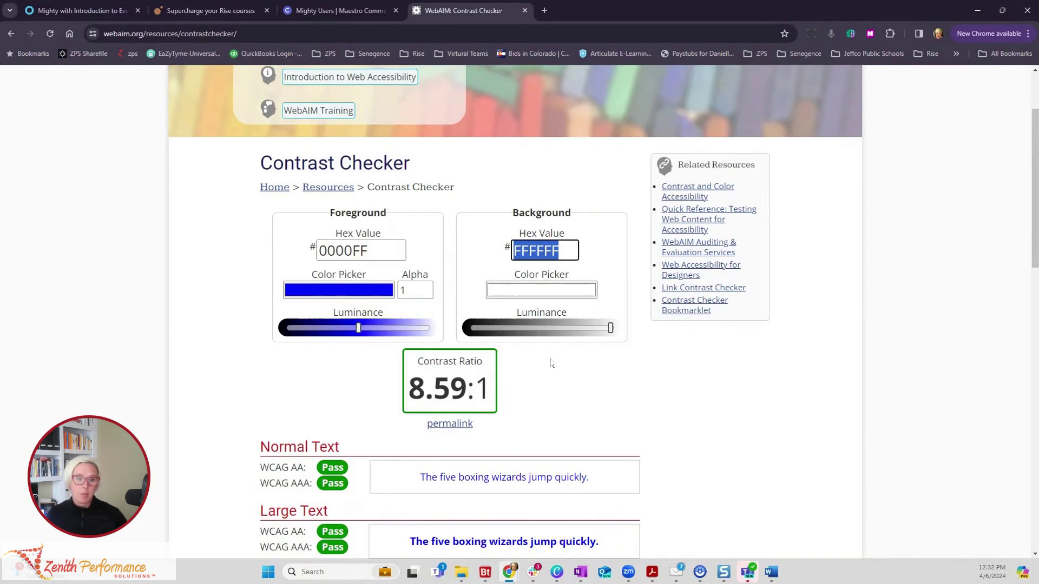
scroll(551, 363, down, 2)
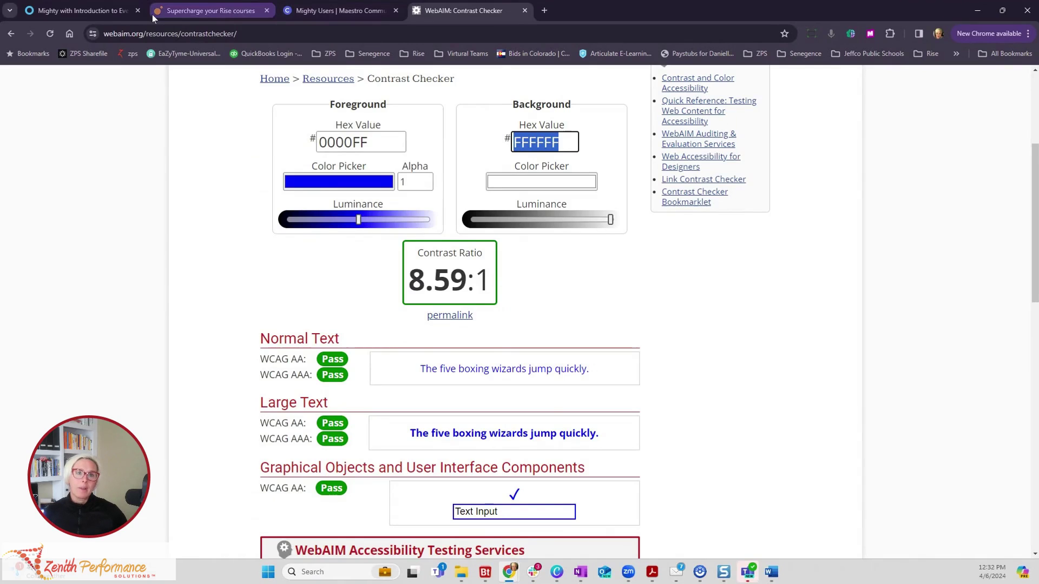
Step: Return to the Rise lesson, try #285F9F as the list's number circle color, and restore the theme color #4BAAF4
click(108, 11)
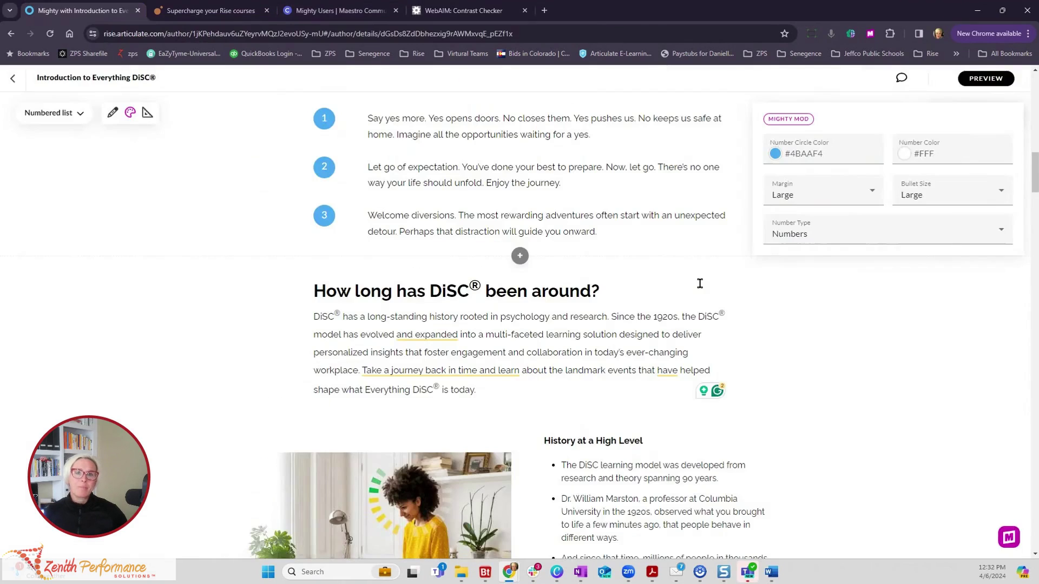
click(775, 156)
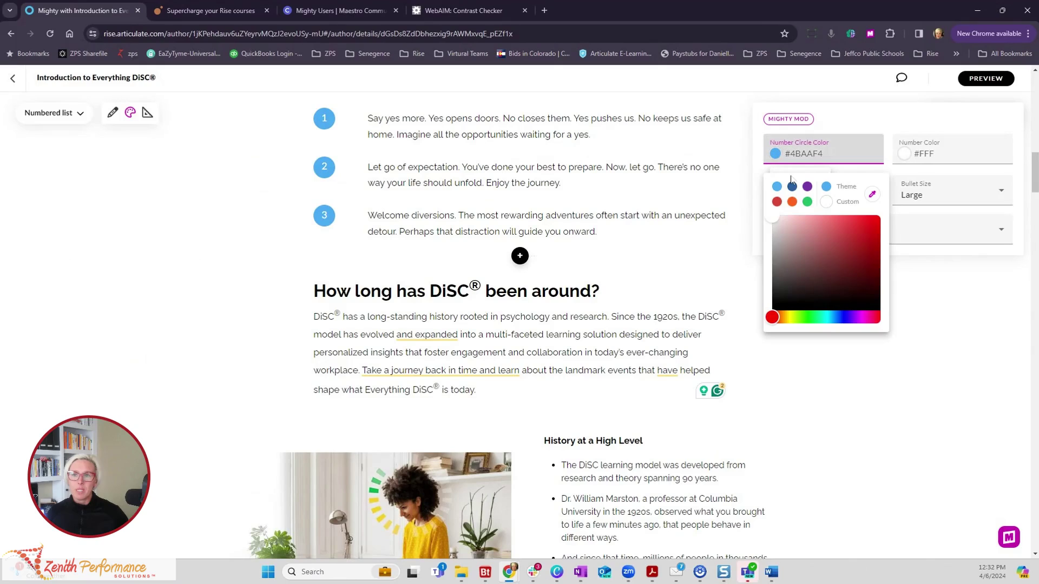
click(792, 188)
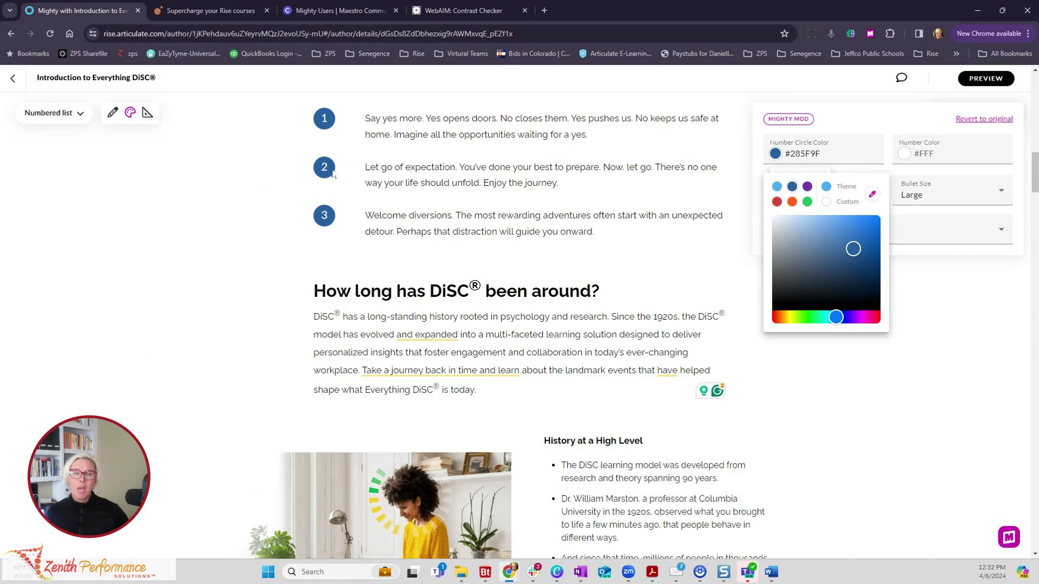
click(777, 187)
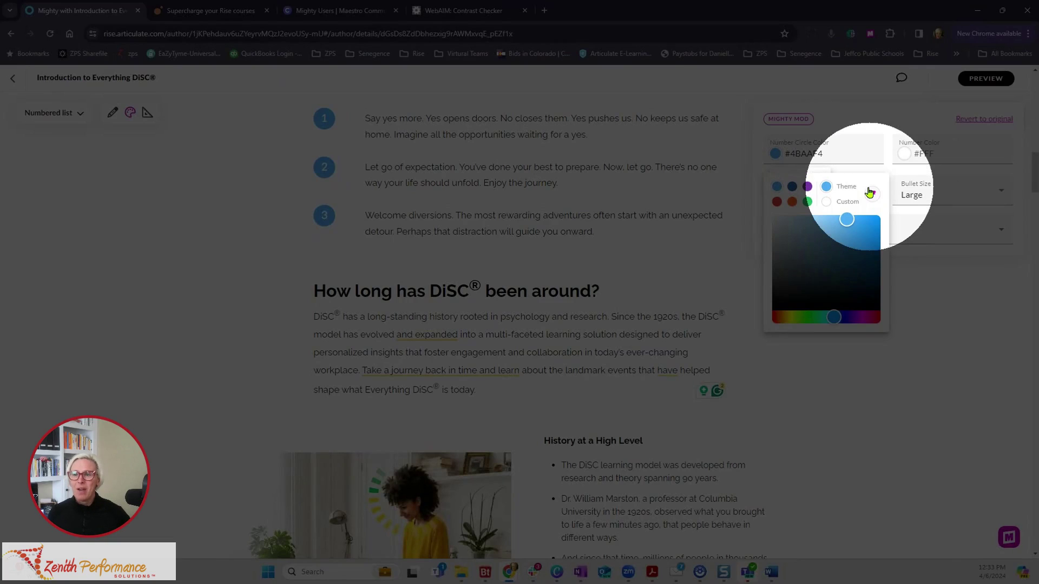
Step: Try a circle color sampled from the photo with the eyedropper, and set the number circle color to #285F9F
click(872, 196)
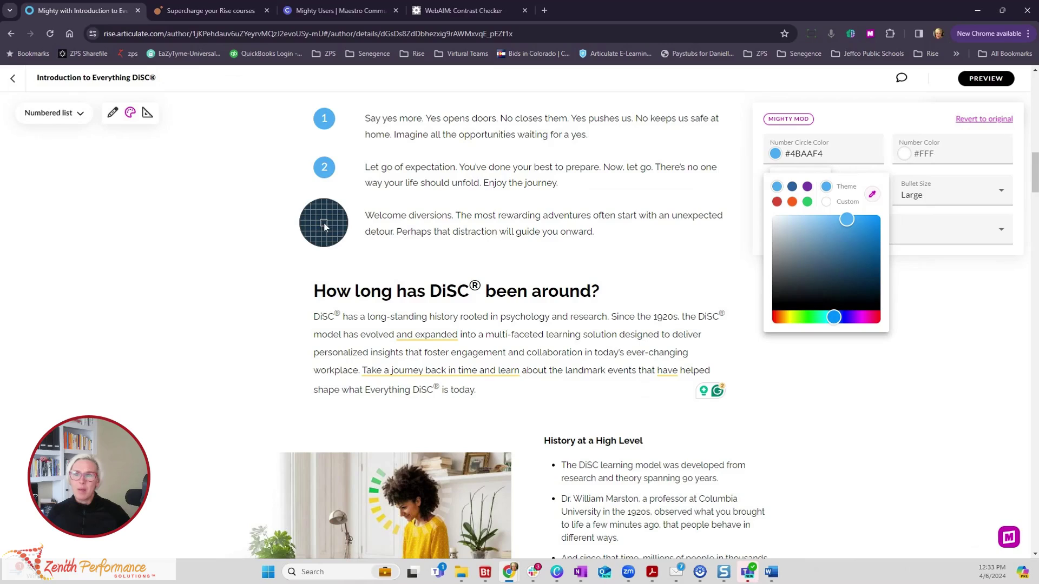
click(417, 544)
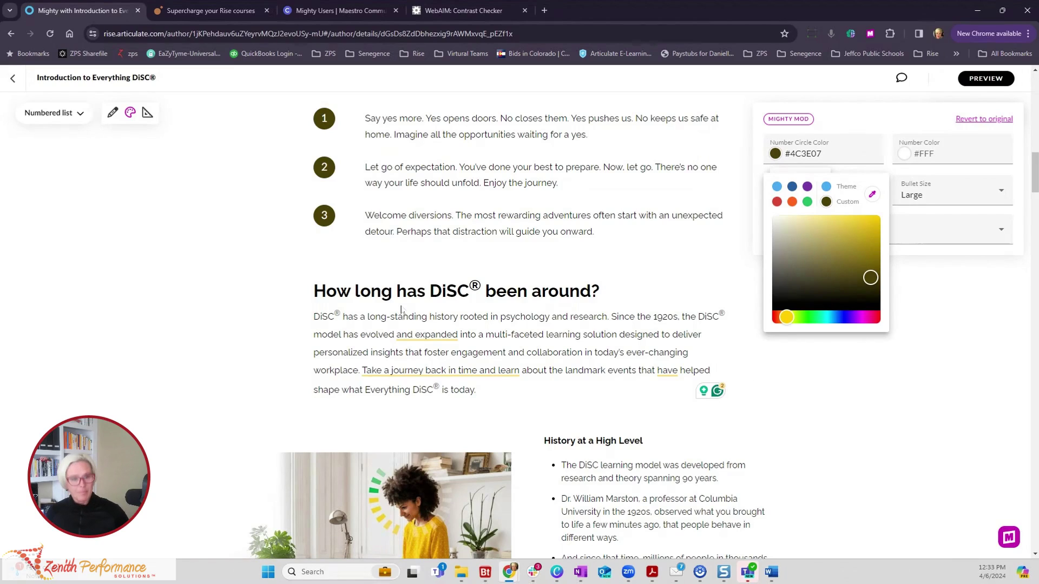
click(777, 187)
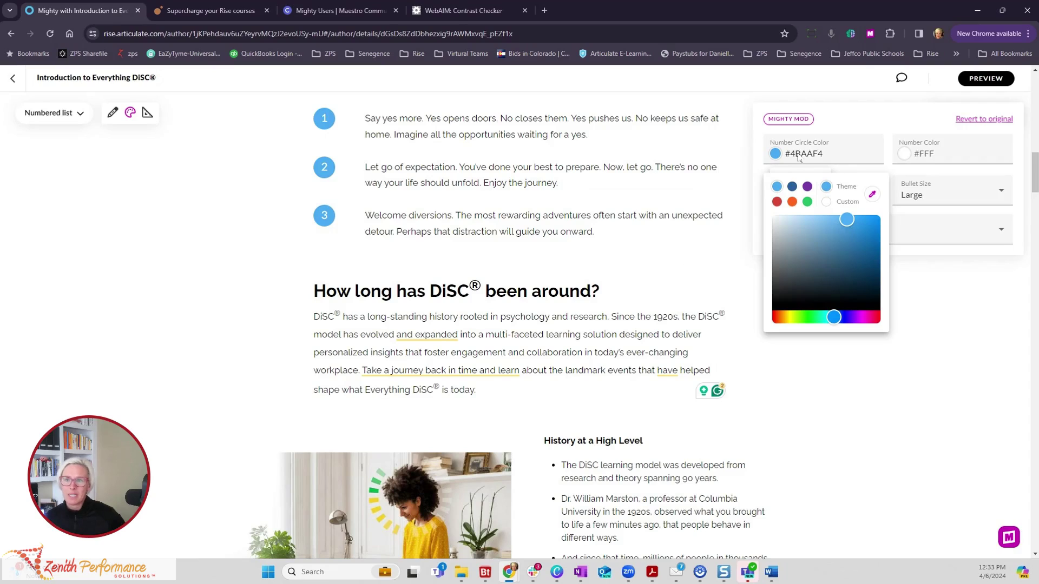
click(791, 187)
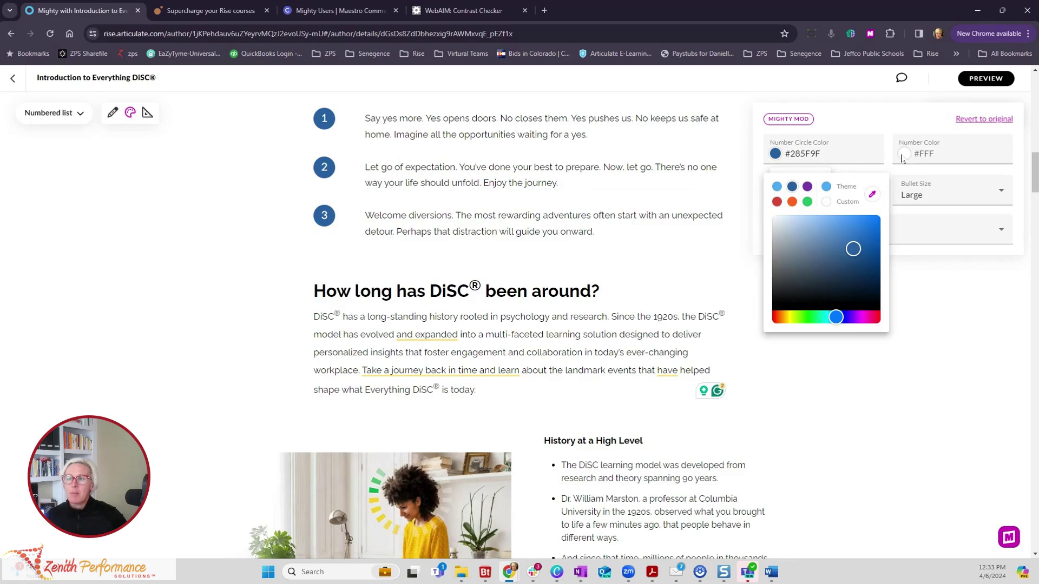
Step: Change the numbered list's number color to orange #FF631E
click(903, 158)
click(904, 158)
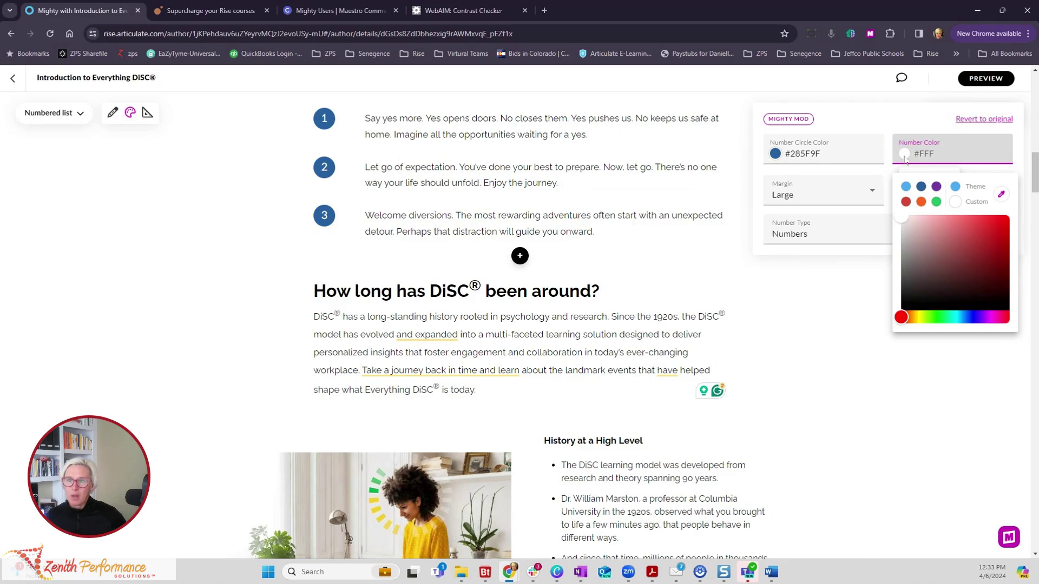
click(922, 202)
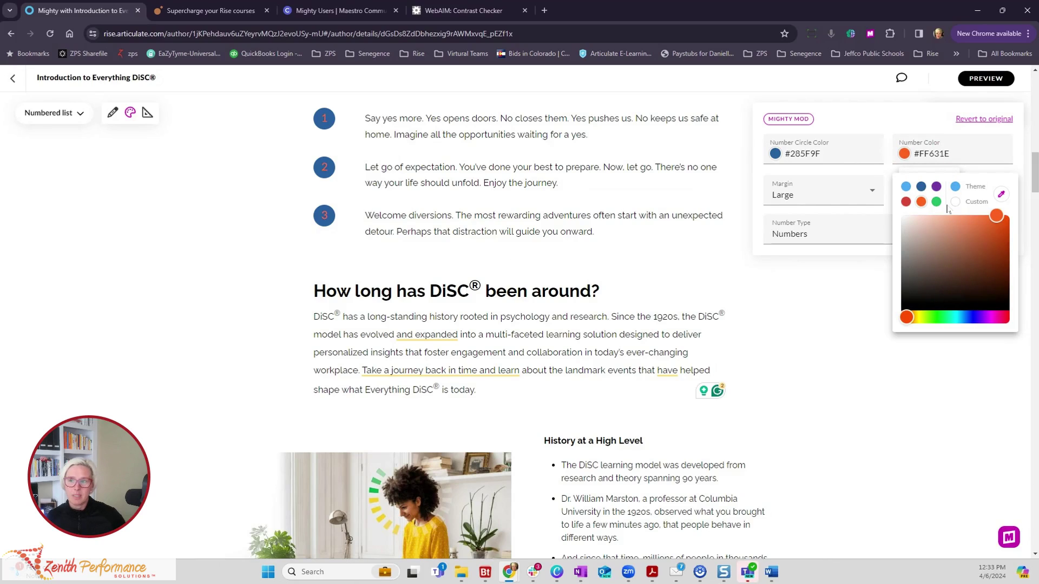
Step: Set the numbered list's number color to white, hex #FFFFFF
click(944, 153)
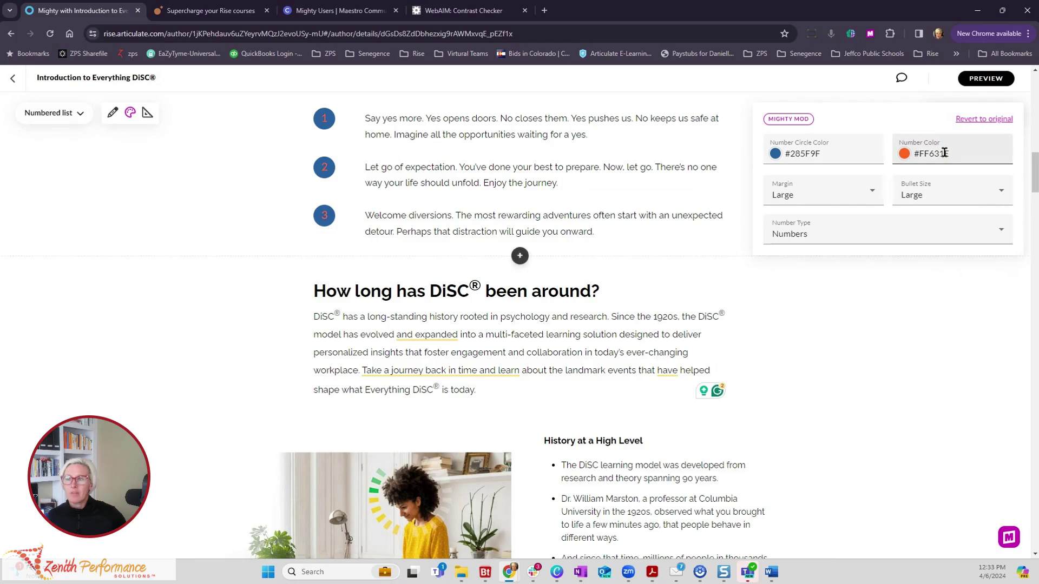
drag(917, 153, 976, 144)
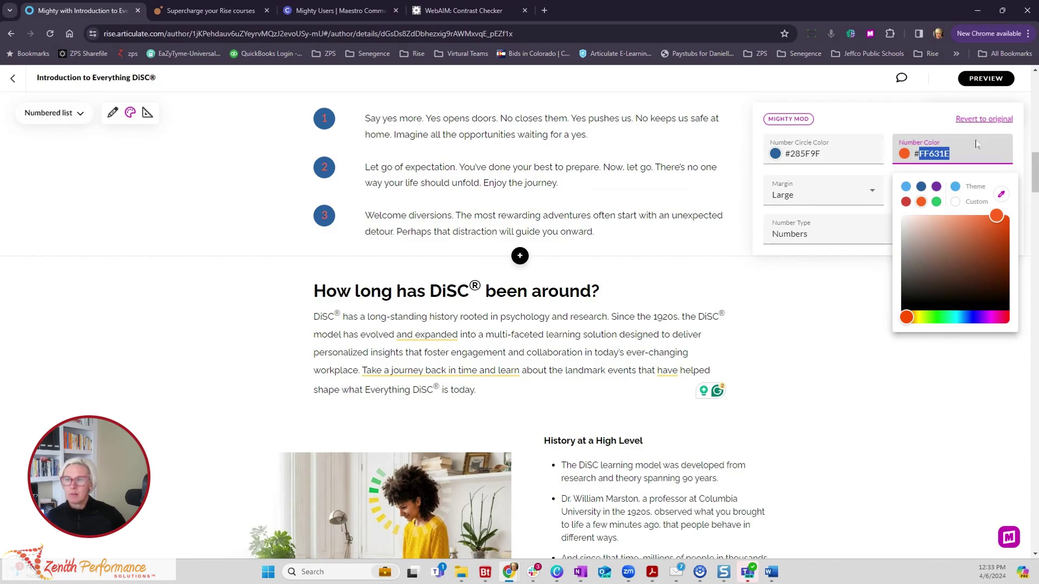
text(FFFFF)
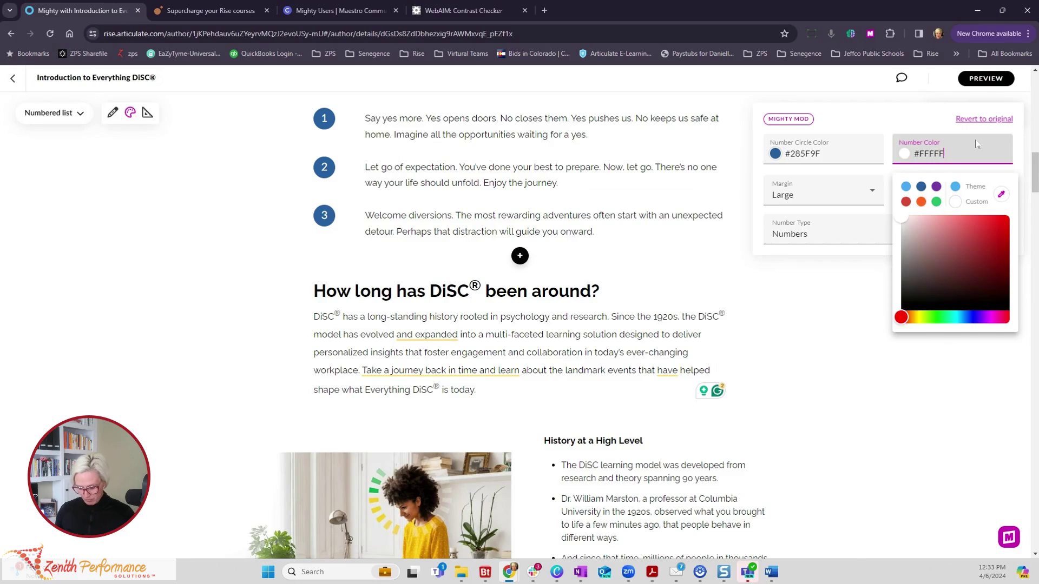
text(F)
click(869, 325)
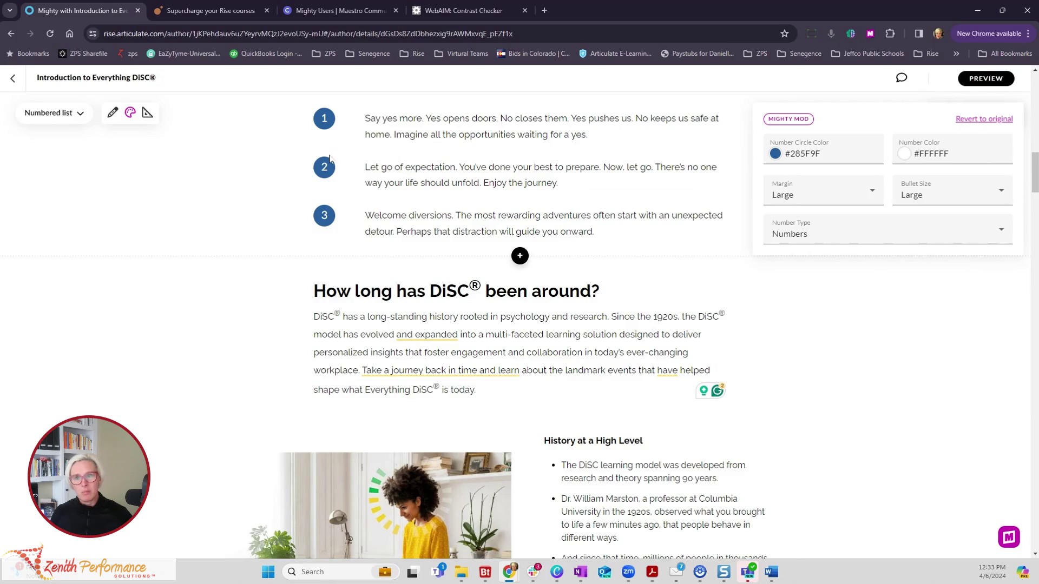
Step: Try the Small margin between the list numbers and text, and set the margin to Medium
click(816, 196)
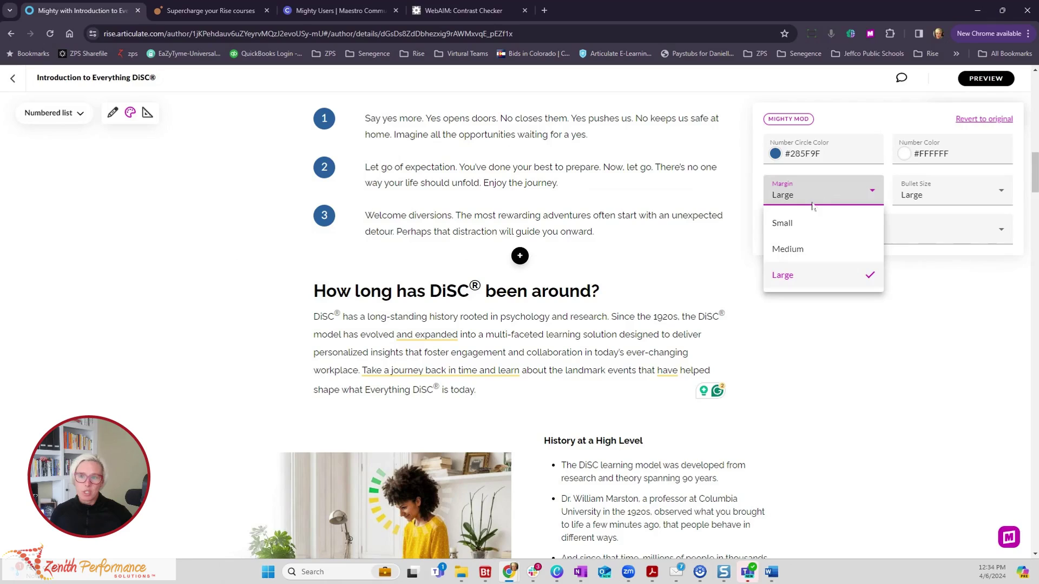
click(806, 225)
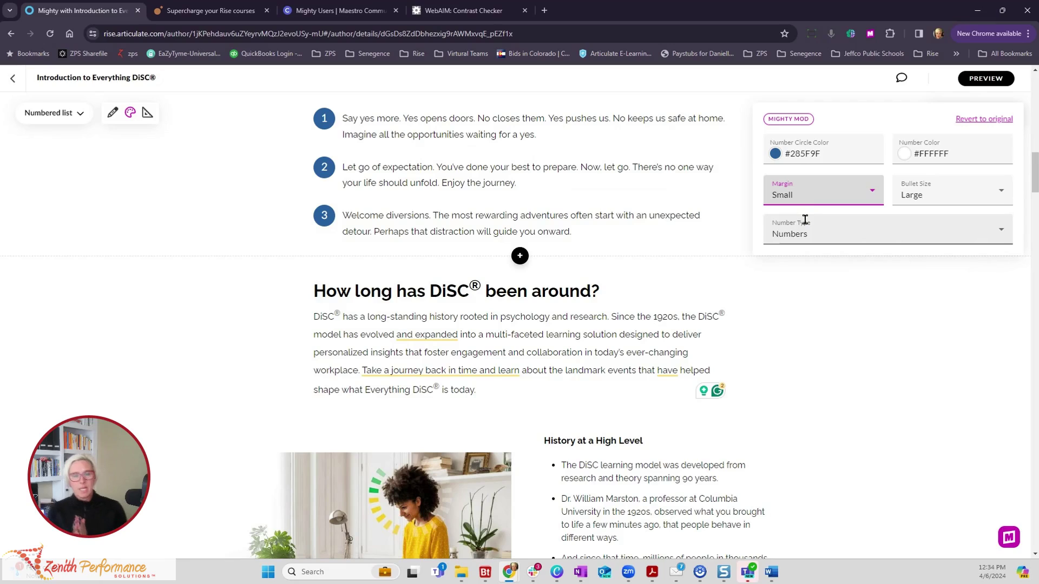
click(822, 194)
click(808, 252)
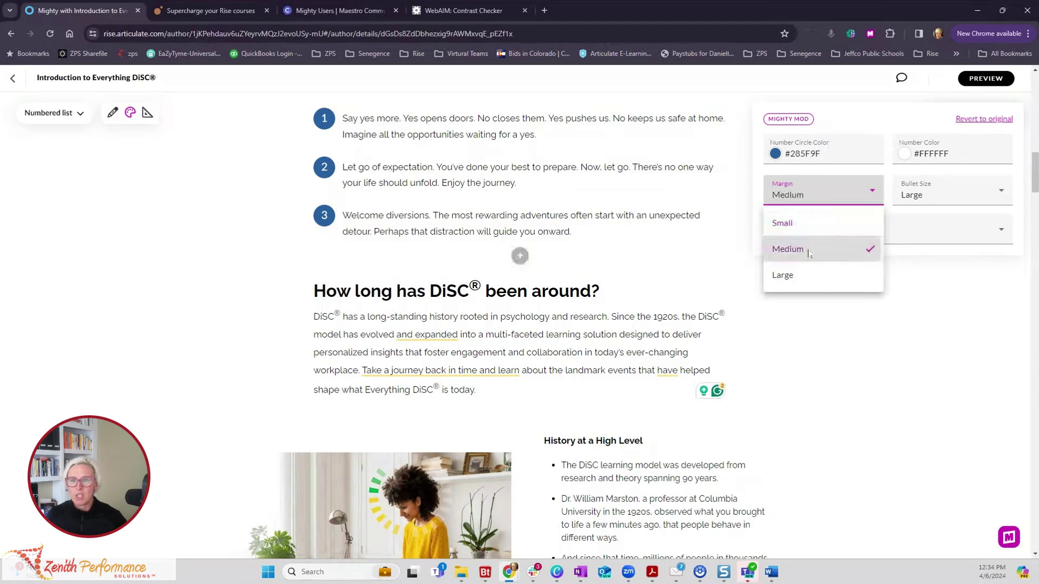
Step: Try the Small and Medium bullet sizes on the numbered list and return the size to Large
click(912, 196)
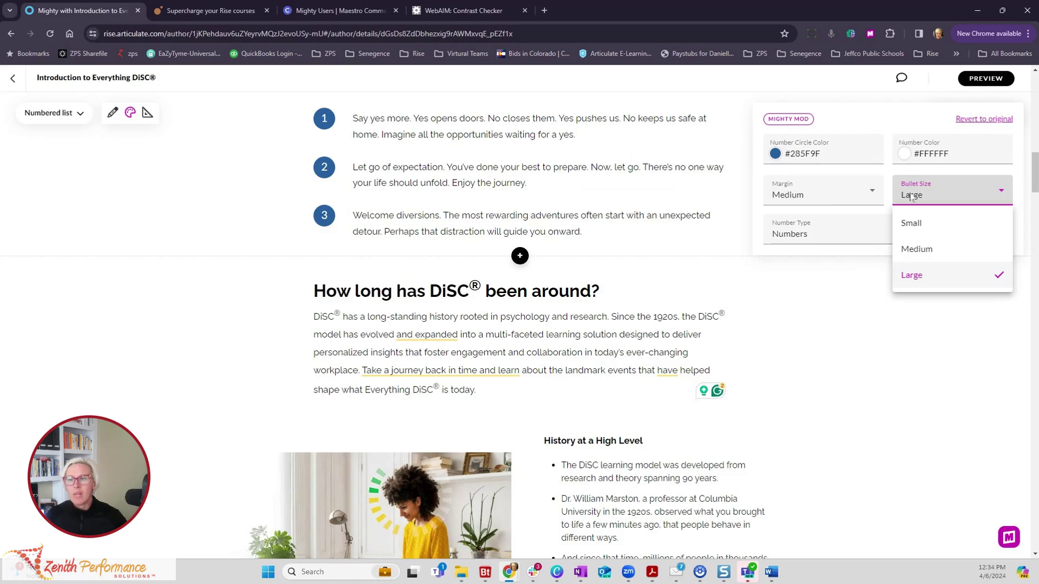
click(939, 228)
click(920, 197)
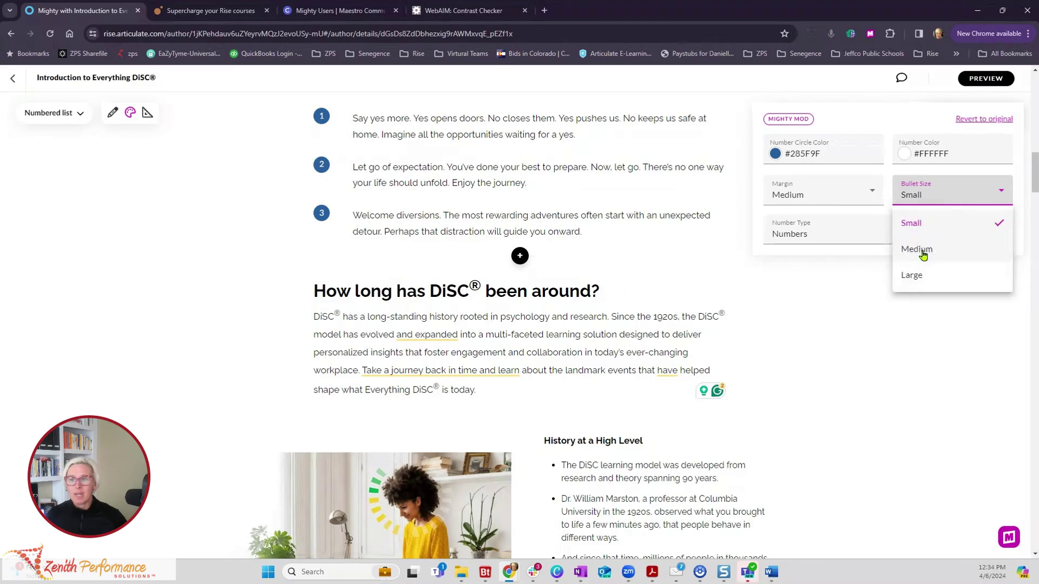
click(922, 250)
click(912, 185)
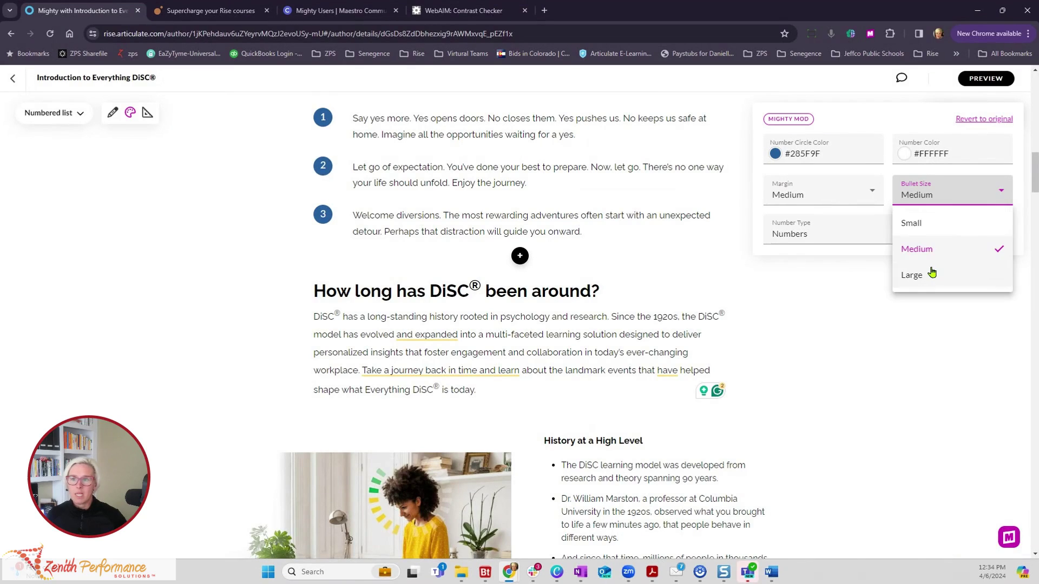
click(930, 274)
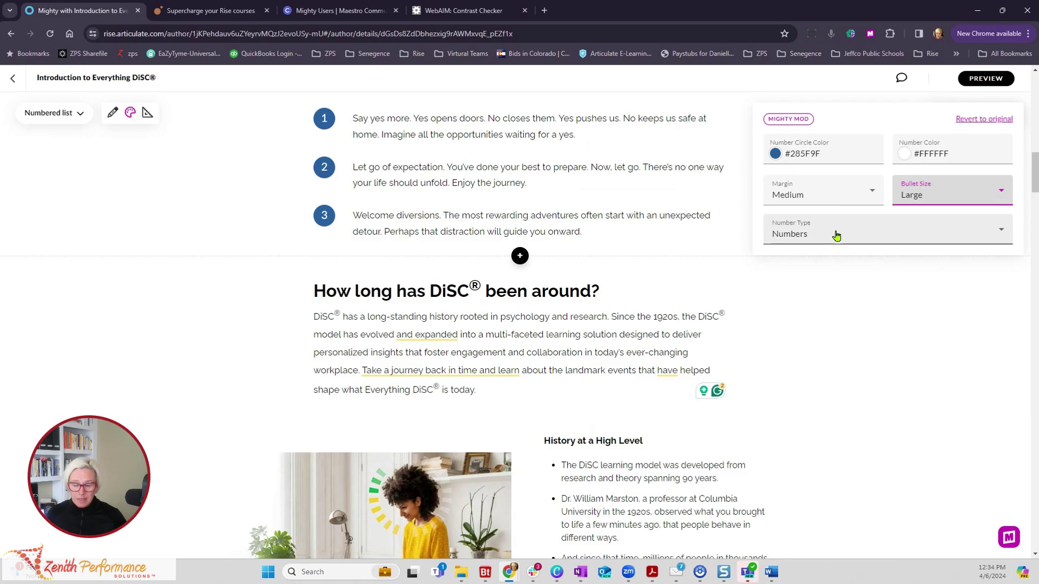
Step: Try lowercase letters as the list's number type, and set it to Uppercase letters
click(836, 235)
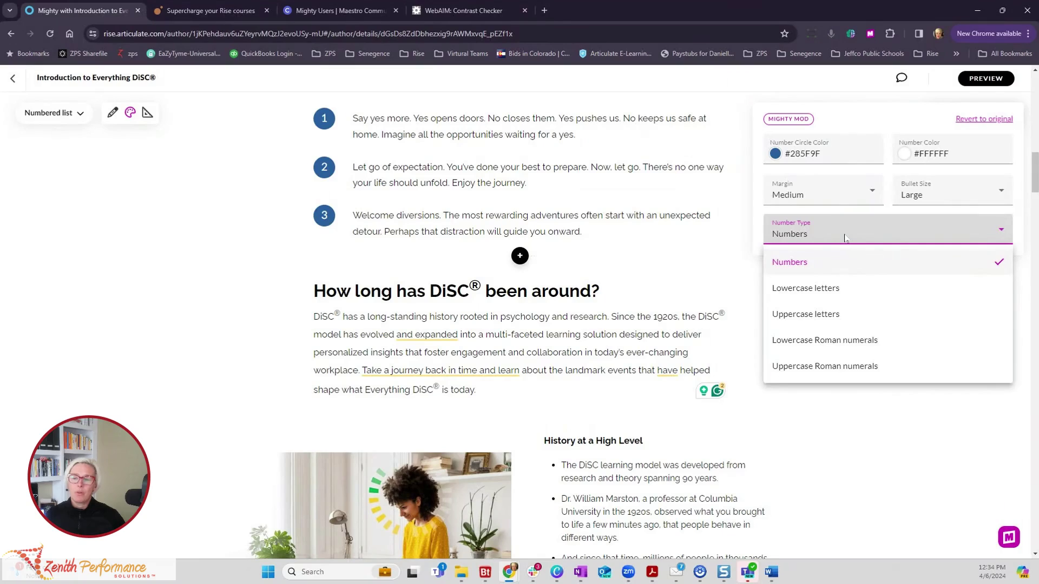
click(839, 292)
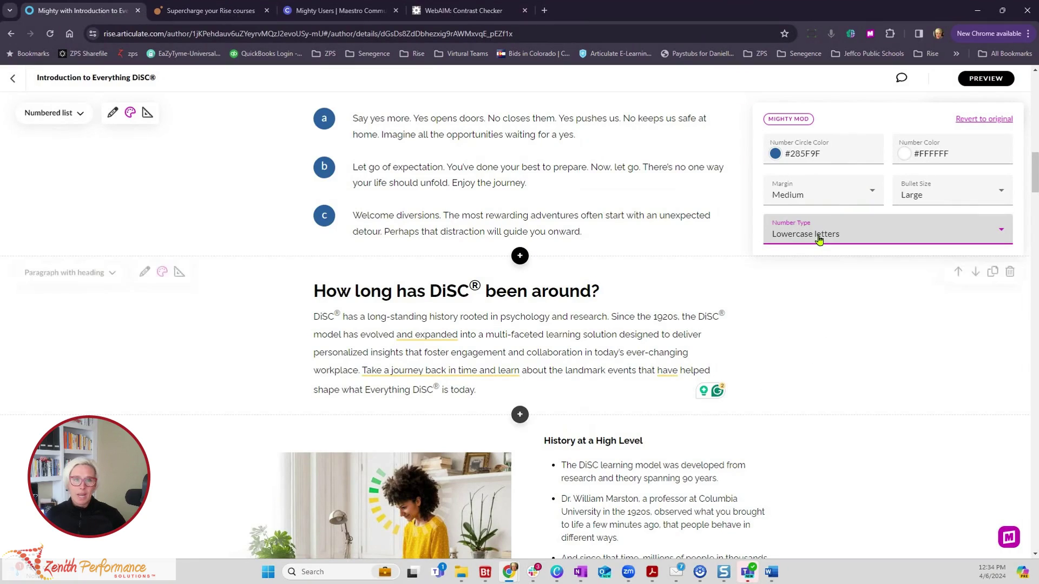
click(820, 240)
click(825, 317)
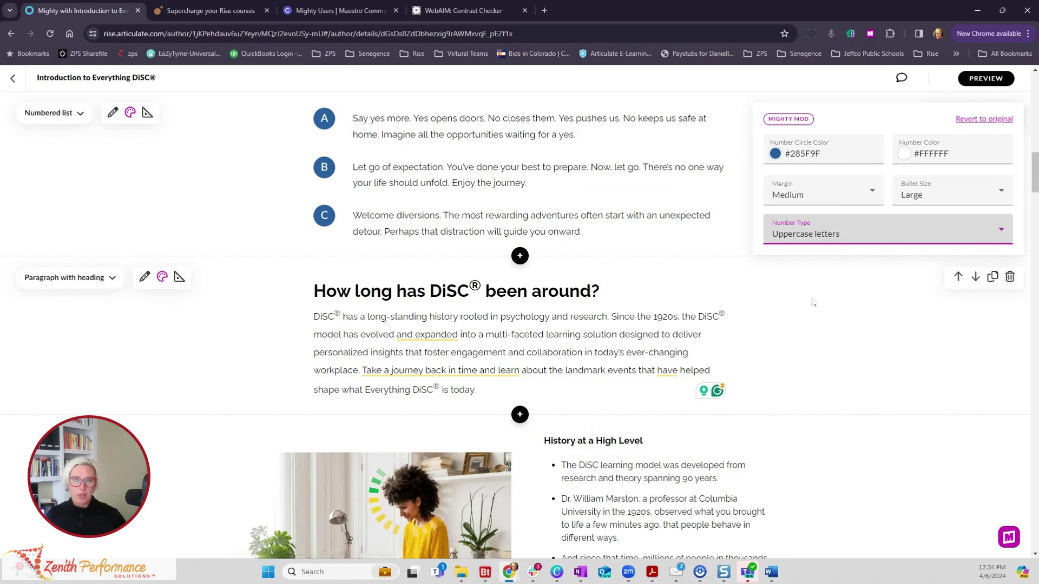
Step: Try lowercase Roman numerals and uppercase Roman numerals as the numbered list's number type
click(810, 238)
click(801, 340)
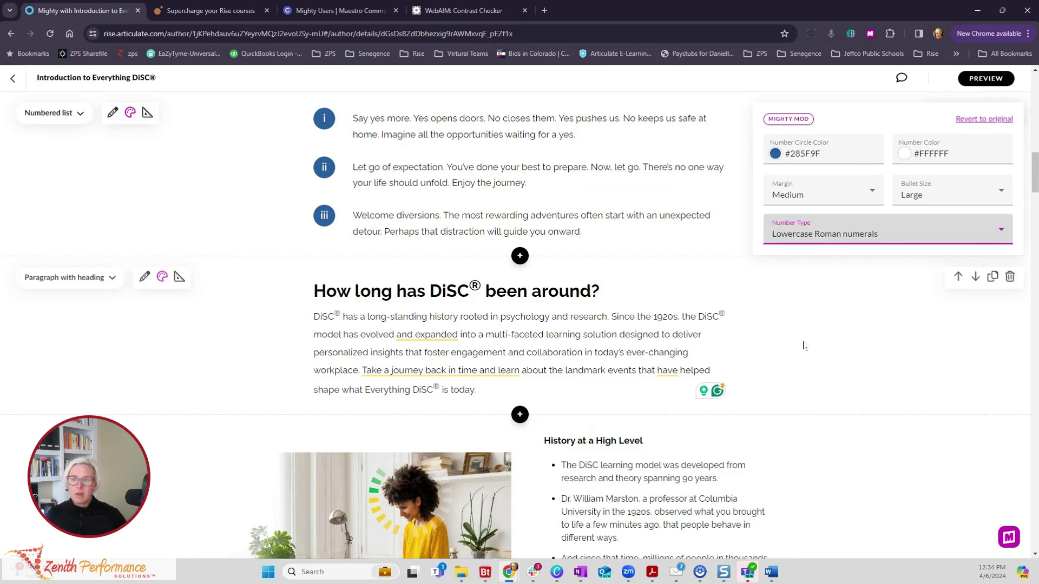
click(801, 234)
click(795, 365)
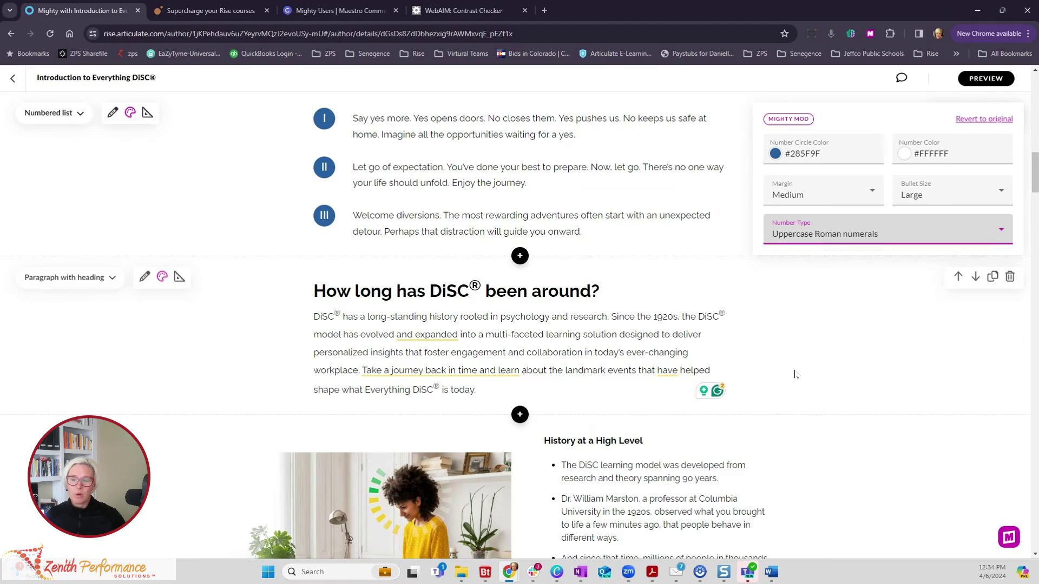
Step: Set the list's number type back to Numbers and revert the block's Mighty mod to the original styling
click(807, 239)
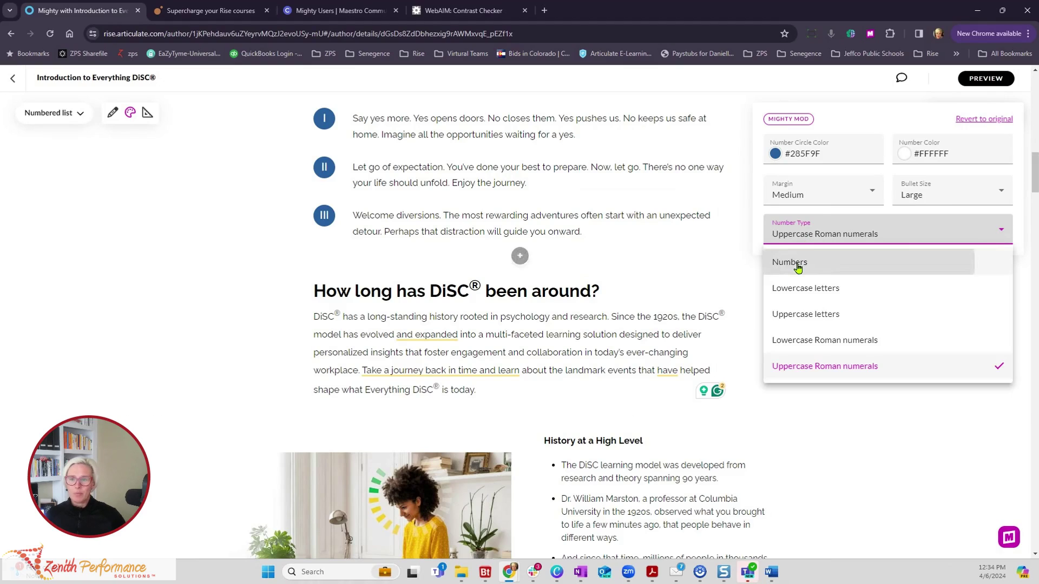
click(797, 265)
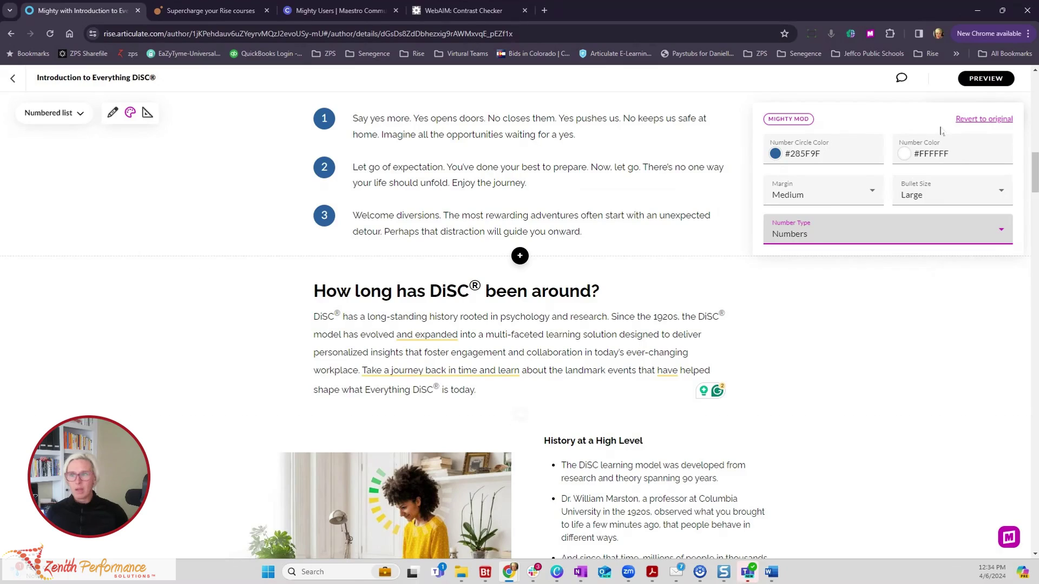
click(972, 125)
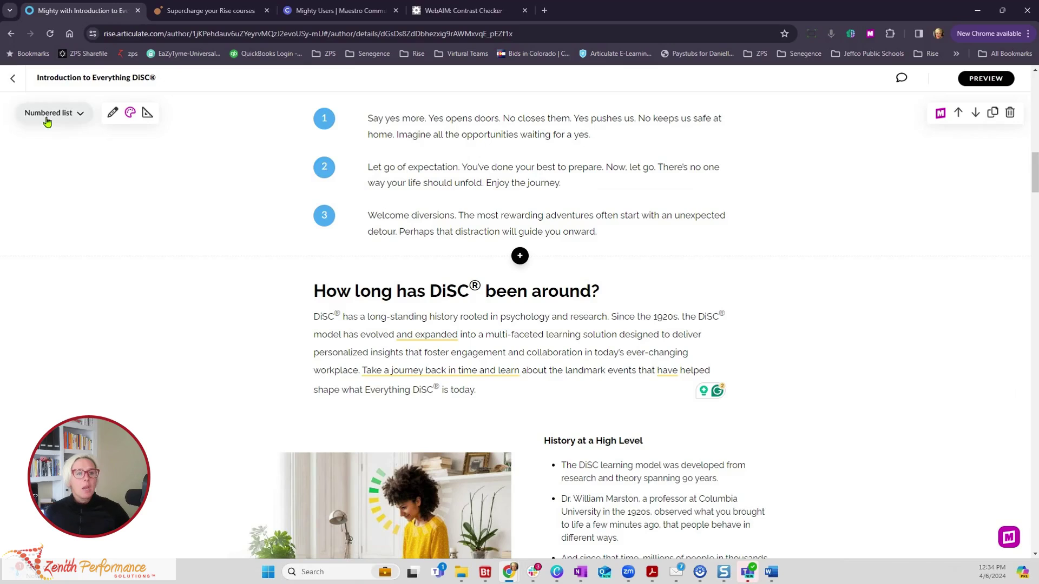
Step: Insert a Bulleted list block directly below the numbered list
click(519, 258)
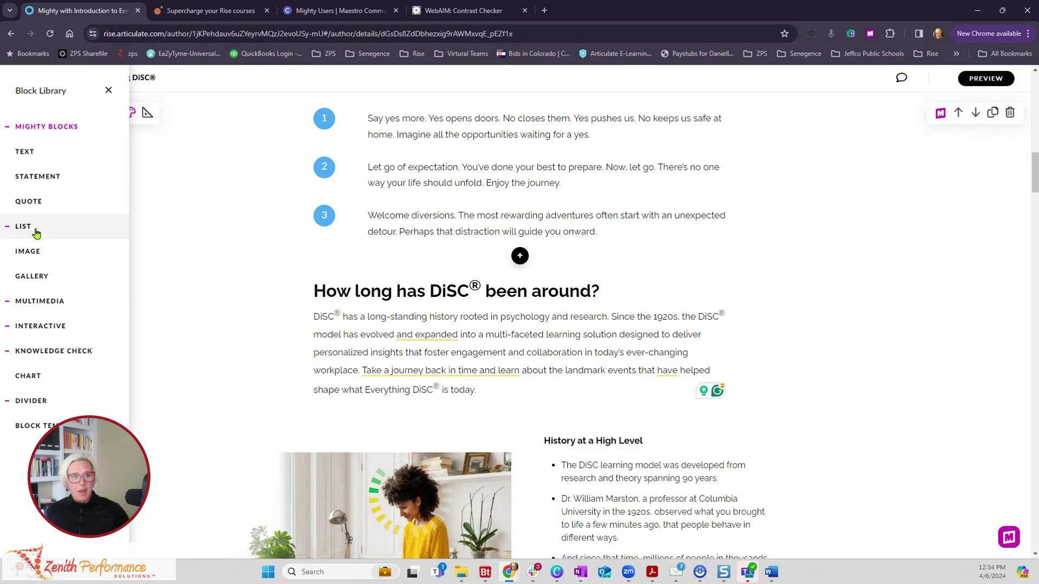
click(37, 234)
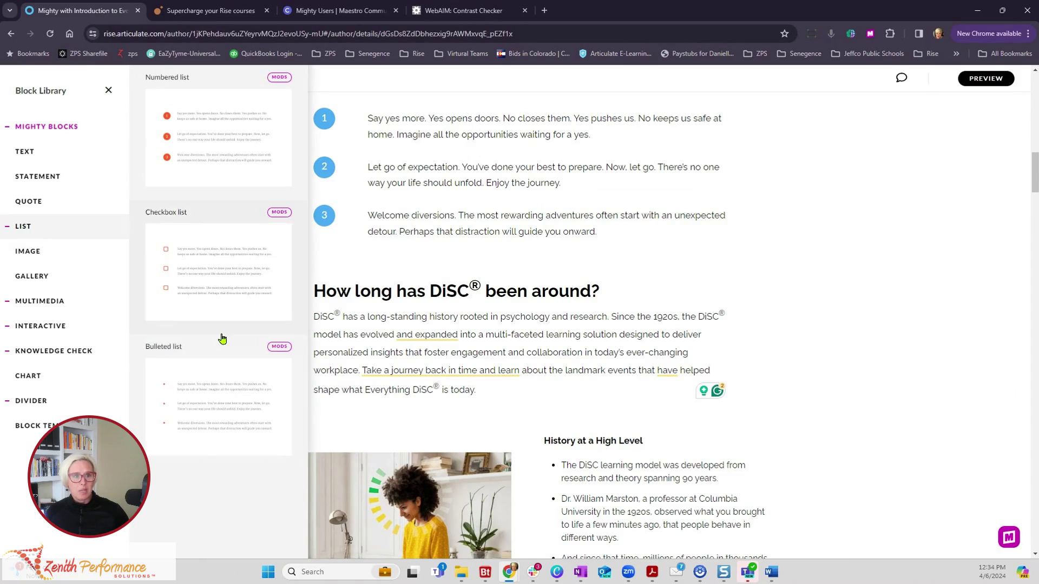
click(224, 395)
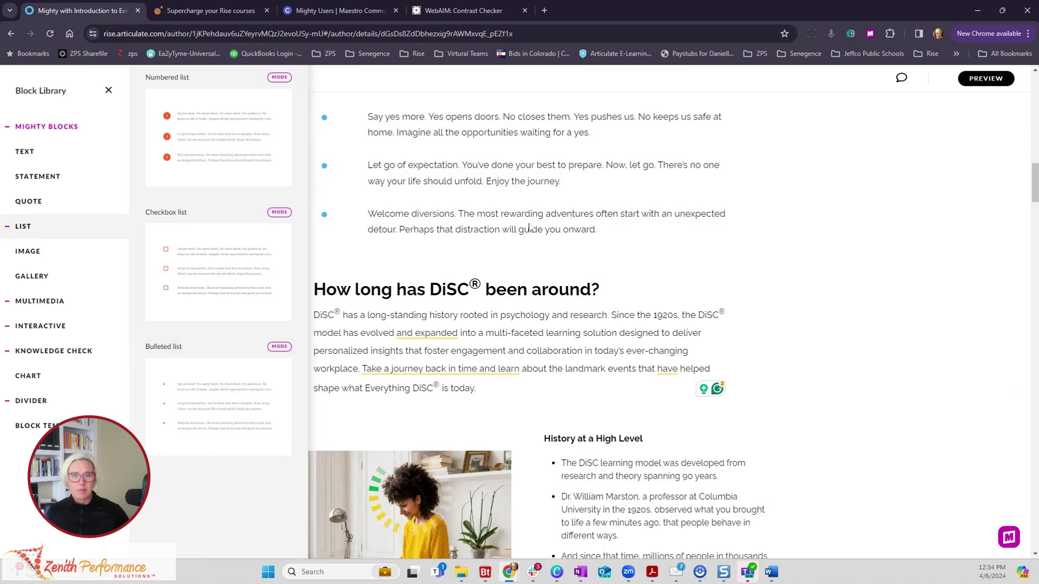
click(511, 130)
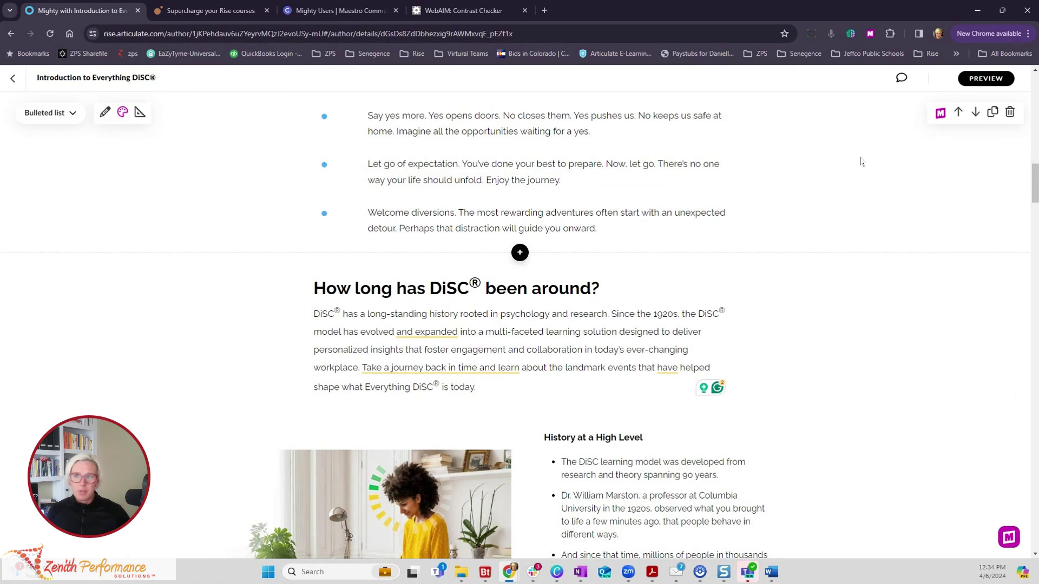
Step: In the bulleted list's Mighty mod, try the Medium bullet size and set the size to Large
click(940, 113)
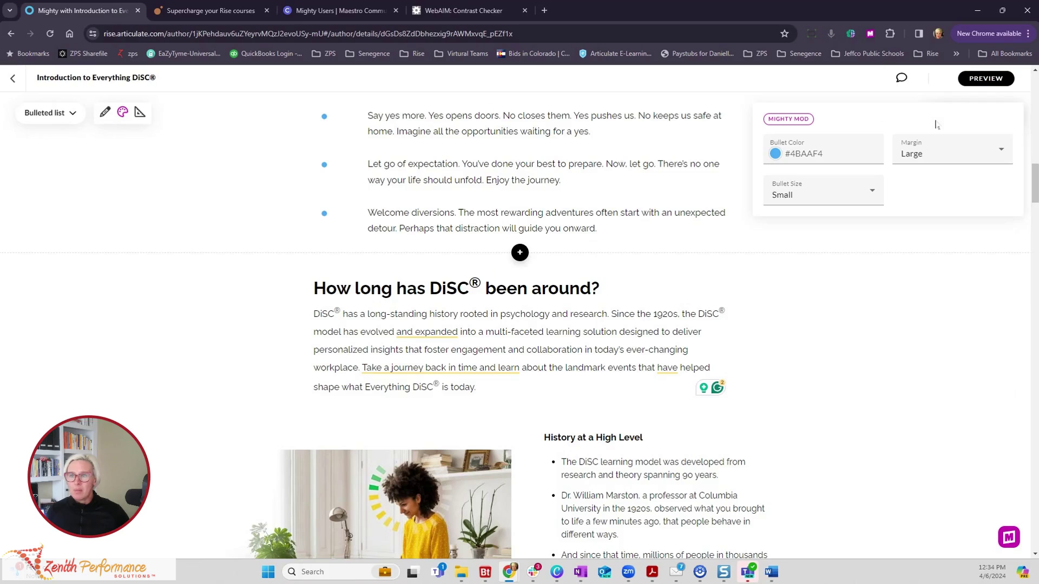
click(838, 204)
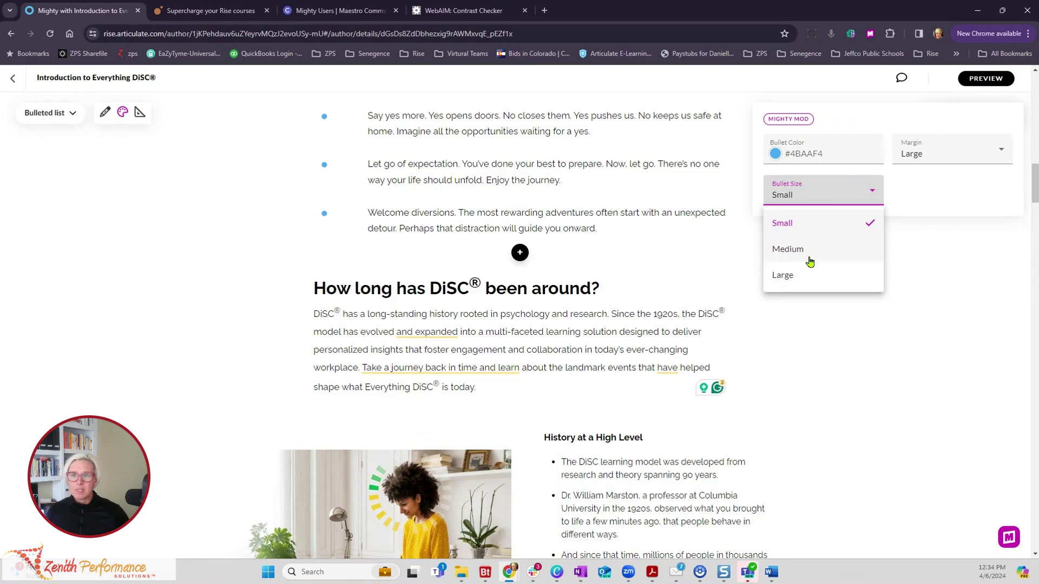
click(808, 258)
click(816, 195)
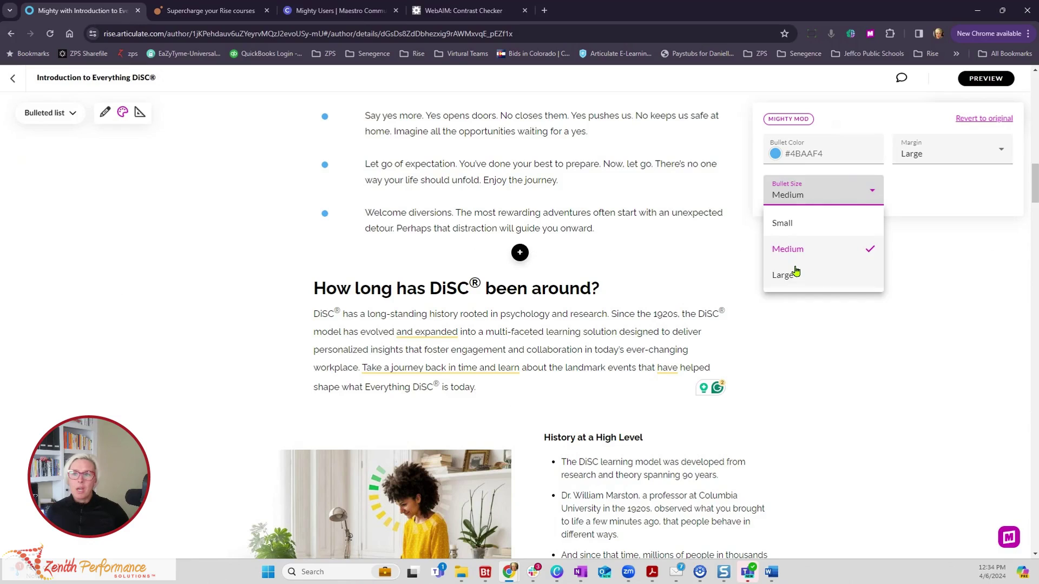
click(796, 273)
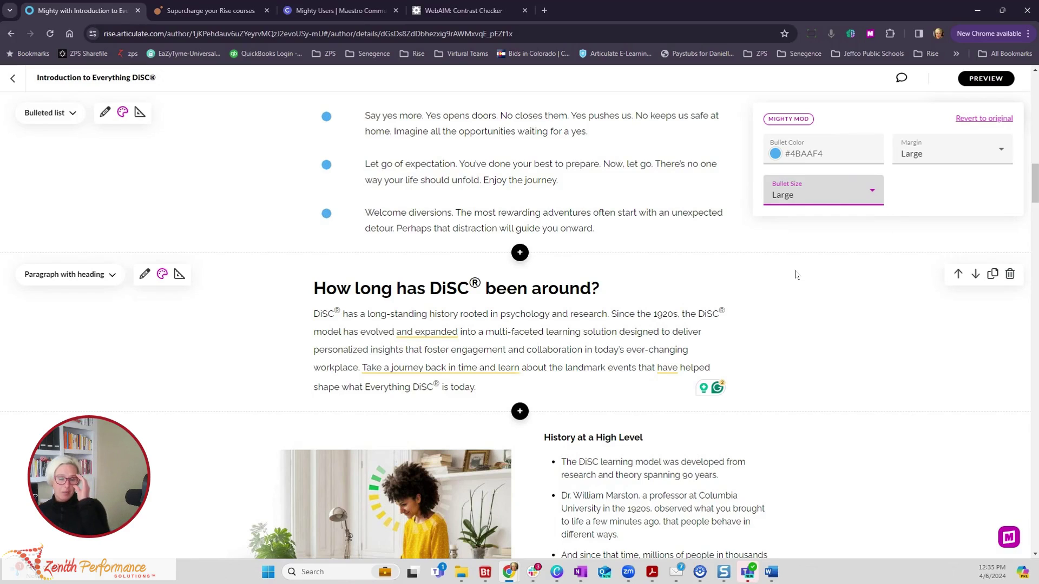
Step: Set the bulleted list's margin to Medium and its bullet color to the dark blue swatch, #285F9F
click(938, 158)
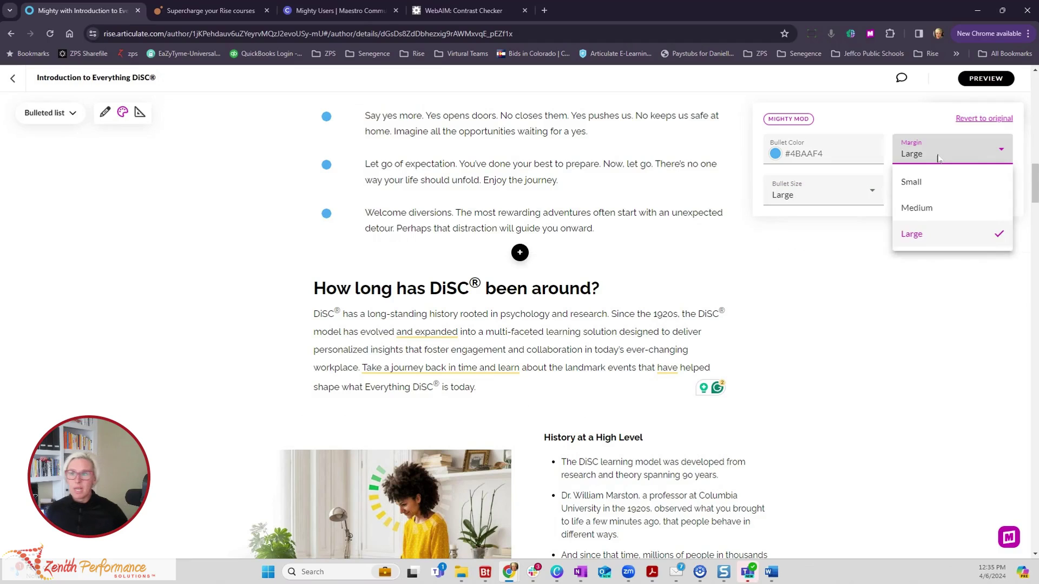
click(916, 208)
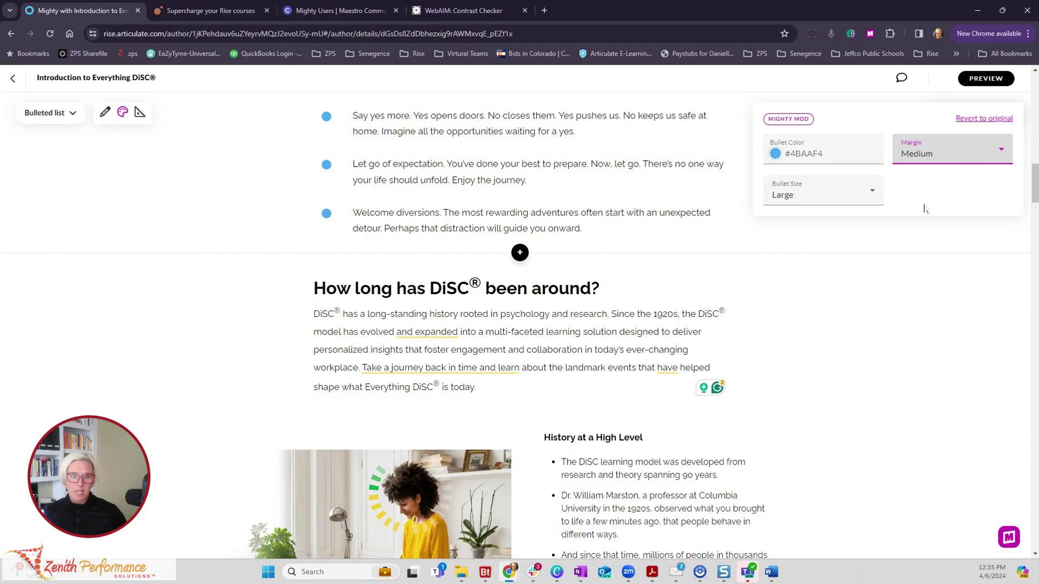
click(774, 155)
click(792, 187)
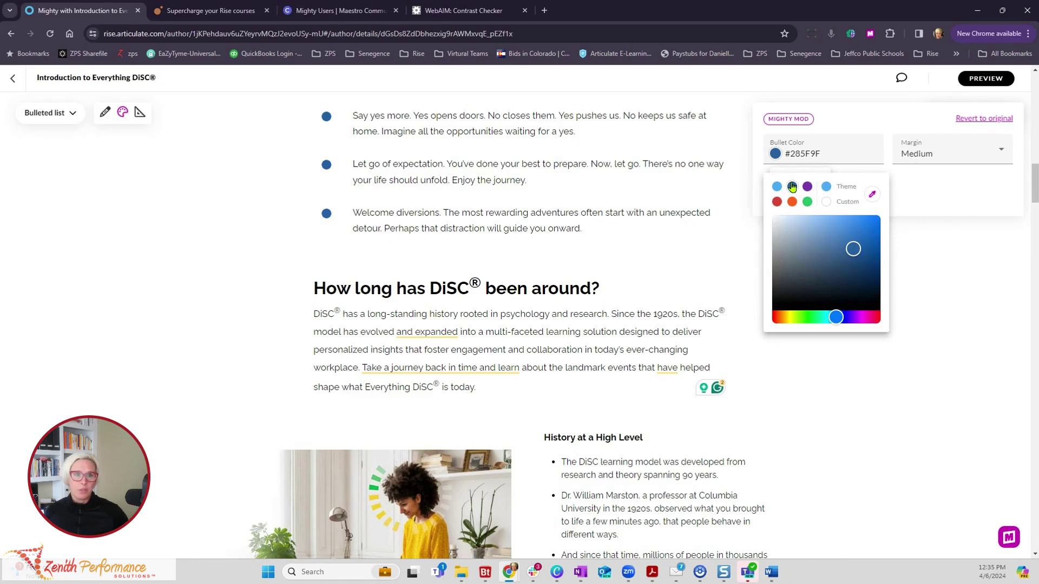
click(555, 194)
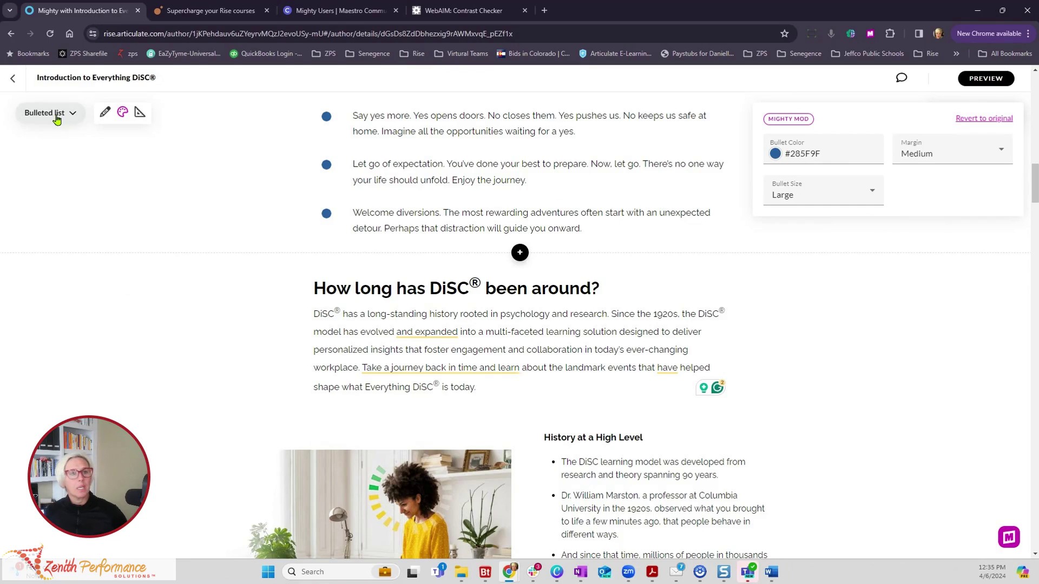
Step: Browse the multimedia blocks and insert an Audio block below the bulleted list
click(519, 253)
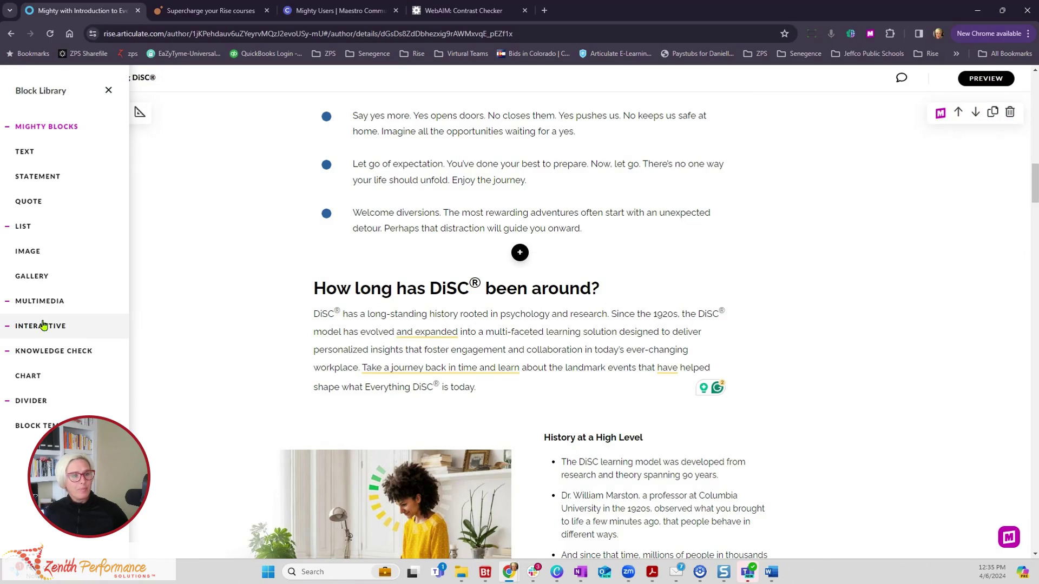
mouse_move(36, 307)
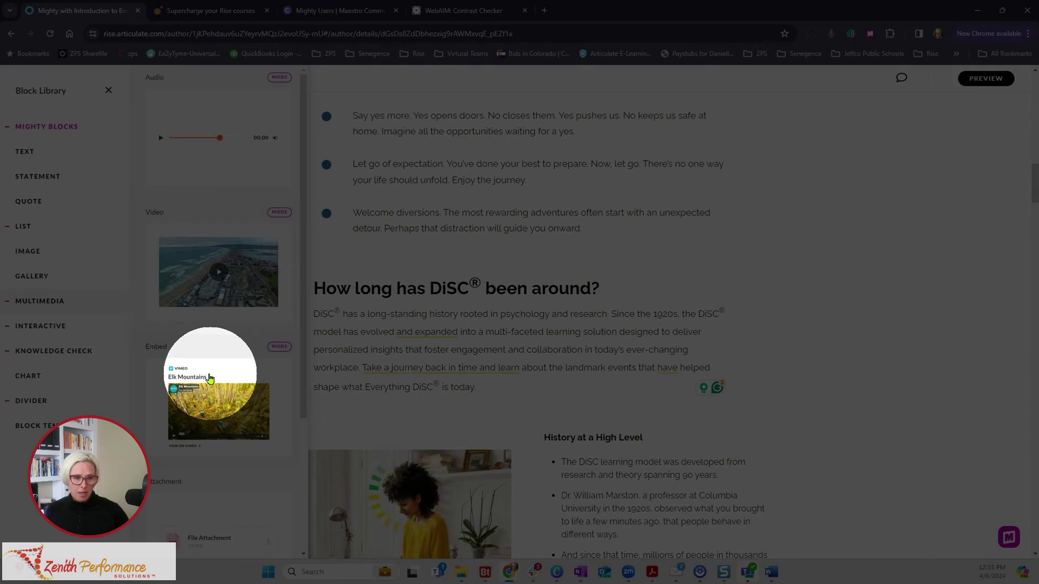
scroll(228, 395, down, 1)
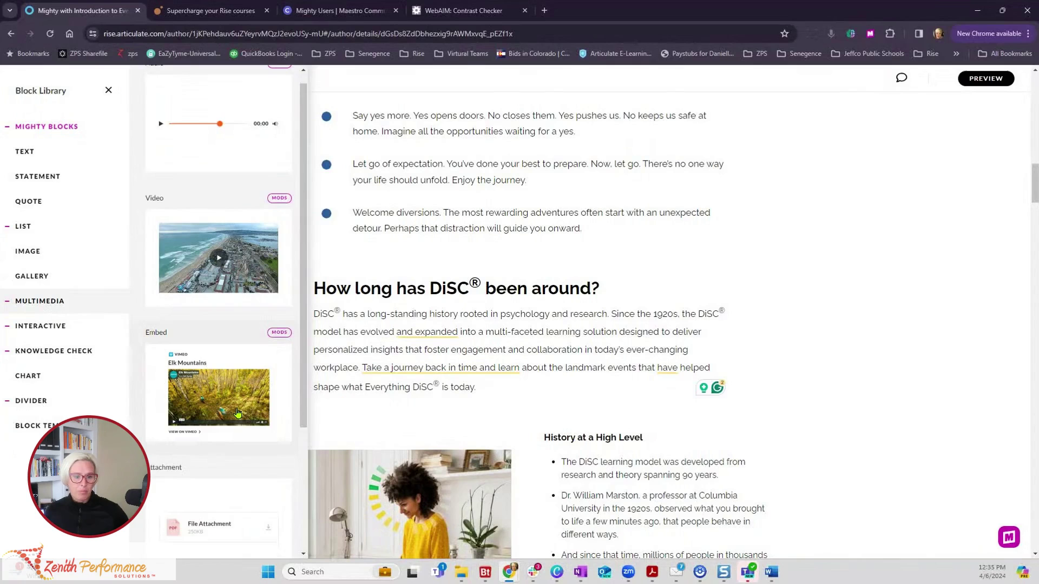
scroll(237, 413, down, 3)
scroll(238, 417, up, 3)
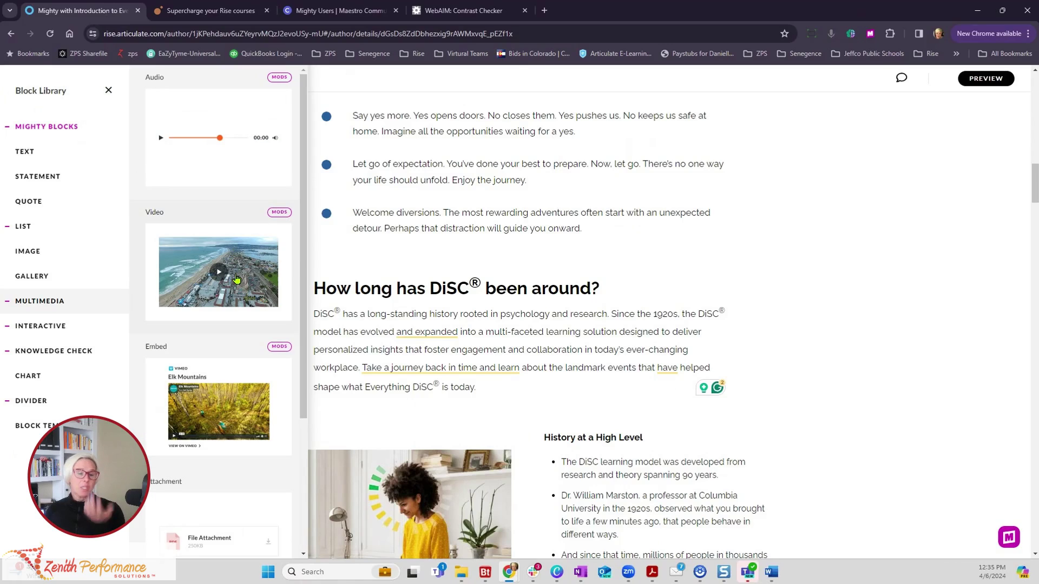
click(244, 126)
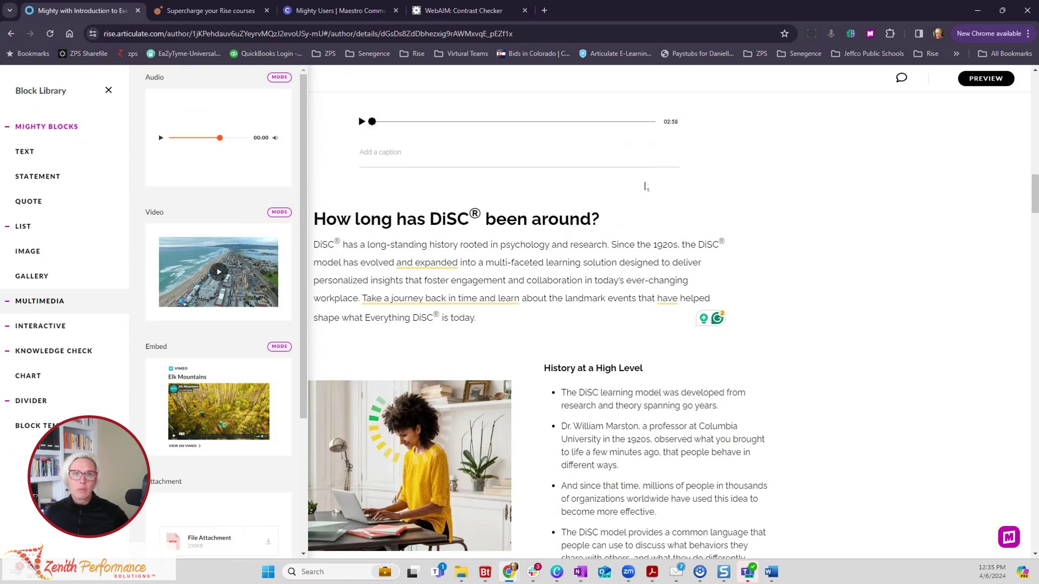
click(814, 158)
Step: Examine the autoplay option in the audio block's Mighty mod
scroll(416, 215, up, 1)
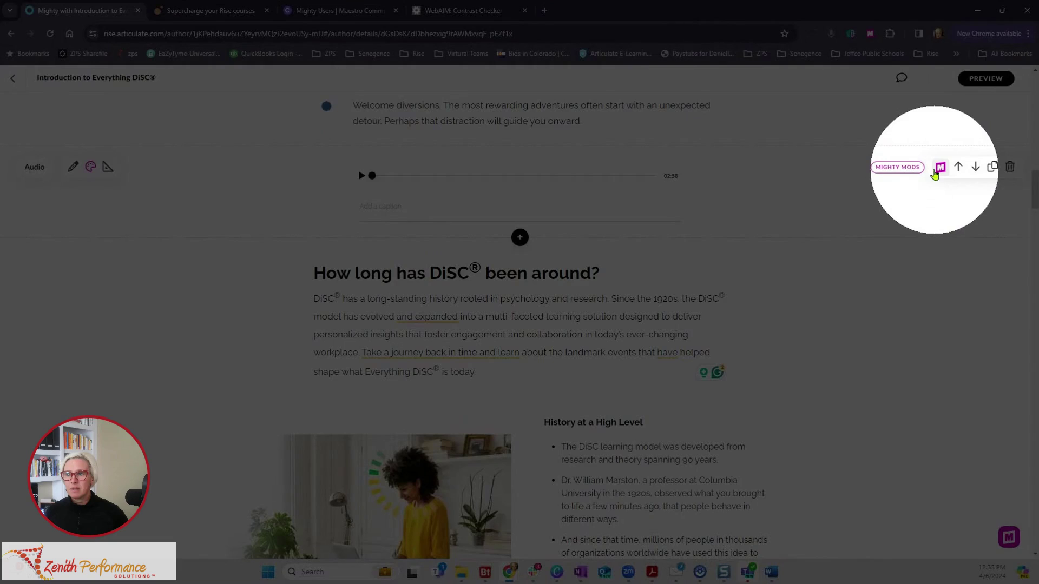
click(940, 168)
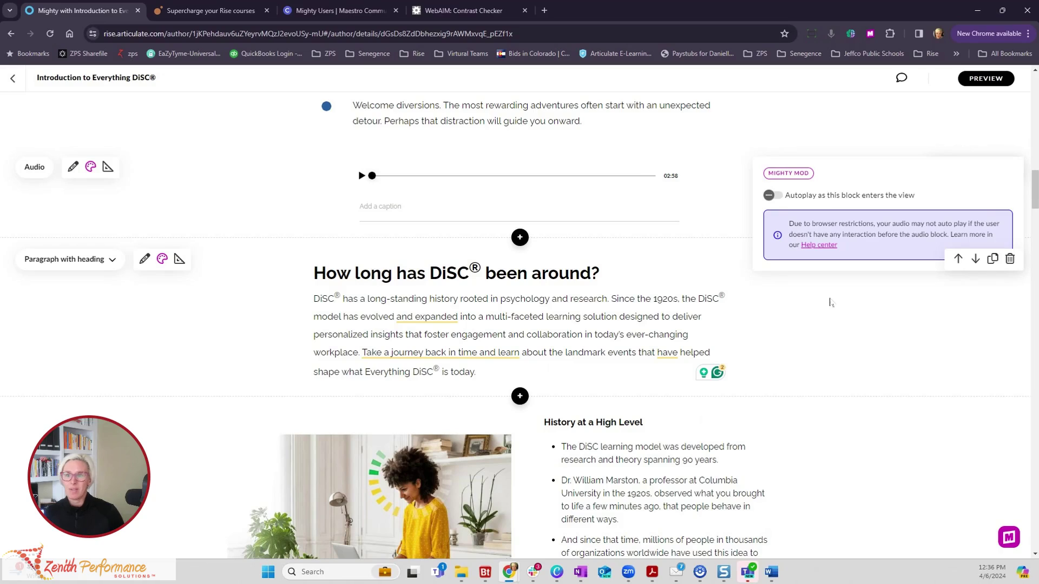
click(607, 108)
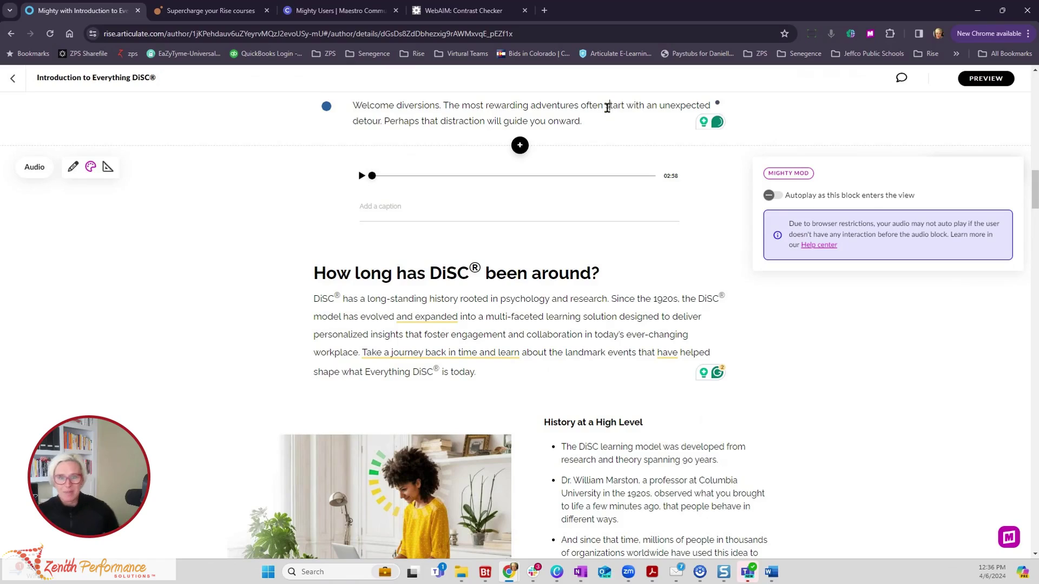
Step: Insert a Continue divider block between the bulleted list and the audio block
click(519, 146)
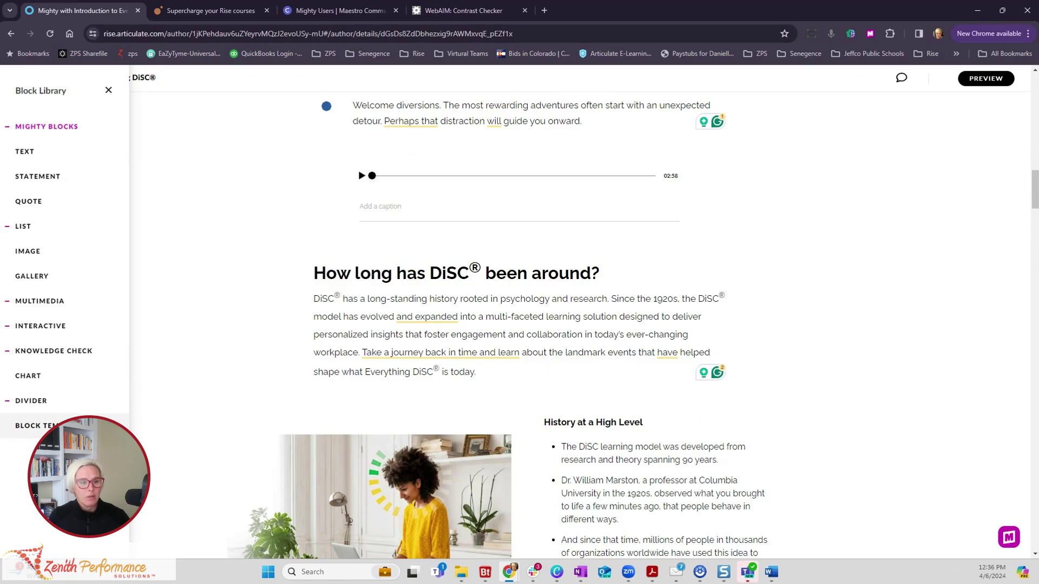
mouse_move(34, 406)
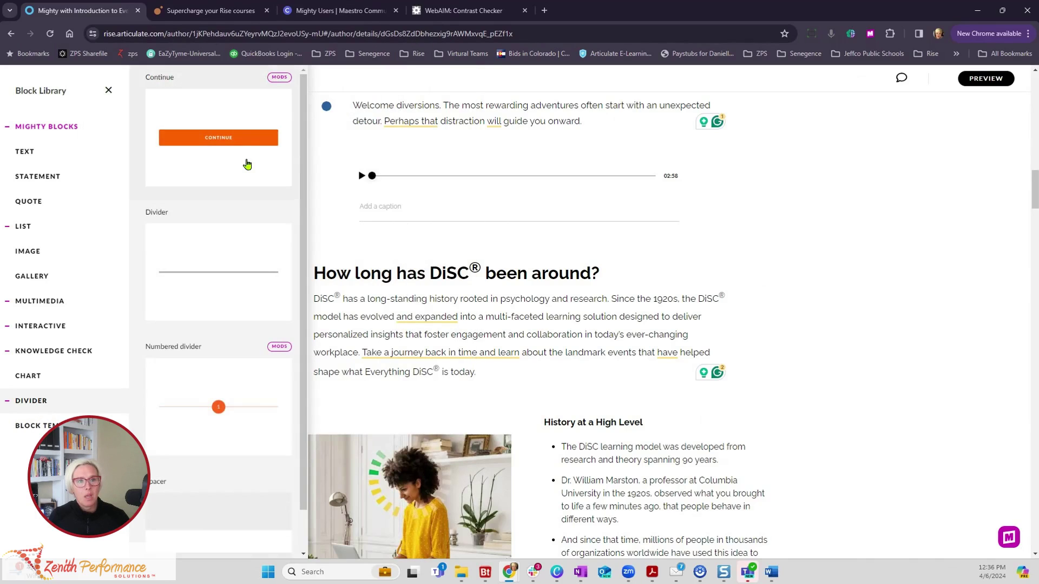
click(247, 164)
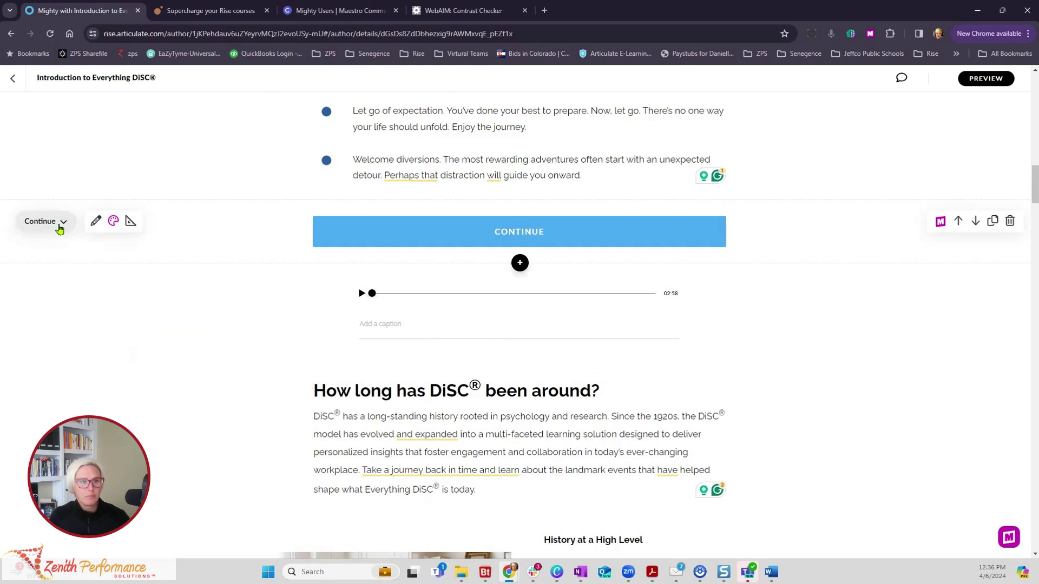
Step: Set the Continue block's completion type to Complete Block Directly Above
click(59, 230)
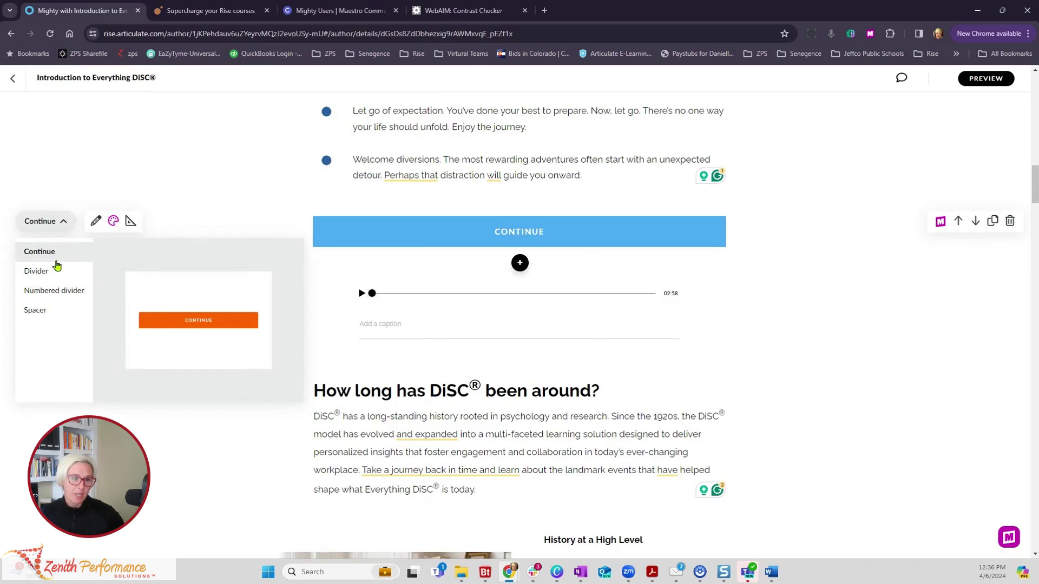
click(96, 220)
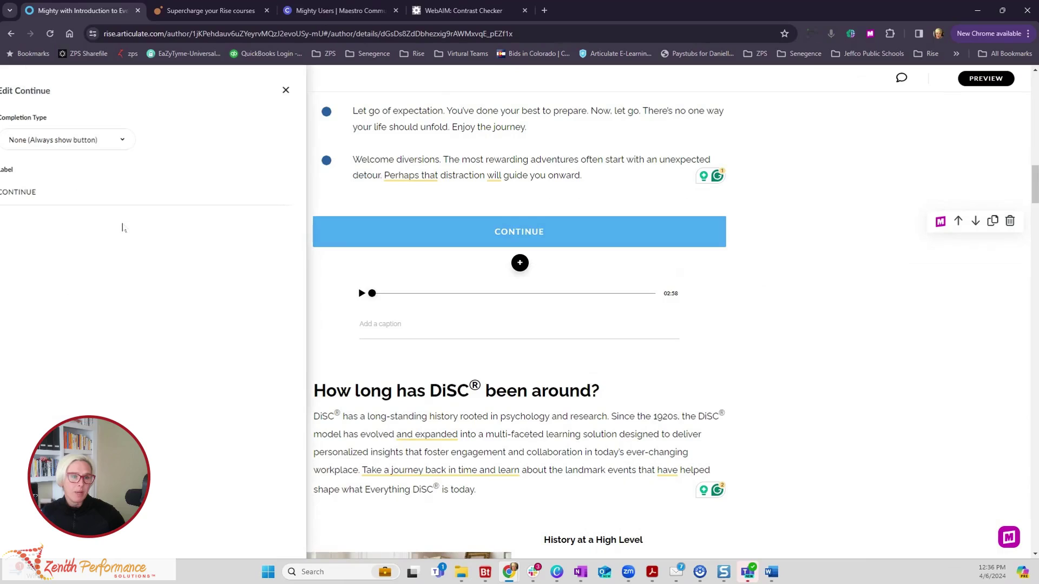
click(135, 140)
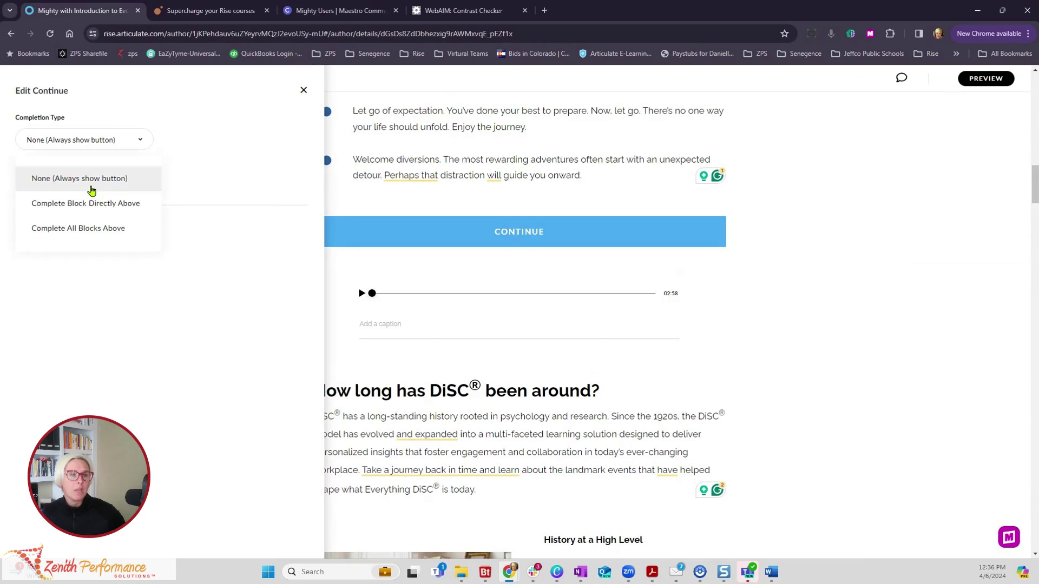
click(85, 203)
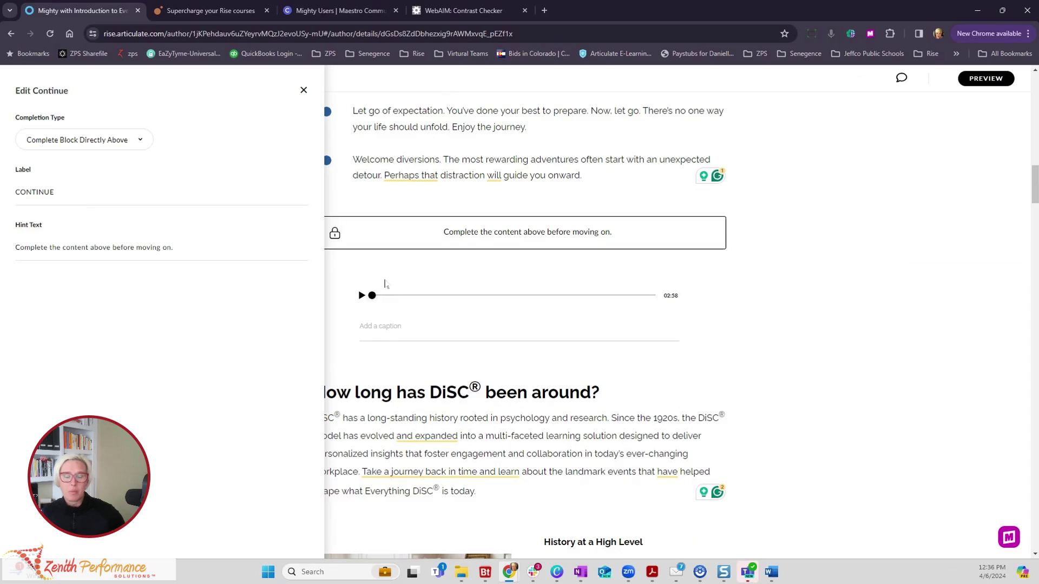
click(385, 284)
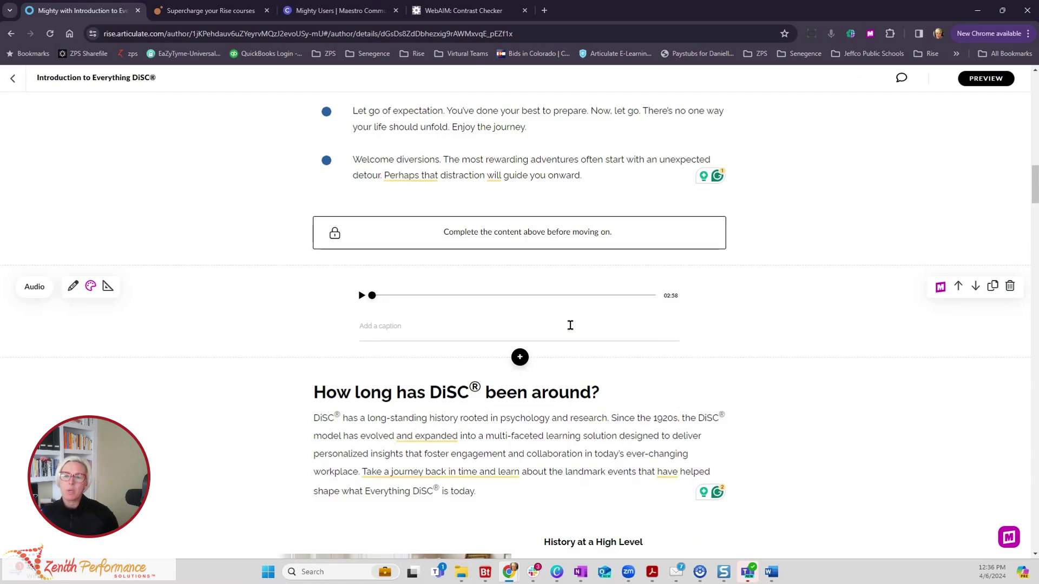
scroll(573, 329, down, 3)
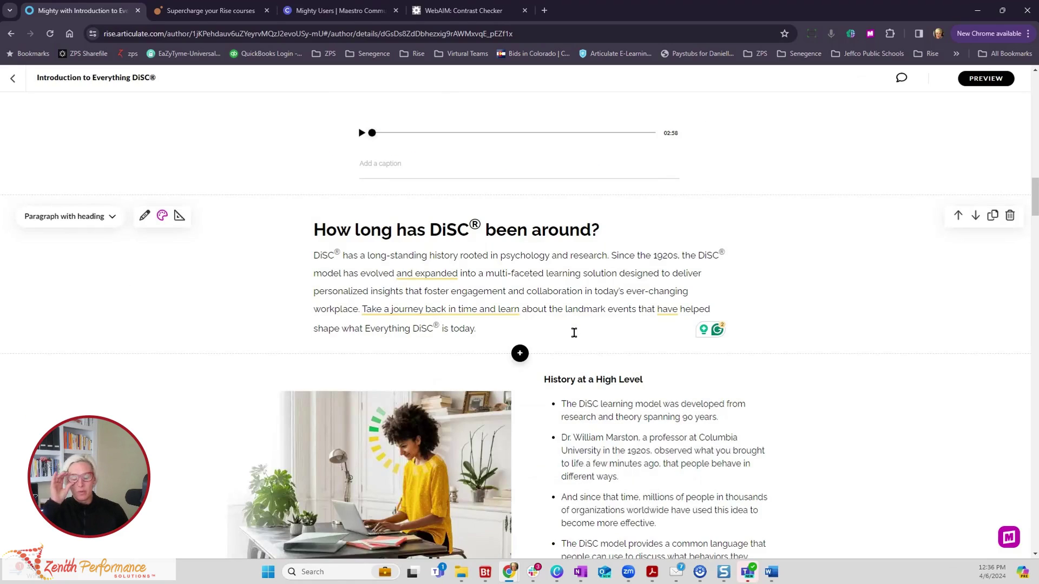
scroll(574, 333, up, 1)
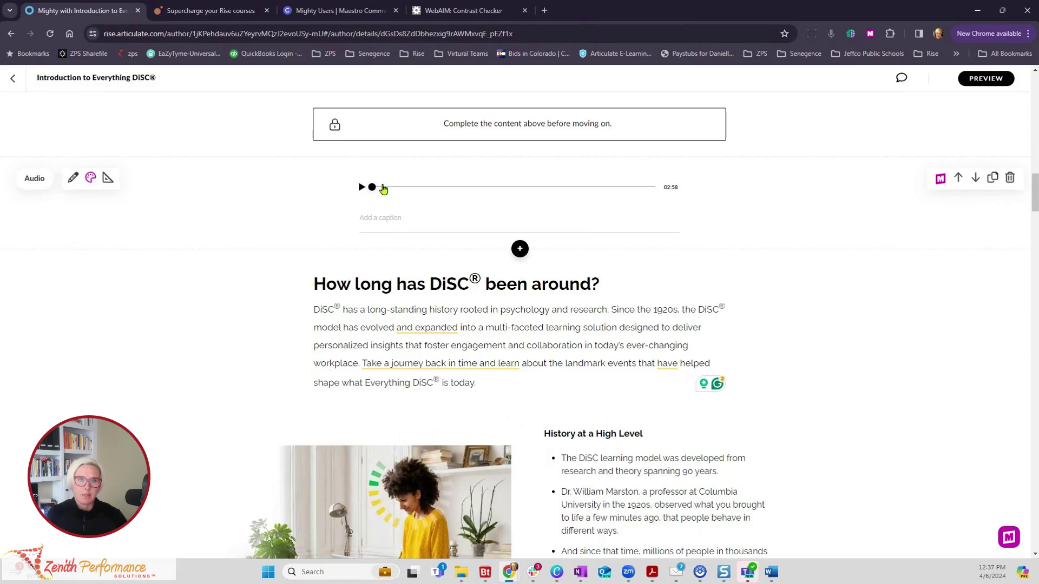
Step: Duplicate the Continue block and move the copy below the "How long has DiSC been around?" paragraph
scroll(580, 227, up, 2)
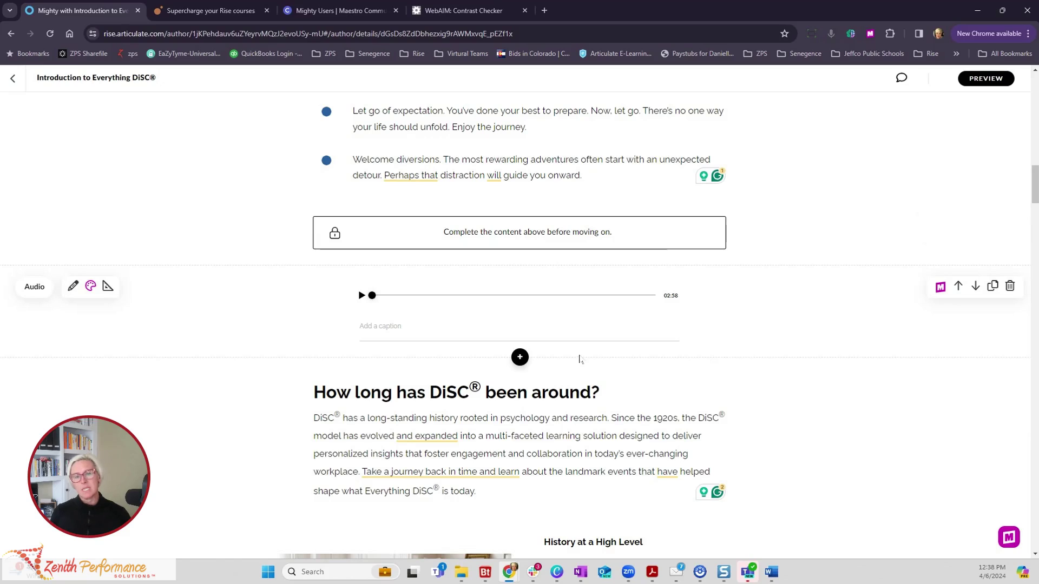
scroll(578, 359, down, 1)
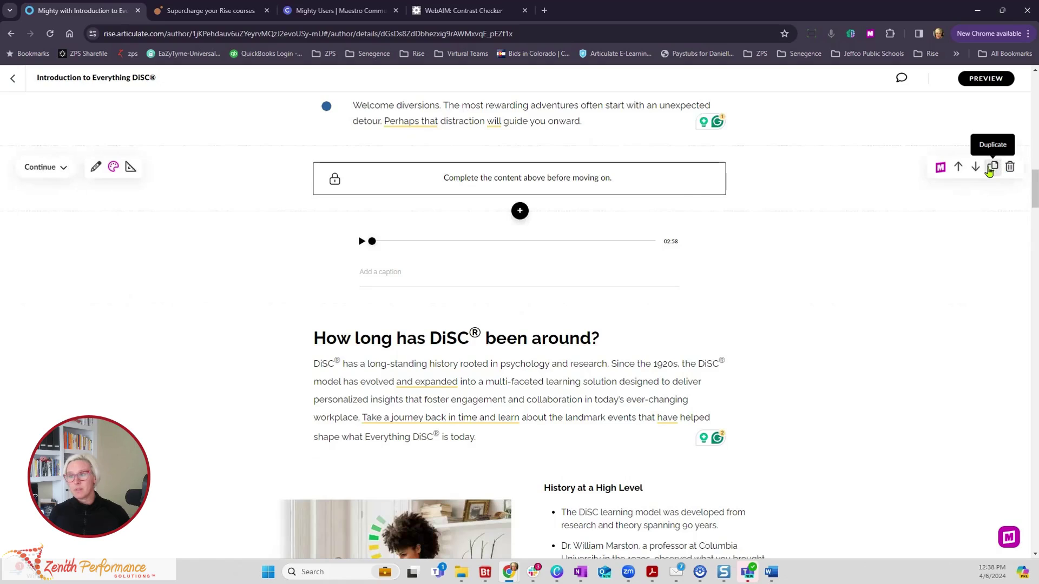
scroll(621, 161, down, 1)
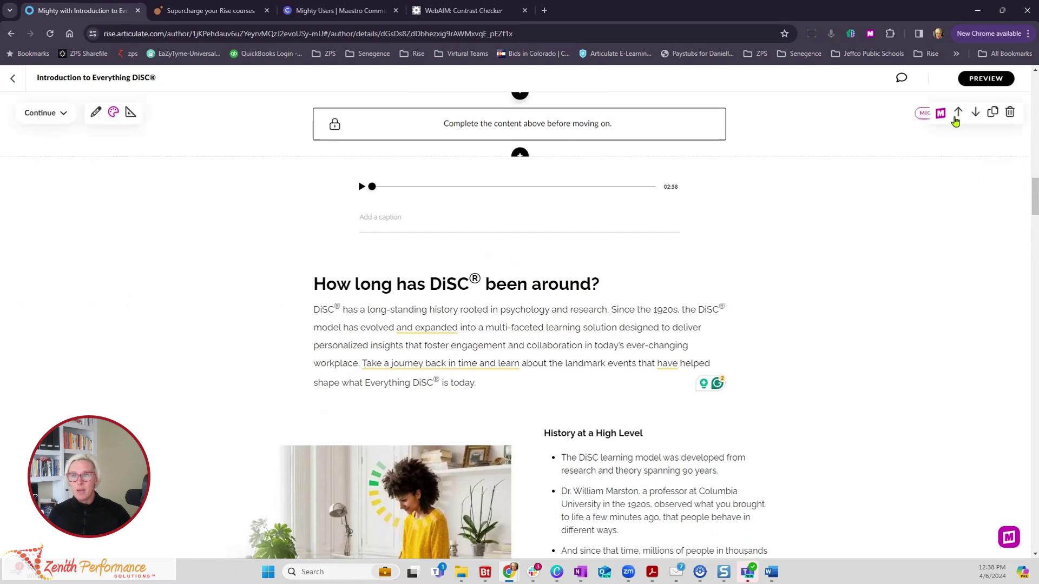
click(975, 112)
scroll(816, 217, down, 2)
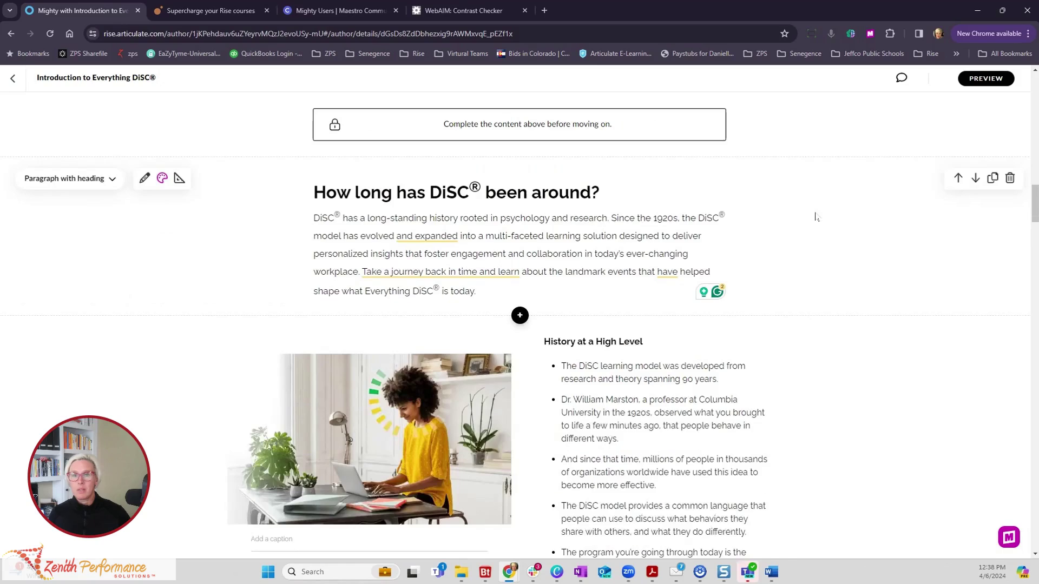
scroll(816, 216, up, 3)
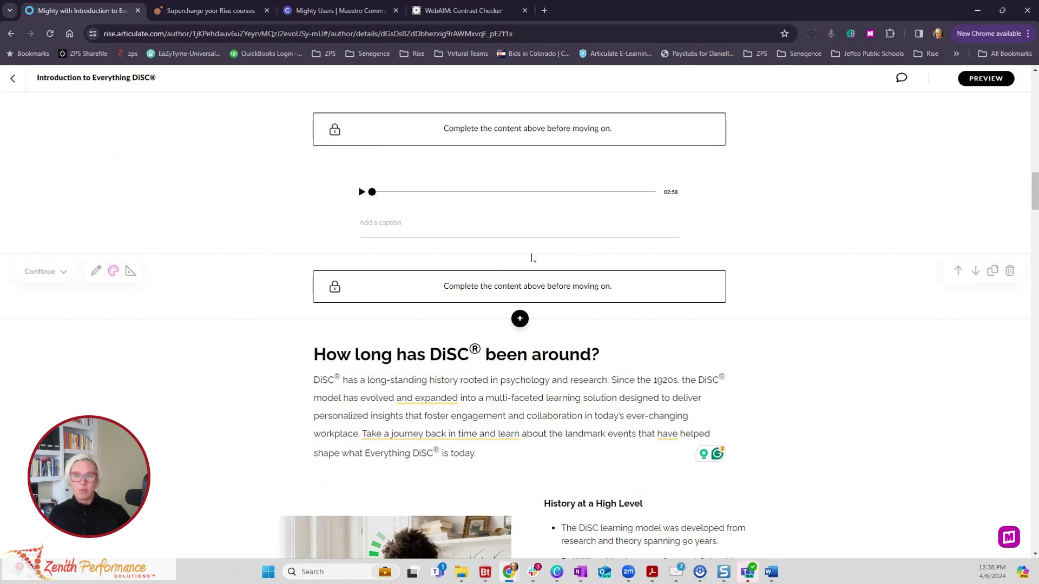
click(968, 285)
scroll(709, 362, up, 5)
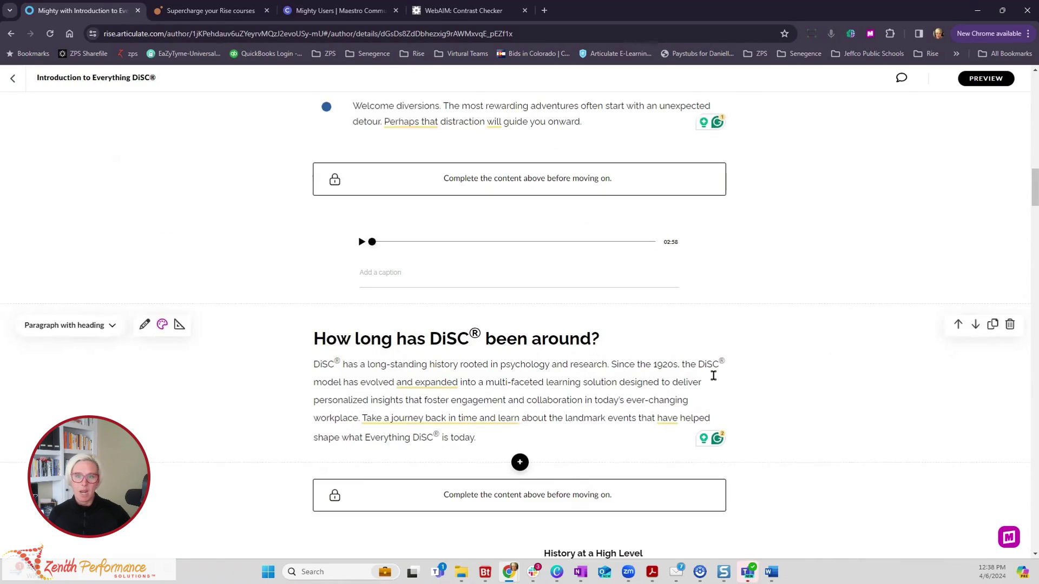
scroll(713, 374, up, 1)
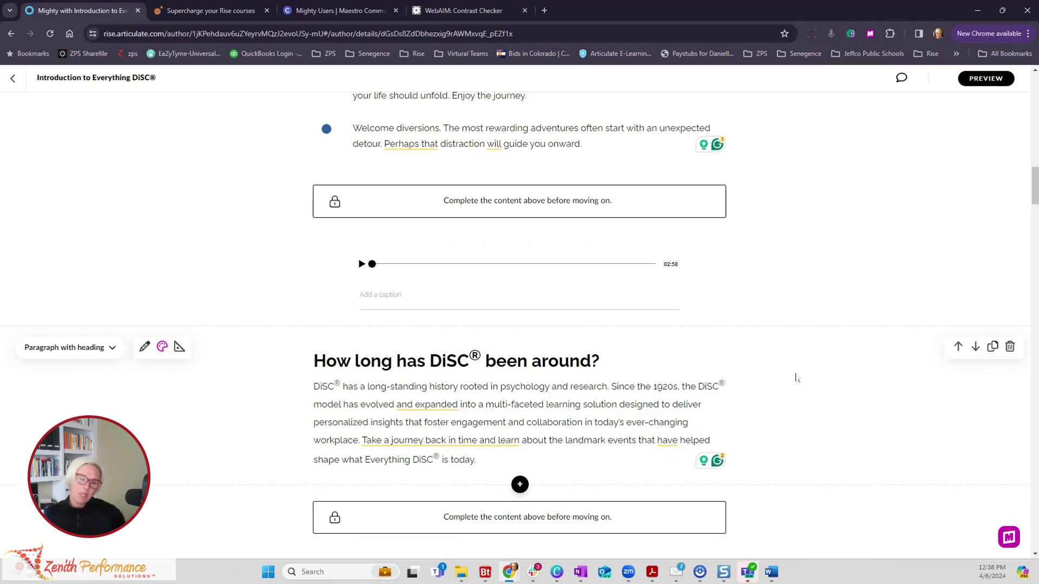
Step: Delete the duplicated Continue block below the "How long has DiSC been around?" paragraph
scroll(917, 474, down, 1)
scroll(962, 465, down, 2)
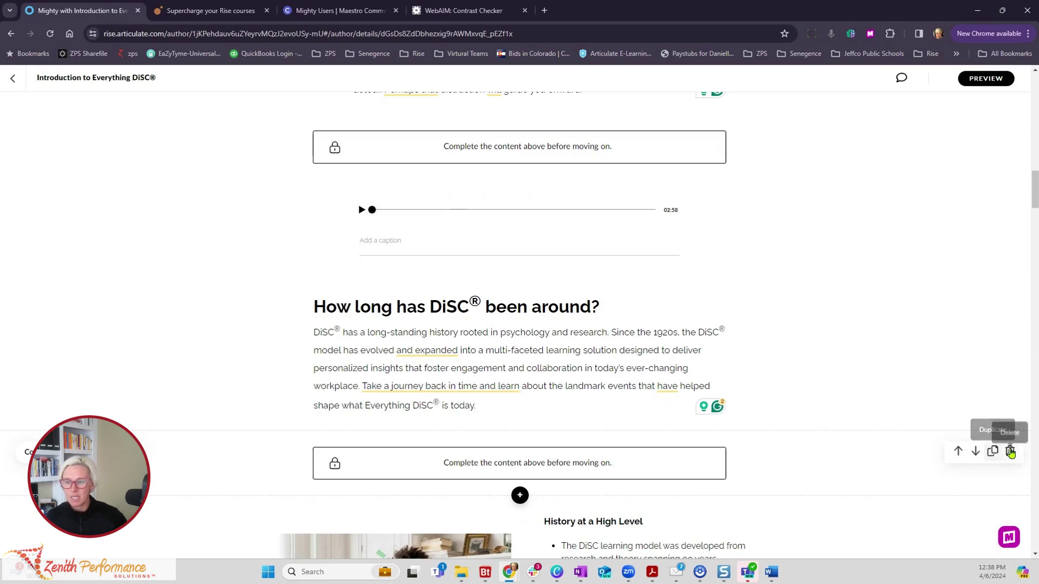
click(1009, 451)
Step: Browse the interactive blocks for available mods and insert a Process block between the Continue block and the audio block
scroll(788, 459, up, 3)
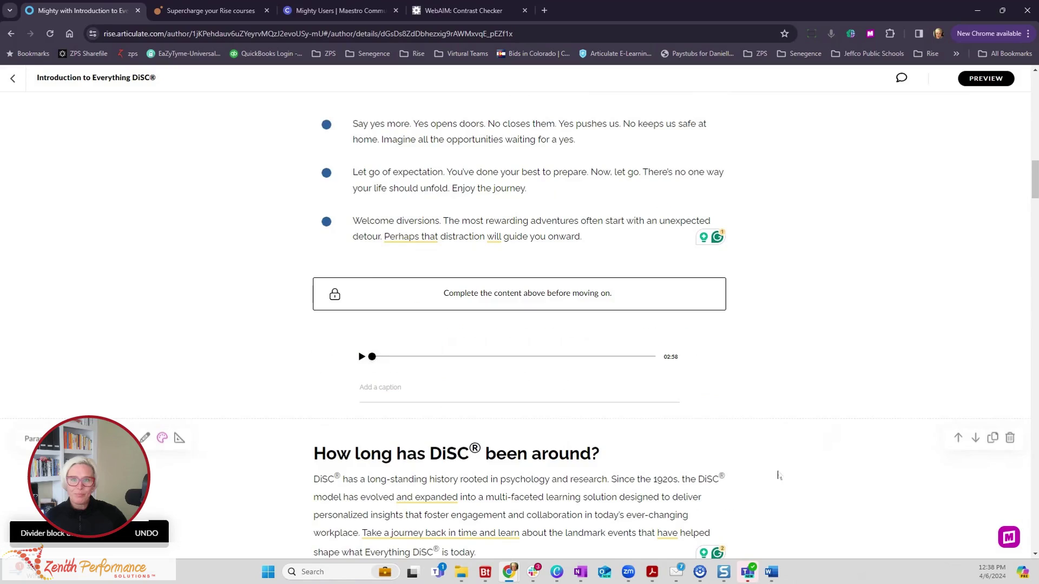
scroll(381, 395, up, 1)
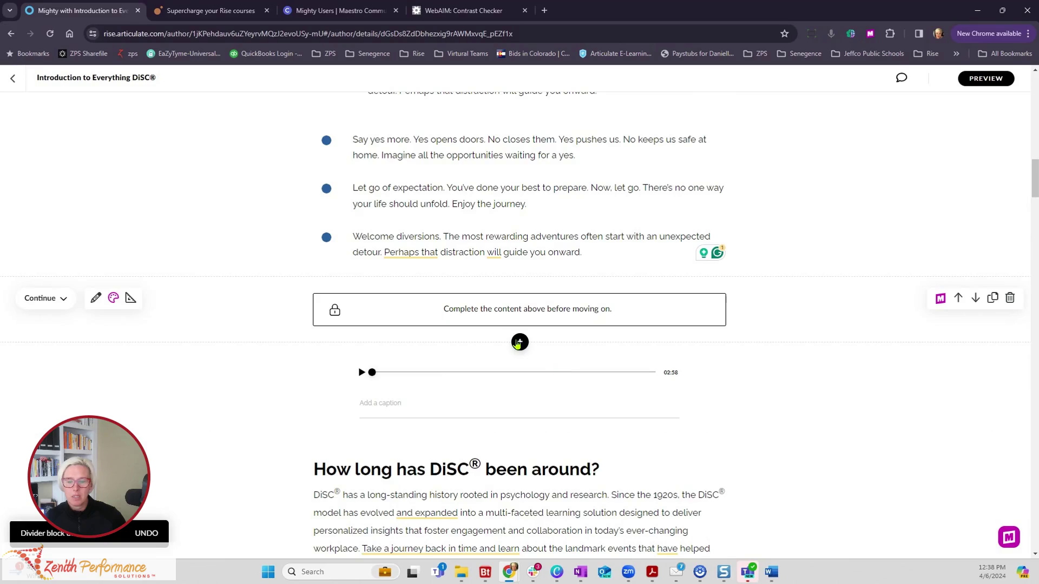
click(519, 342)
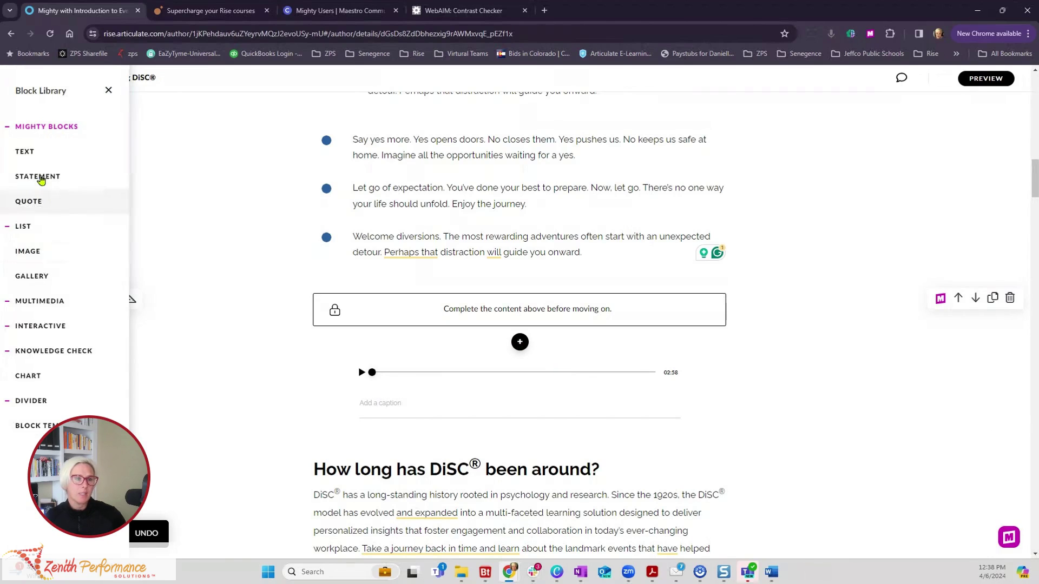
click(38, 327)
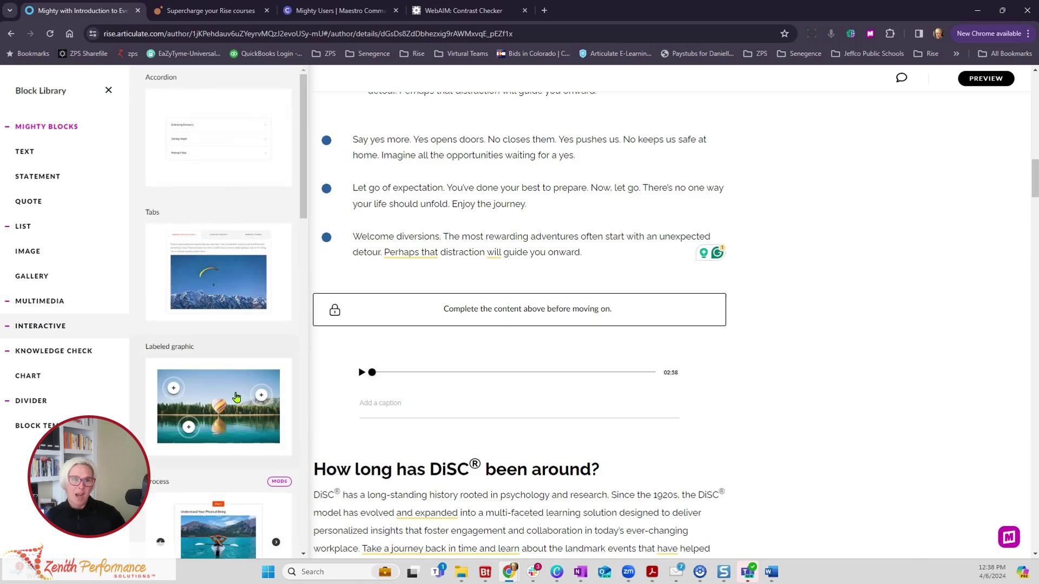
scroll(236, 397, down, 3)
scroll(236, 401, down, 2)
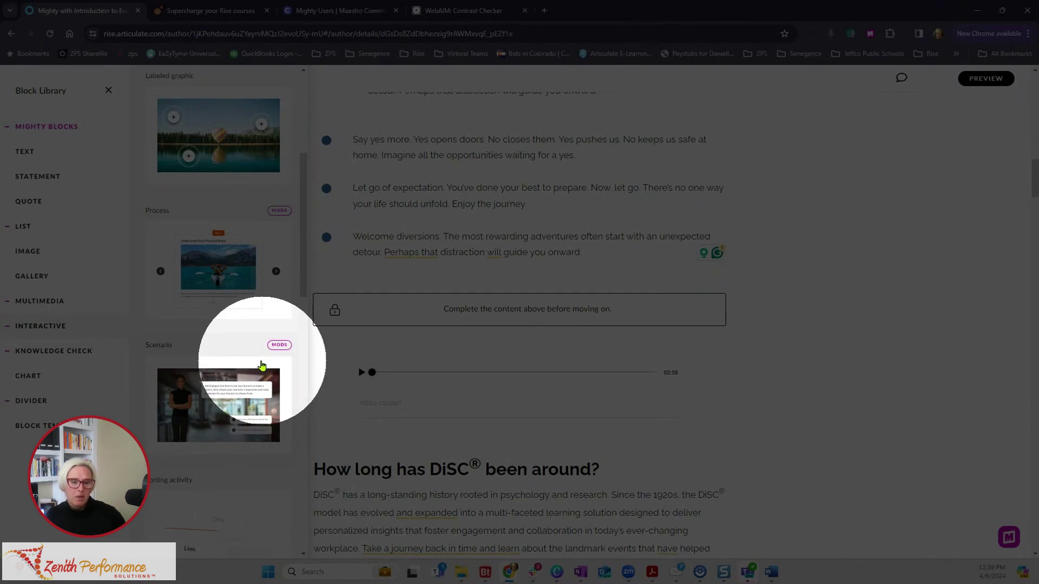
scroll(262, 366, down, 10)
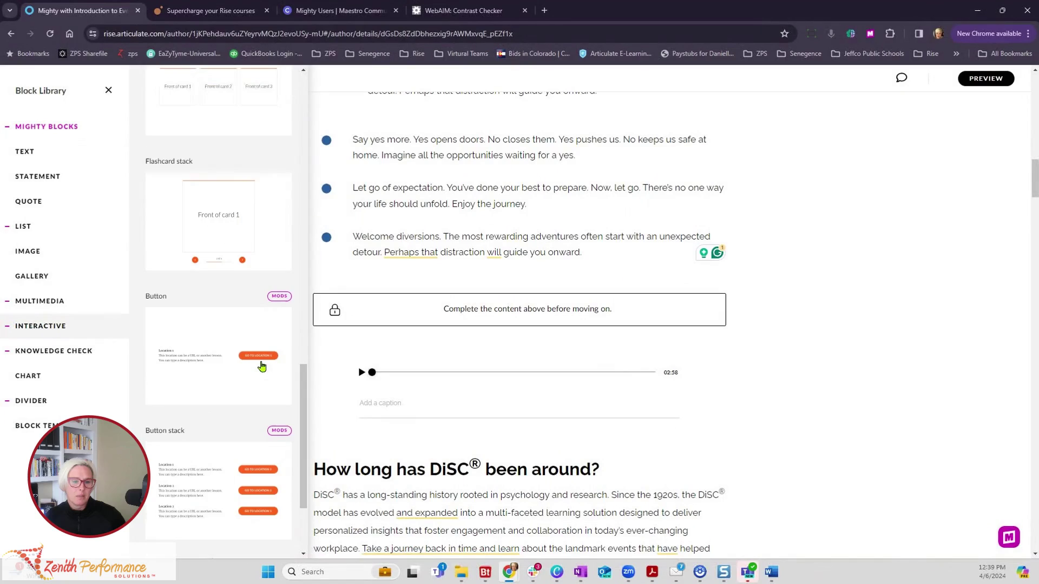
scroll(262, 367, down, 2)
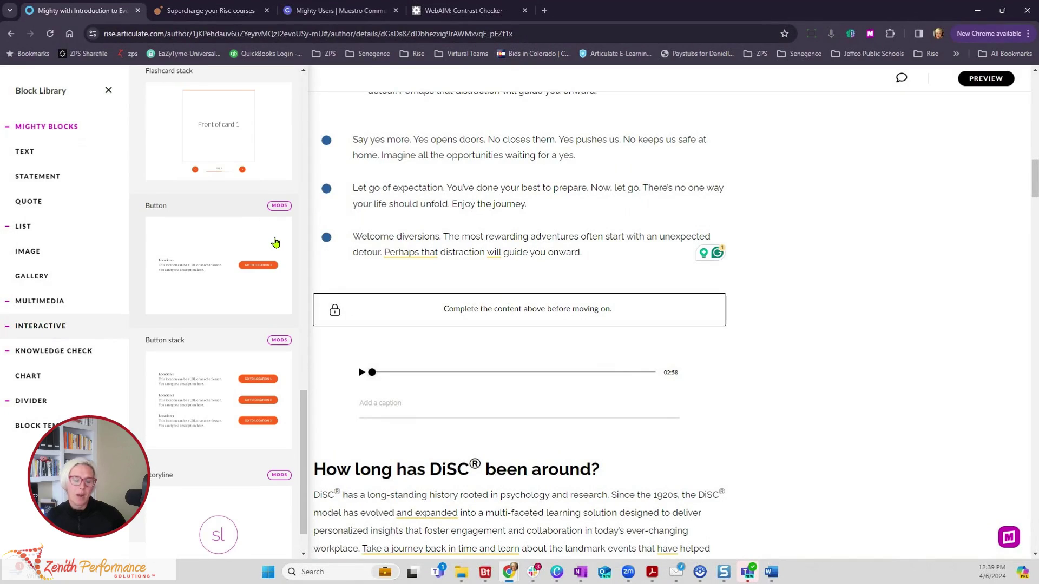
scroll(227, 466, down, 1)
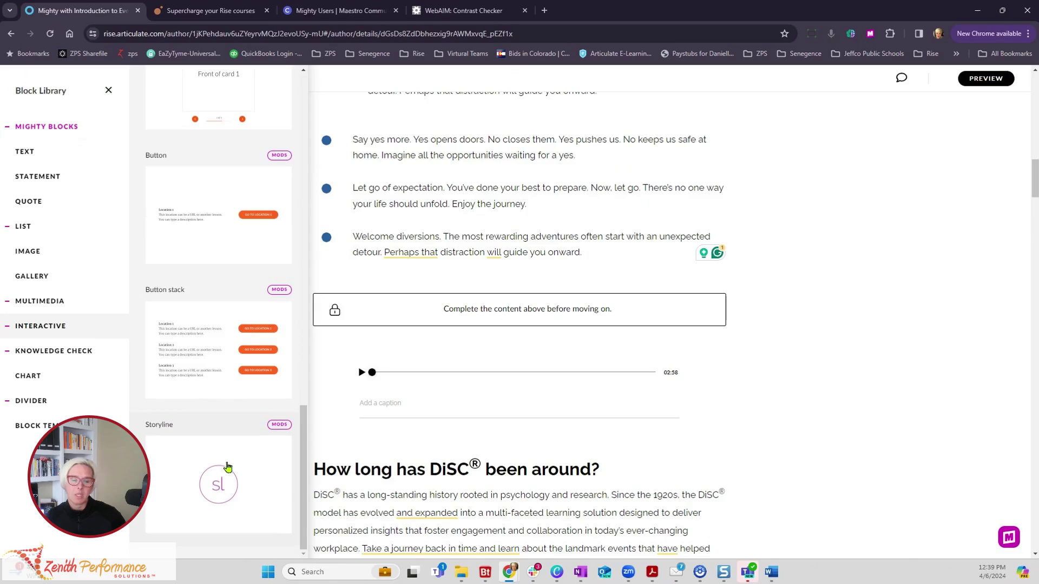
scroll(385, 389, up, 7)
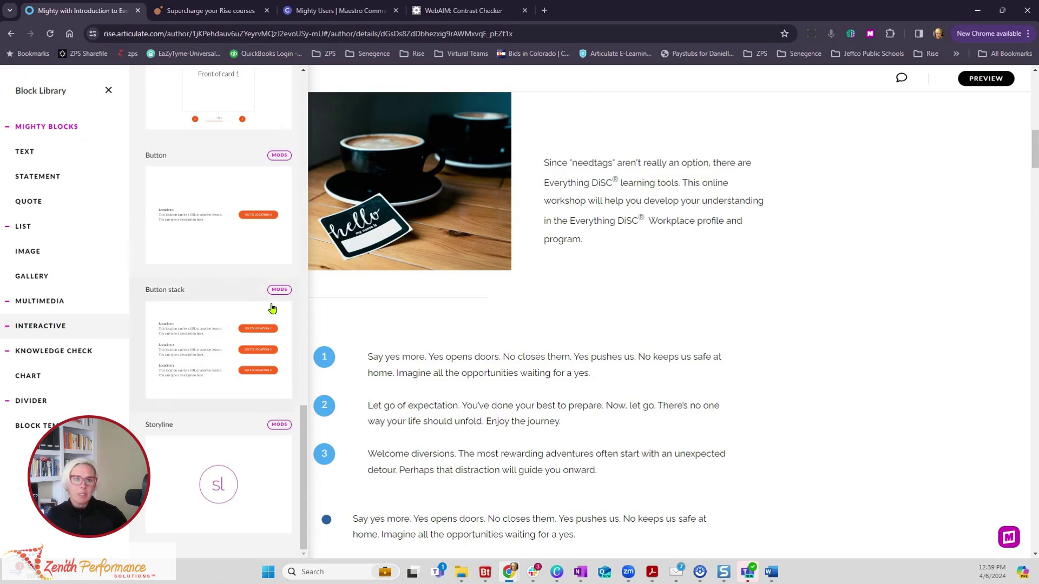
scroll(228, 292, up, 15)
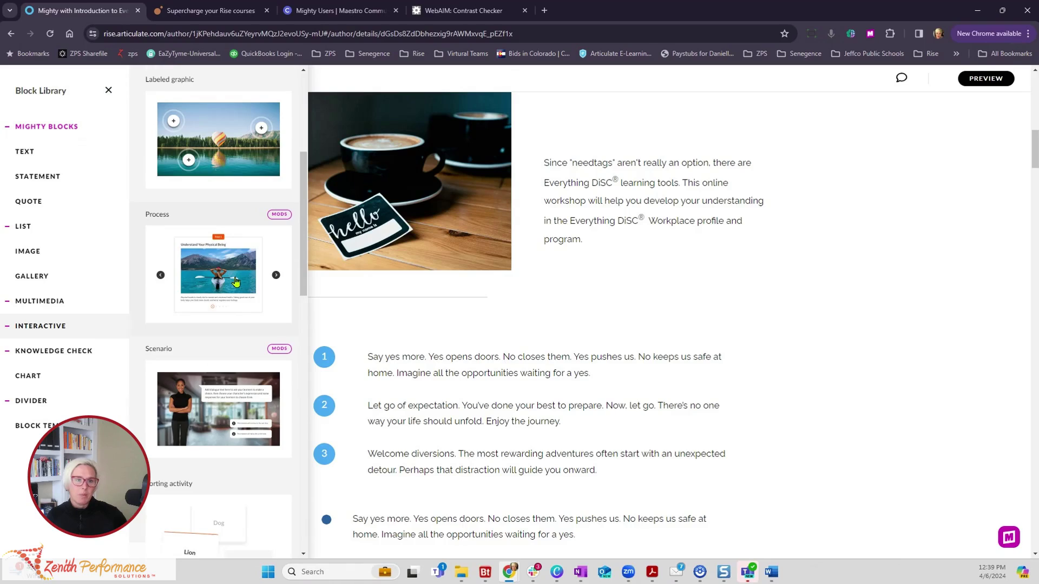
scroll(412, 353, down, 7)
scroll(544, 437, down, 4)
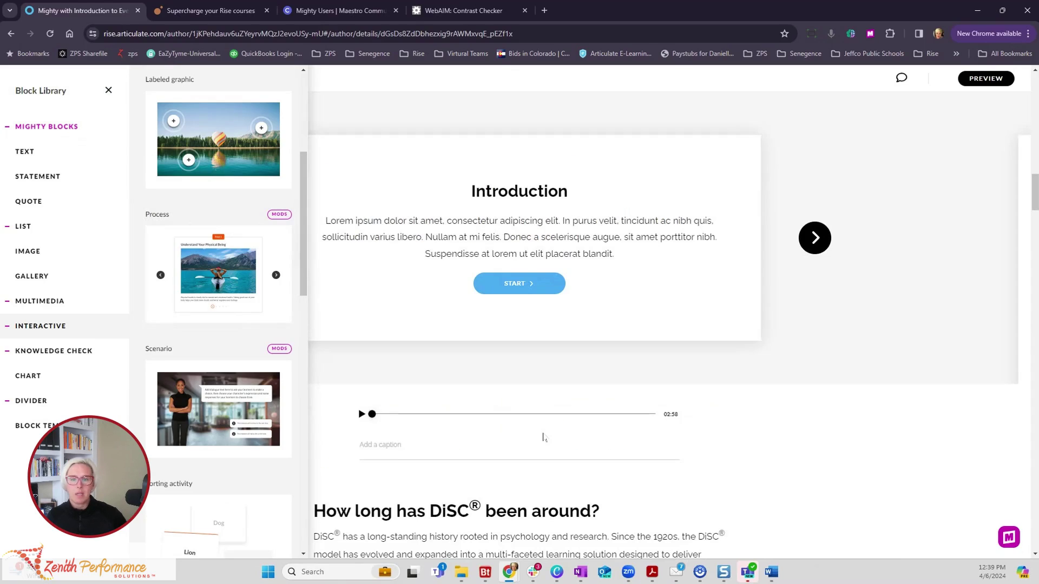
click(774, 349)
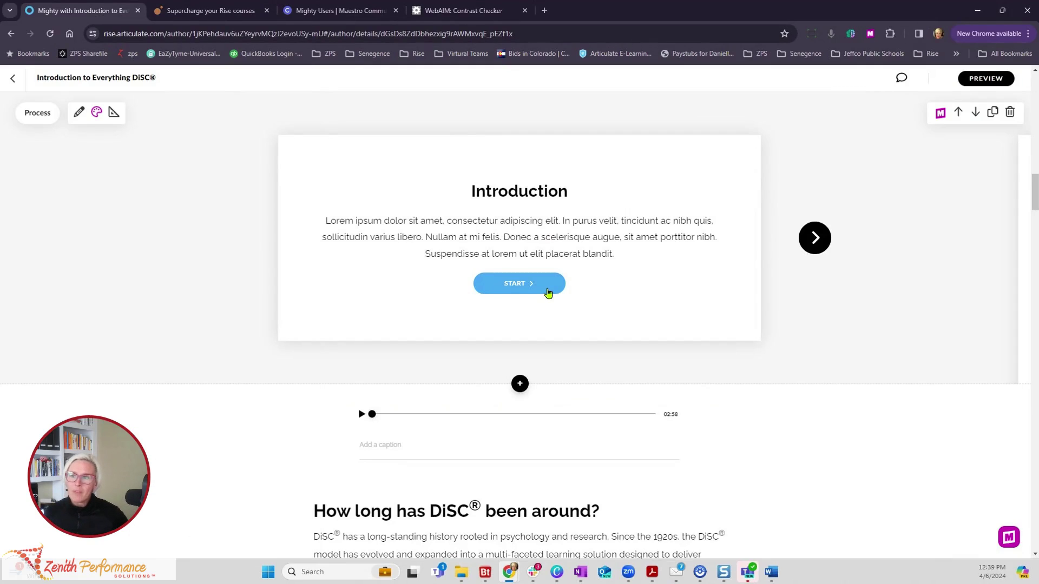
Step: Advance the Process block to its Step 2 card and toggle the Mighty mod that removes the step number on and off
click(814, 239)
click(821, 217)
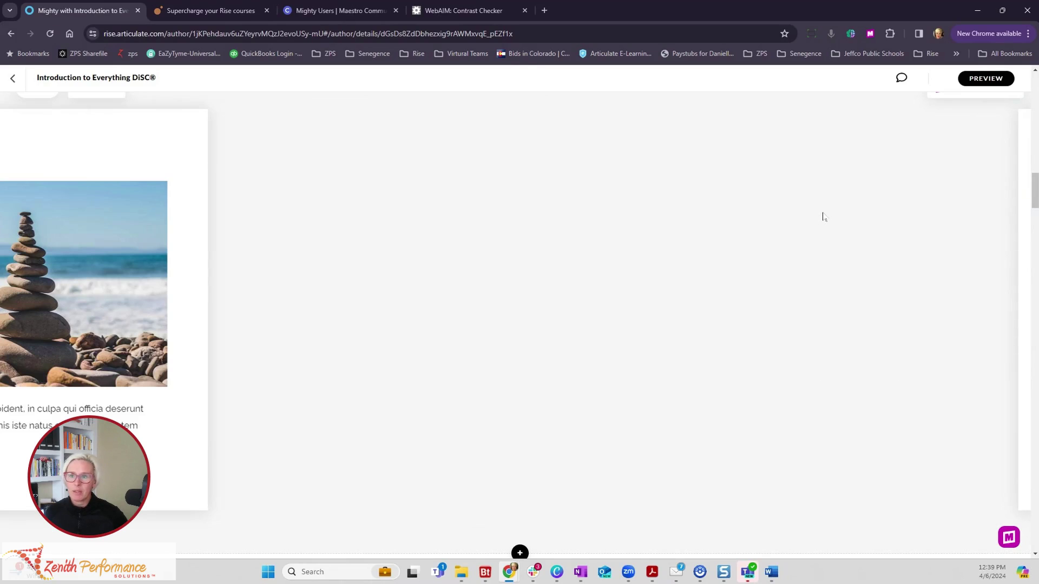
scroll(939, 161, up, 1)
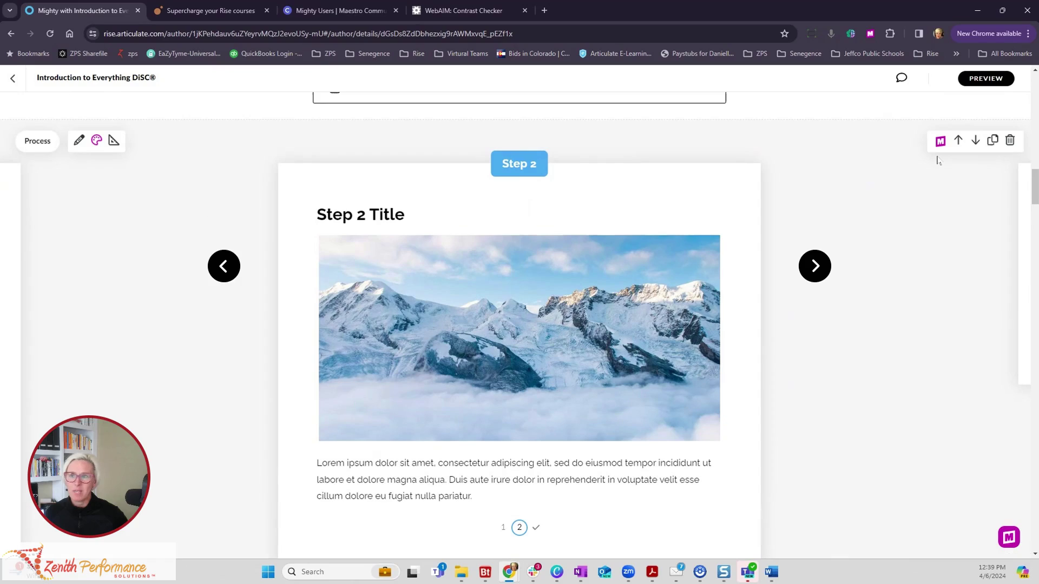
scroll(922, 152, up, 1)
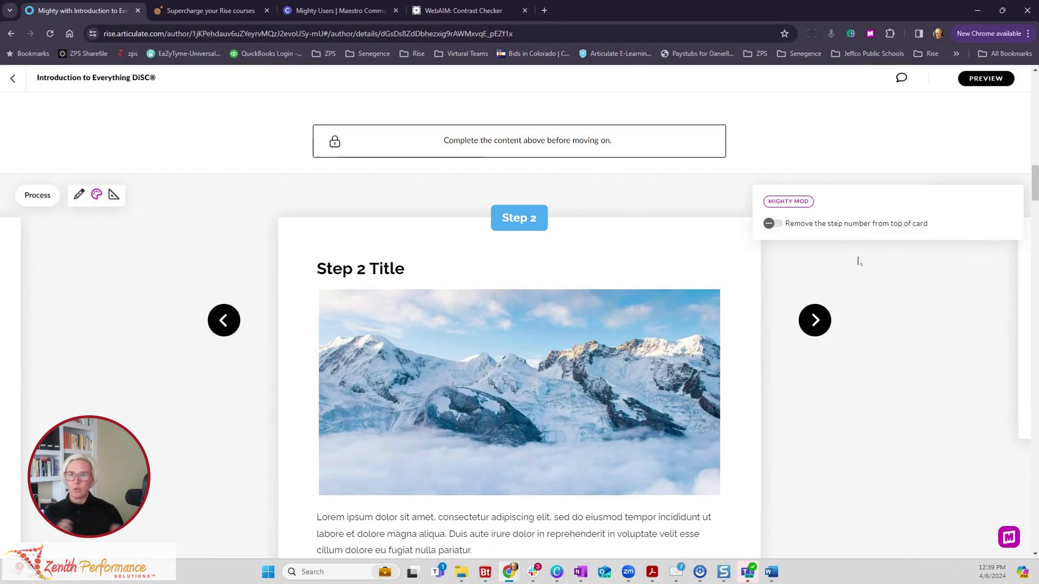
click(774, 224)
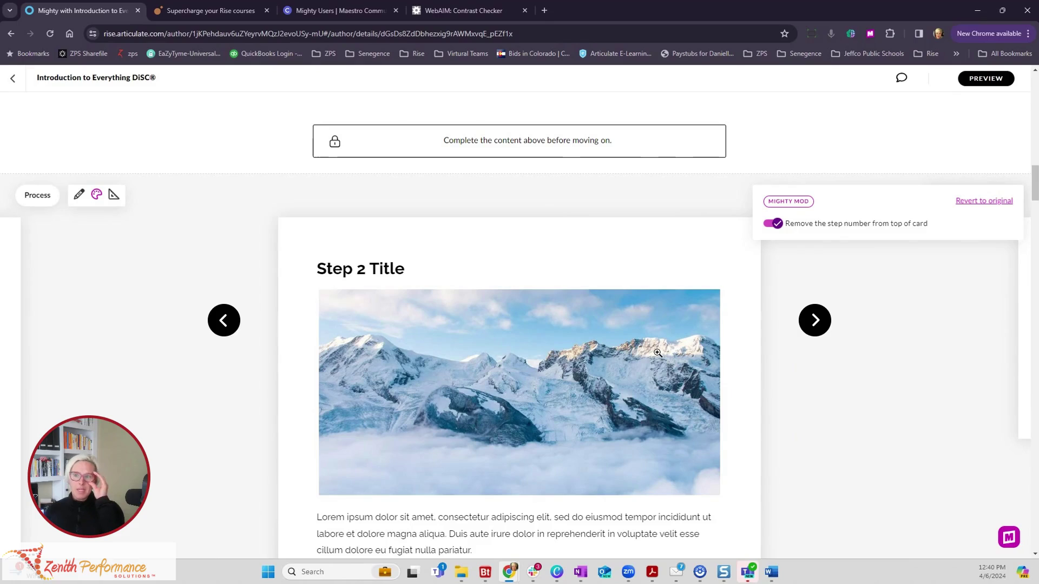
click(773, 224)
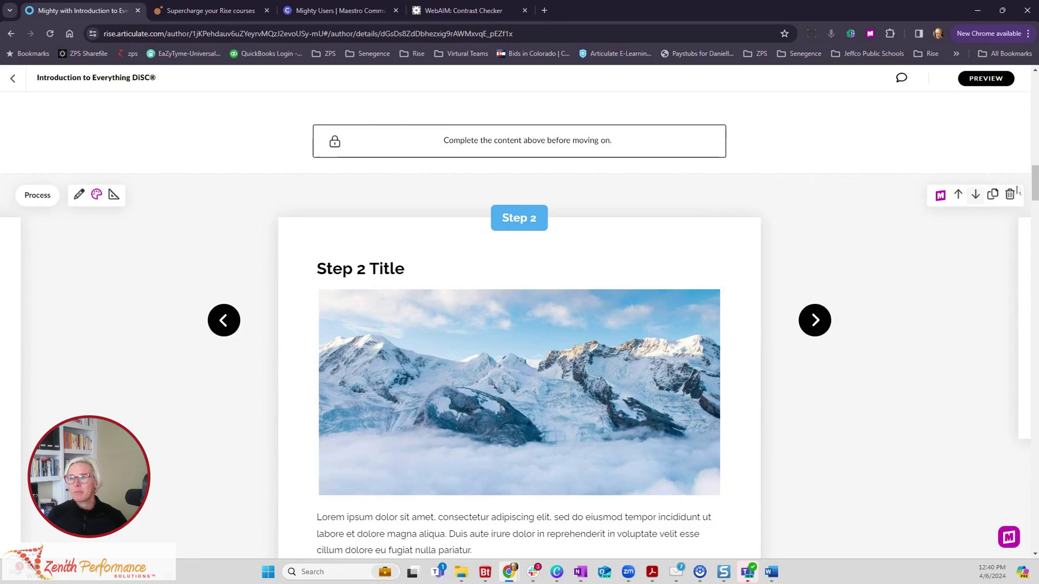
Step: Delete the Process, Continue and Audio blocks below the bulleted list
click(1011, 193)
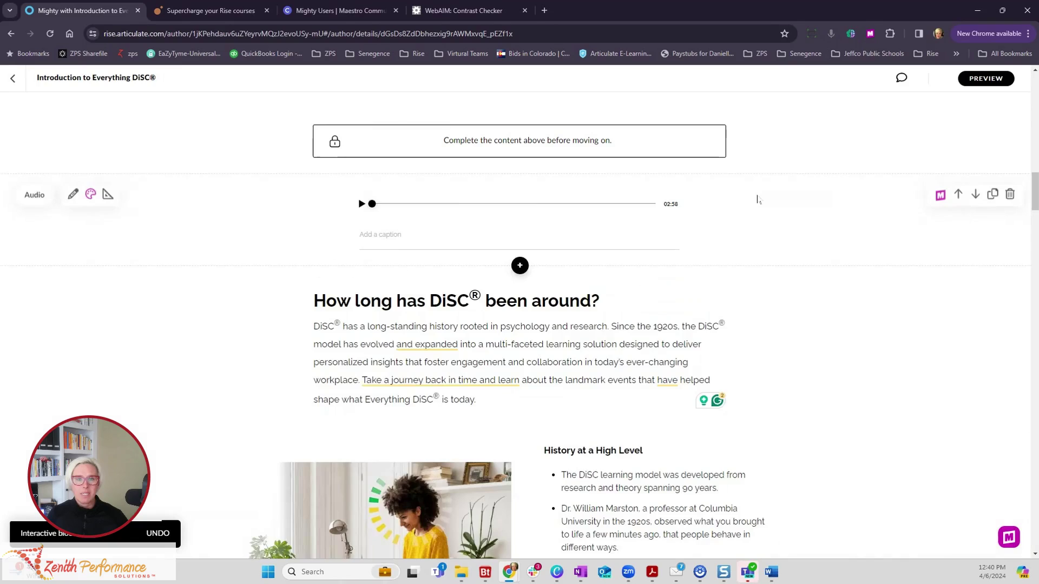
click(1009, 129)
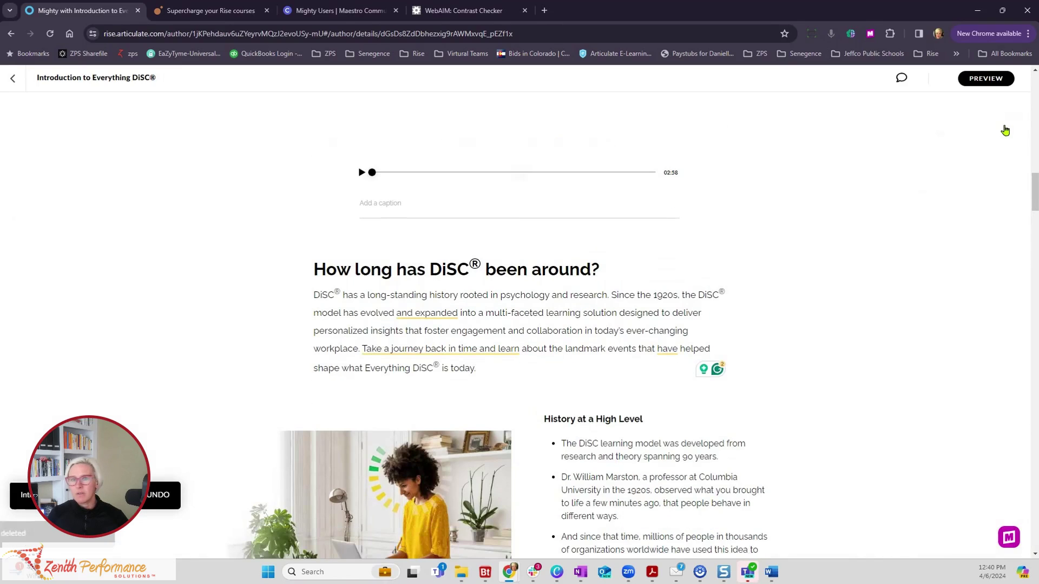
scroll(1005, 130, up, 2)
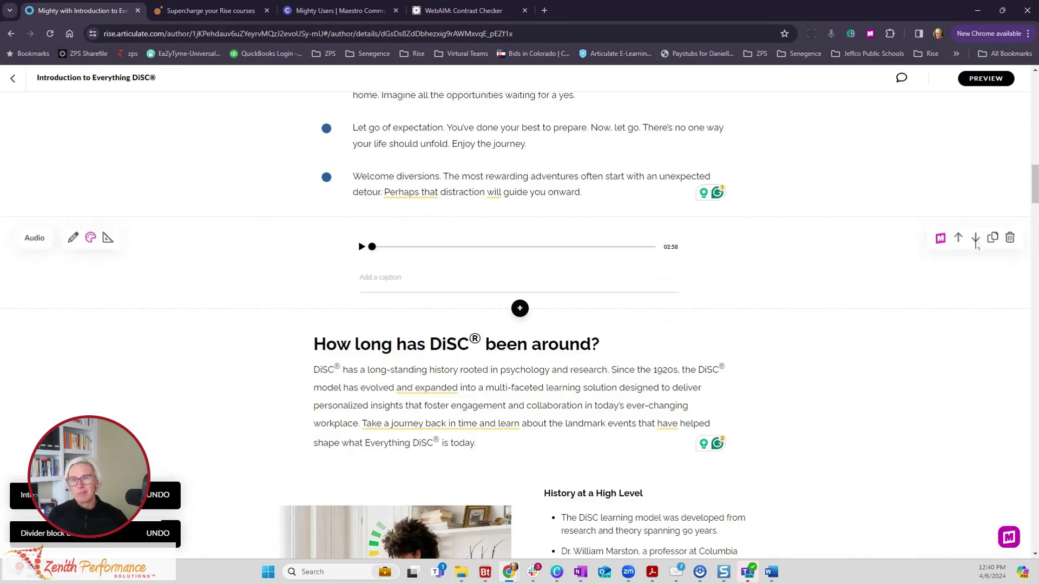
click(1010, 239)
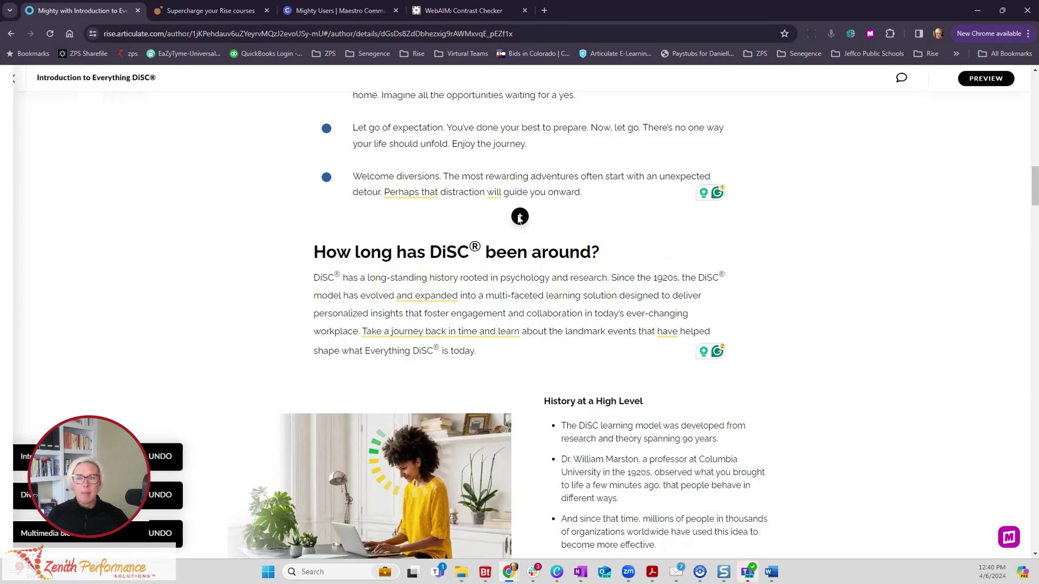
Step: Insert an interactive Scenario block below the bulleted list and open its Mighty mod options
click(520, 217)
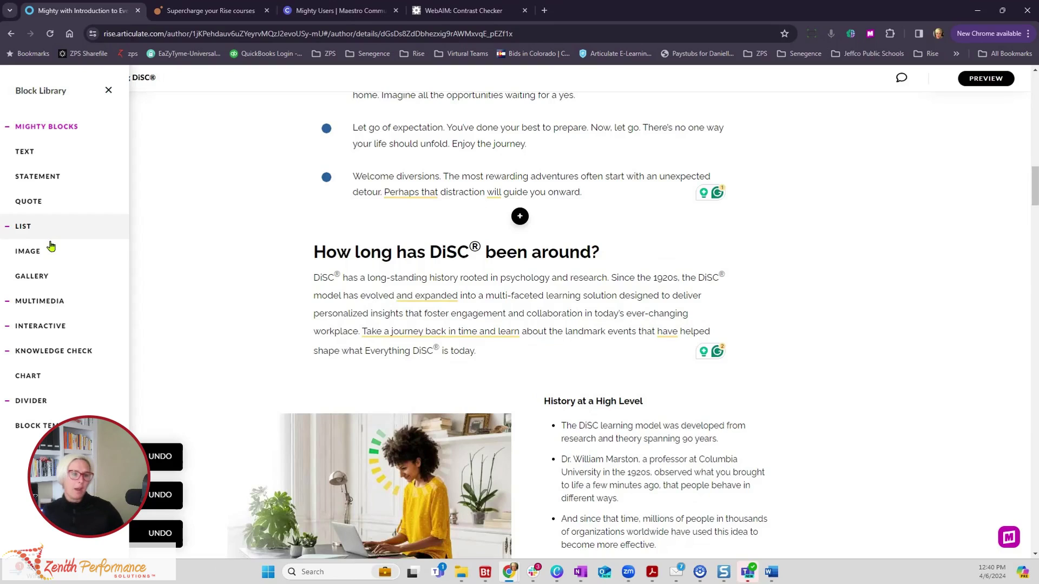
click(54, 326)
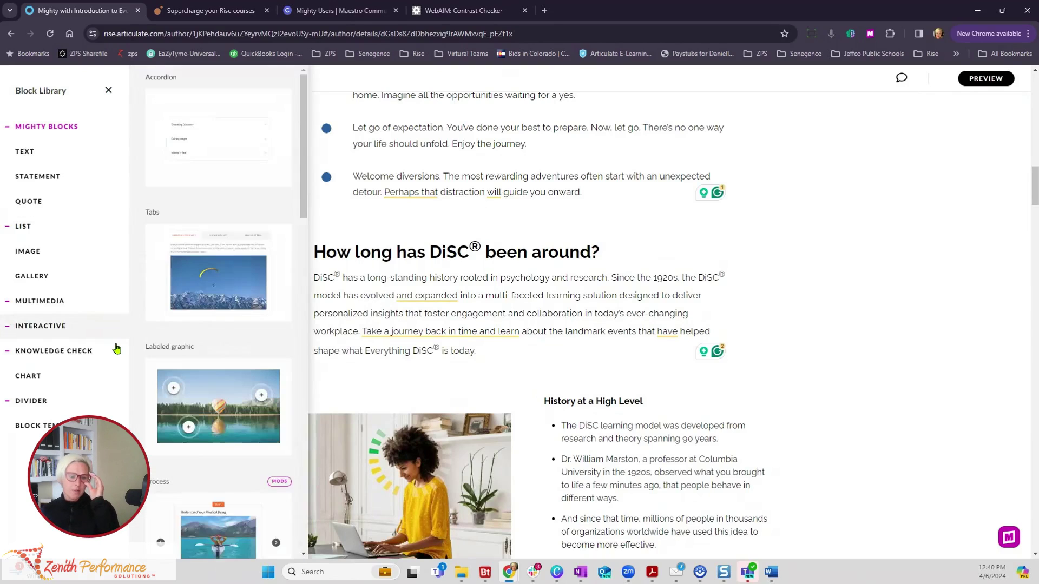
scroll(184, 389, down, 5)
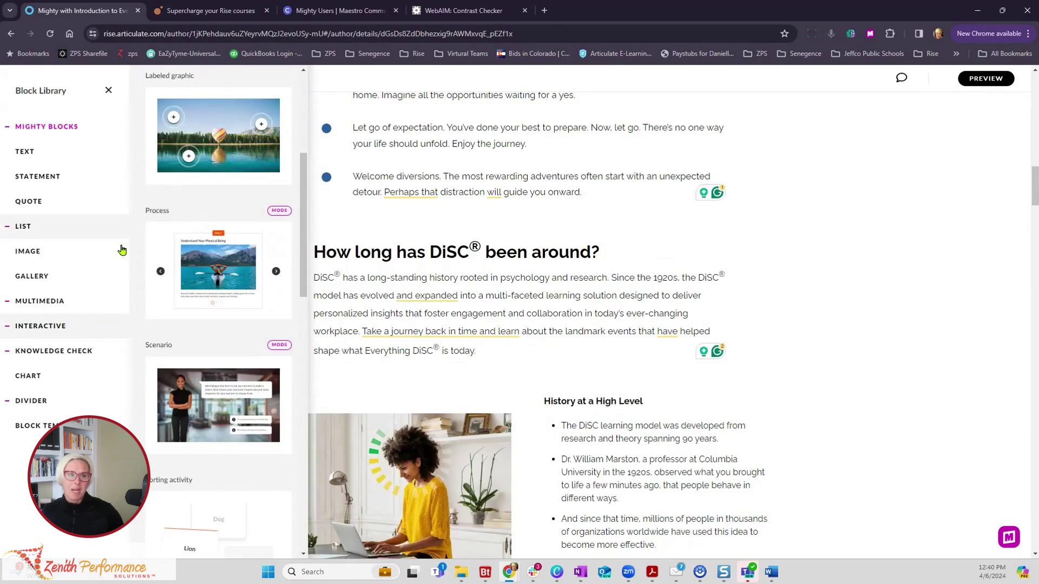
click(219, 402)
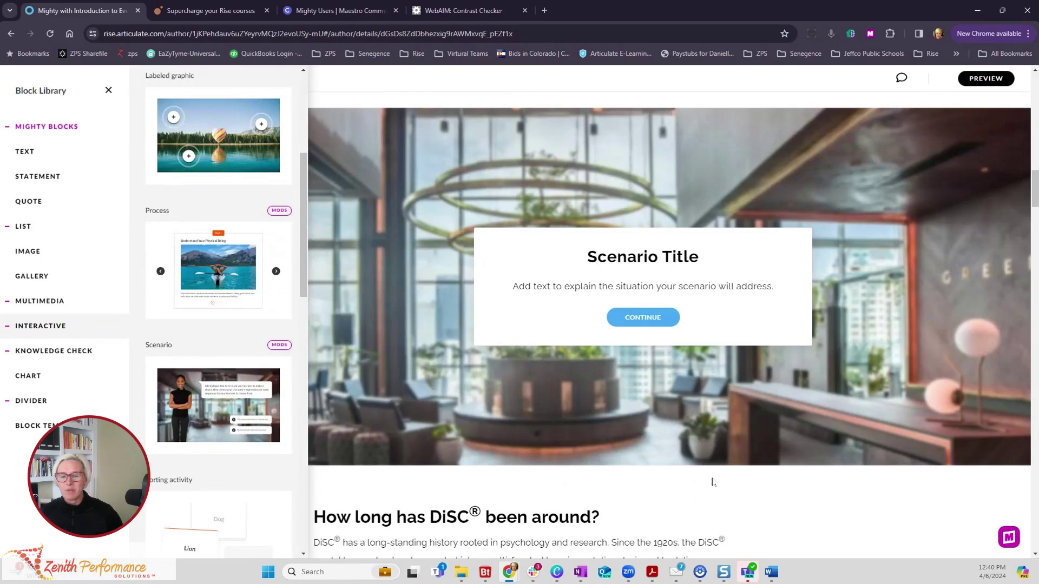
click(713, 482)
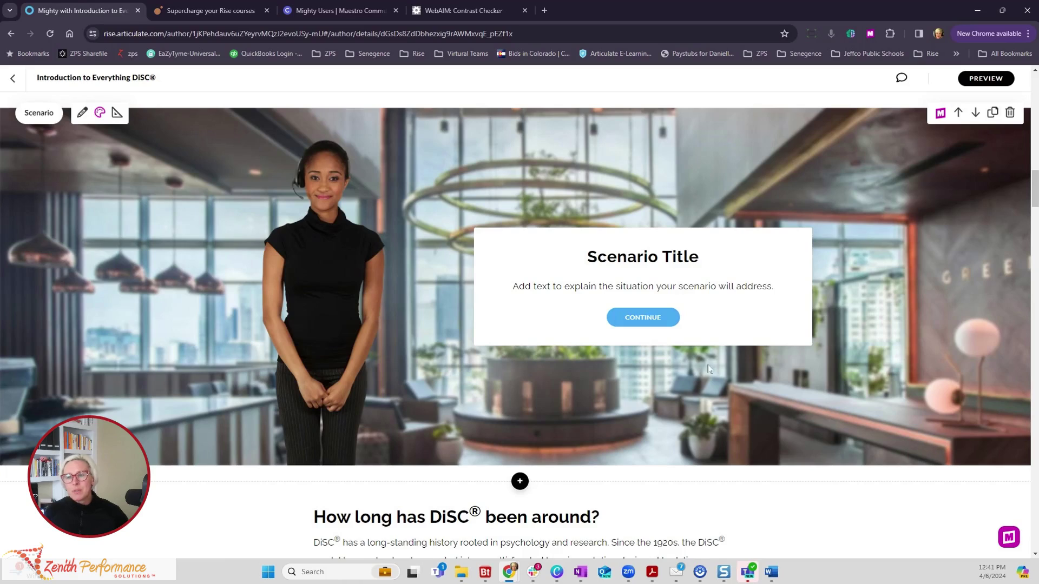
click(940, 114)
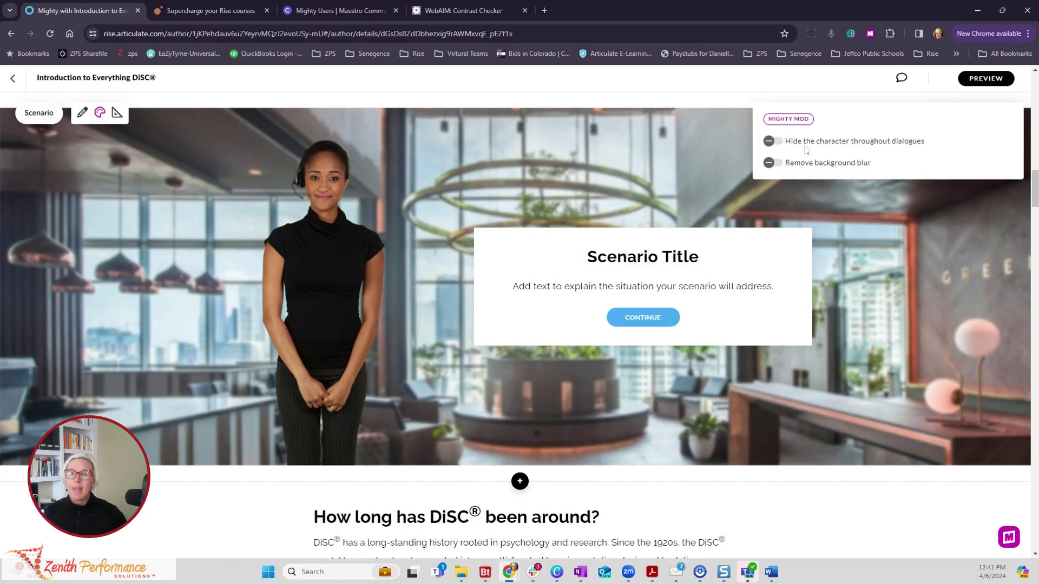
Step: Toggle the Scenario block's hide-character and remove-background-blur mods on and off, and delete the block
click(774, 142)
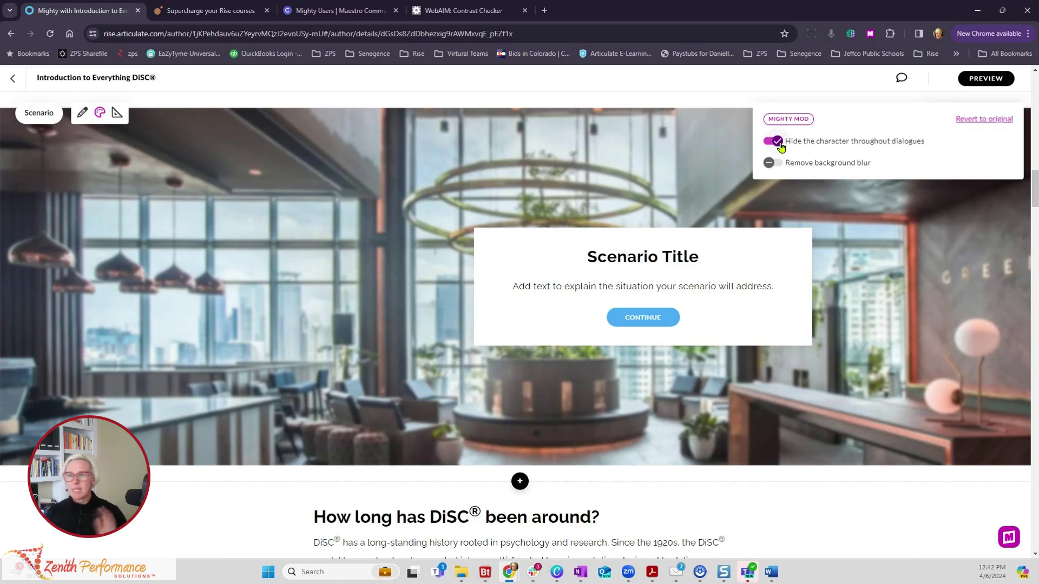
click(778, 143)
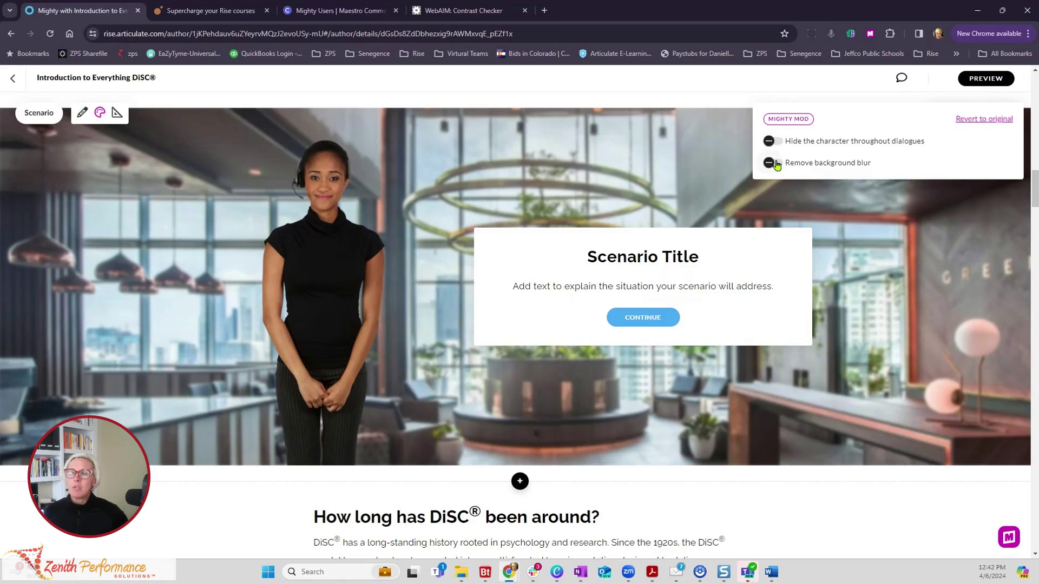
click(777, 164)
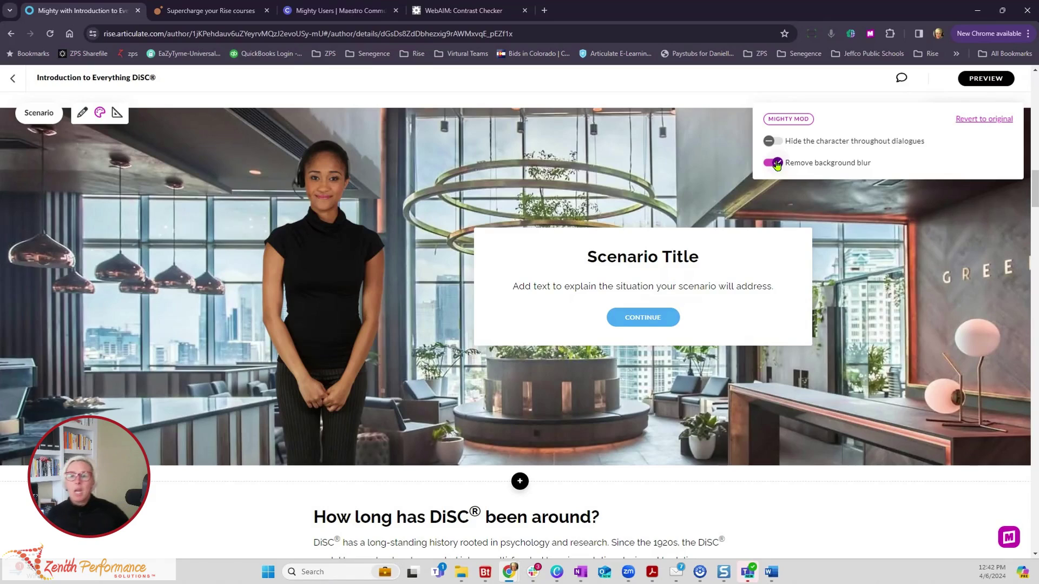
click(777, 164)
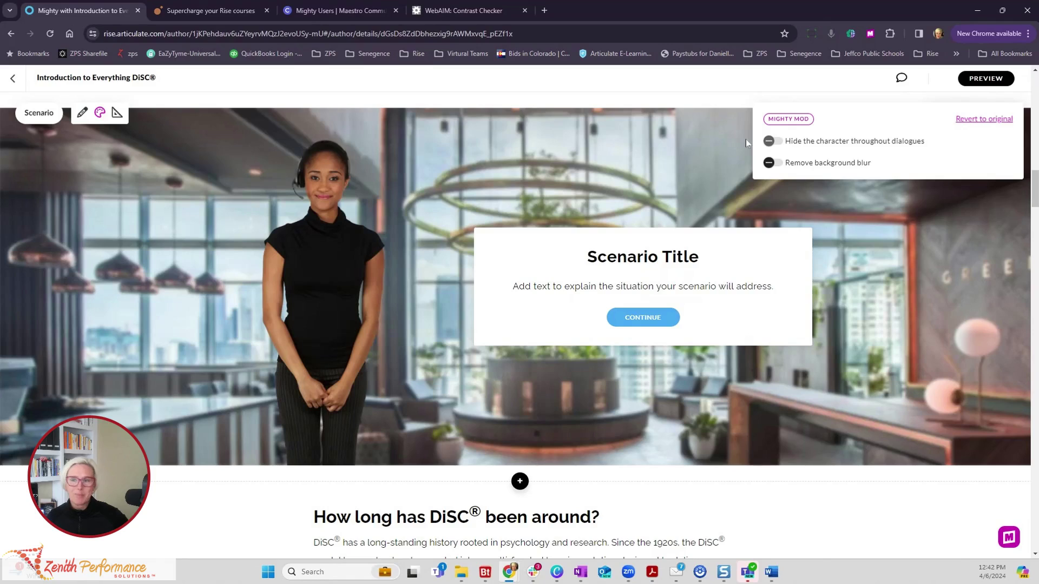
scroll(318, 225, up, 3)
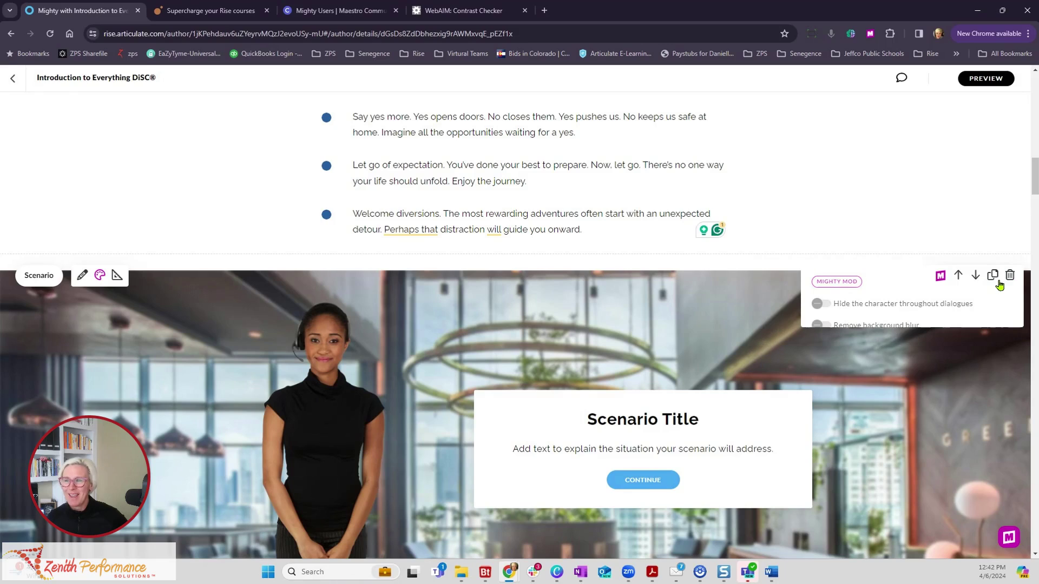
click(1010, 275)
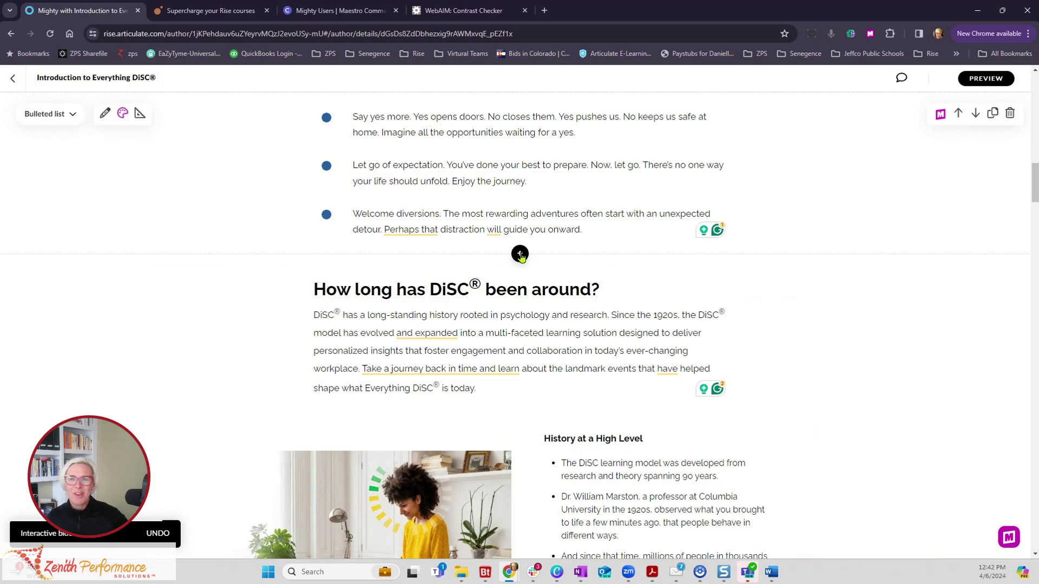
Step: Insert an interactive Storyline block between the bulleted list and the "How long has DiSC been around?" section
click(520, 254)
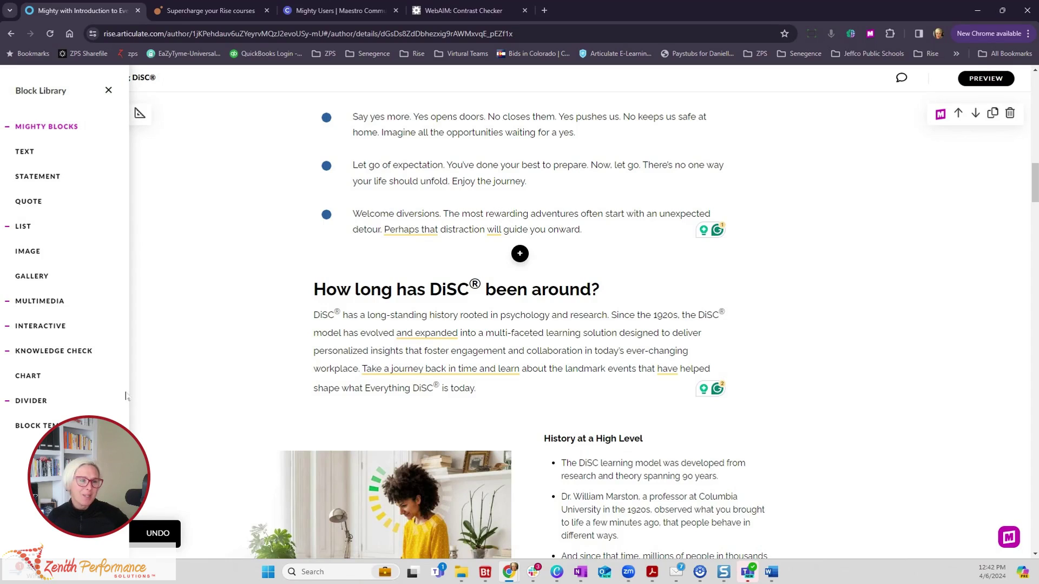
mouse_move(60, 354)
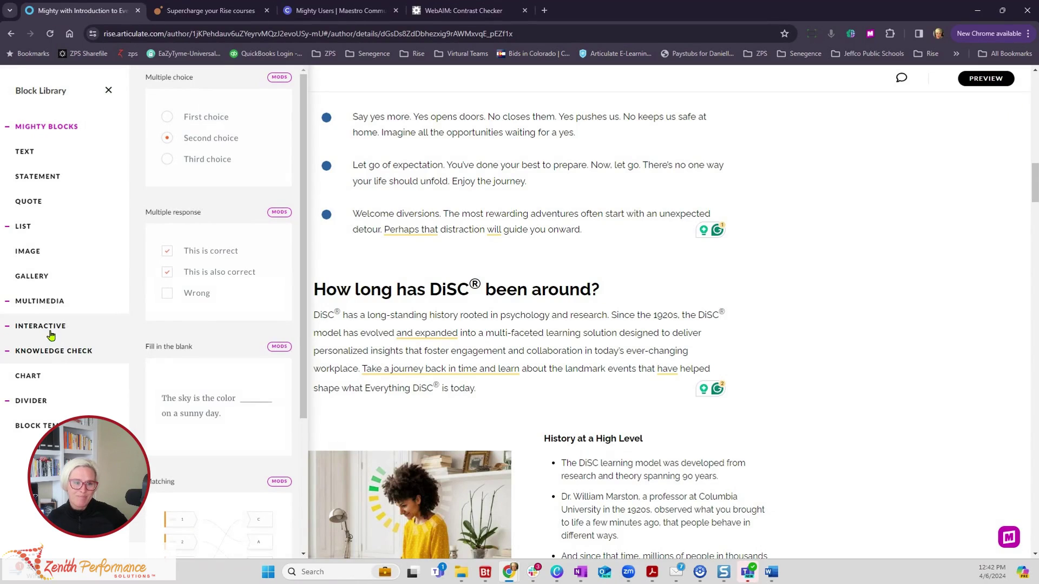
mouse_move(52, 335)
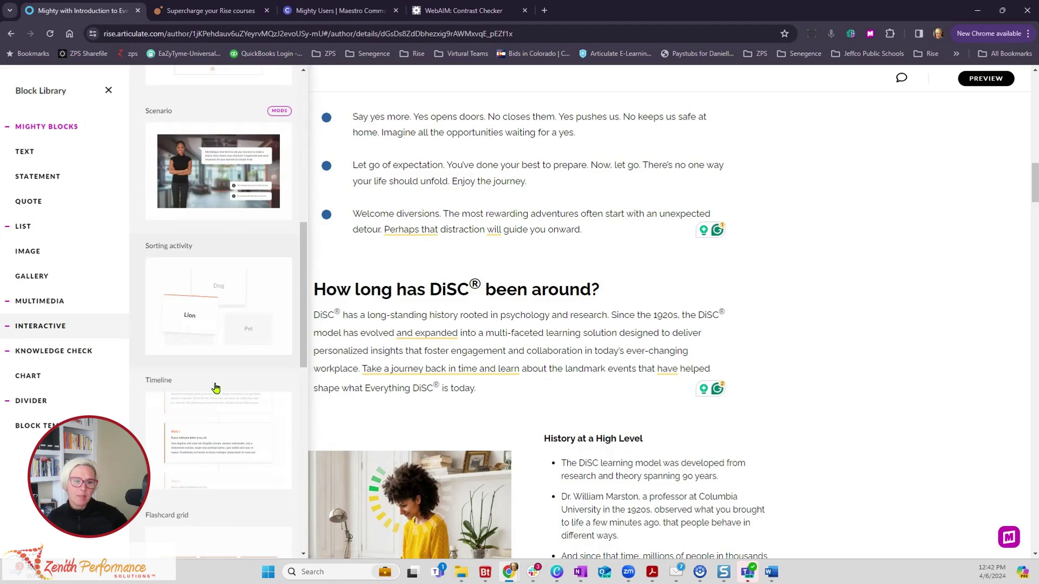
scroll(215, 388, down, 8)
scroll(262, 465, down, 3)
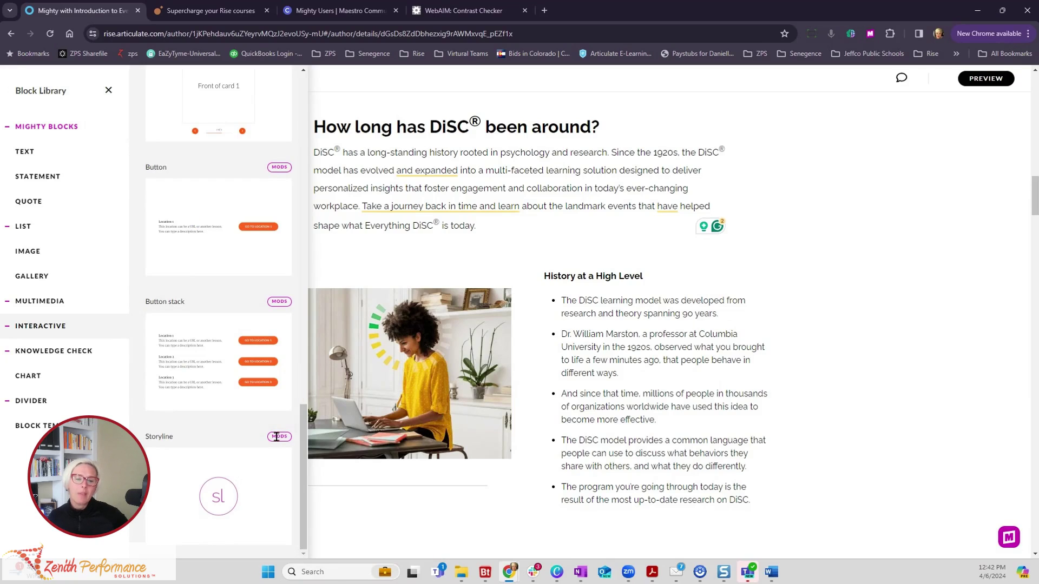
click(246, 477)
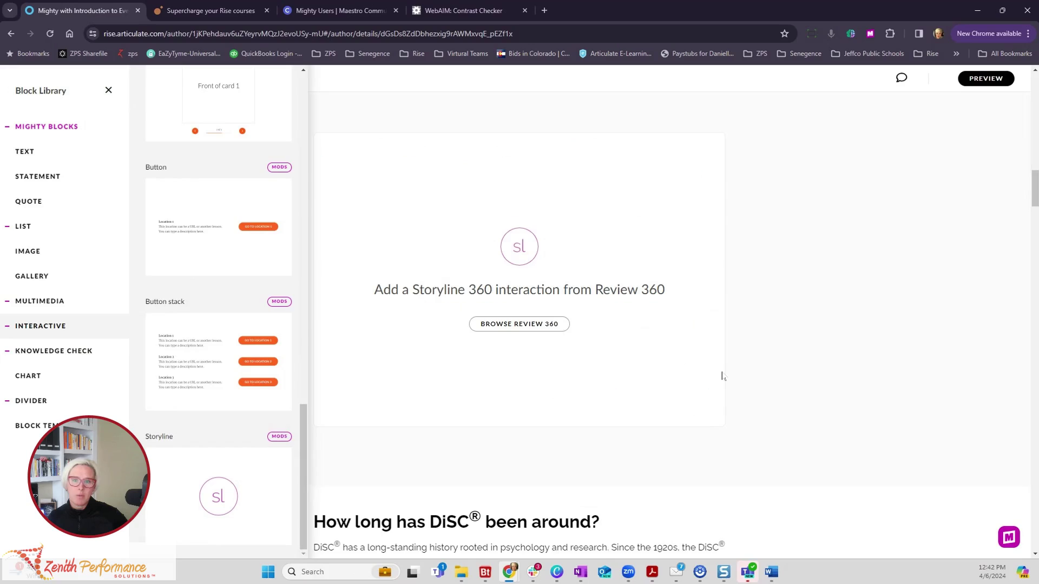
click(926, 354)
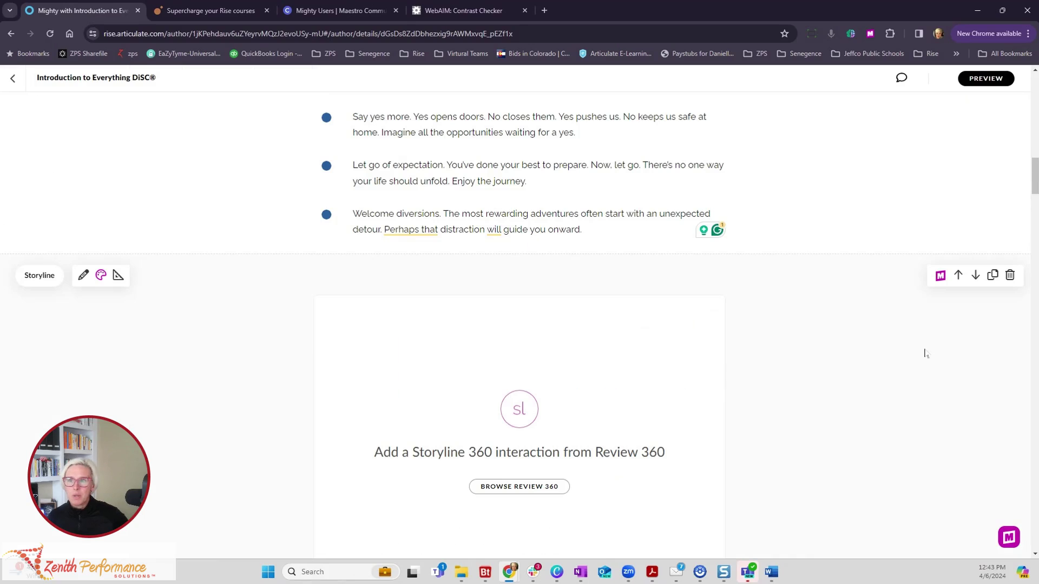
Step: Check the Storyline block's Mighty mod options and delete the block
click(942, 277)
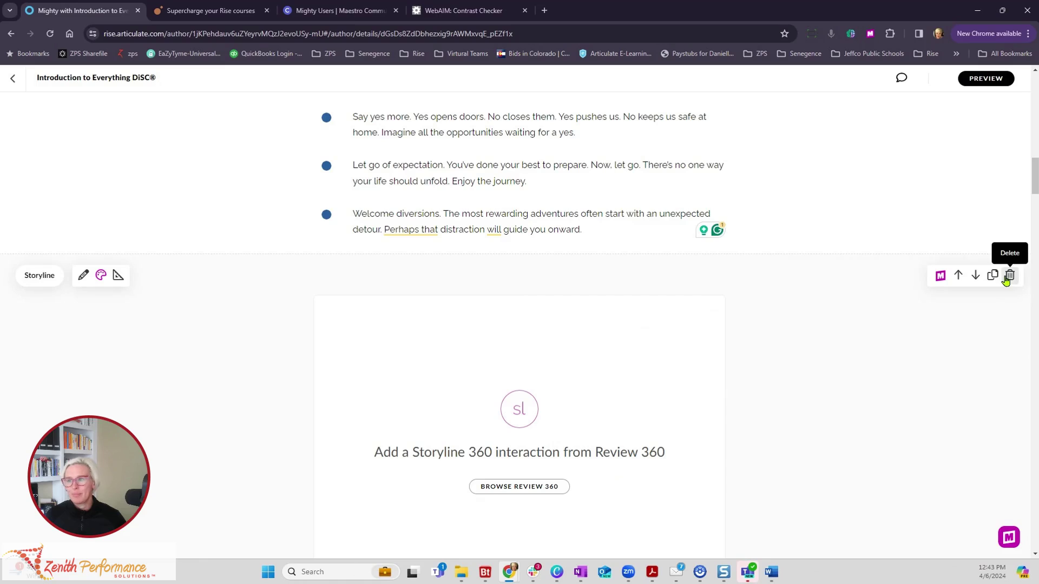
click(1009, 276)
Step: Browse the knowledge check blocks for available mods and insert a Multiple choice block below the bulleted list
click(519, 256)
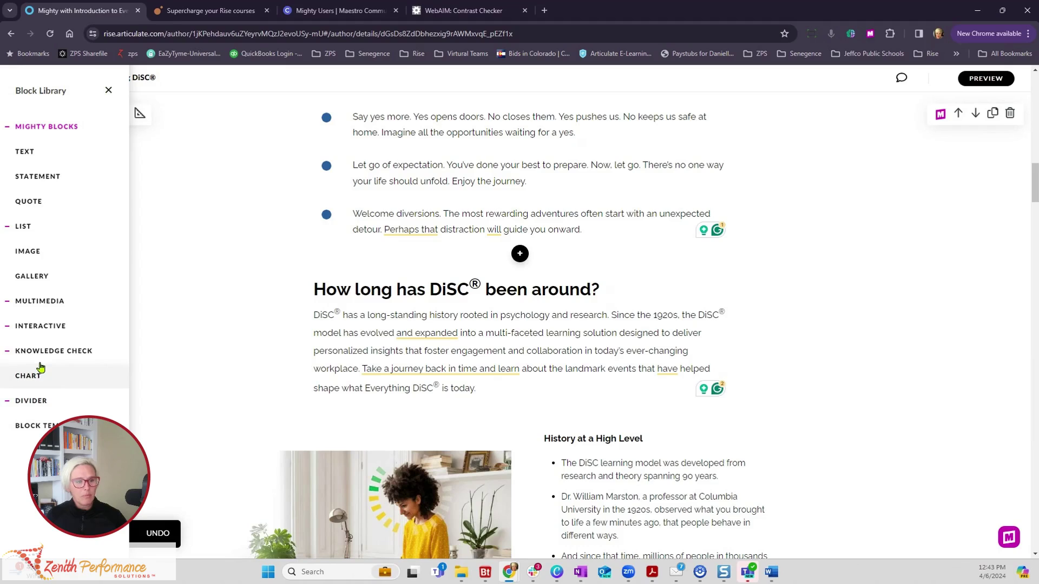
click(43, 350)
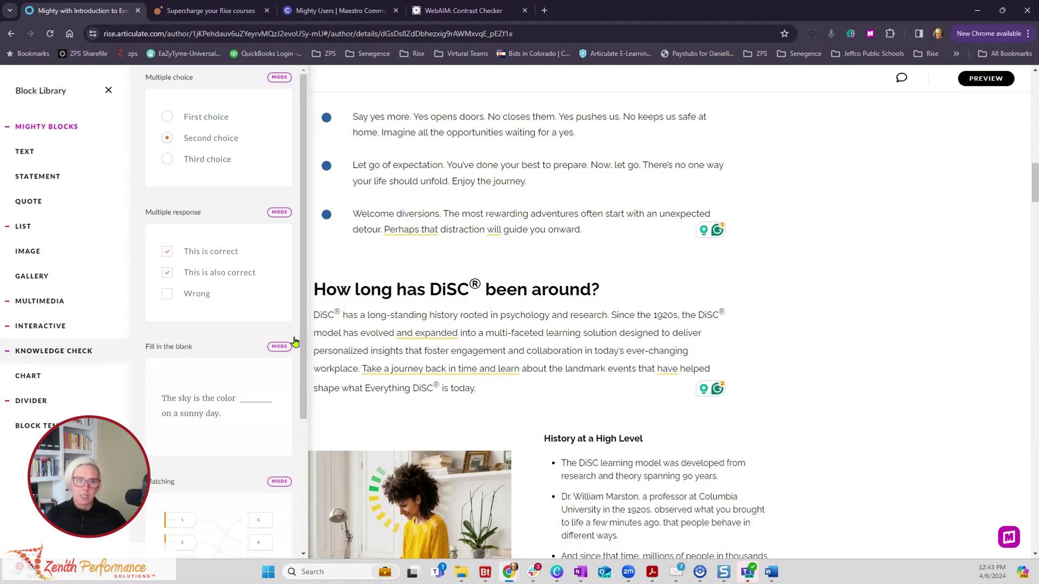
scroll(226, 363, down, 2)
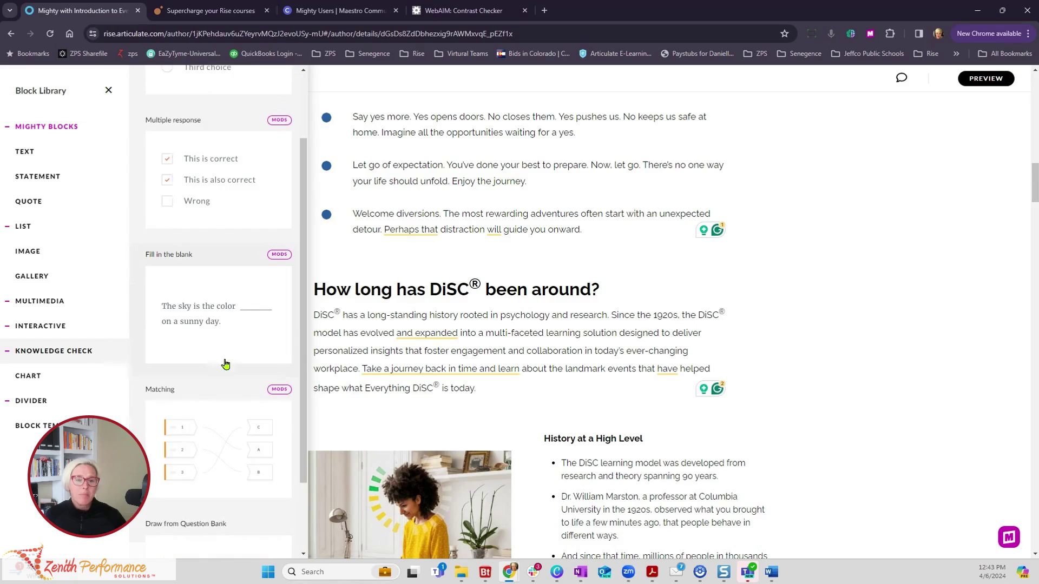
scroll(225, 363, down, 1)
scroll(247, 394, down, 1)
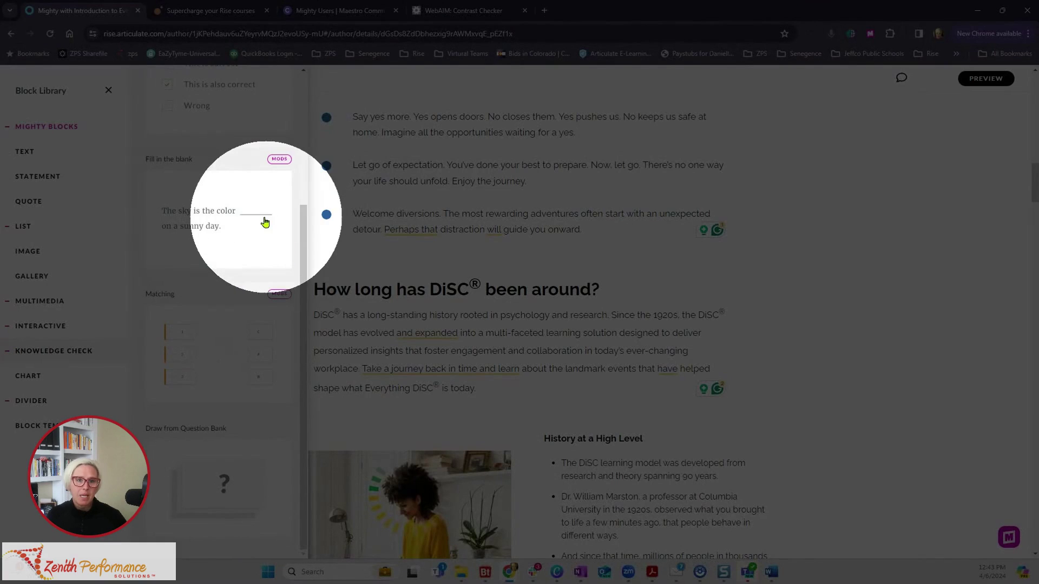
drag(301, 233, 301, 226)
scroll(230, 215, up, 3)
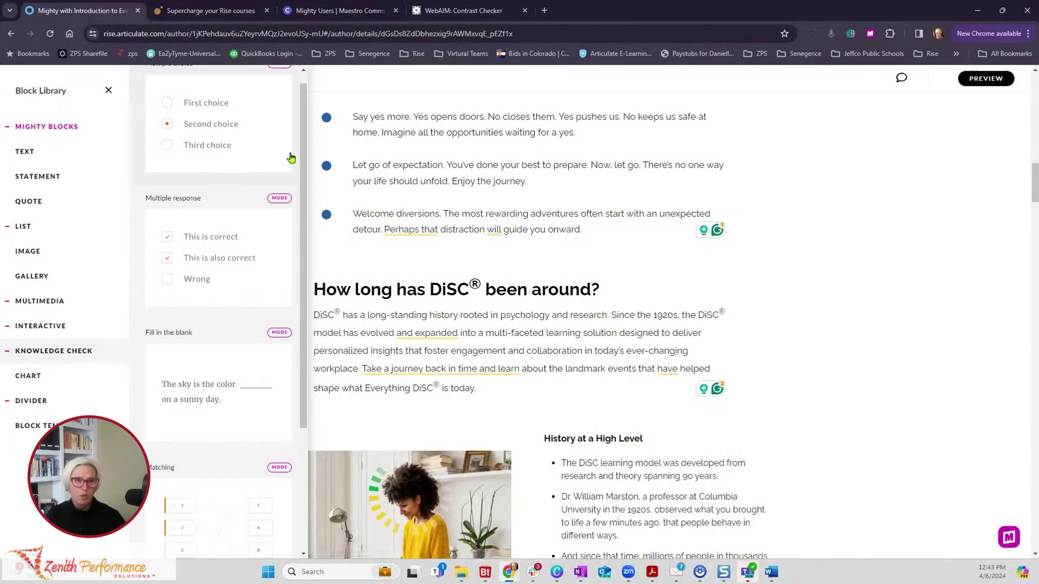
scroll(243, 154, up, 1)
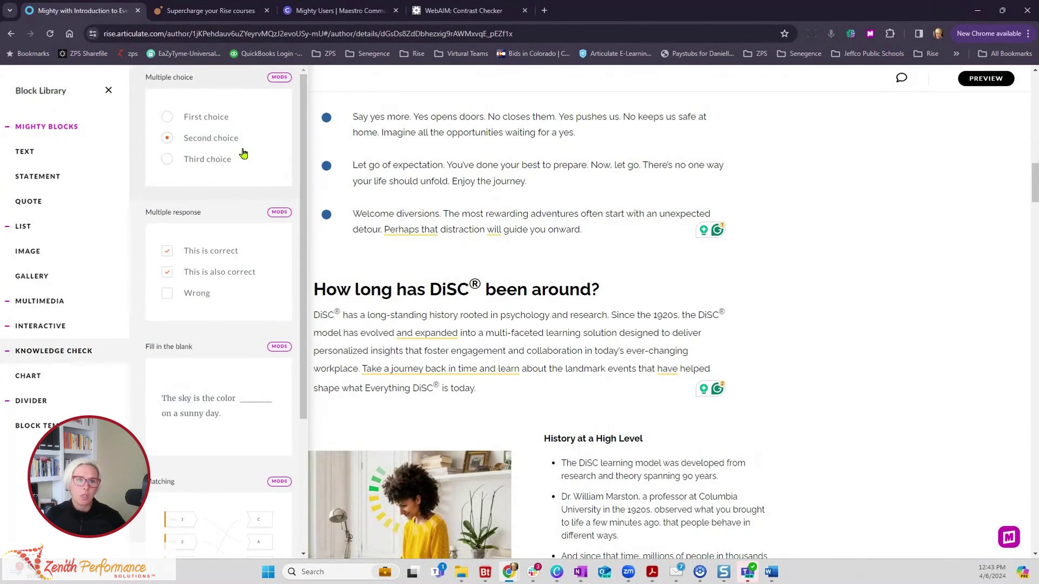
click(243, 154)
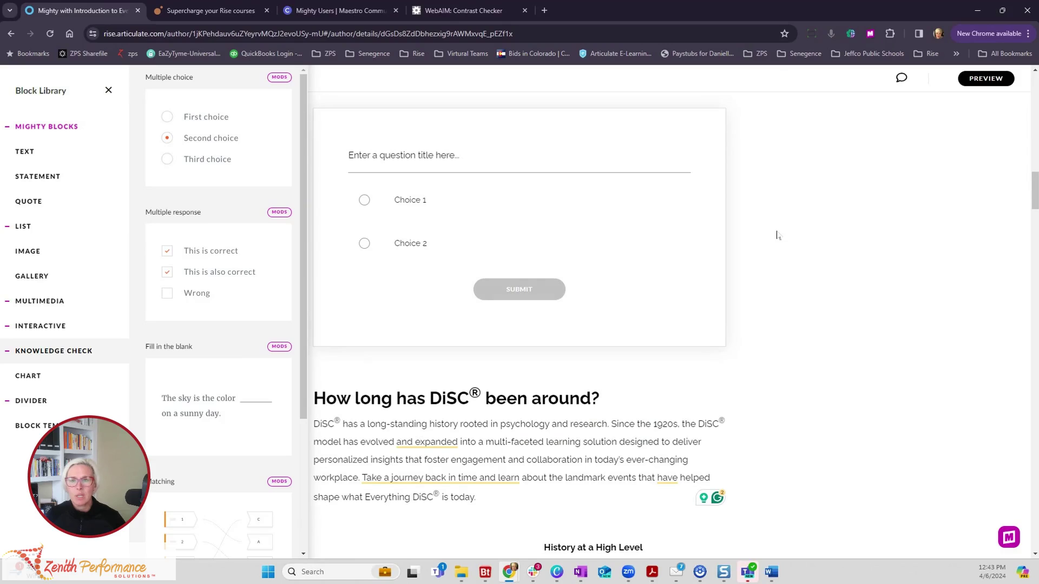
Step: Set the Multiple choice block's submit button color to the dark blue theme color #285F9F in its Mighty mod options
click(940, 115)
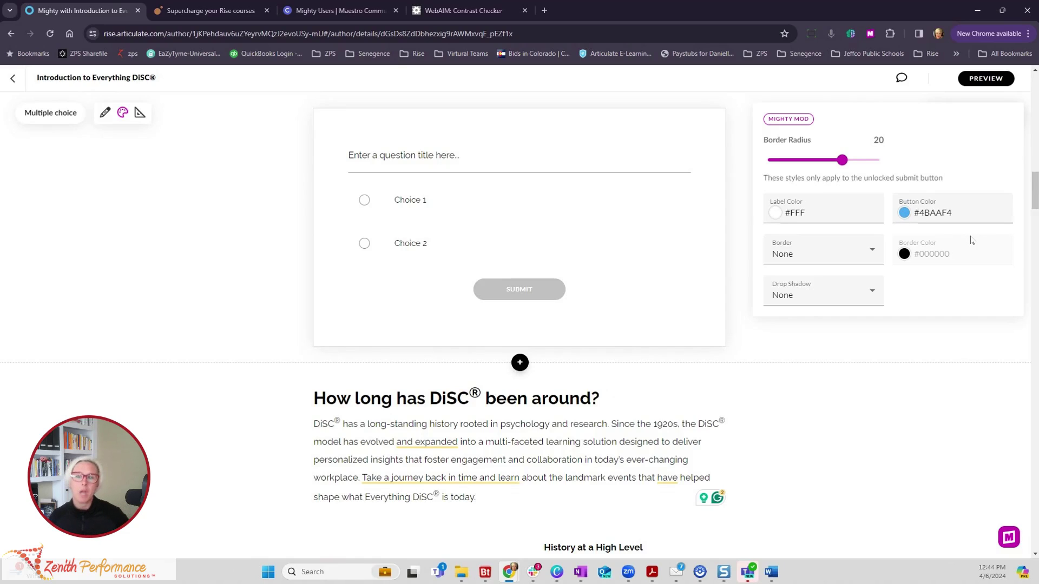
click(905, 213)
click(907, 249)
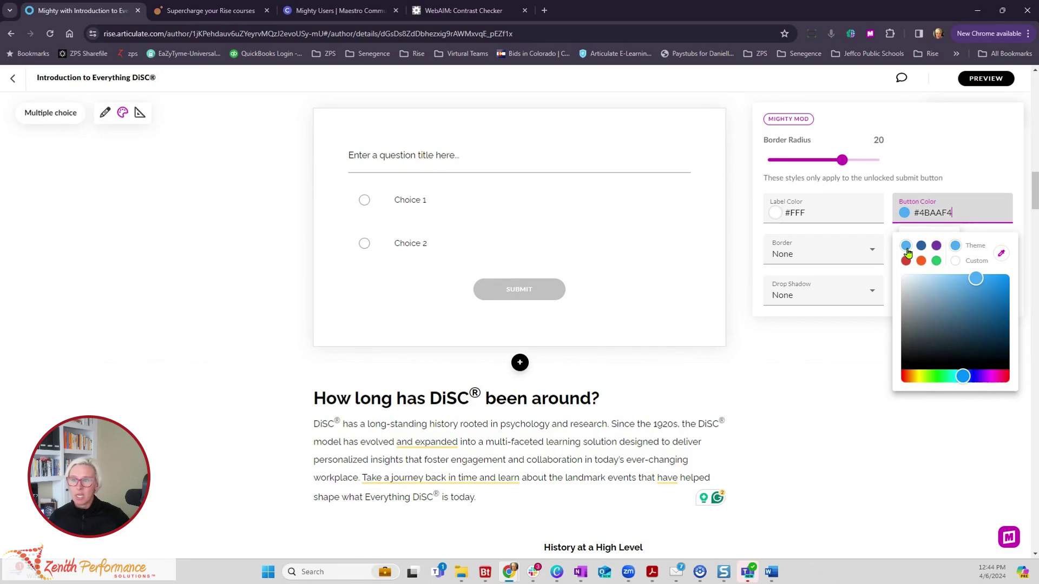
click(920, 246)
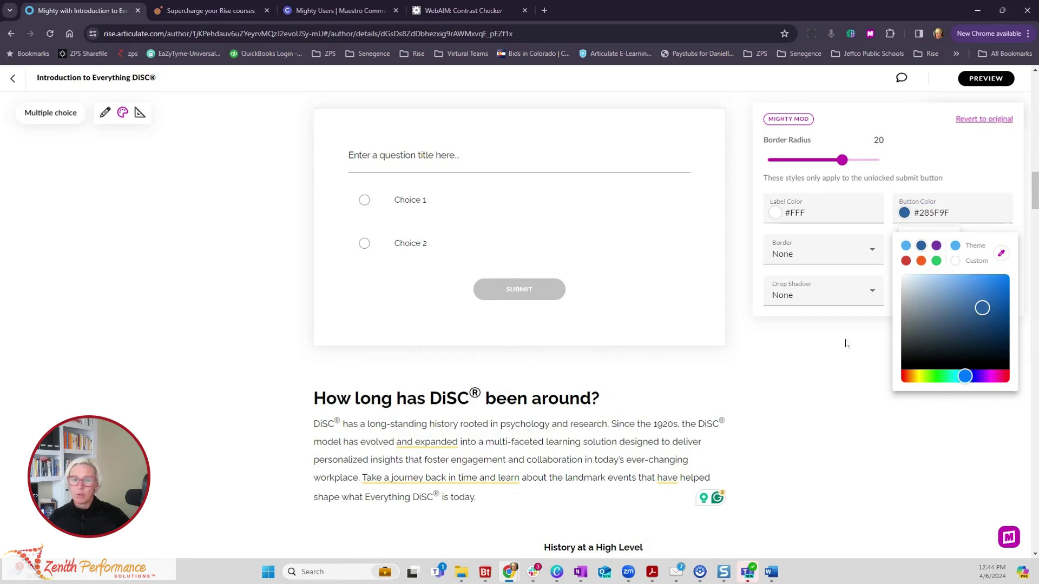
Step: Try 3px and 4px borders on the submit button and set the border back to None
click(843, 259)
click(843, 258)
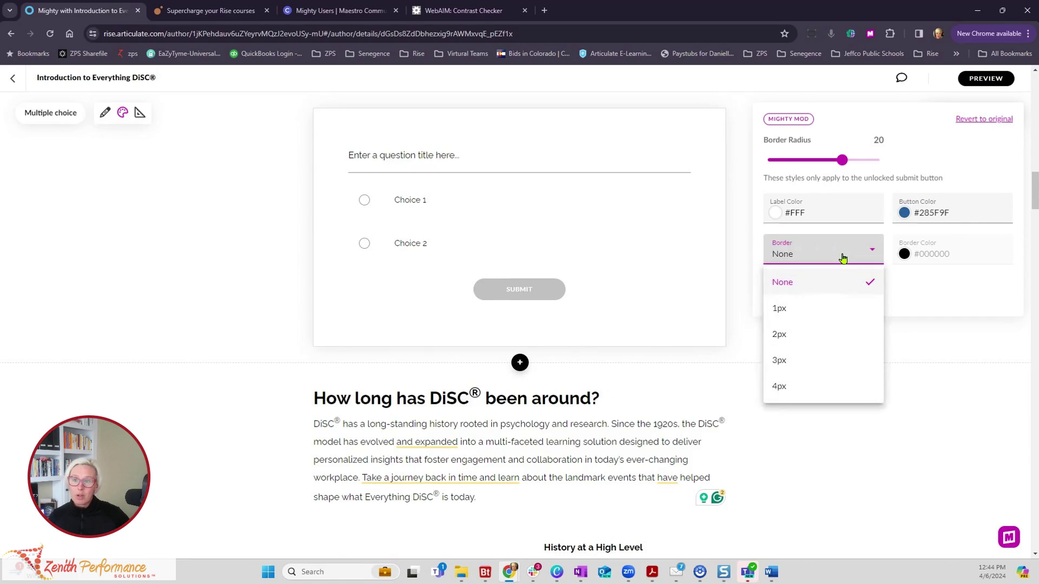
click(791, 361)
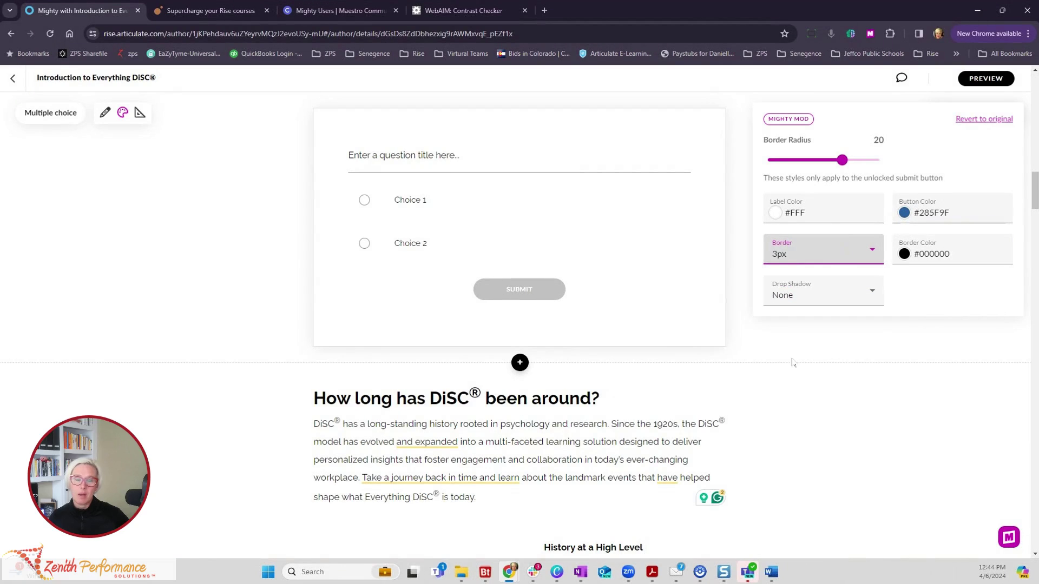
click(849, 257)
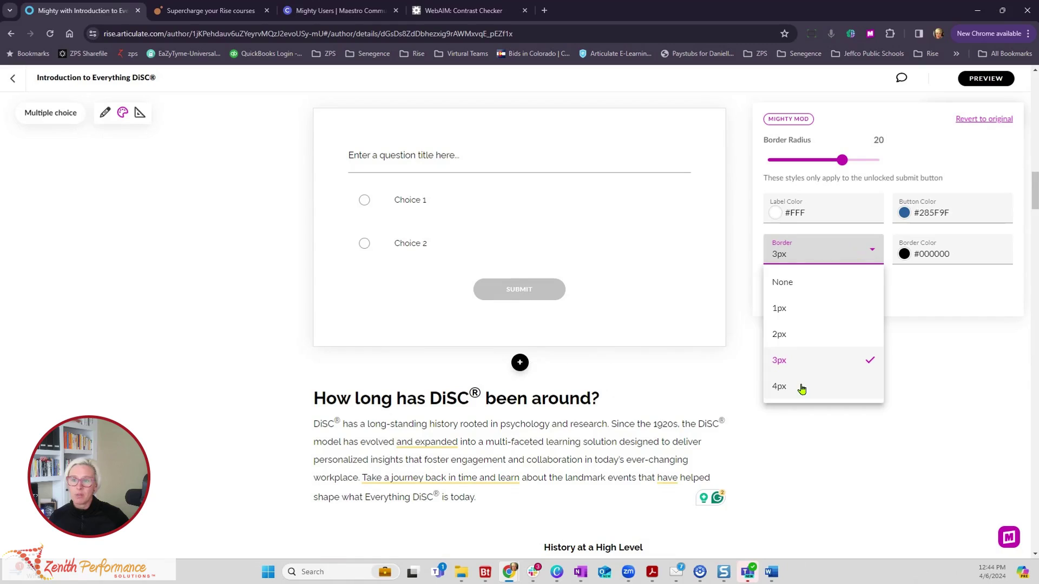
click(801, 387)
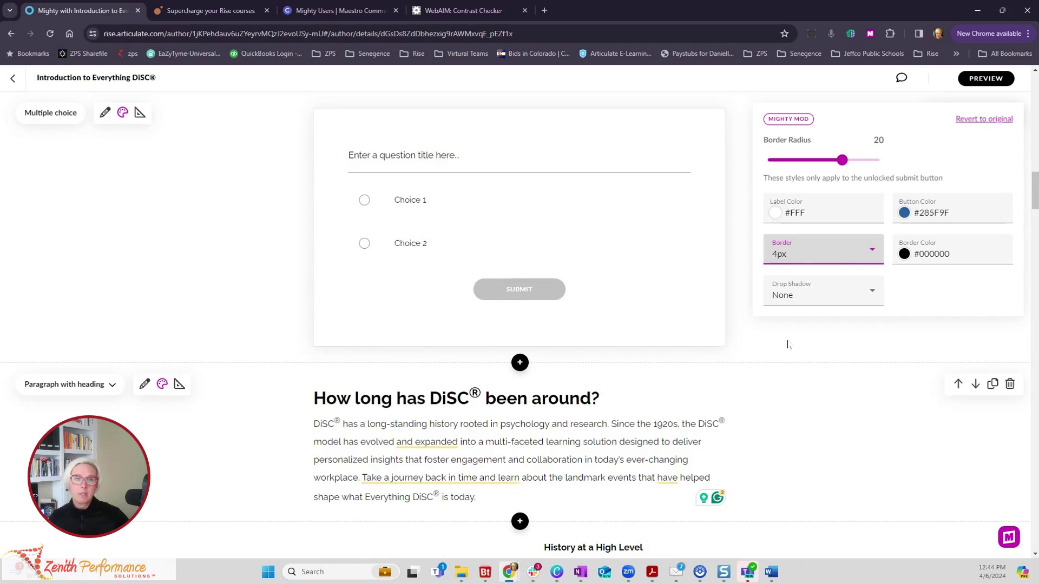
click(798, 257)
click(807, 285)
Step: Give the submit button a Medium drop shadow
click(859, 294)
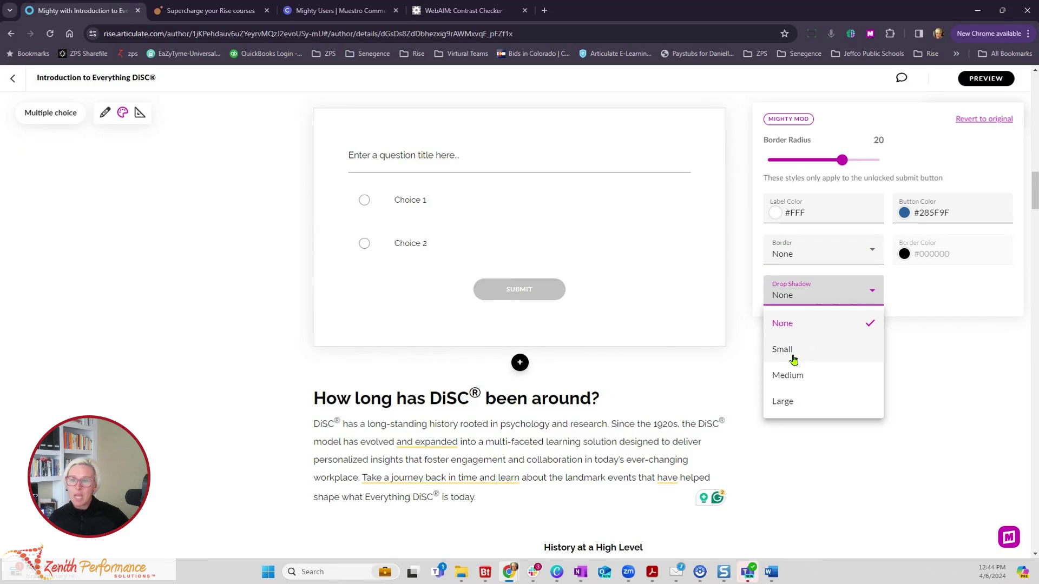
click(791, 383)
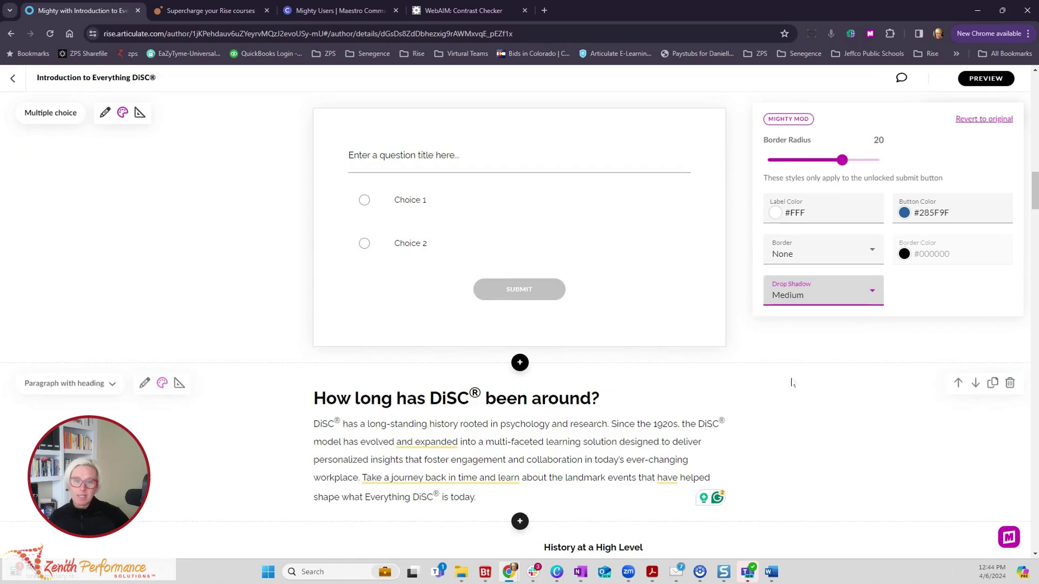
click(823, 294)
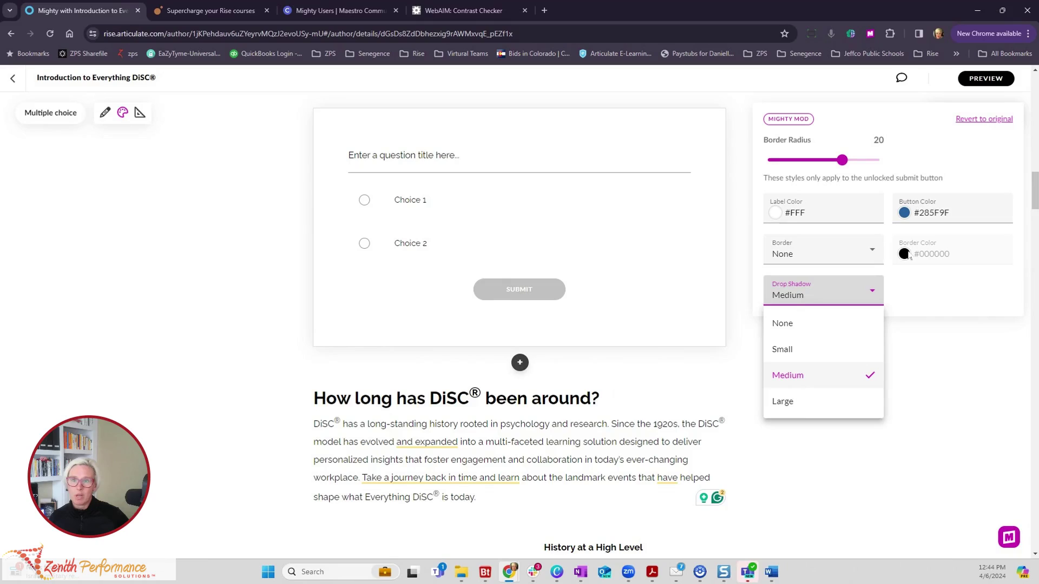
Step: Set the submit button's border color to dark blue #285F9F and its border width to 3px
click(904, 254)
click(921, 287)
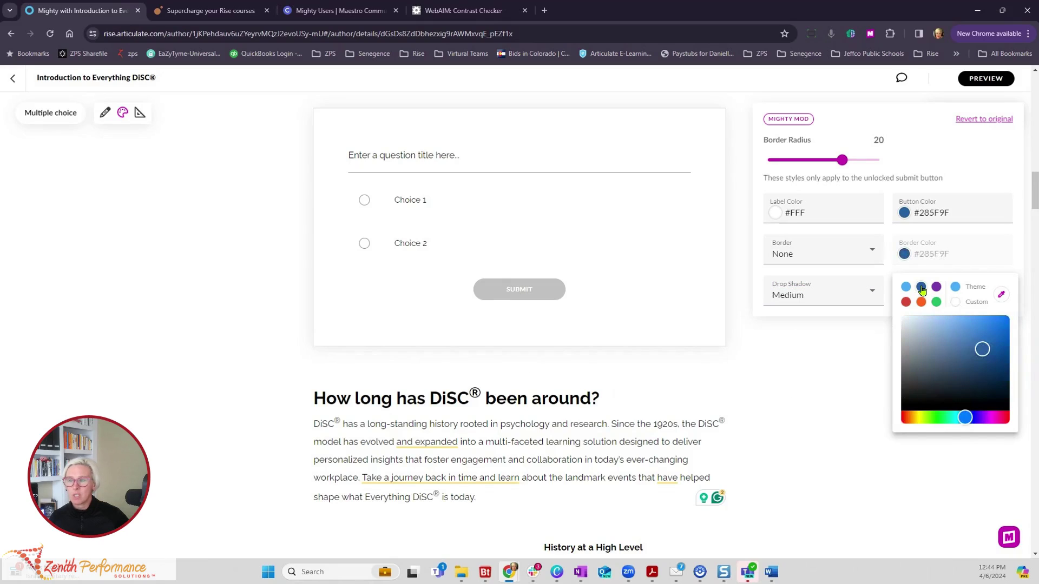
click(819, 265)
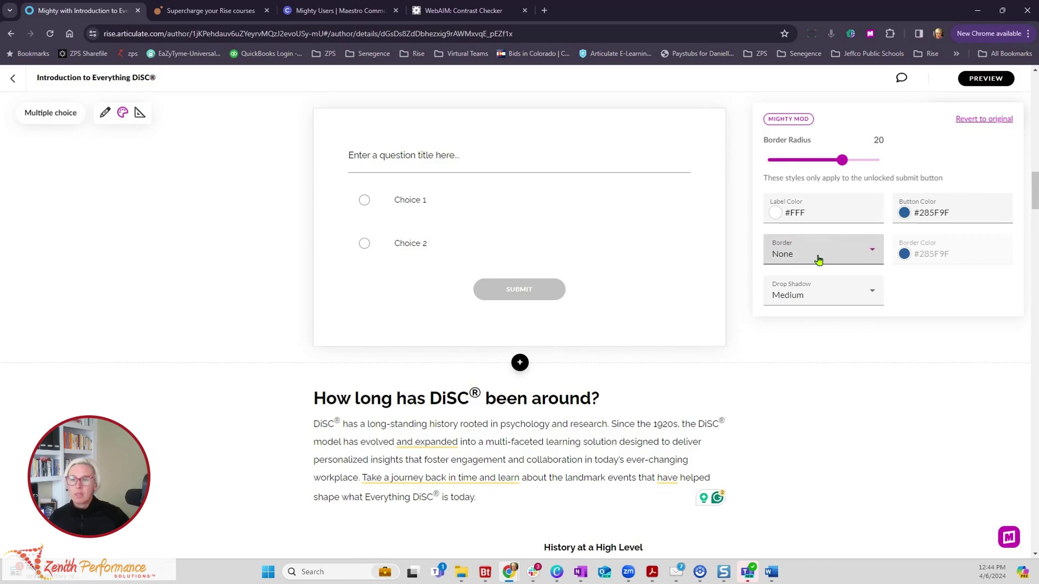
click(817, 259)
click(779, 360)
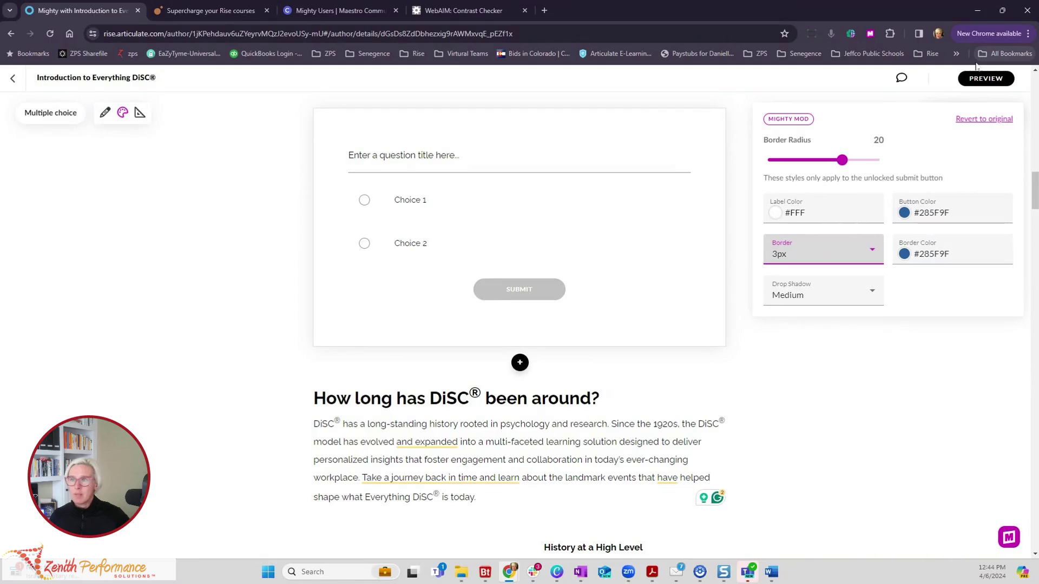
Step: Preview the lesson, select Choice 1 and Choice 2 in the question to check the submit button's styling, and return to editing
click(985, 79)
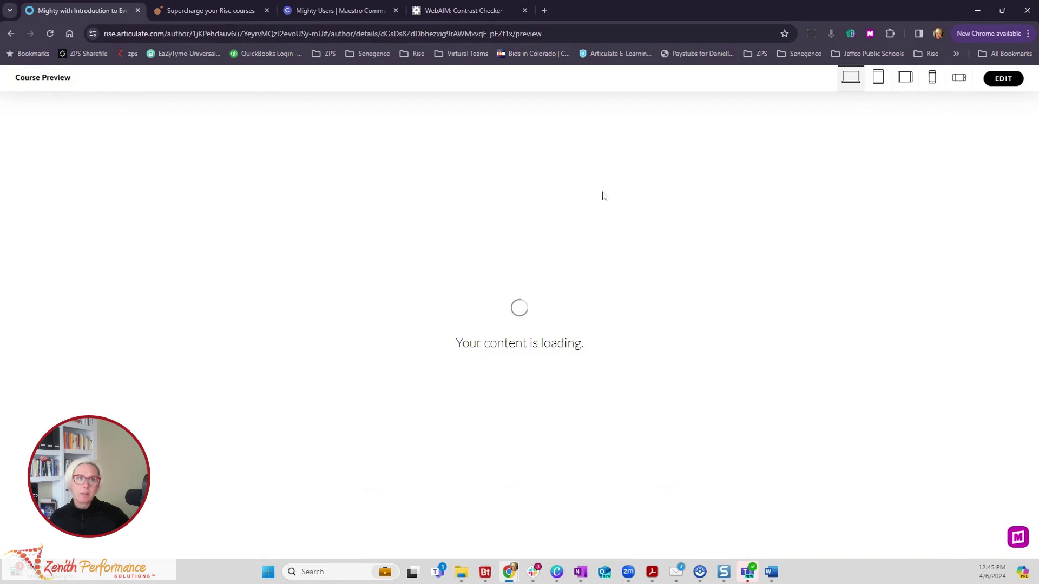
scroll(611, 216, down, 5)
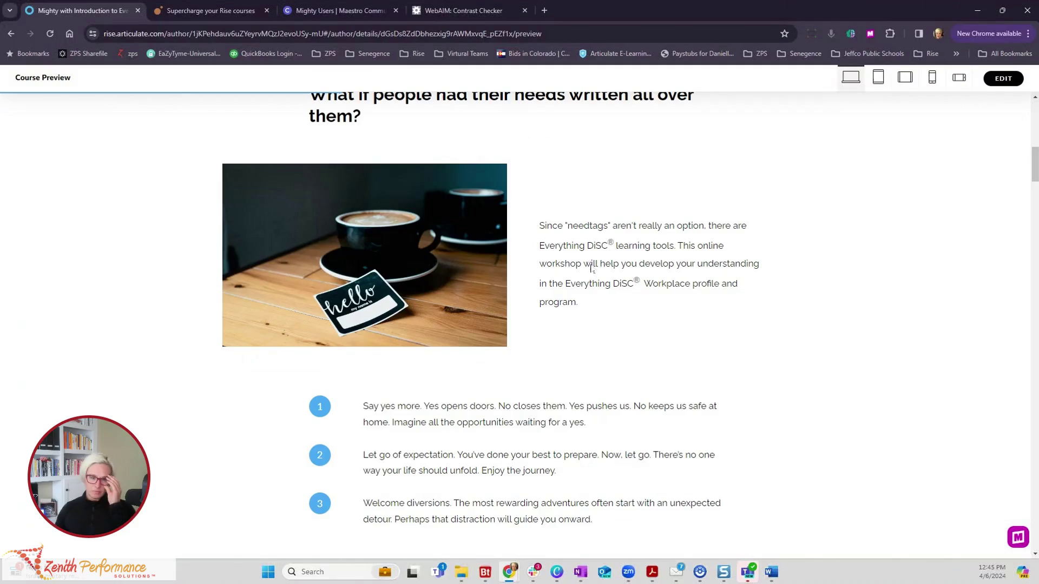
scroll(595, 276, down, 6)
scroll(605, 286, down, 4)
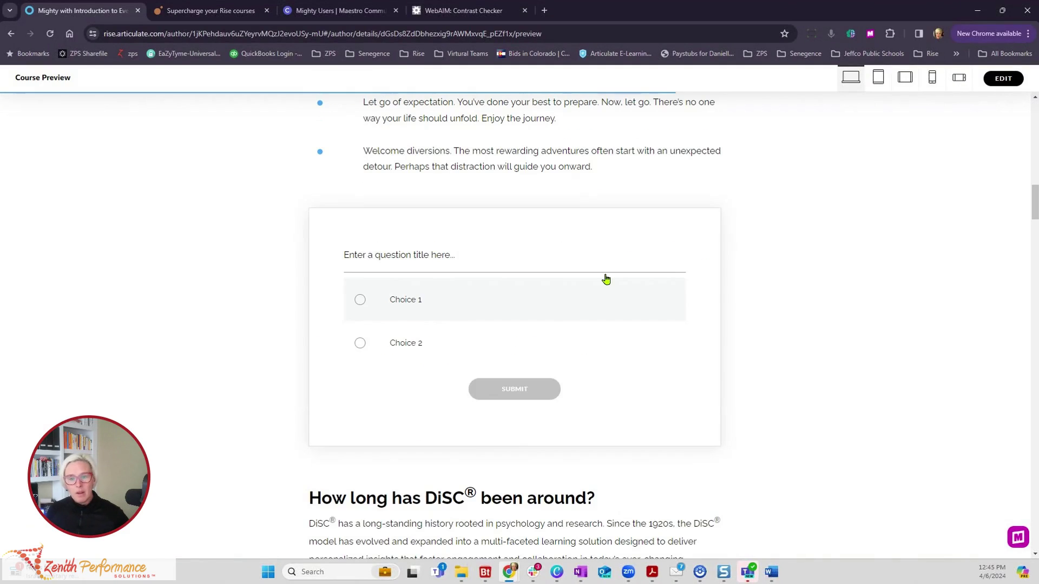
click(360, 301)
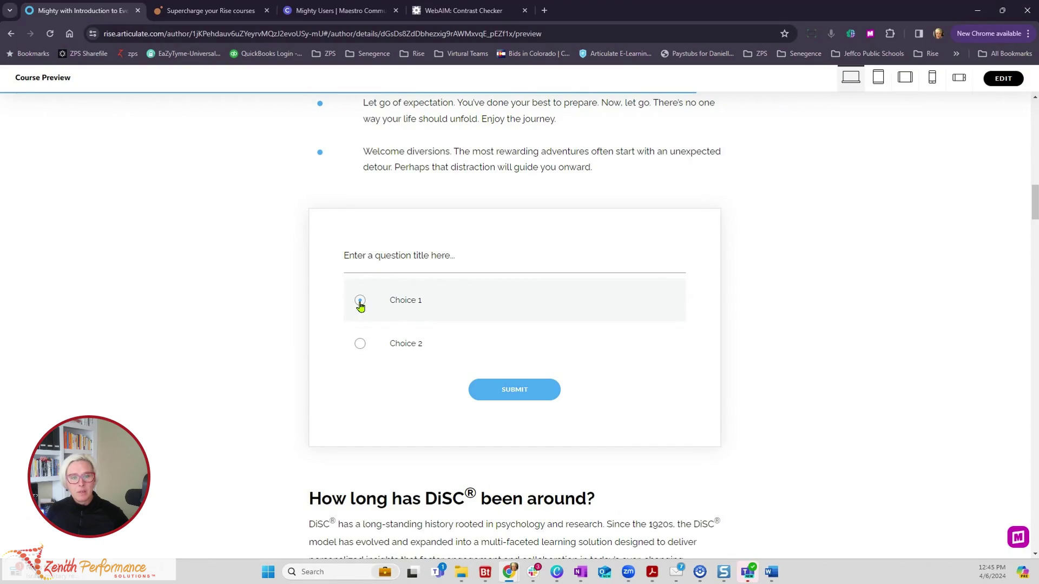
click(360, 345)
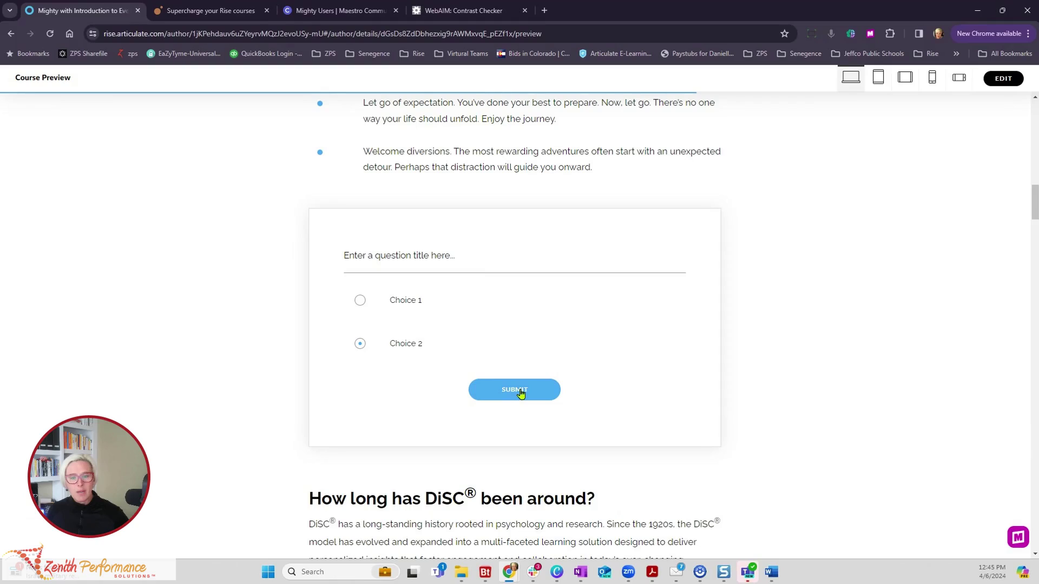
scroll(517, 393, down, 2)
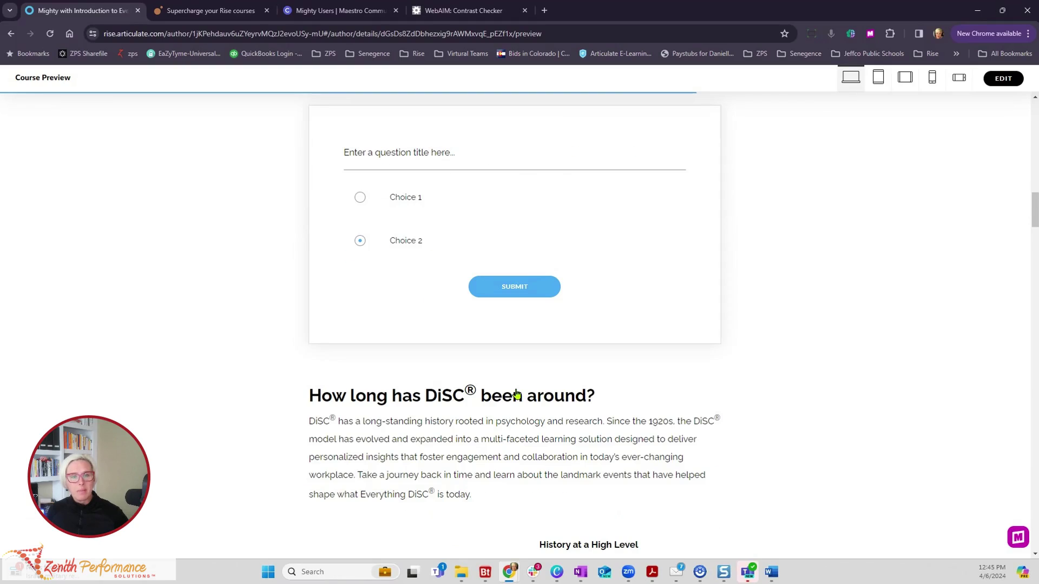
scroll(517, 325, down, 1)
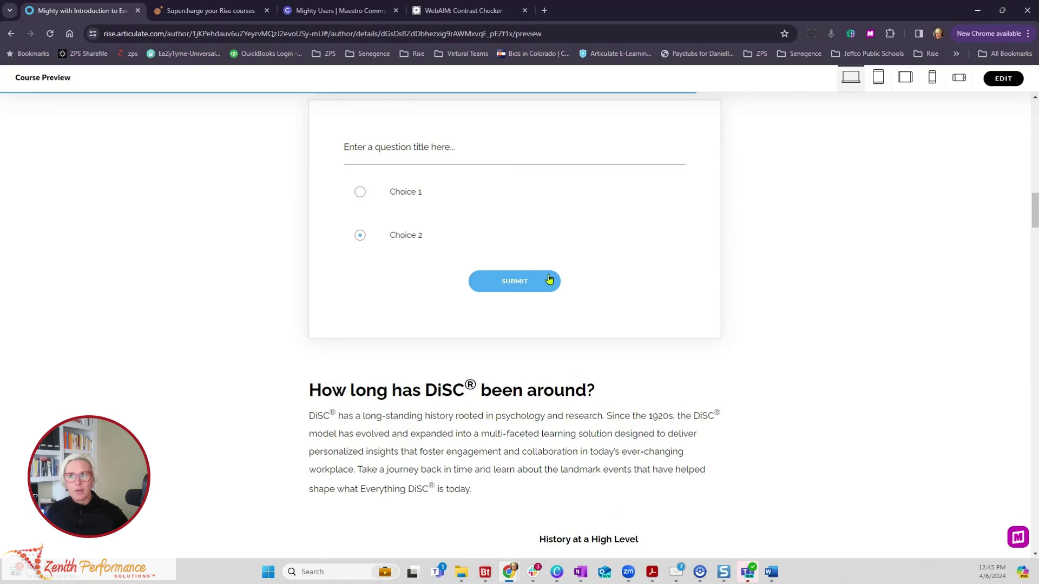
click(996, 79)
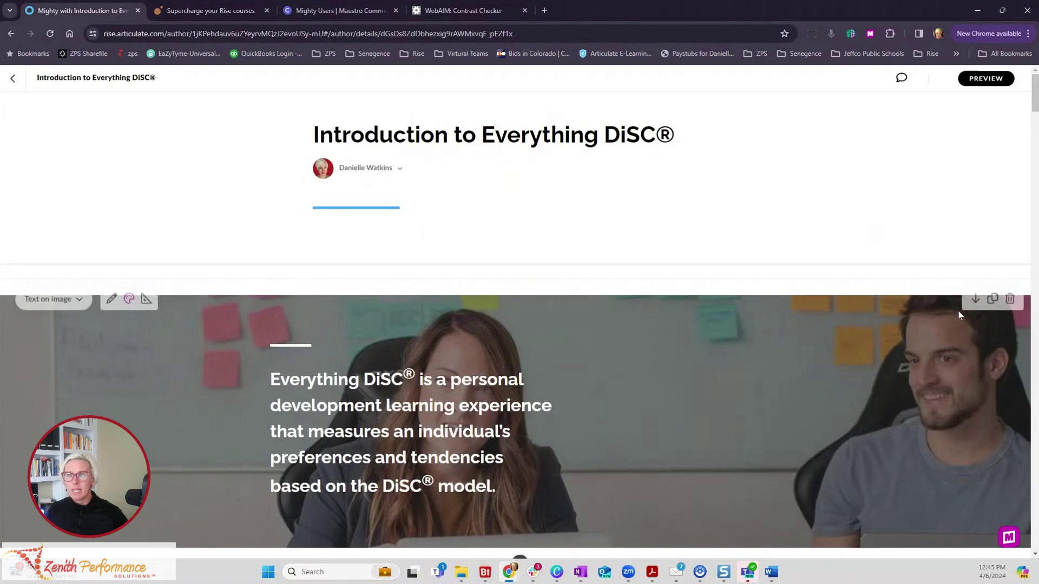
Step: Open the Mighty mod options of the Multiple choice block to review its submit button settings
scroll(911, 332, down, 10)
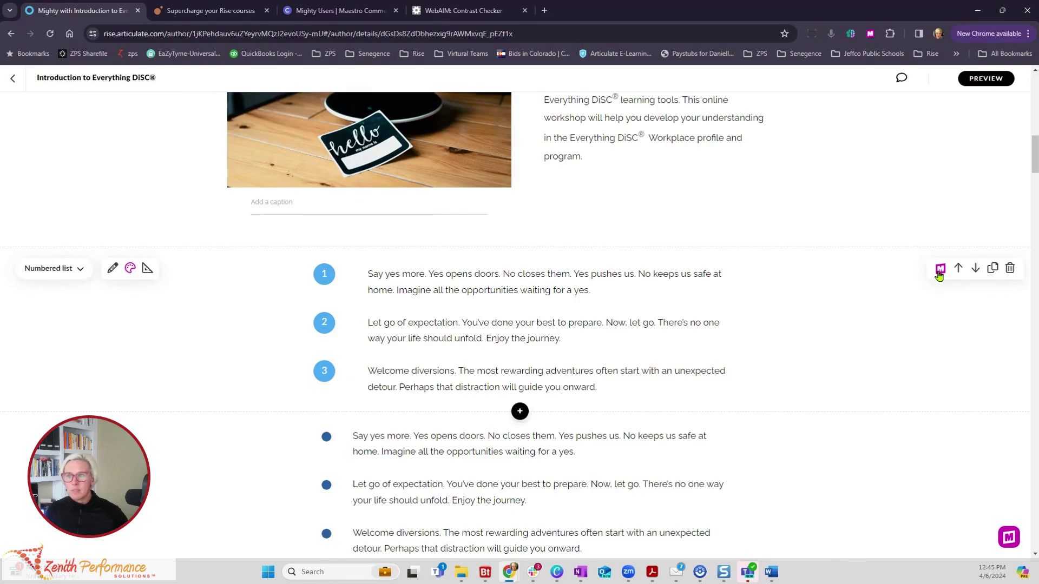
scroll(939, 280, down, 4)
scroll(939, 284, down, 3)
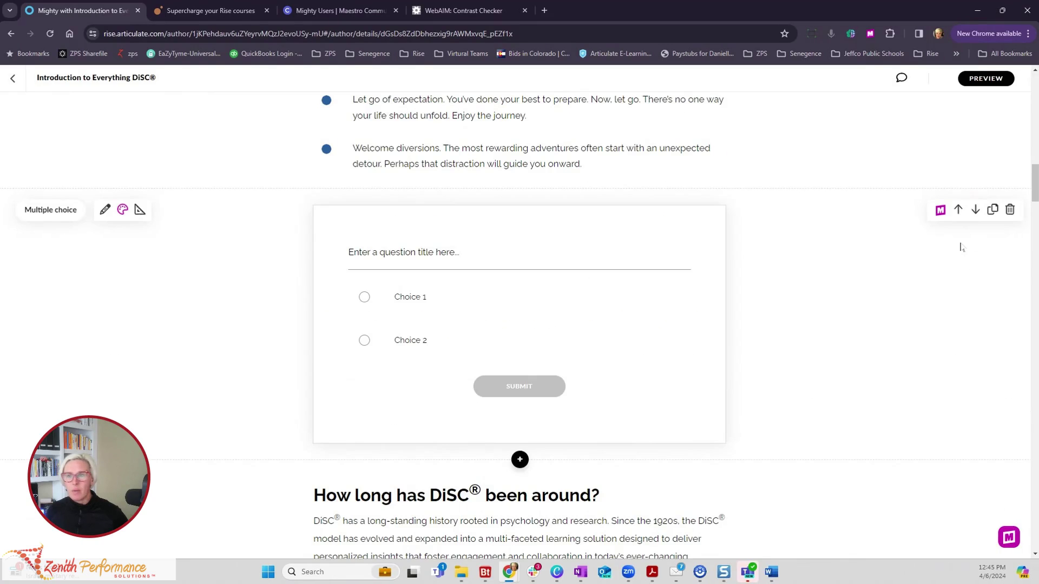
click(940, 209)
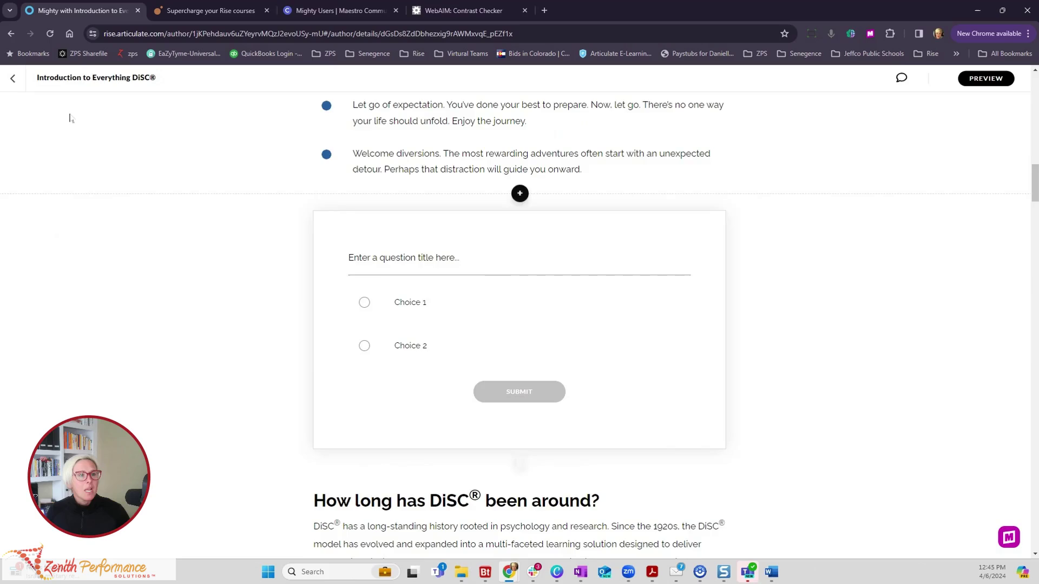
Step: Return to the course outline and reopen the Introduction to Everything DiSC® lesson for editing
click(12, 78)
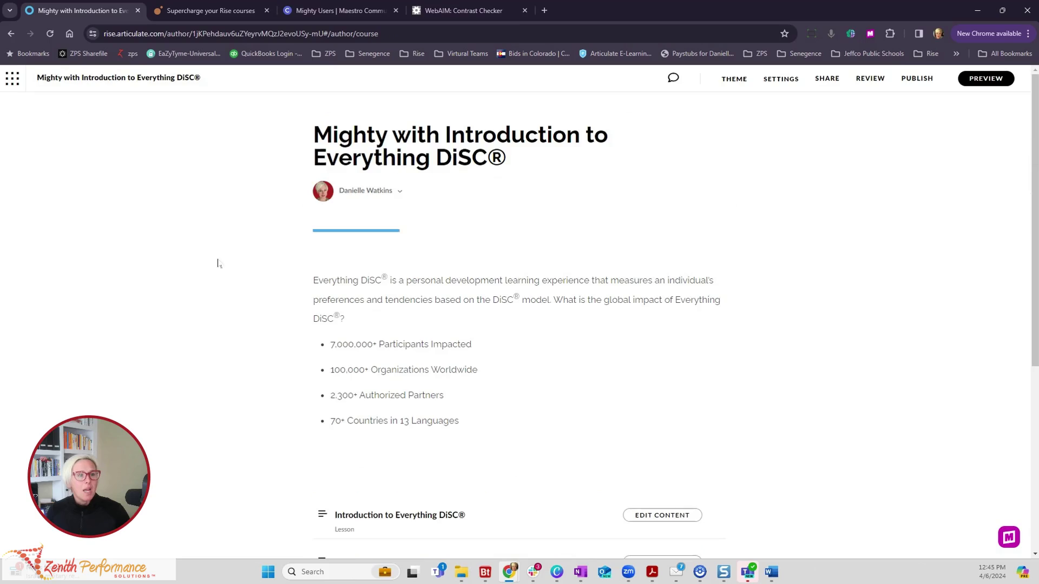
scroll(685, 282, down, 4)
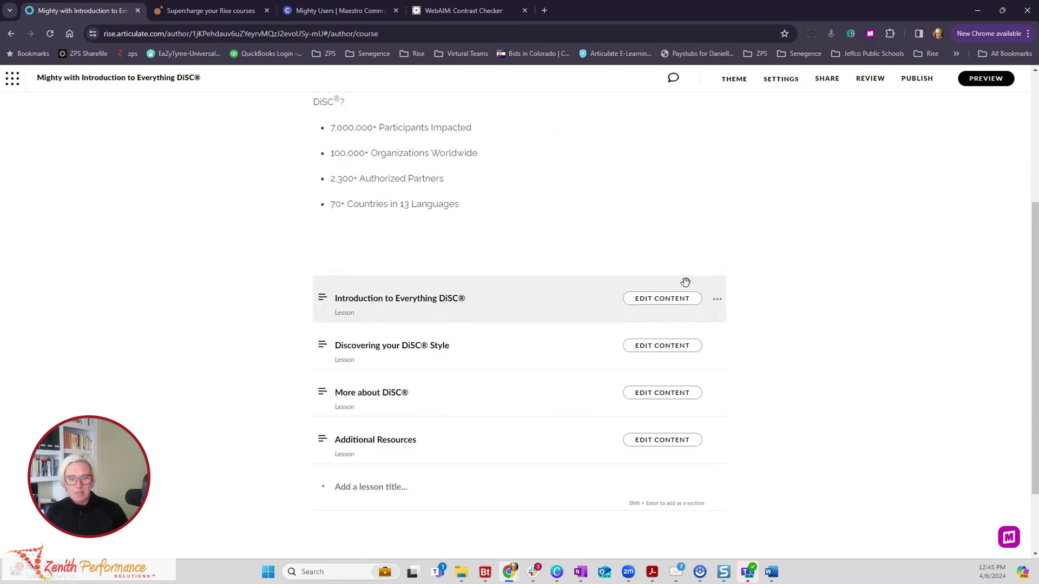
click(685, 282)
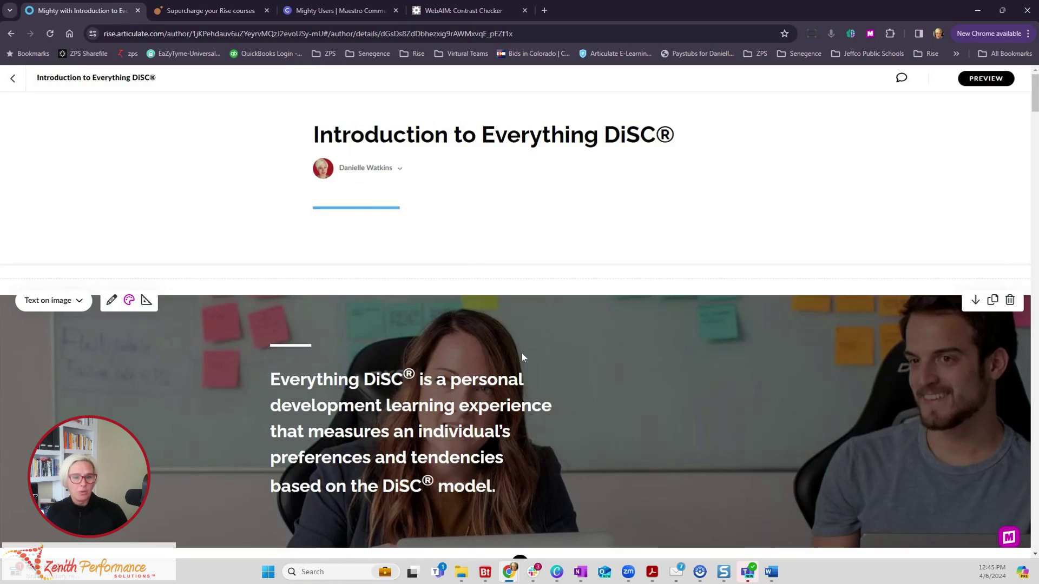
Step: Insert a Continue divider block between the Multiple choice block and the "How long has DiSC® been around?" heading, and open its Mighty mod options
scroll(523, 357, down, 10)
scroll(526, 356, down, 10)
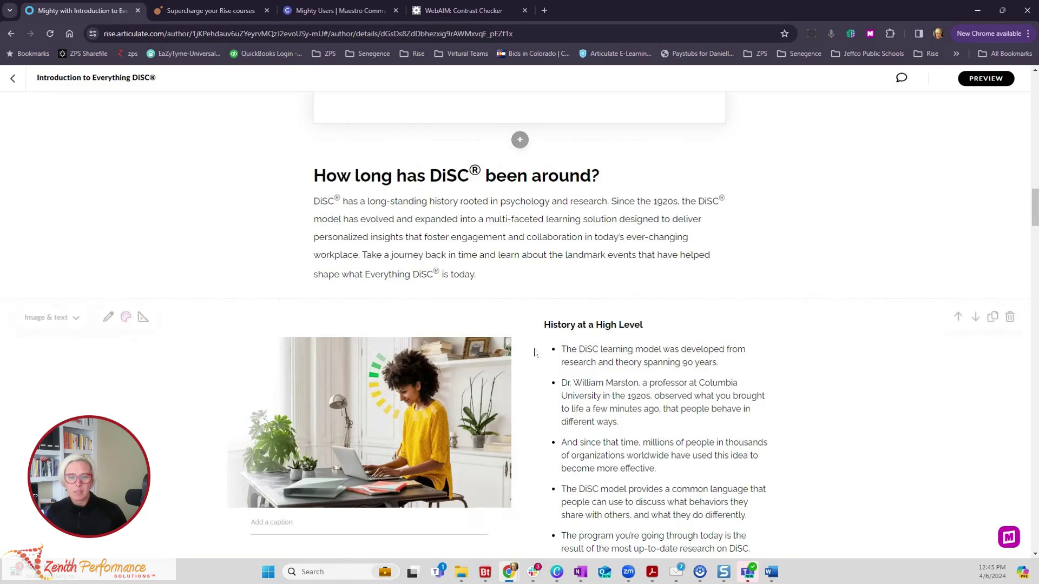
click(519, 139)
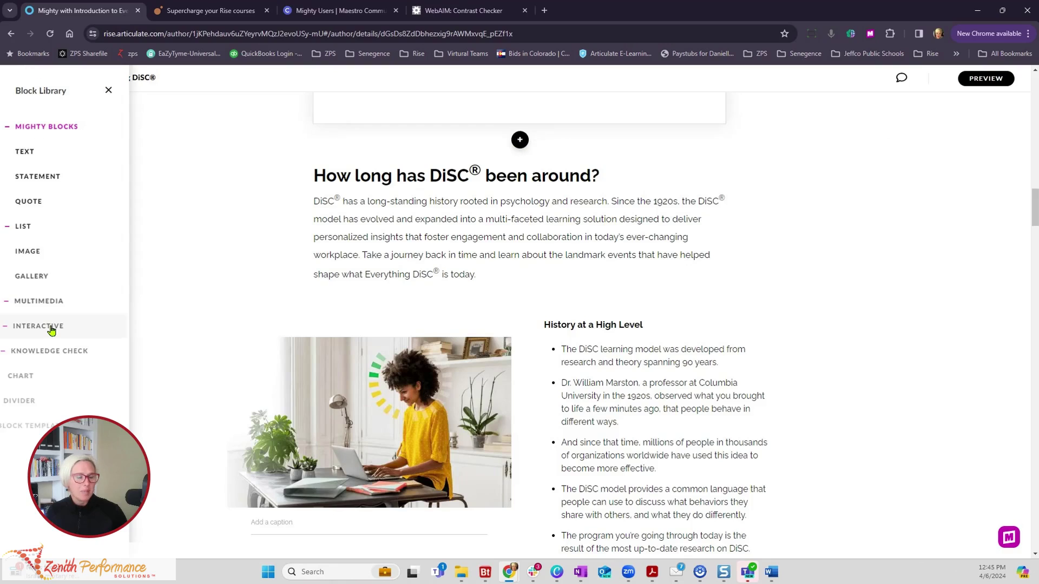
click(36, 401)
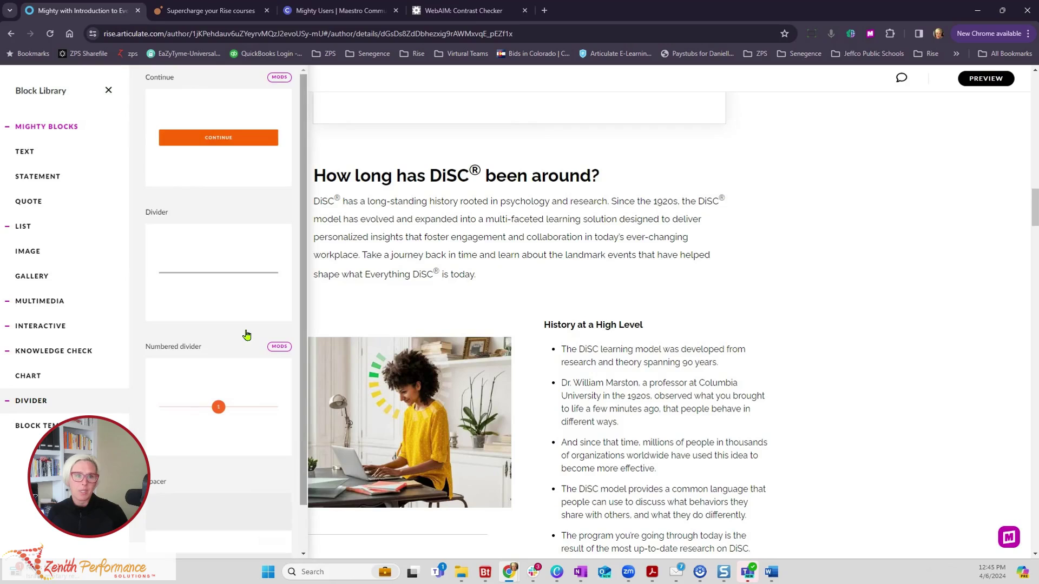
click(231, 143)
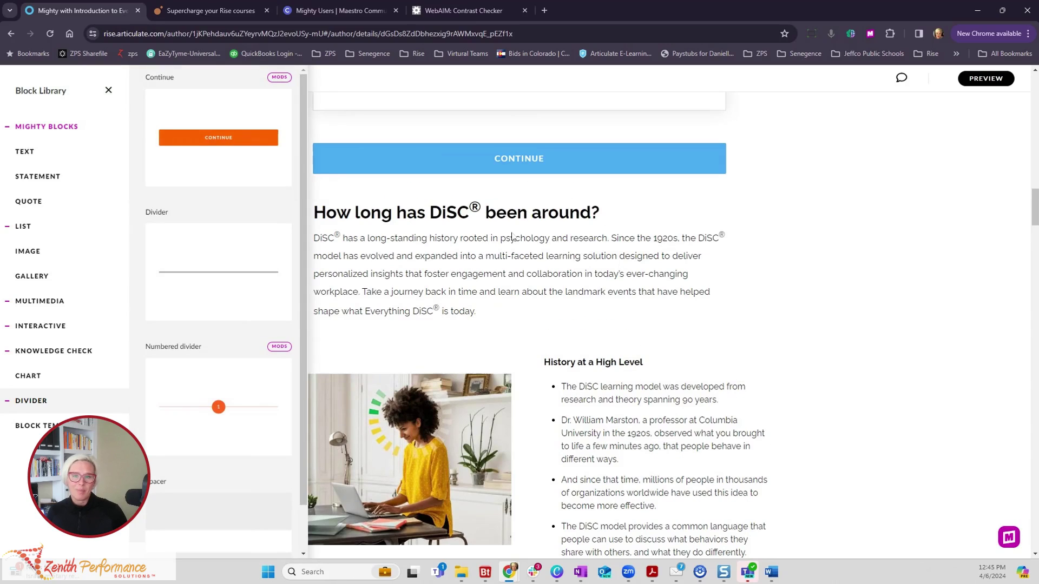
click(743, 255)
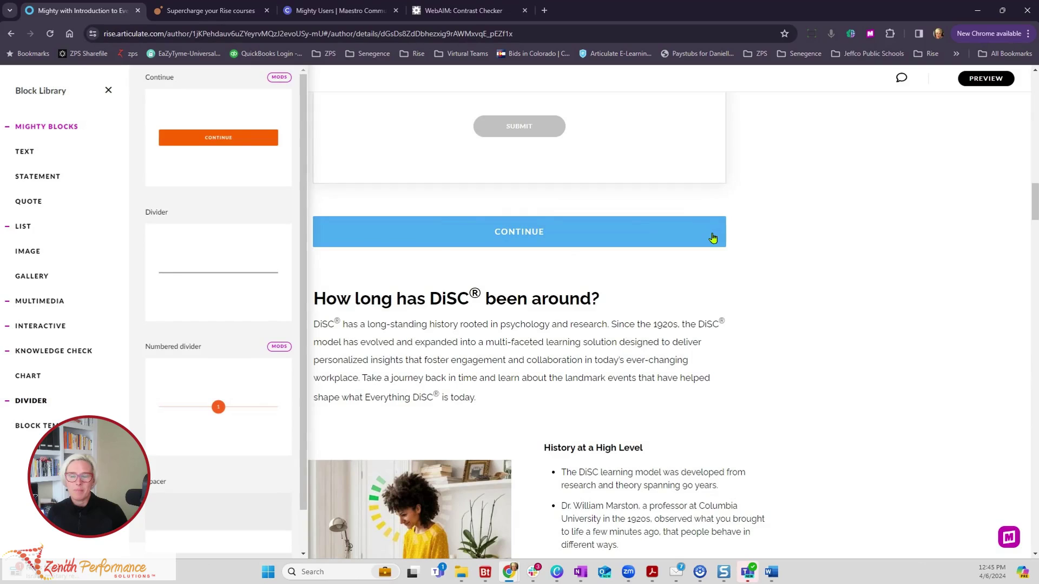
click(939, 223)
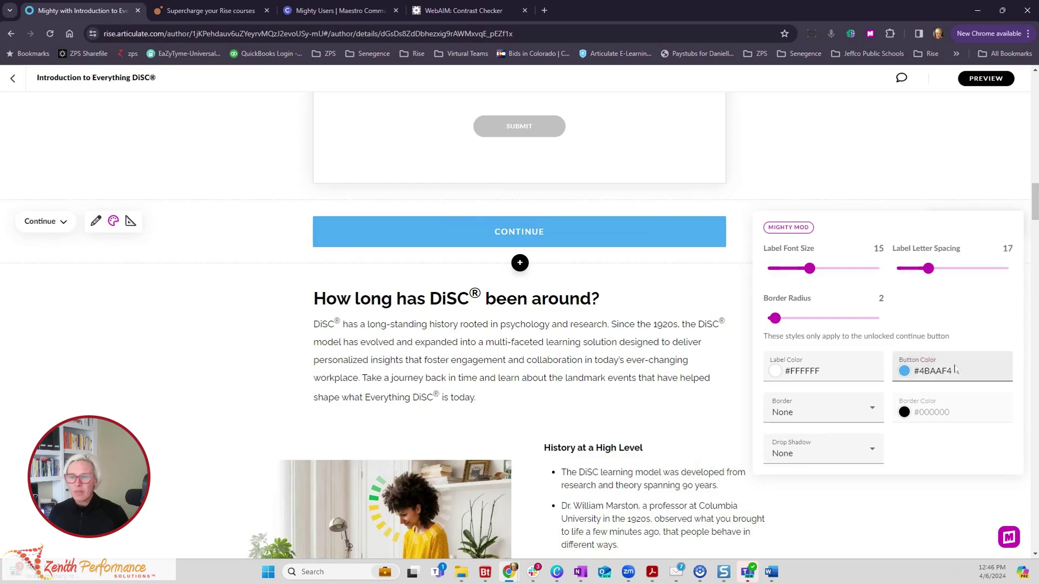
Step: Set the Continue block's button color to the dark blue theme color #285F9F
click(905, 372)
click(920, 404)
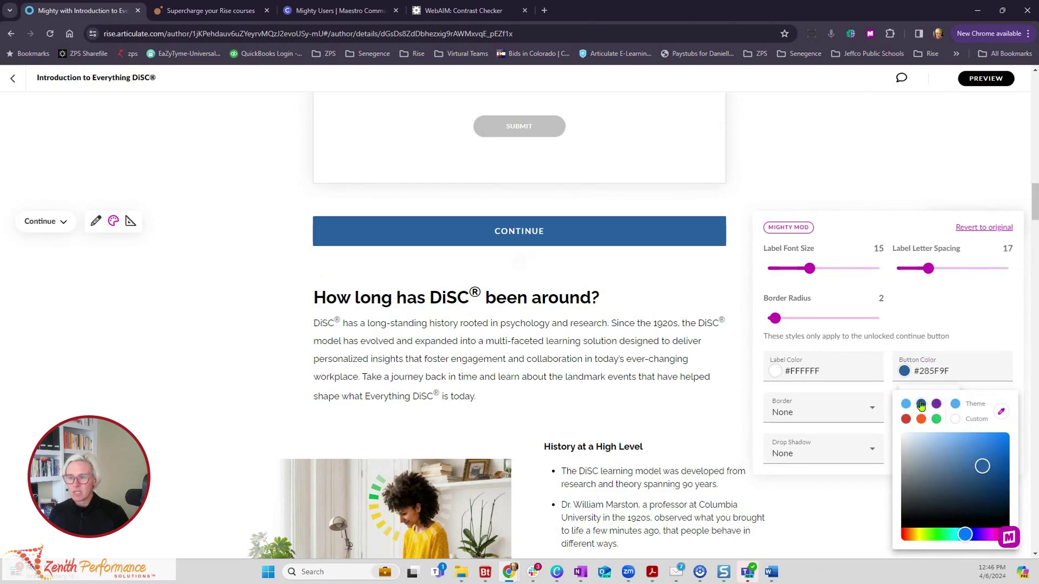
click(881, 352)
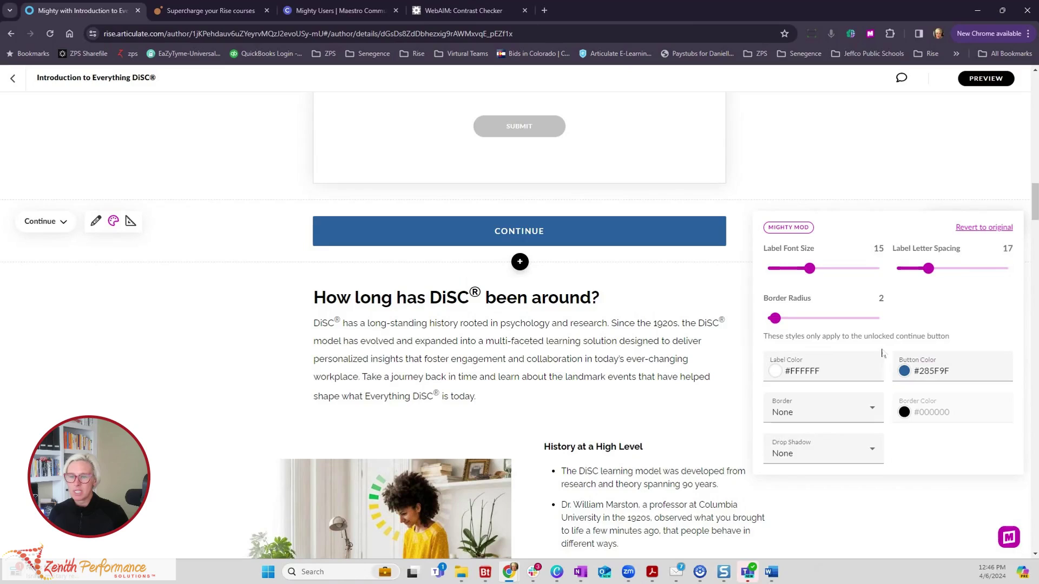
Step: Set the Continue button's label font size to 16, letter spacing to 21 and border radius to 14
mouse_move(808, 269)
mouse_down()
mouse_move(746, 274)
mouse_move(877, 278)
mouse_move(823, 273)
mouse_up()
drag(899, 278, 935, 276)
drag(774, 318, 923, 327)
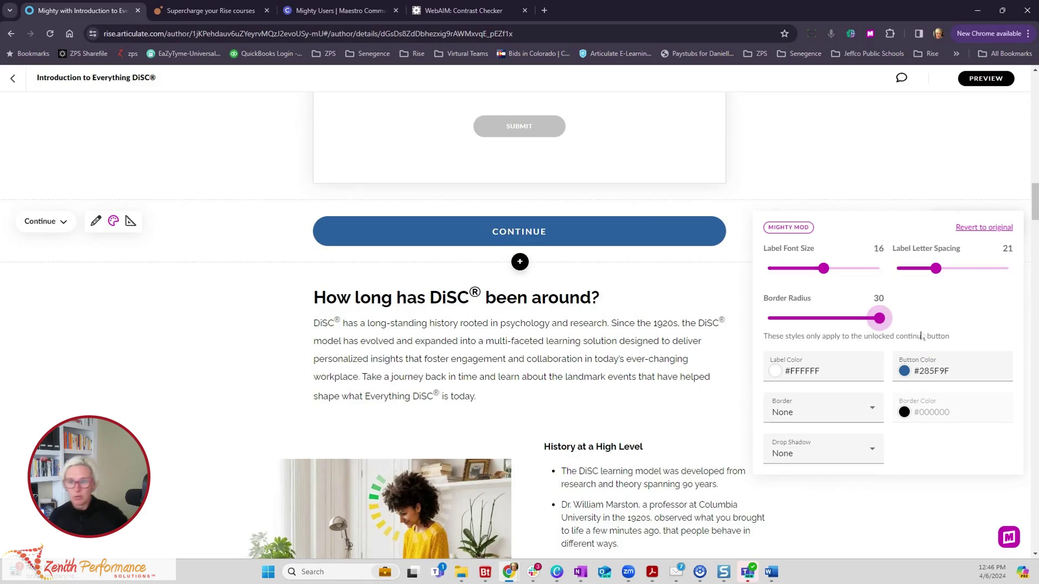
drag(879, 318, 819, 322)
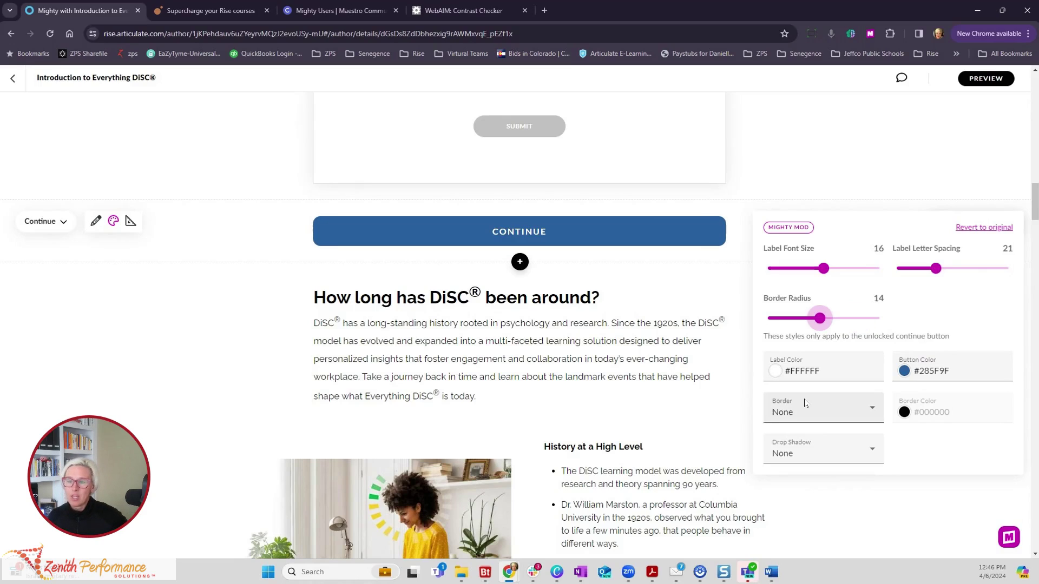
Step: Try dark blue #285F9F for the Continue button's label and set the label color to purple #7837A8
click(775, 373)
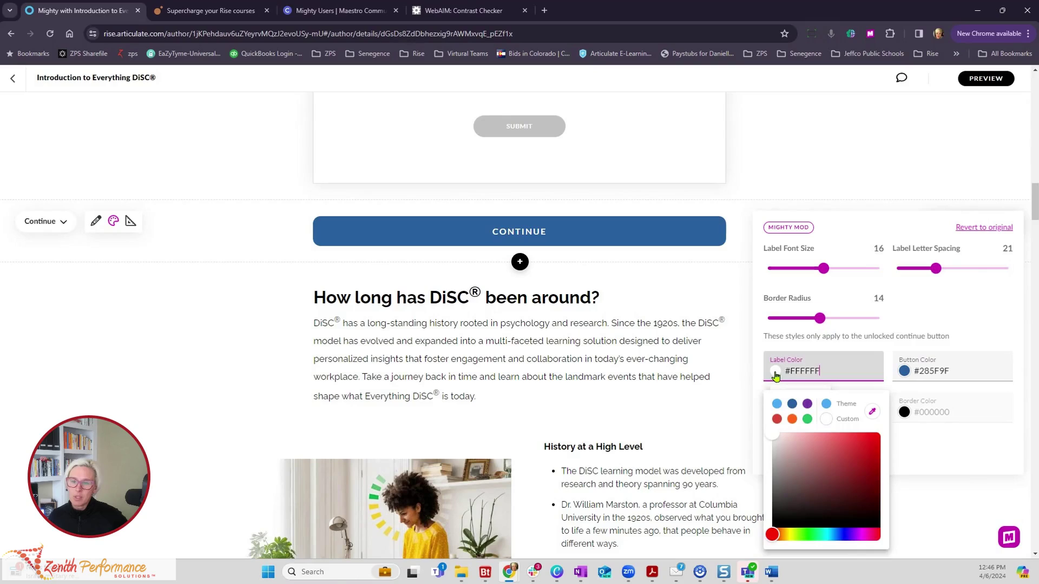
click(792, 406)
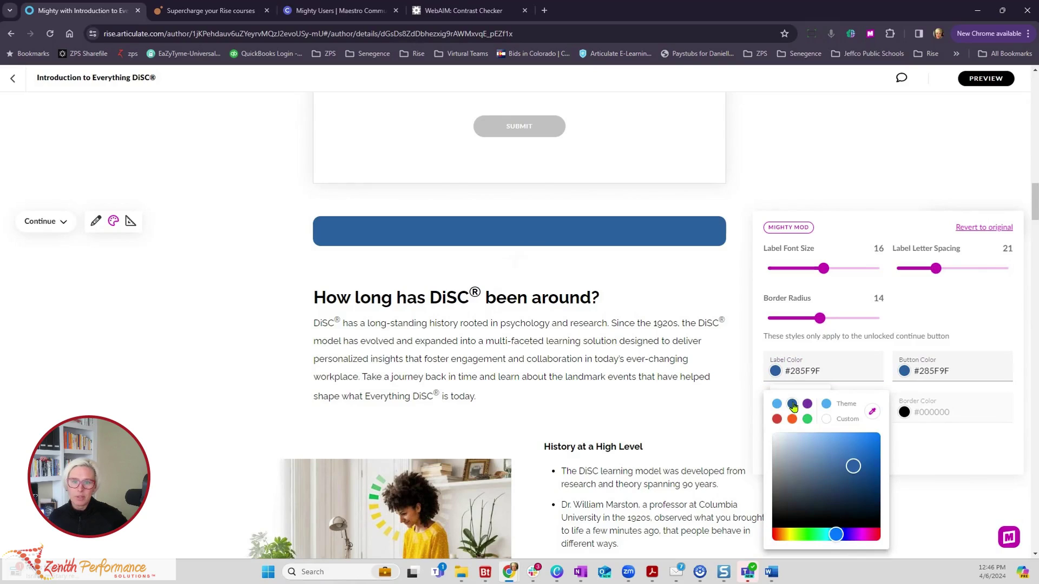
click(807, 404)
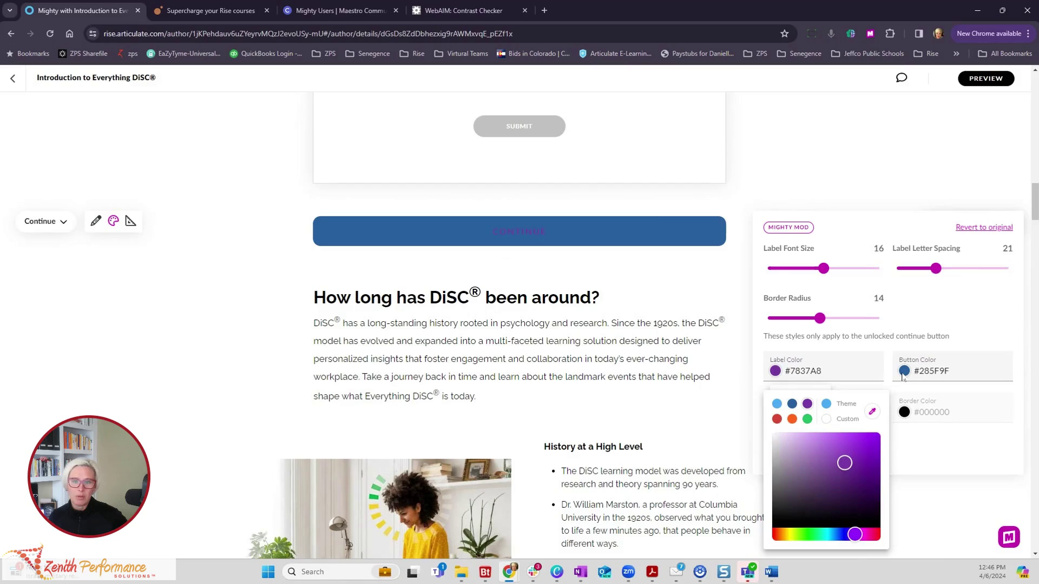
Step: Change the Continue block's button color to a custom light gray, #B9BEC4
click(905, 374)
click(905, 372)
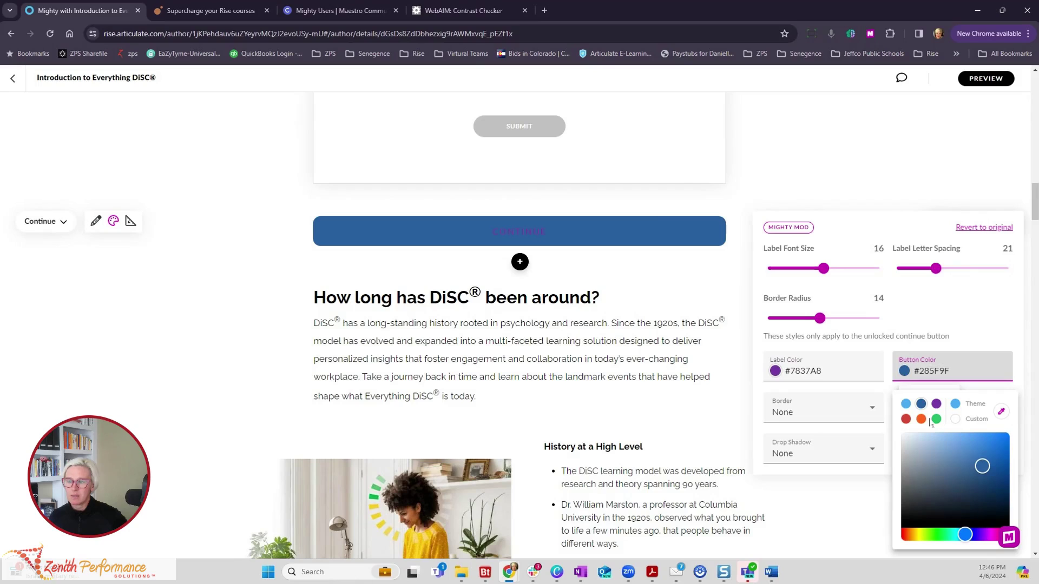
click(903, 437)
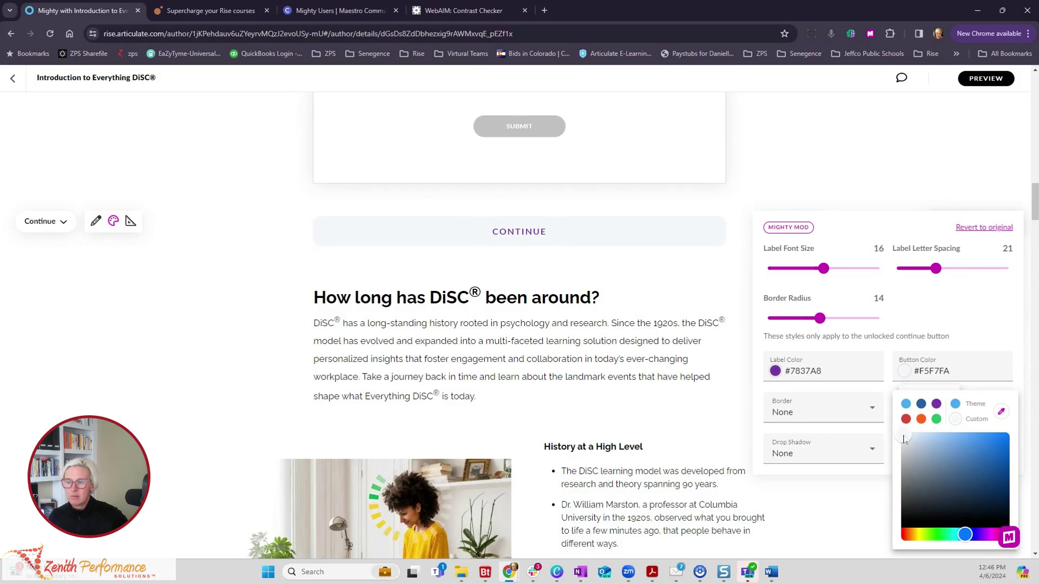
mouse_move(903, 438)
mouse_down()
mouse_move(901, 507)
mouse_move(908, 458)
mouse_up()
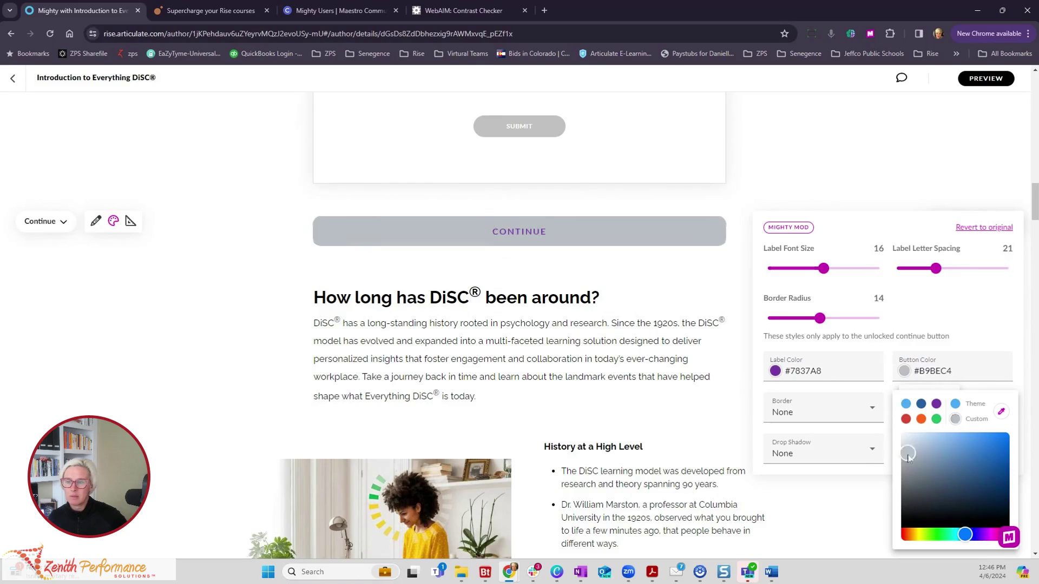
Step: Give the Continue button a 3px border and a Large drop shadow, and close the mod options
click(813, 413)
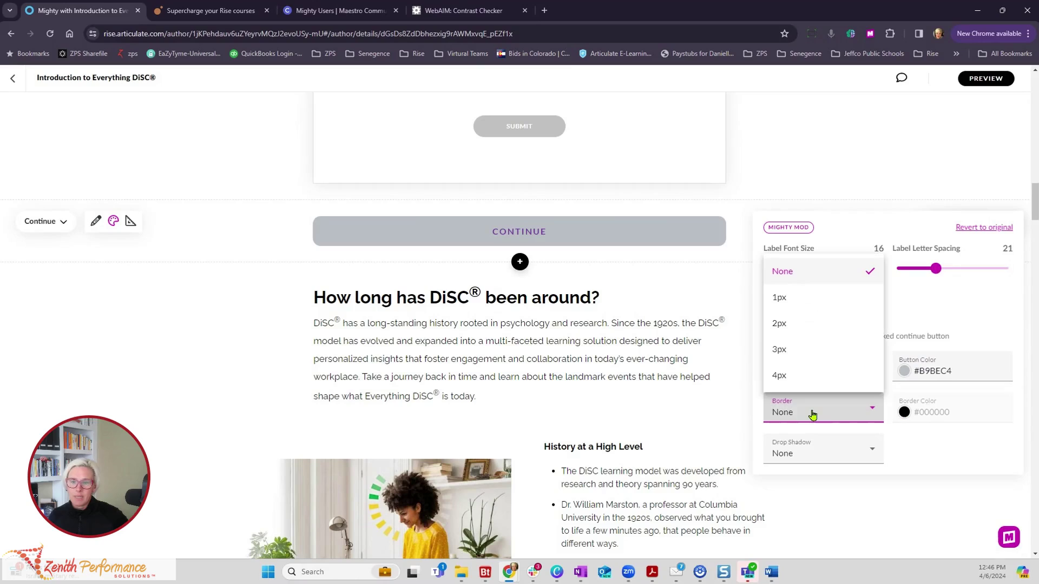
click(779, 350)
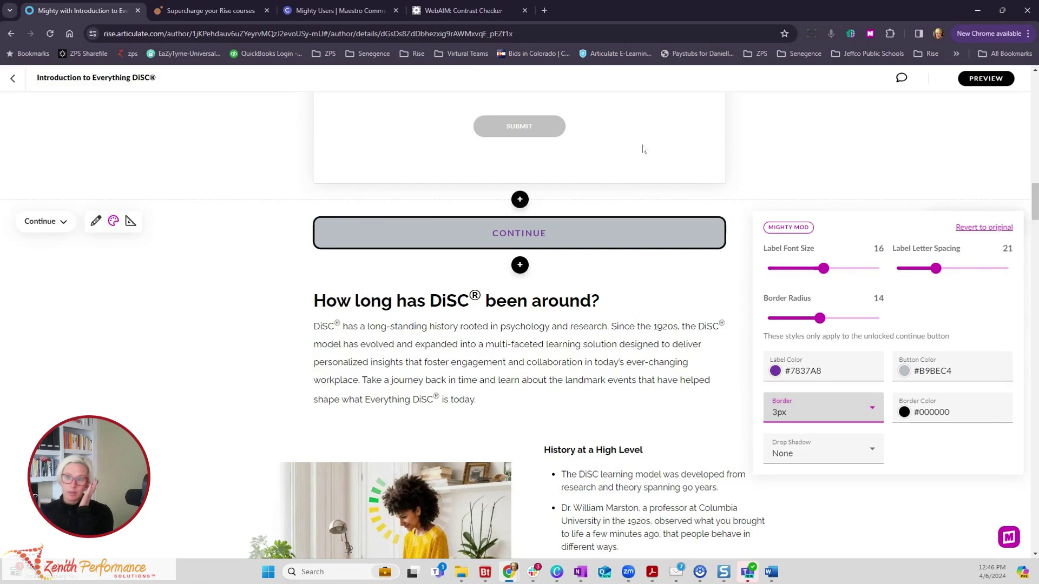
click(811, 458)
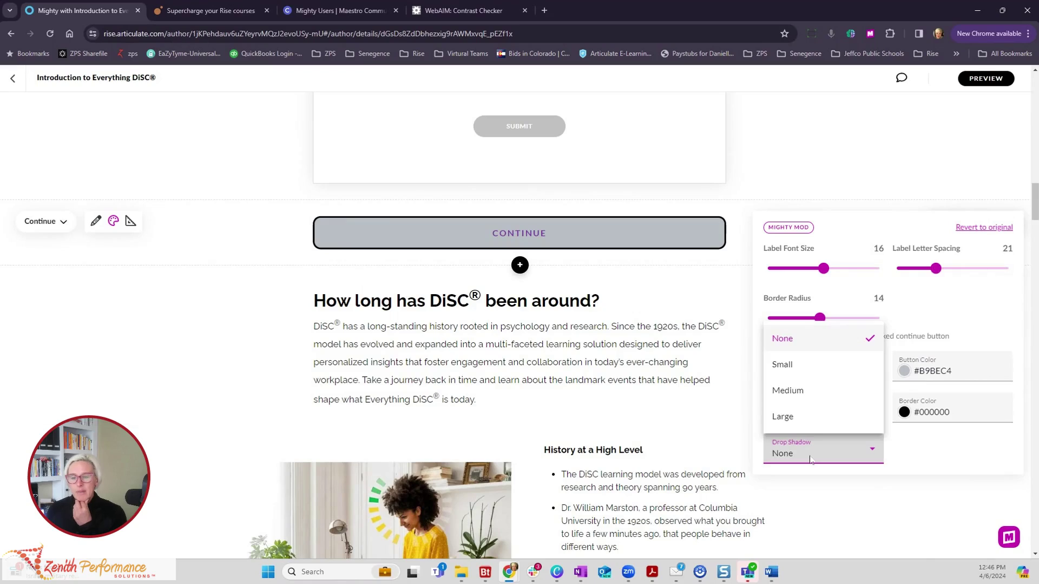
click(787, 418)
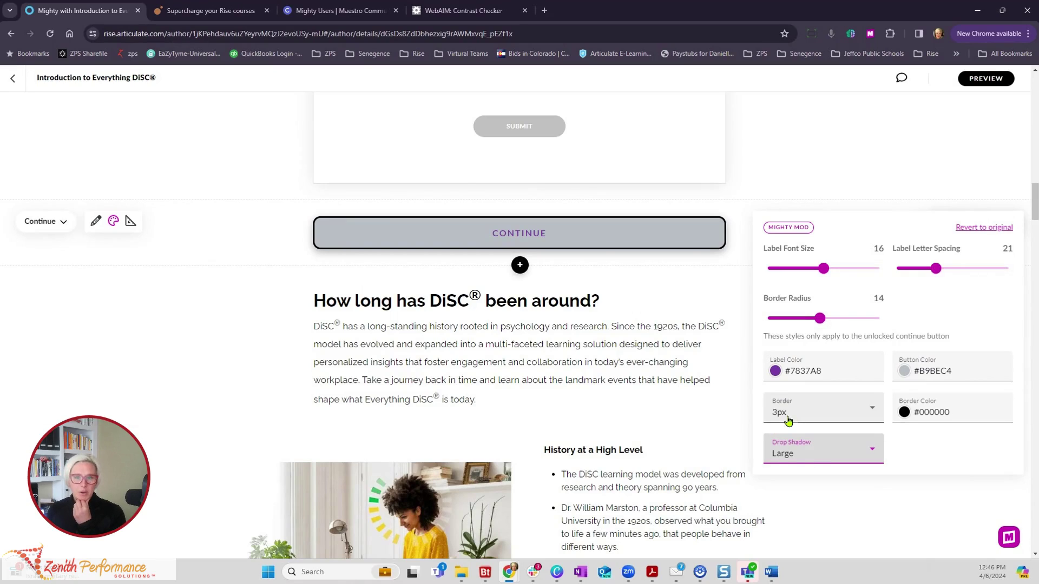
click(688, 362)
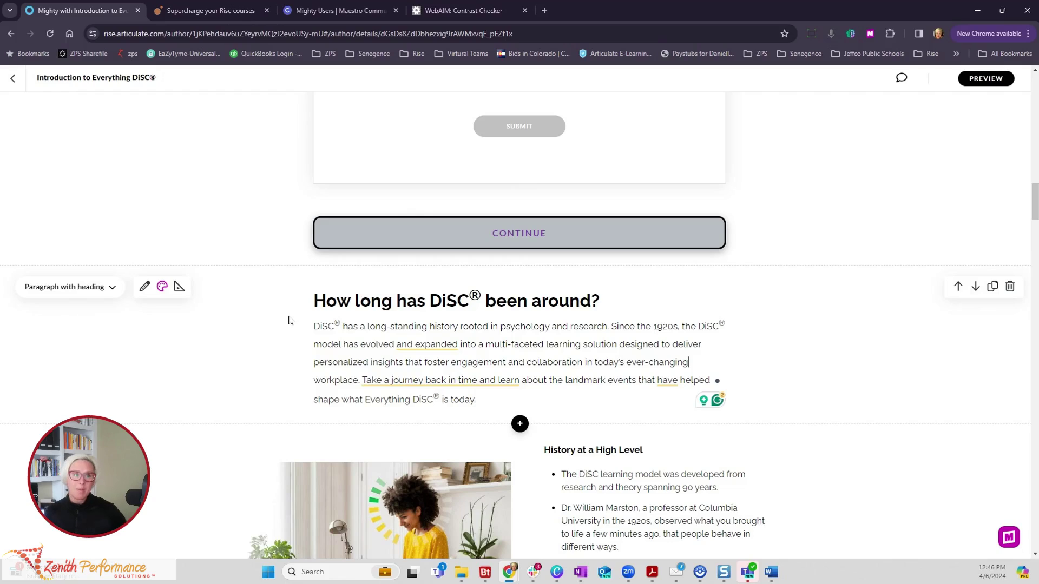
Step: Insert a Mighty Transition block between the Continue block and the "How long has DiSC been around?" paragraph
click(519, 266)
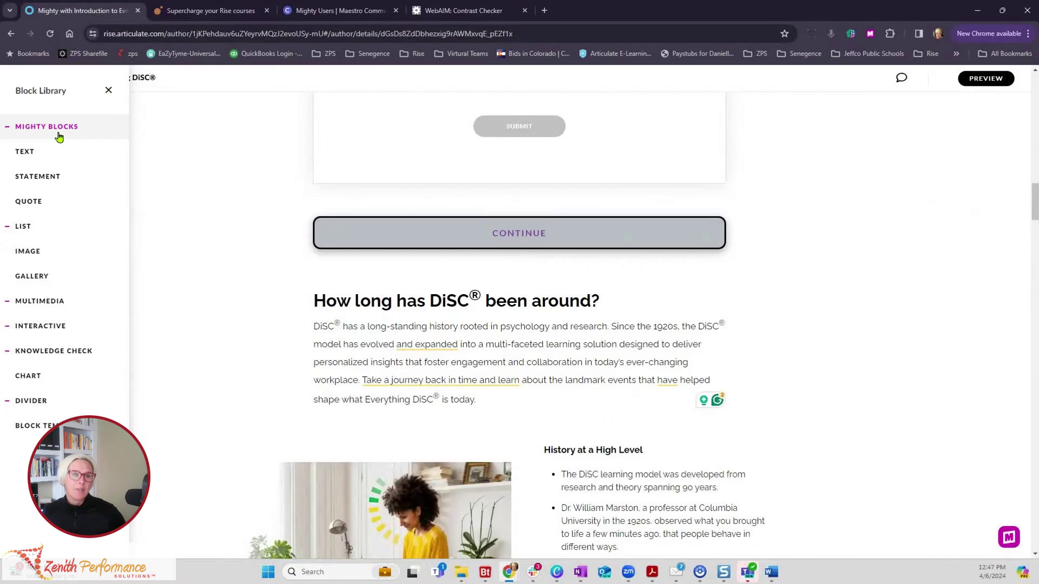
click(61, 138)
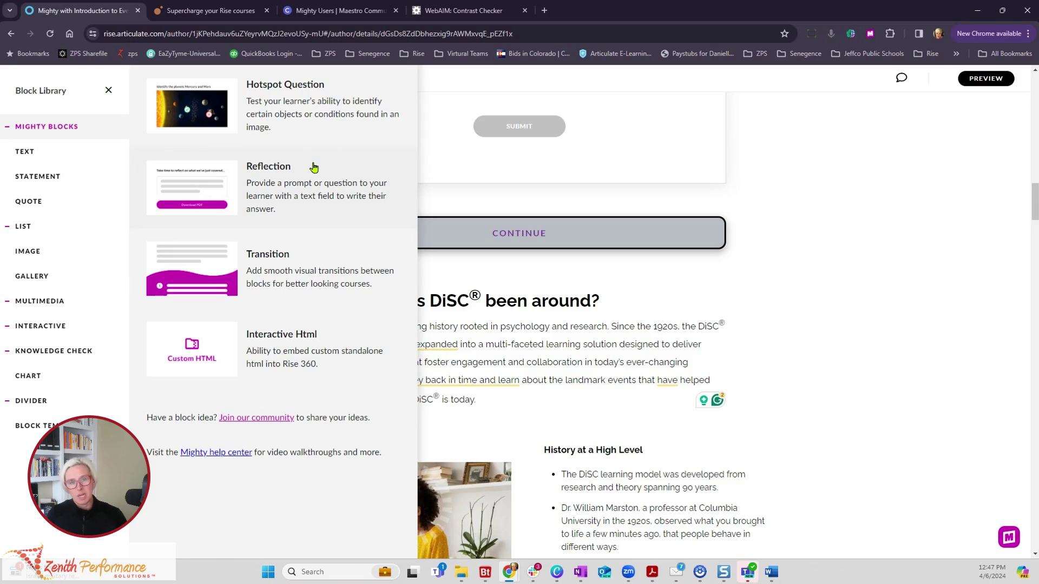
click(282, 270)
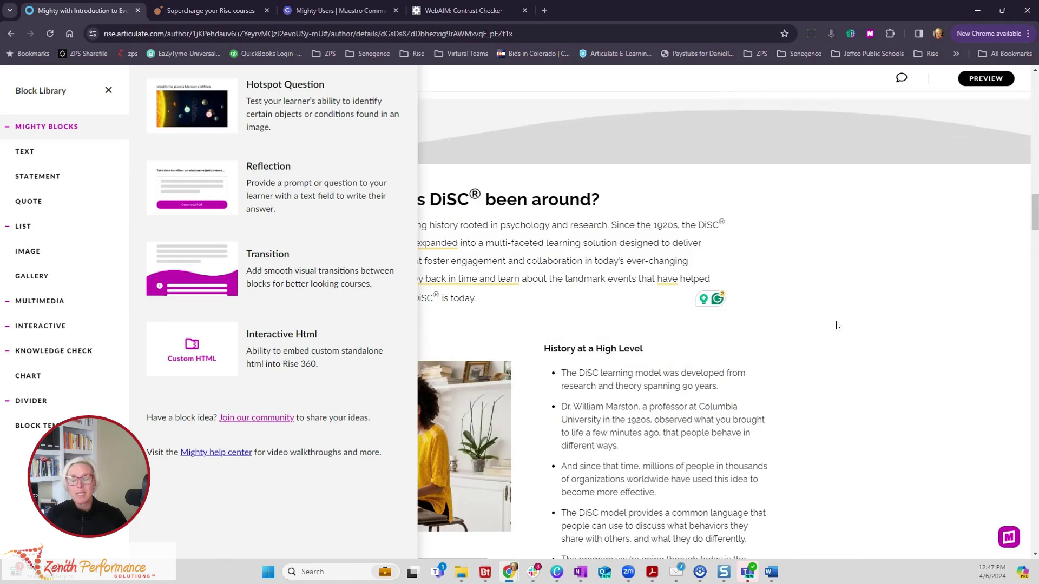
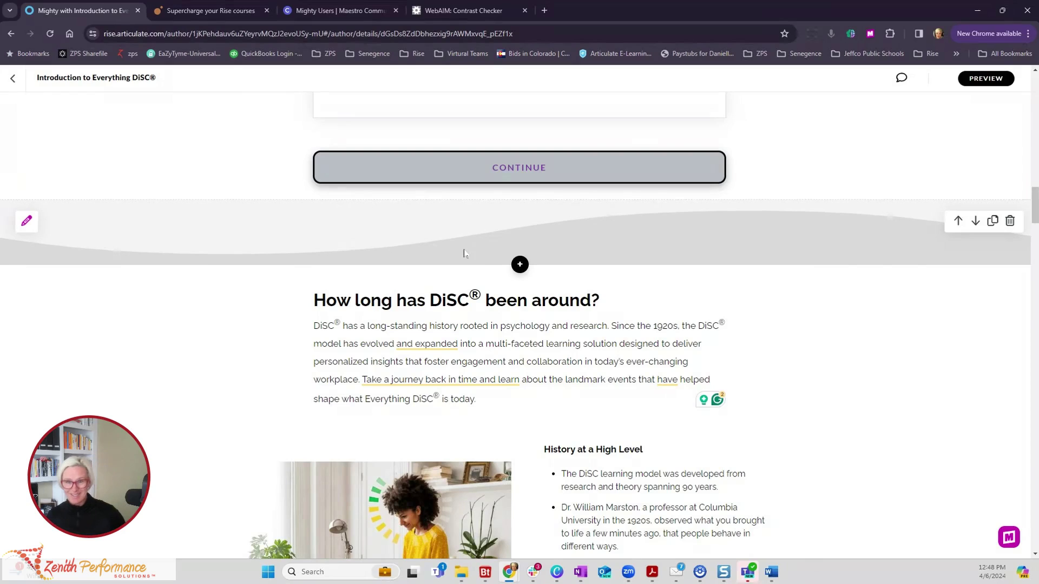
Step: Insert a full-width image block between the "What if people had their needs" heading and the coffee cup image
scroll(464, 254, up, 2)
scroll(533, 339, up, 10)
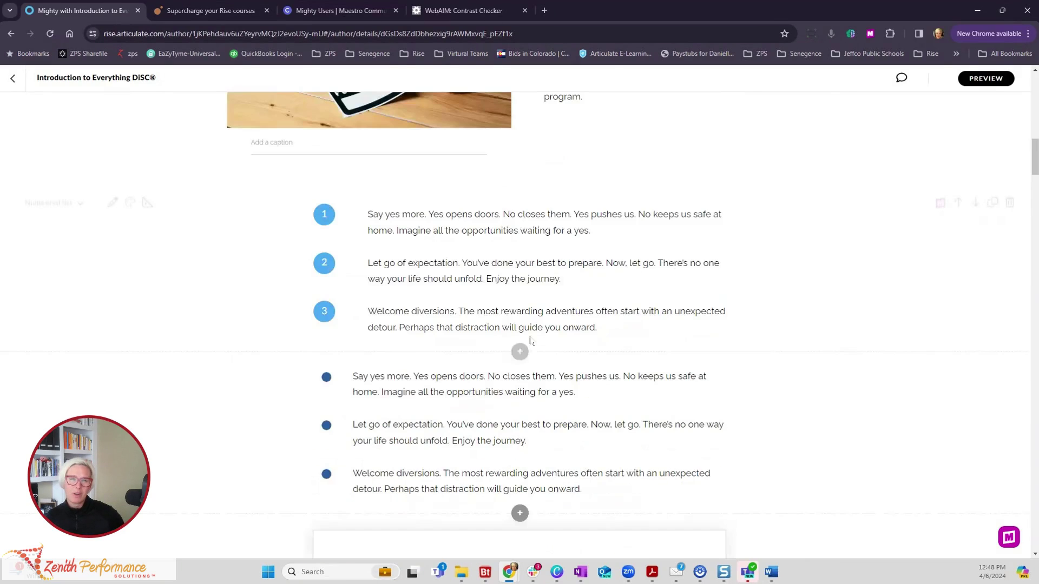
scroll(530, 339, up, 5)
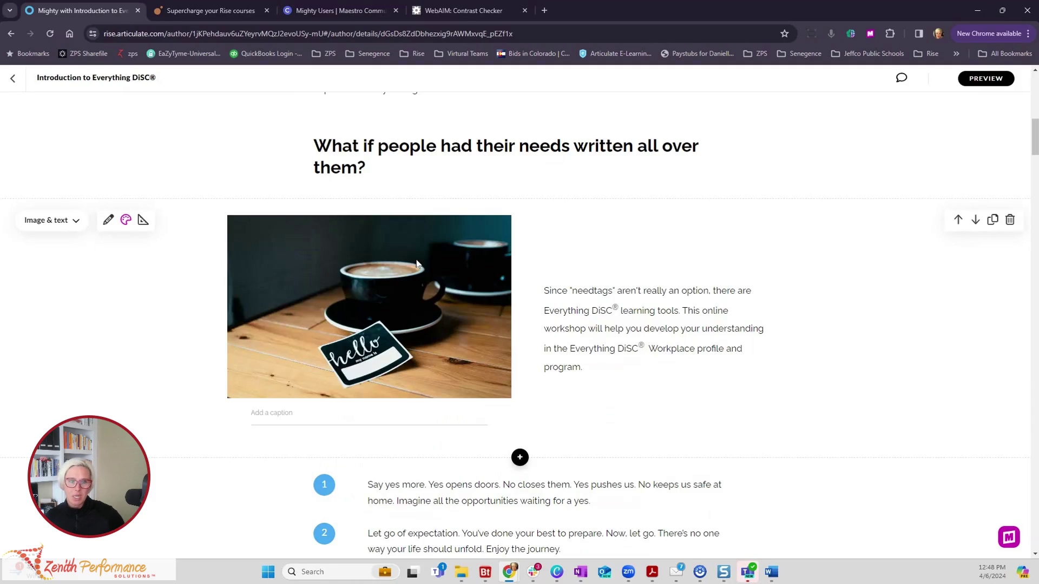
click(519, 198)
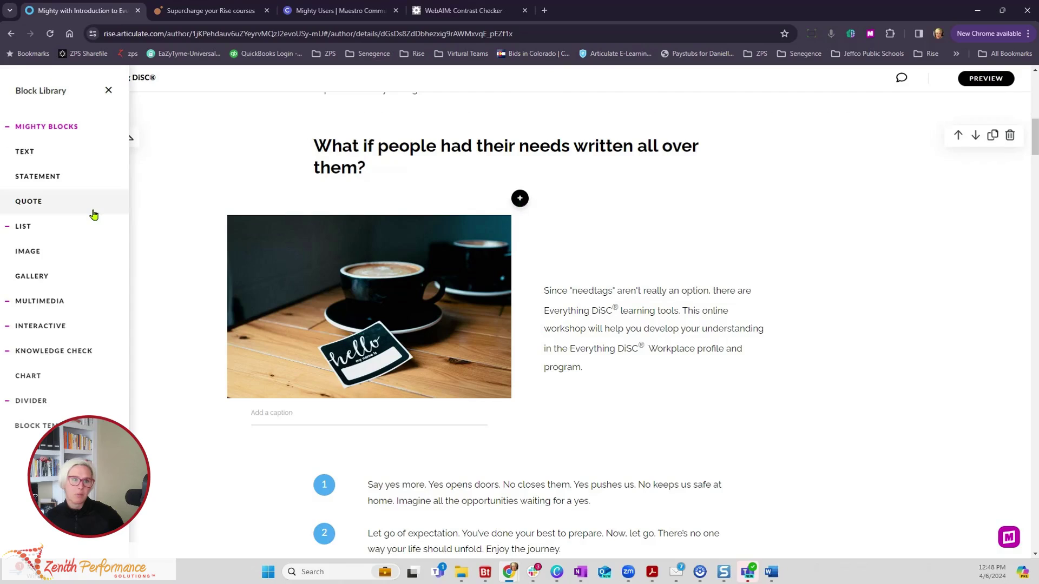
click(54, 252)
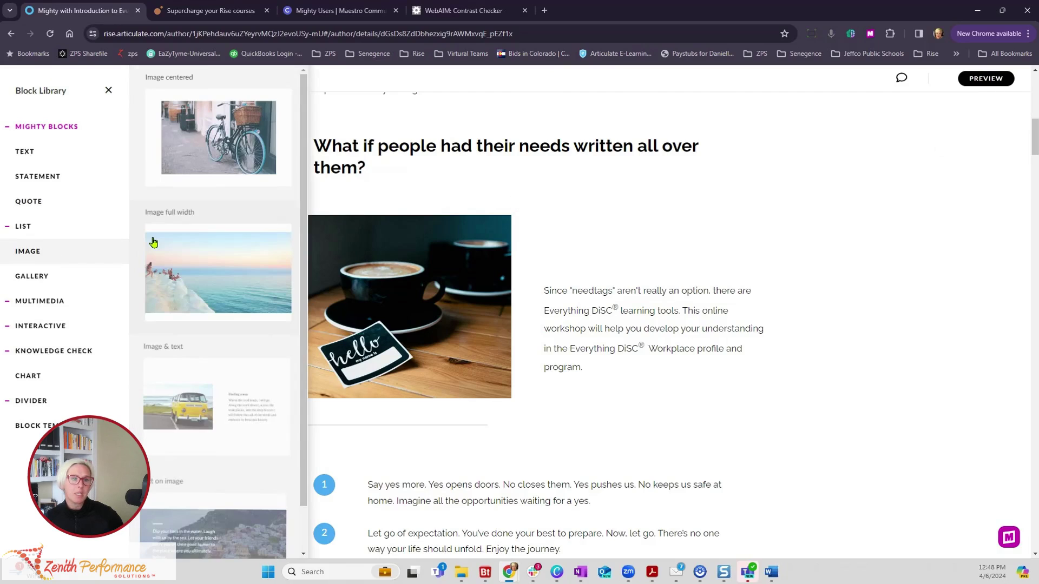
click(200, 268)
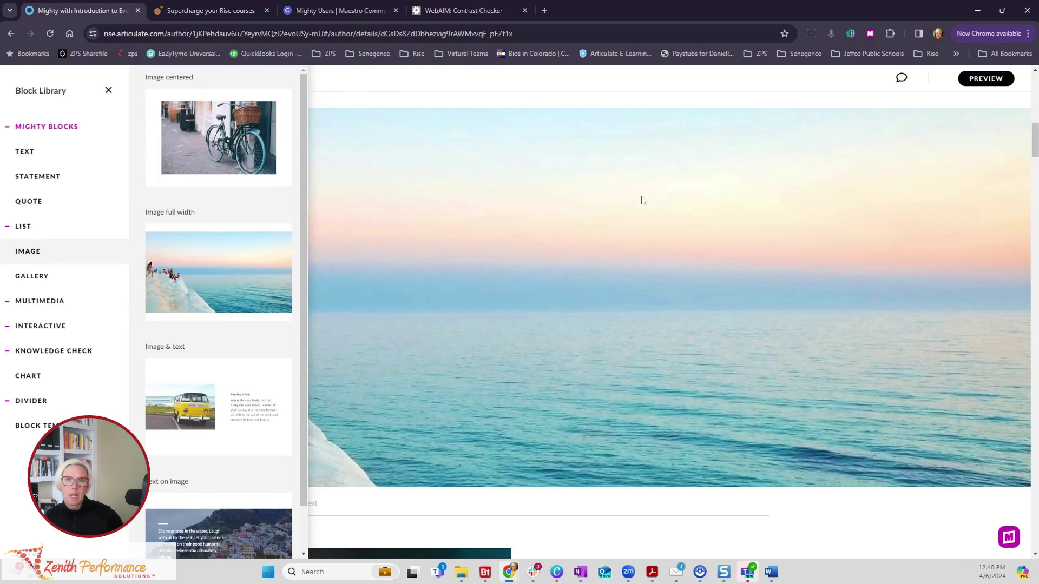
click(641, 200)
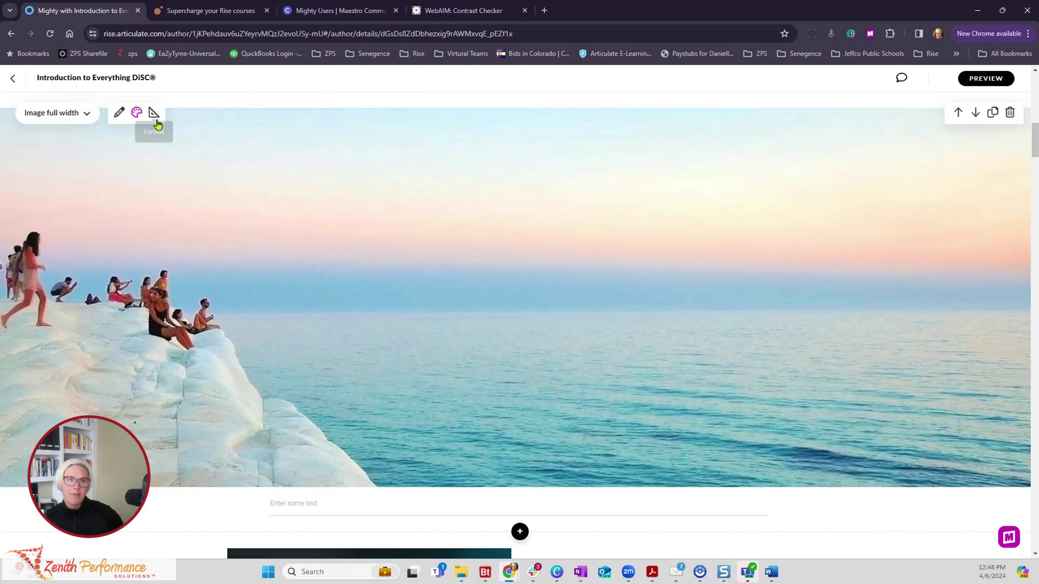
Step: Set the full-width image block's top and bottom padding to 0 and delete the block
click(156, 117)
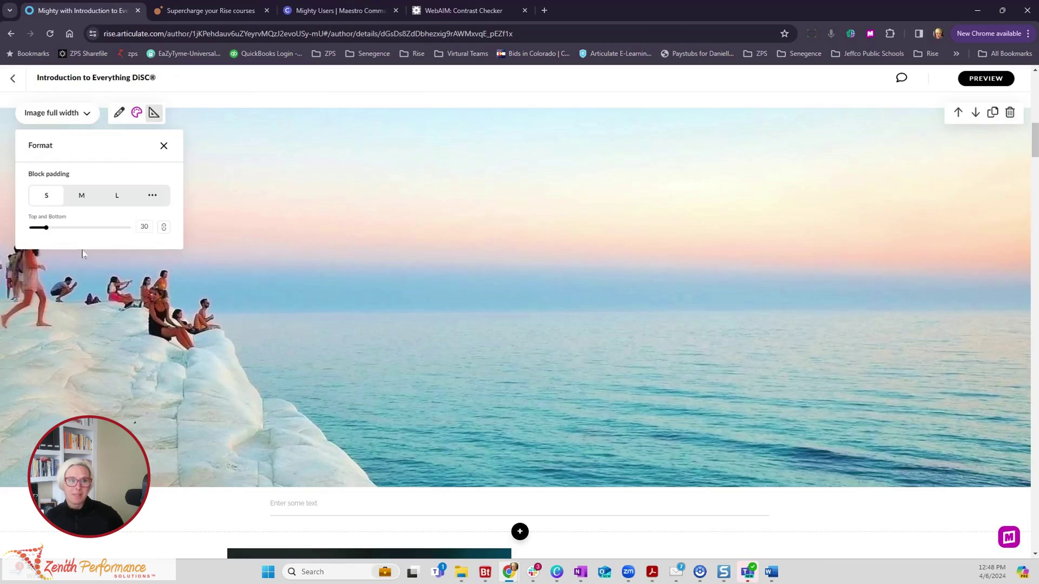
drag(46, 227, 26, 231)
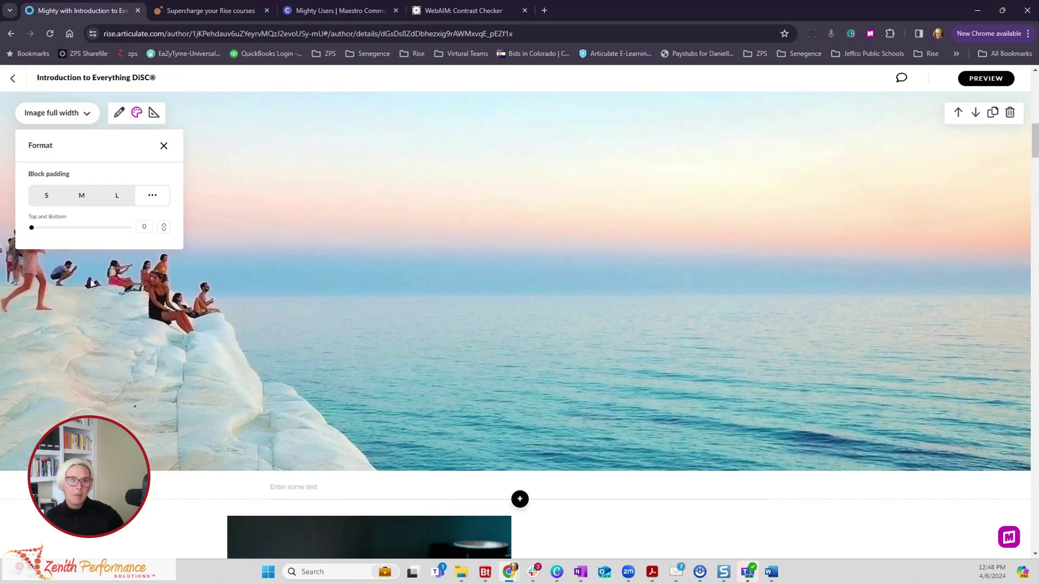
click(338, 270)
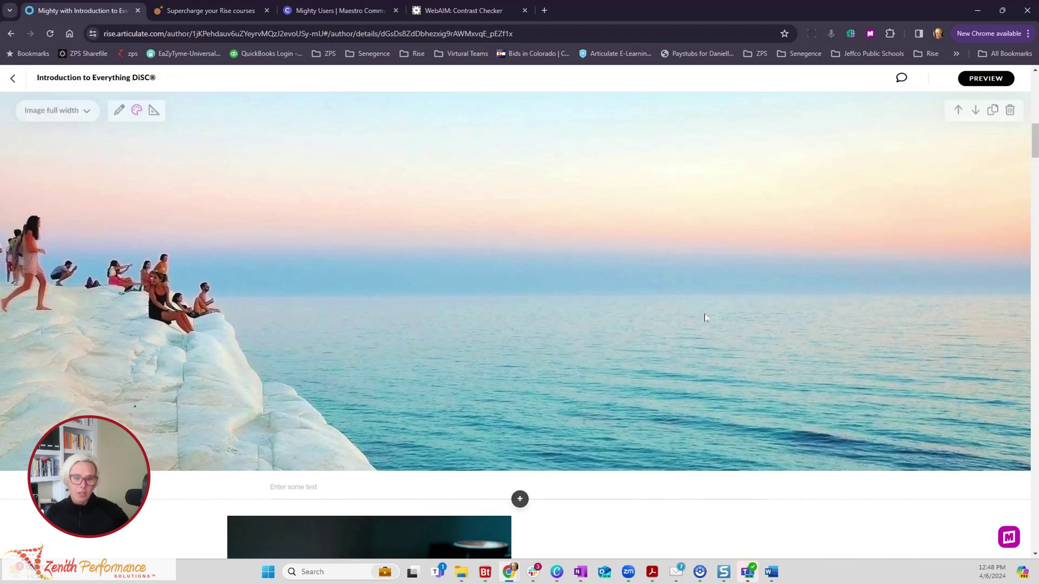
click(1007, 112)
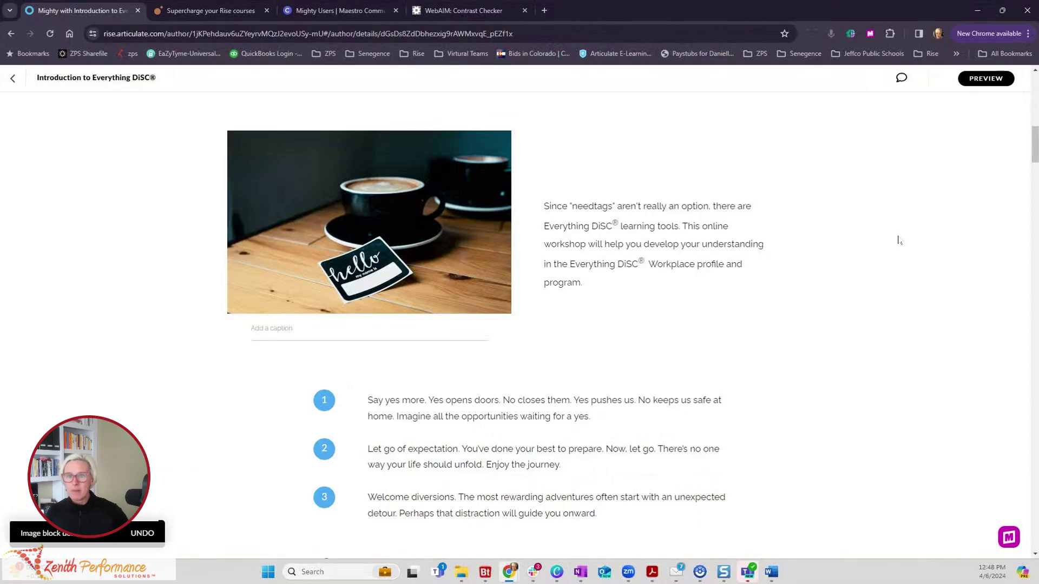
Step: Insert a paragraph block above the "What if people had their needs written all over them?" heading and clear its sample text
scroll(897, 240, up, 3)
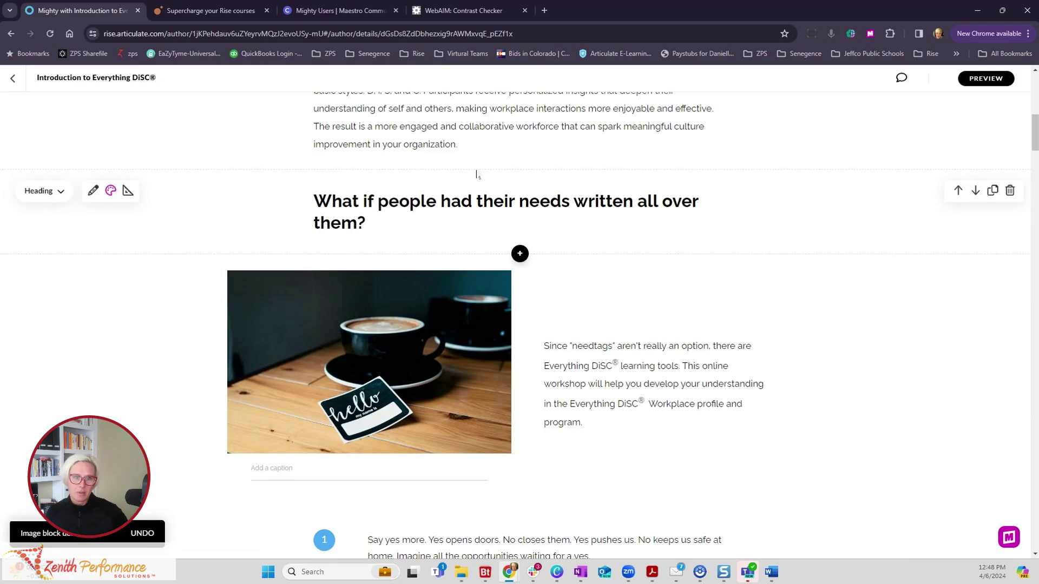
click(519, 170)
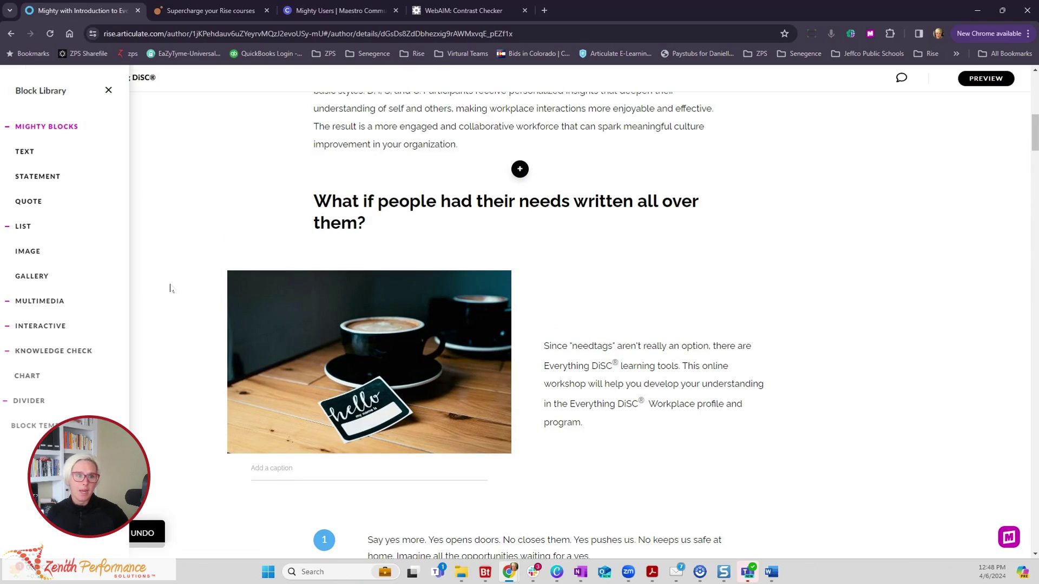
click(25, 152)
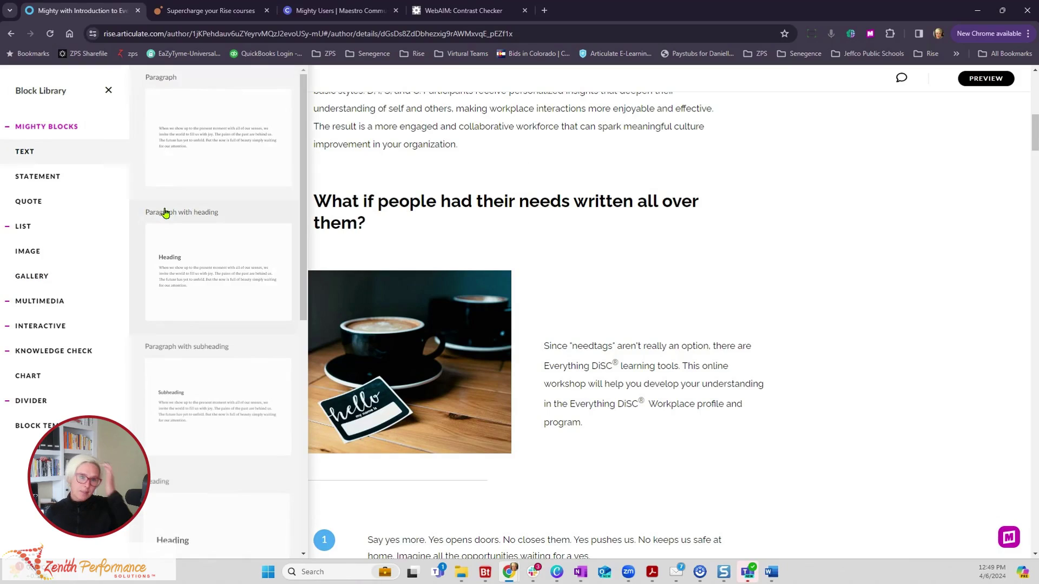
click(204, 156)
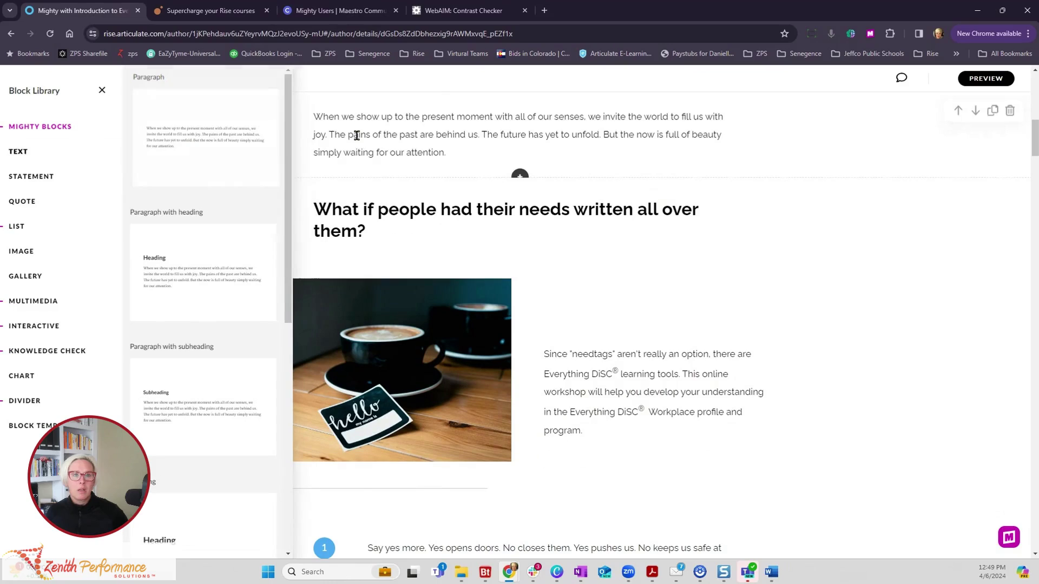
drag(438, 153, 311, 115)
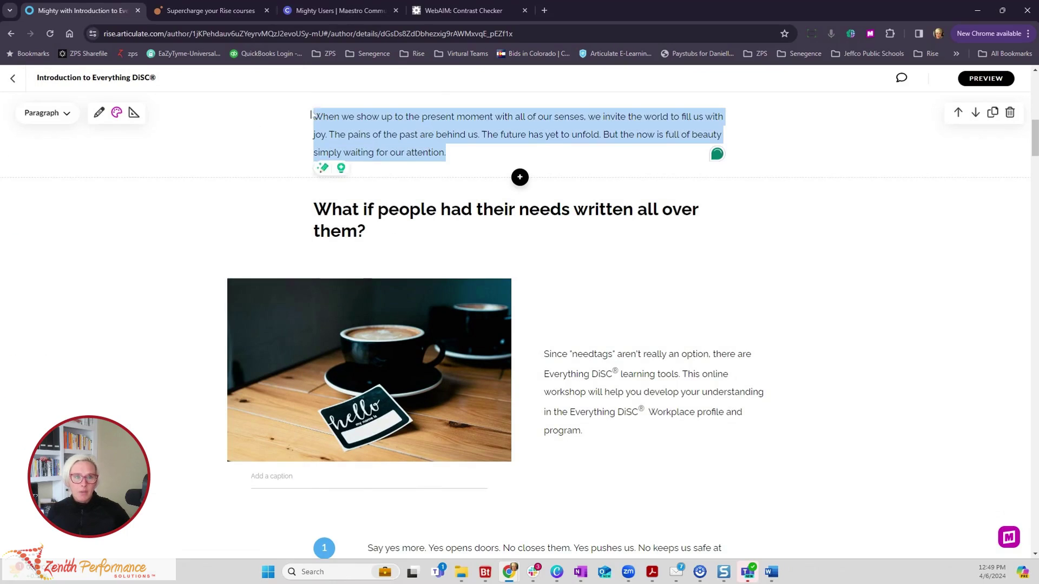
key(BackSpace)
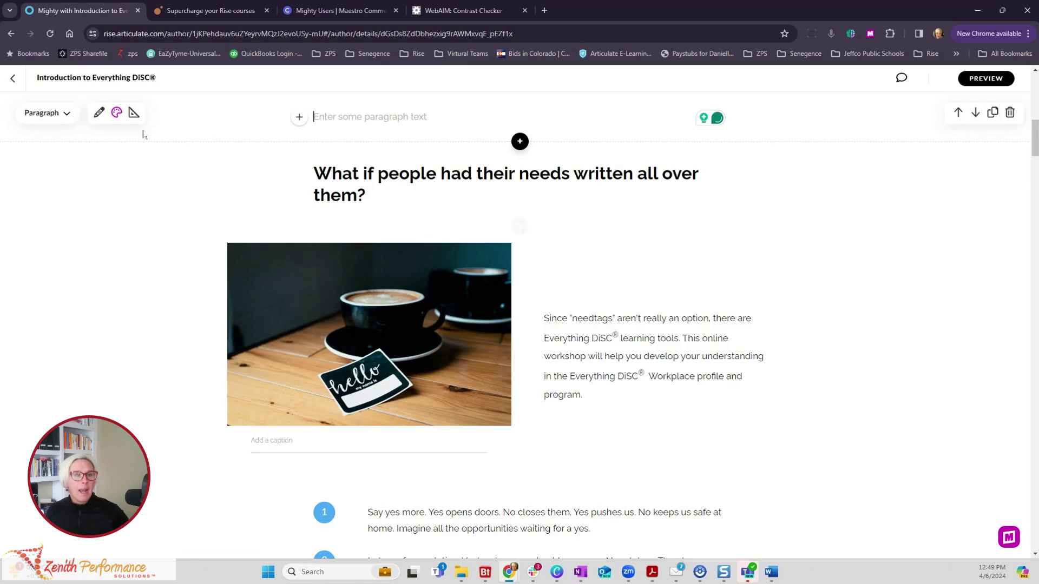
Step: Give the empty paragraph block the Image background style and set its top and bottom padding to 0
click(99, 114)
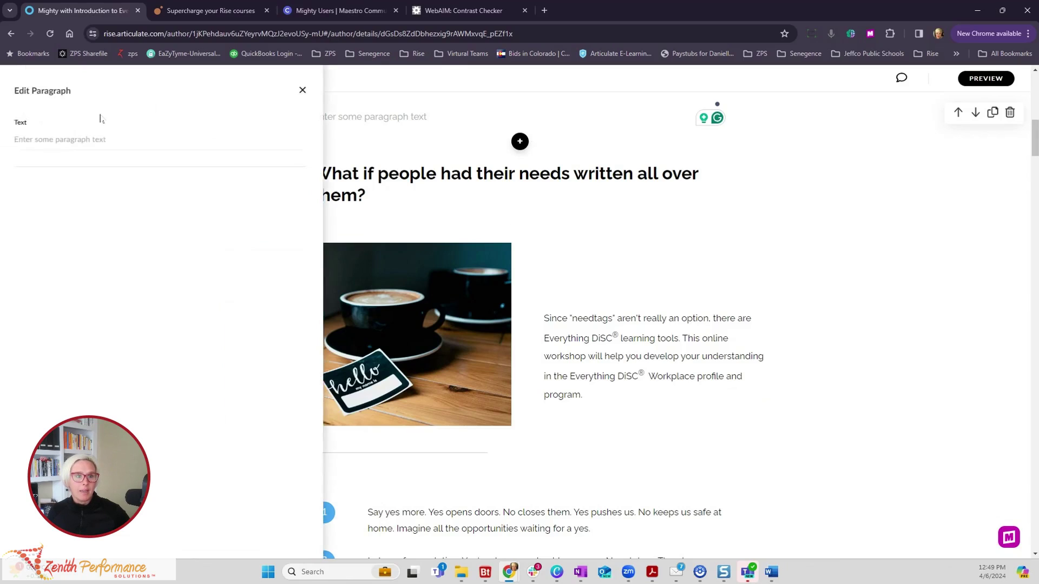
click(339, 121)
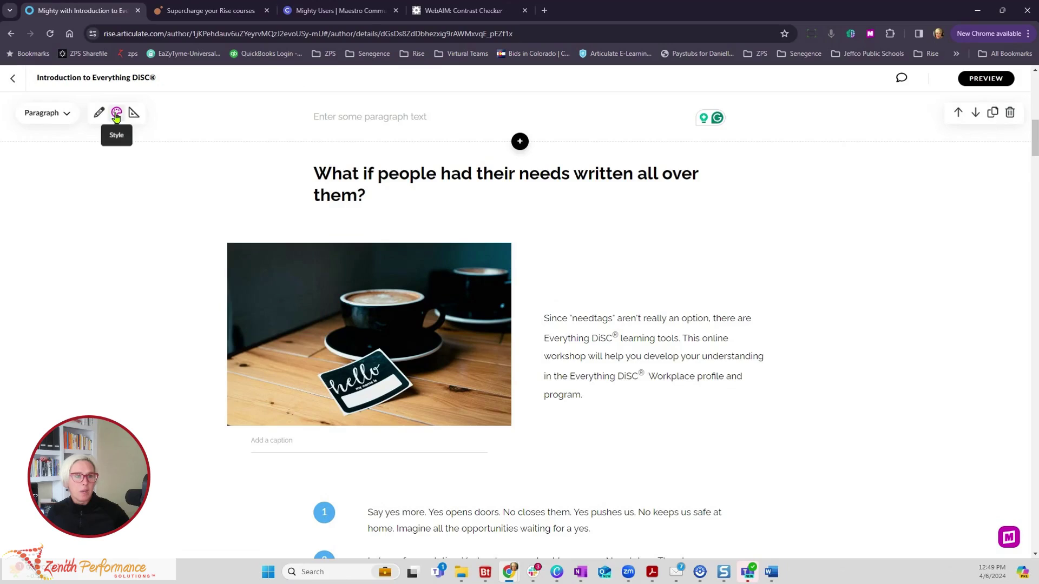
click(117, 116)
click(97, 422)
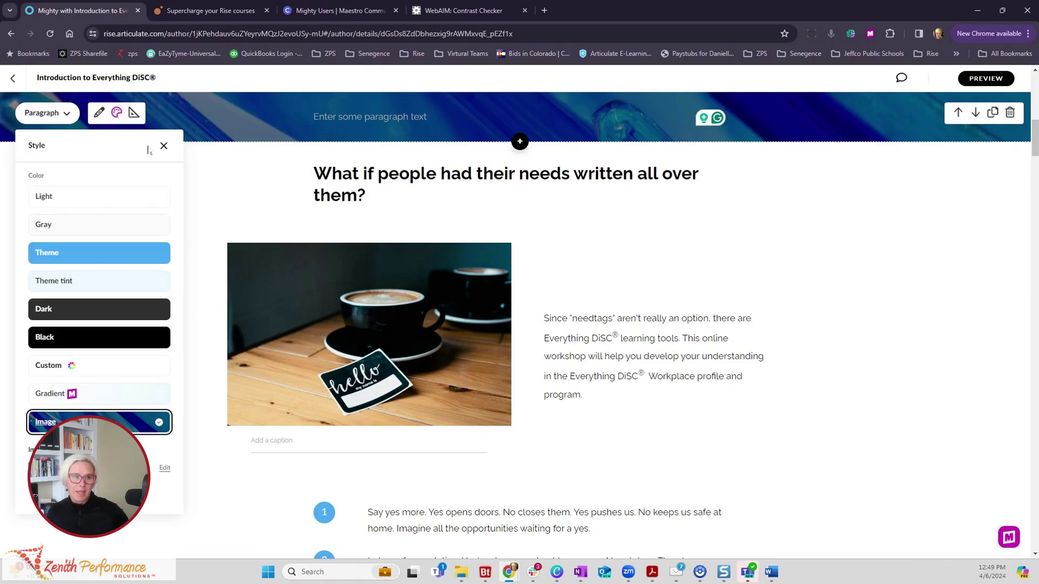
click(133, 113)
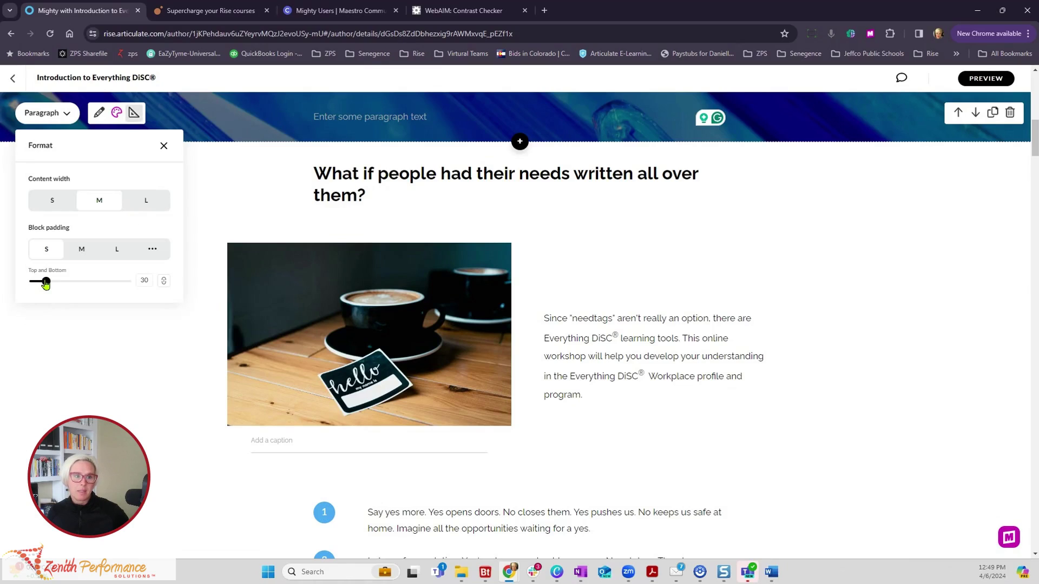
drag(46, 284, 30, 282)
click(844, 376)
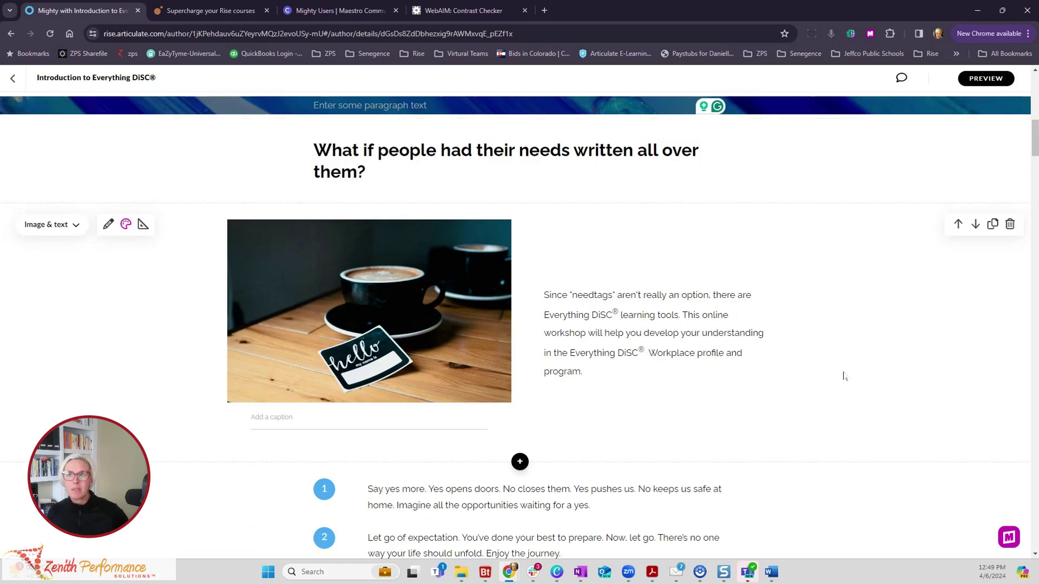
Step: Edit the Transition block below the Continue button, try the Line type and set its type to Image
scroll(465, 338, up, 4)
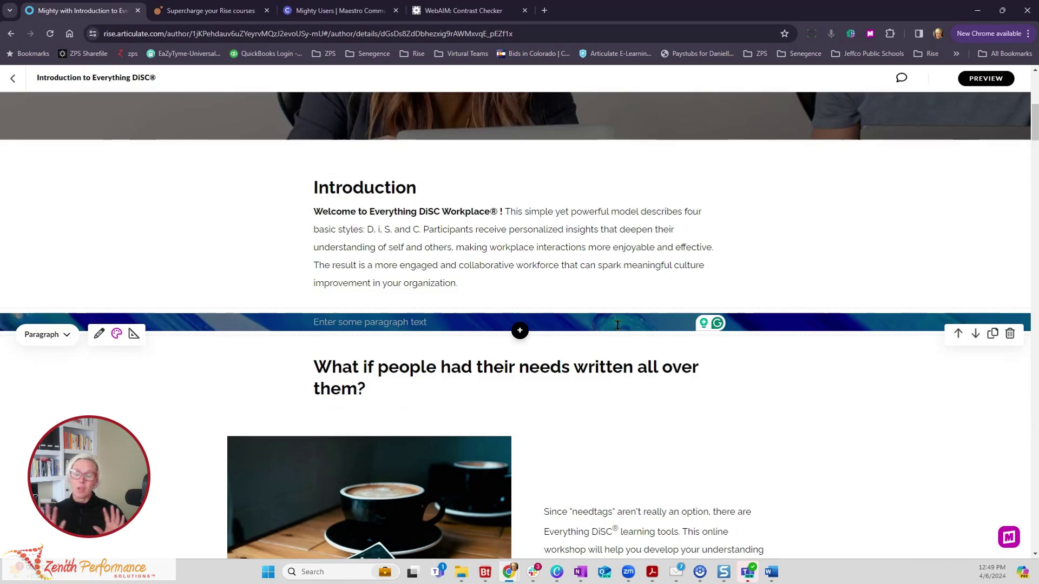
scroll(642, 314, down, 7)
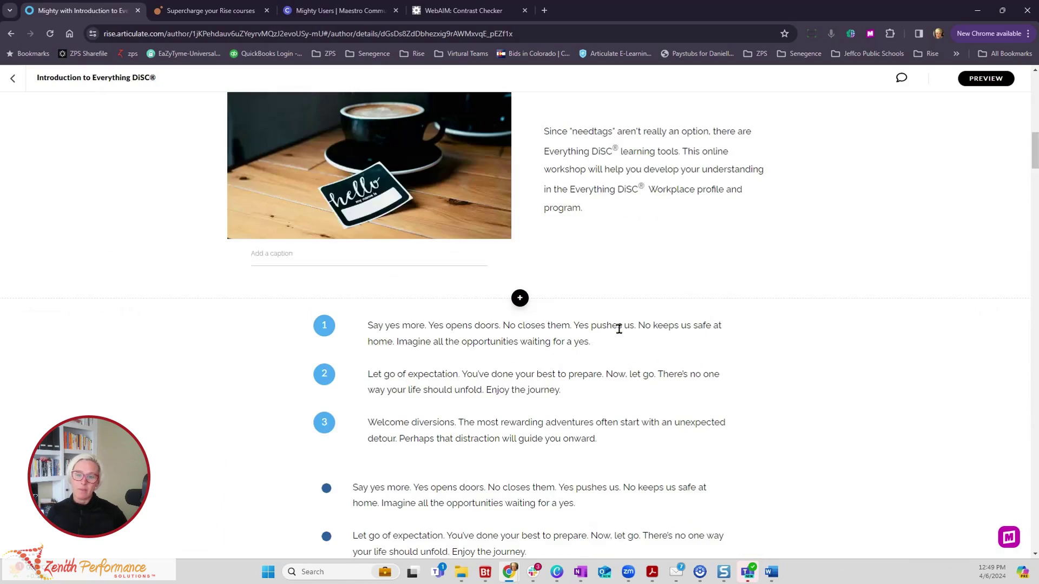
scroll(616, 346, down, 6)
scroll(433, 308, down, 7)
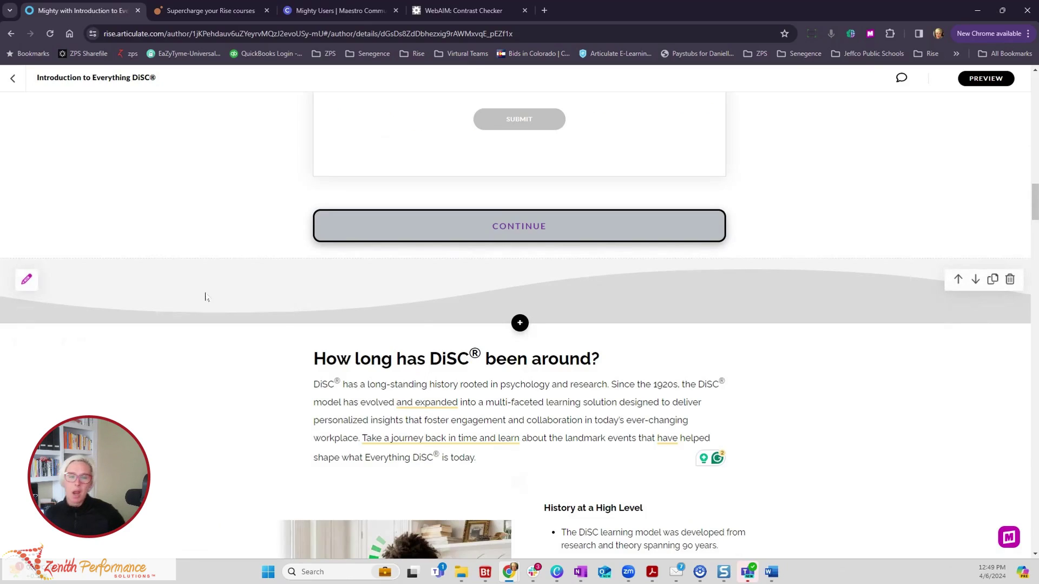
click(25, 282)
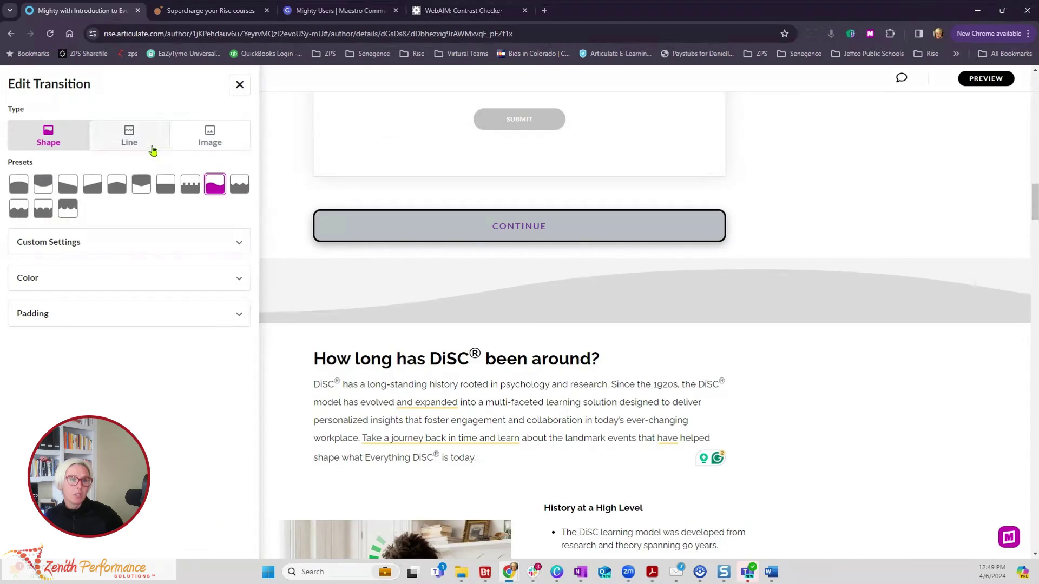
click(132, 141)
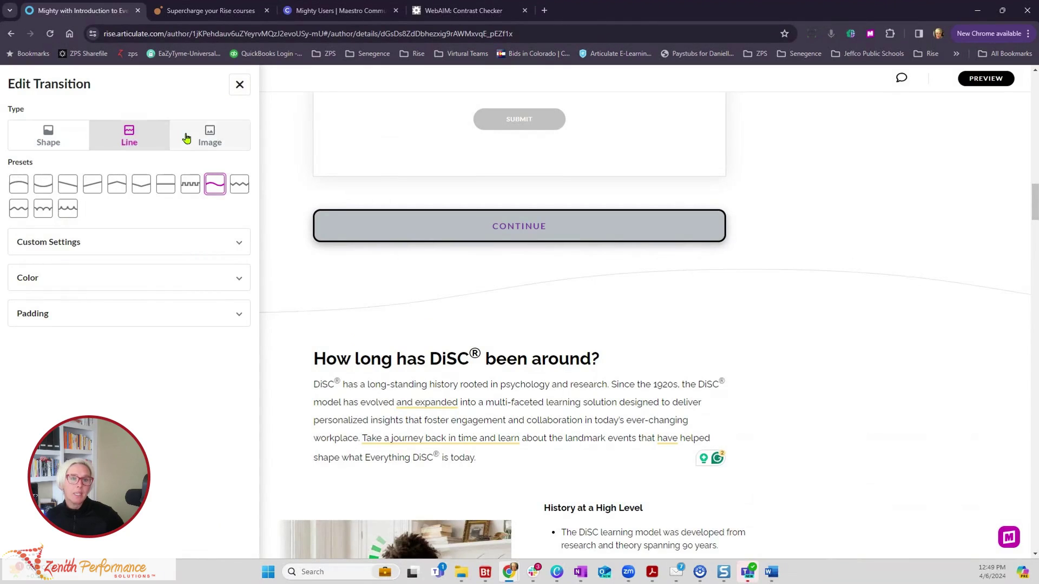
click(210, 142)
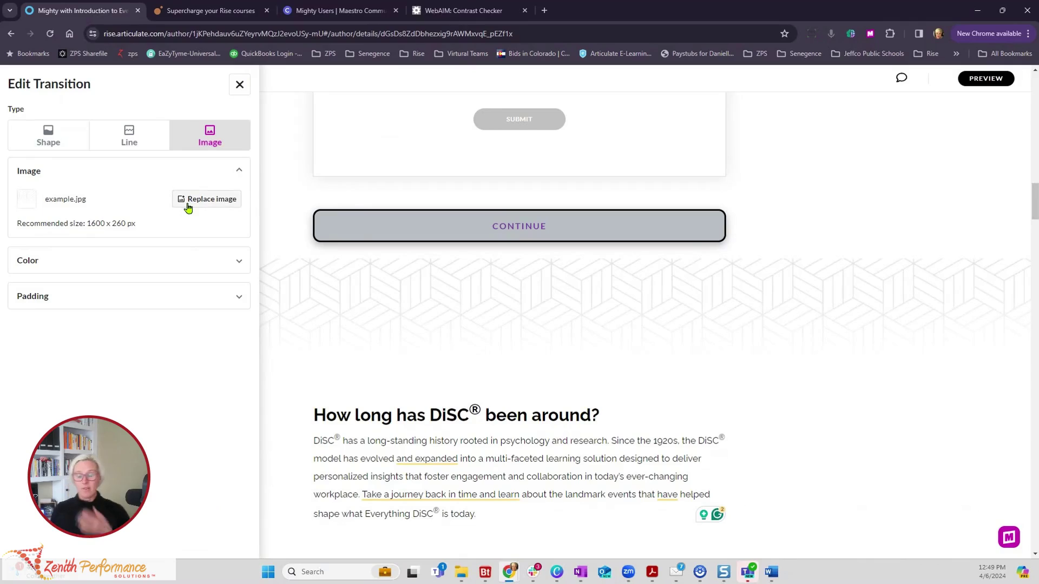
Step: Set the image transition's background color to purple #7837A8, and adjust it to the custom shade #813BB3
click(160, 271)
click(27, 294)
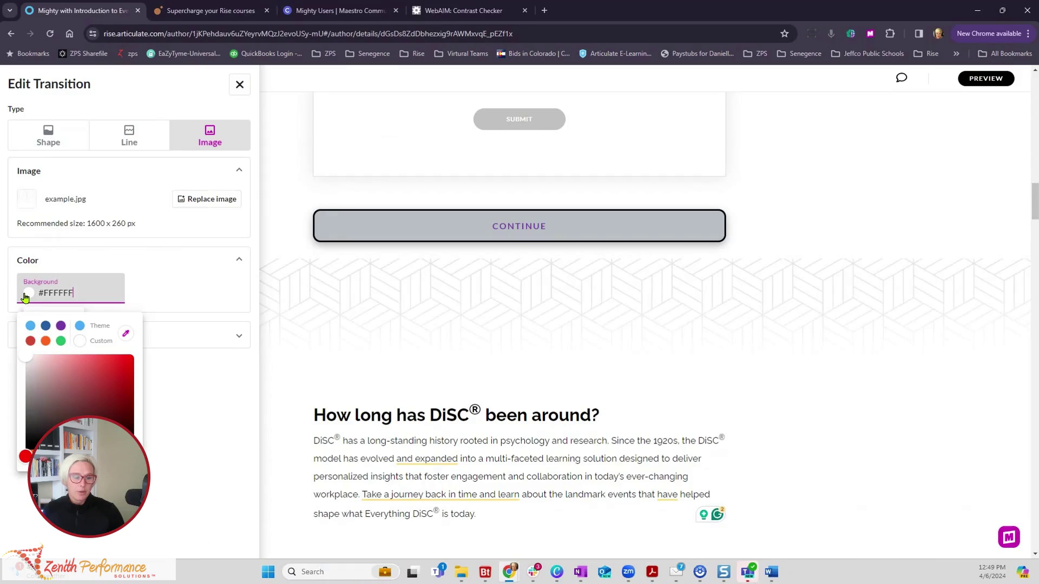
click(59, 326)
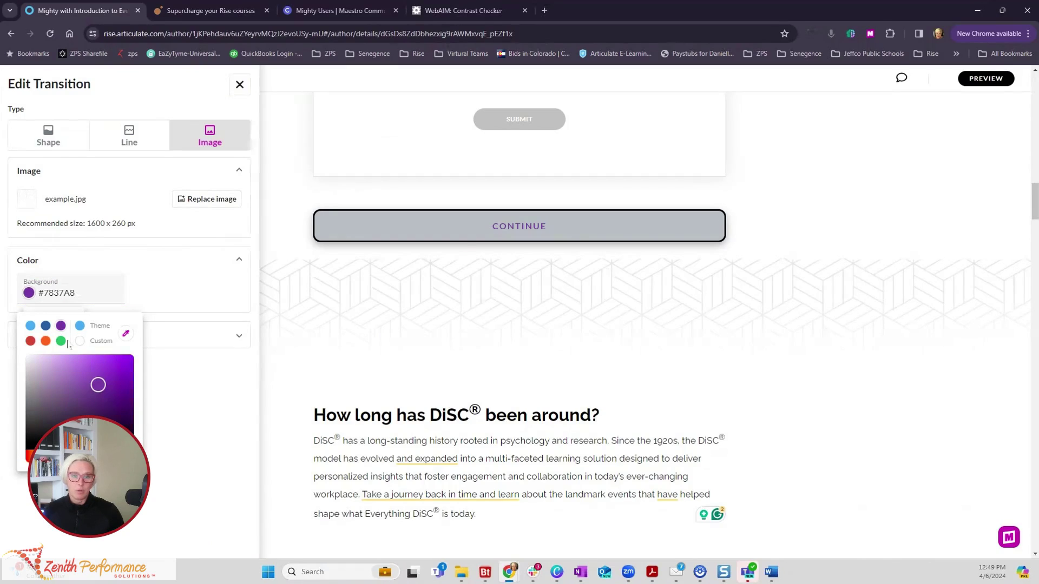
click(98, 381)
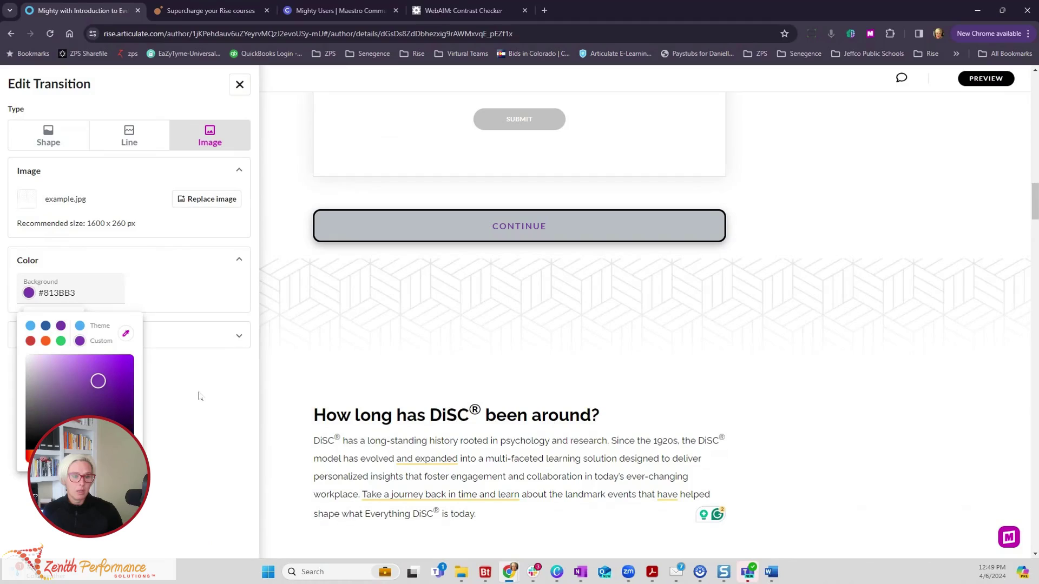
click(199, 397)
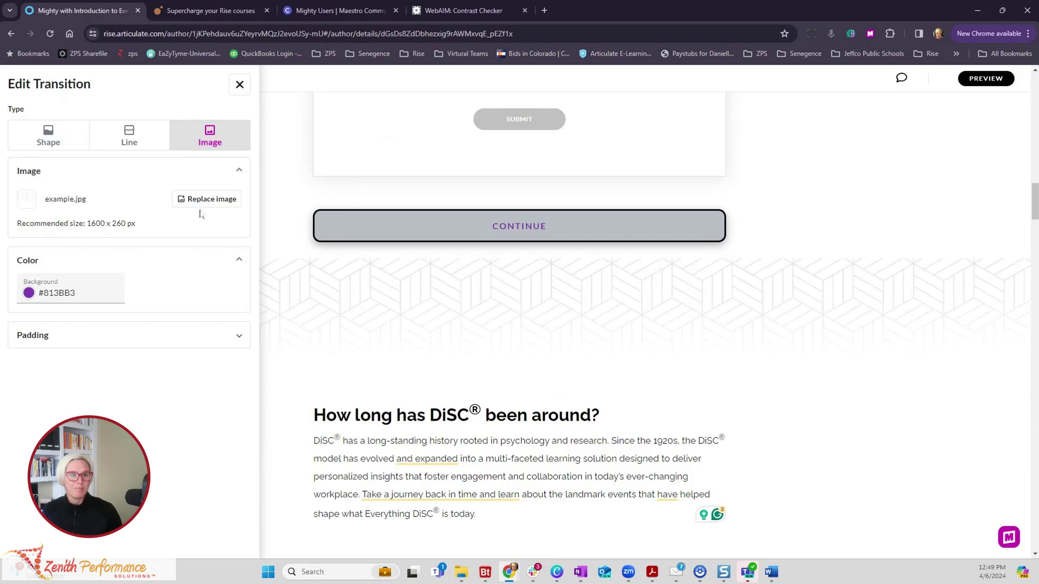
Step: Check the image transition's padding settings and replace its example image with "Can I make a collaborative calendar in canva.png"
click(107, 335)
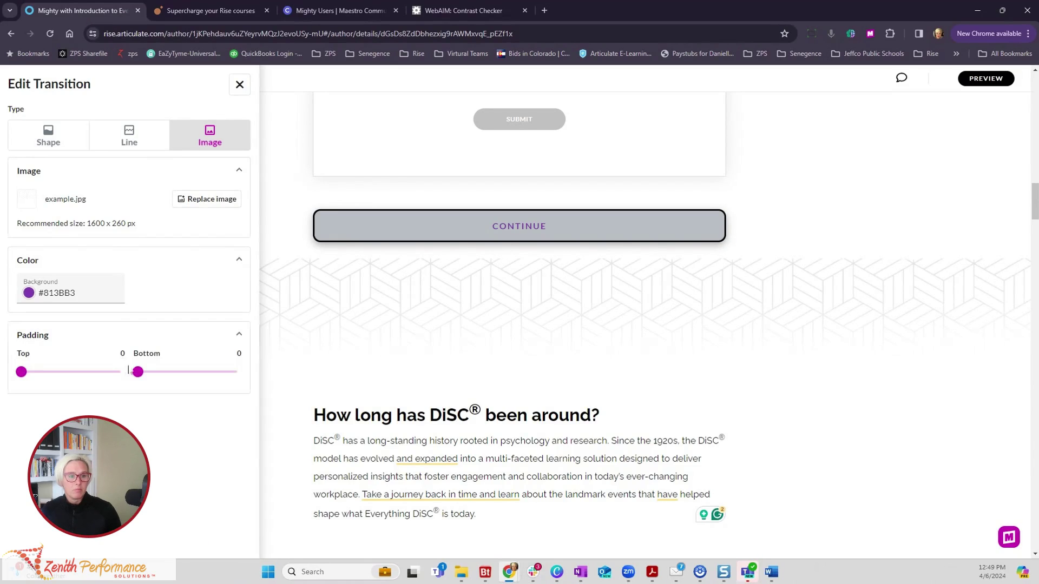
click(601, 313)
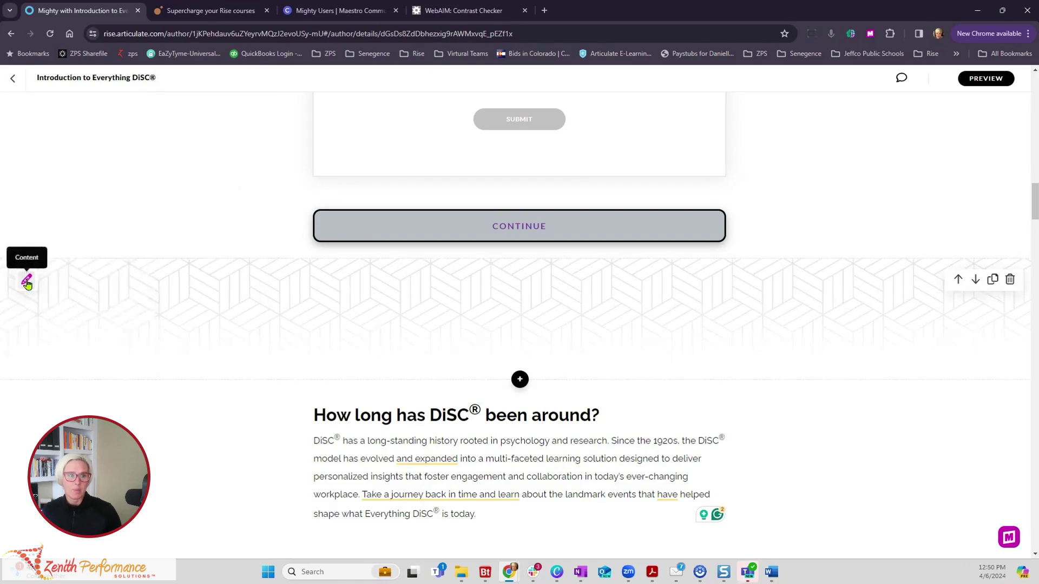
click(26, 282)
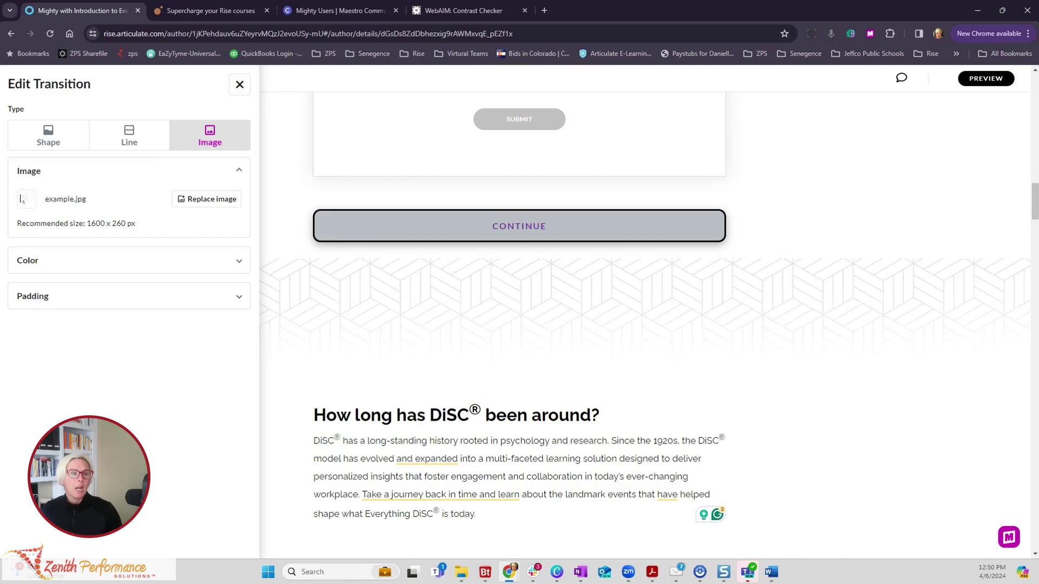
click(190, 201)
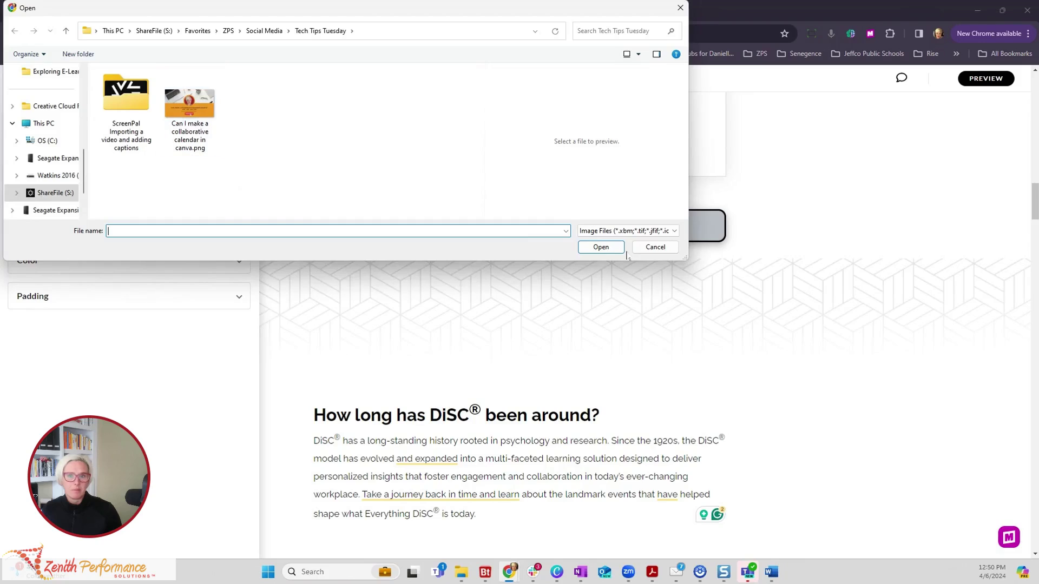
click(193, 102)
click(600, 246)
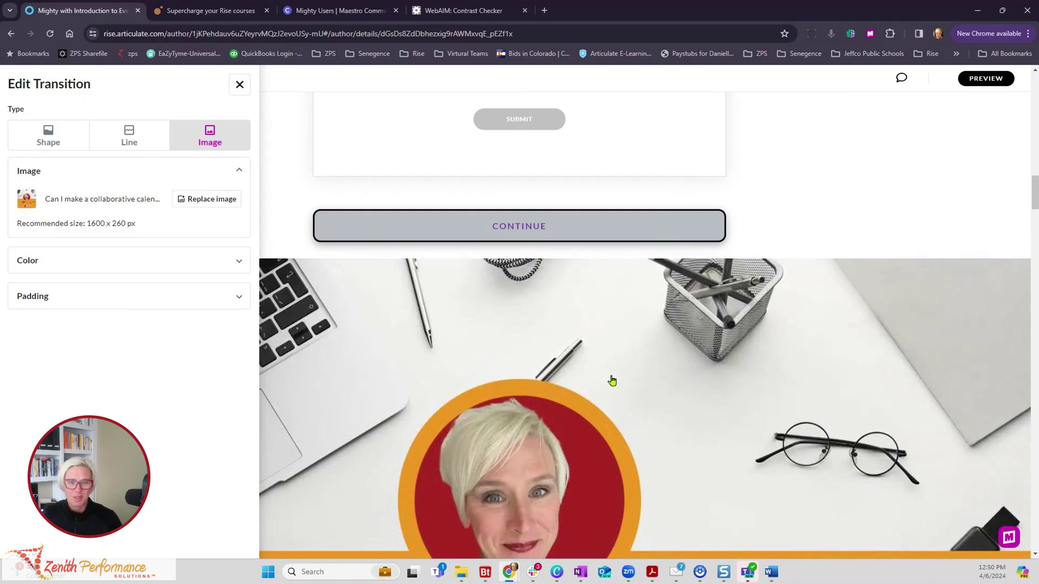
click(612, 380)
scroll(638, 410, down, 3)
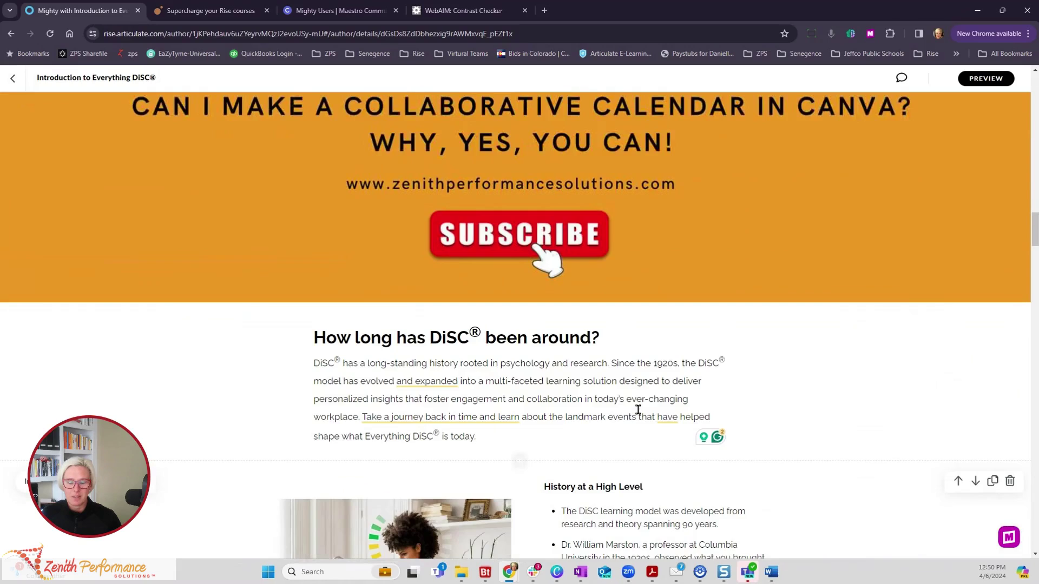
scroll(641, 410, up, 5)
scroll(645, 410, up, 2)
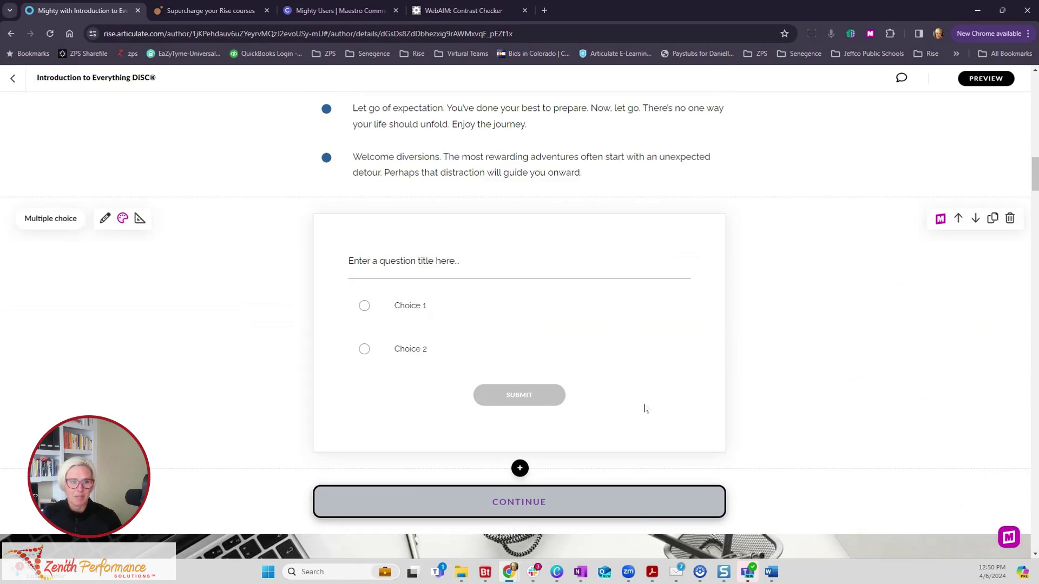
scroll(645, 408, down, 3)
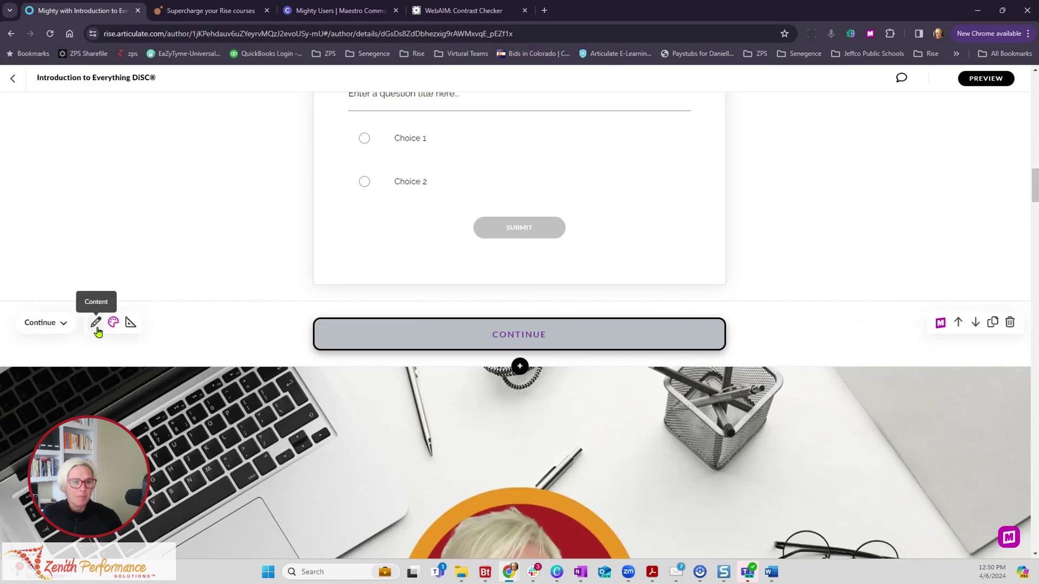
Step: Edit the transition below the Continue button, setting its type to Shape with the bowl-shaped curve preset
click(26, 388)
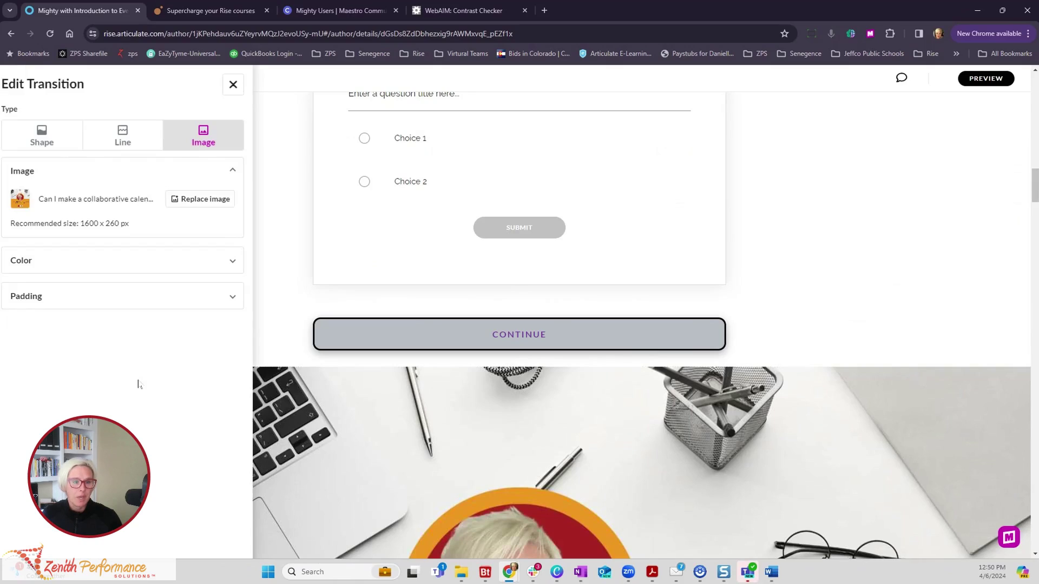
click(54, 140)
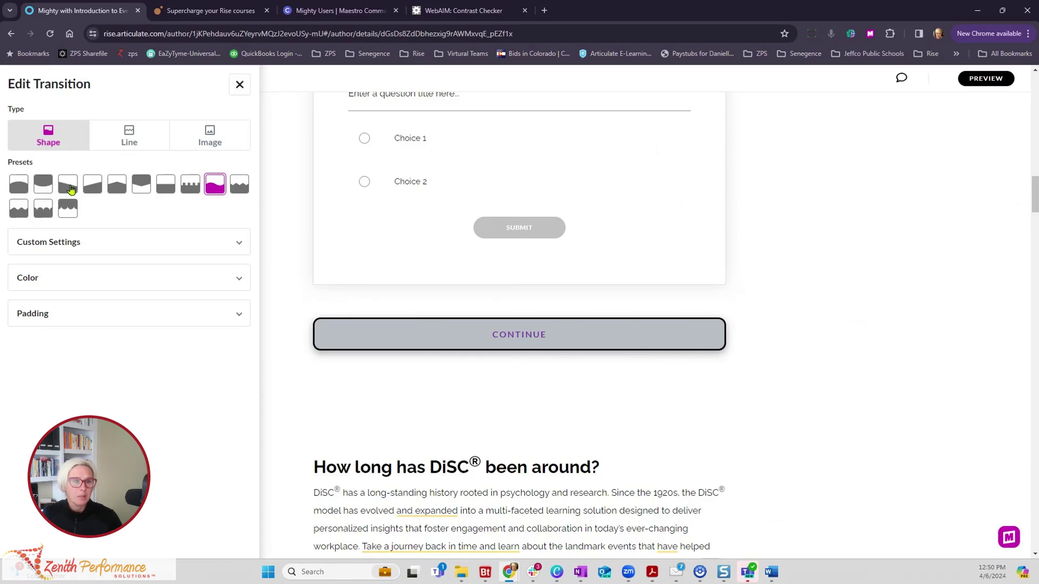
click(45, 186)
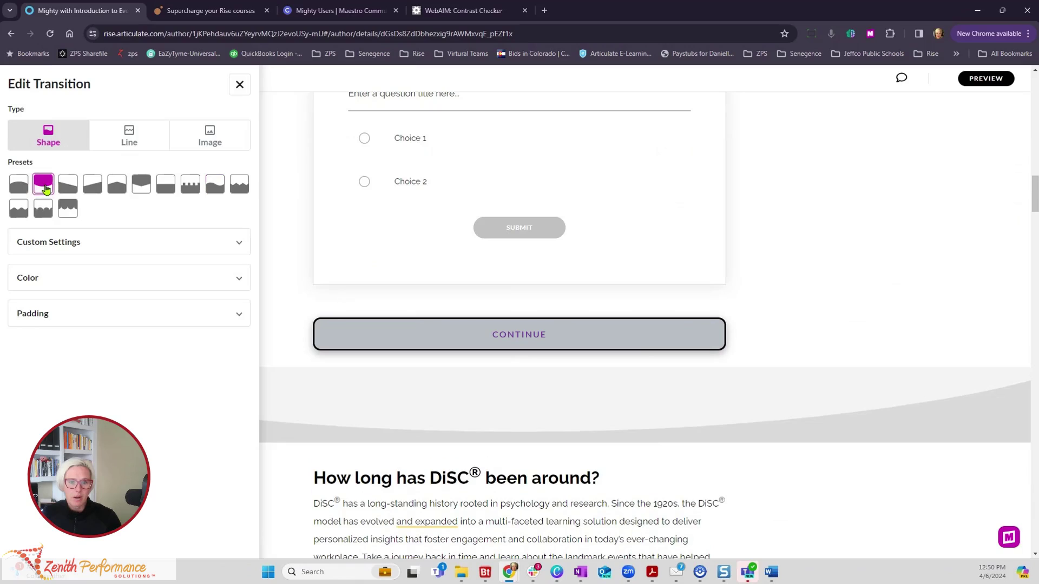
Step: Try the Square style on the shape transition, set its style to Sharp and flip it vertically
click(74, 252)
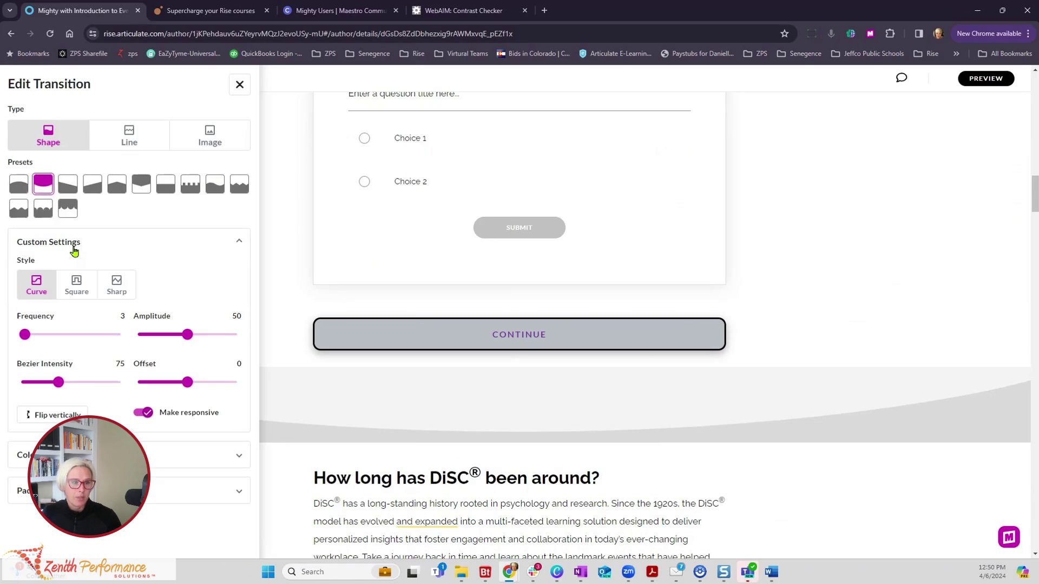
click(116, 290)
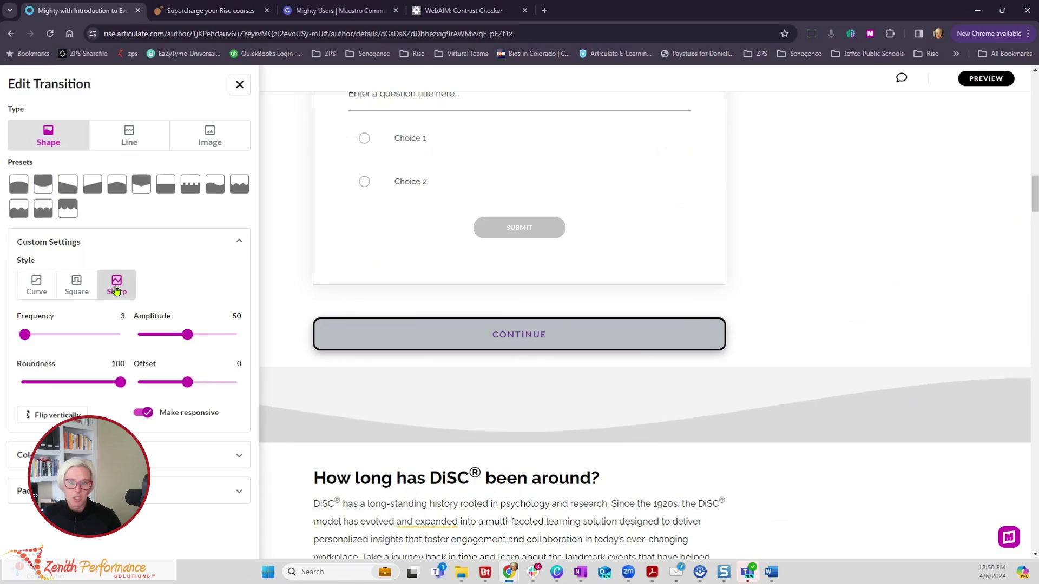
click(76, 288)
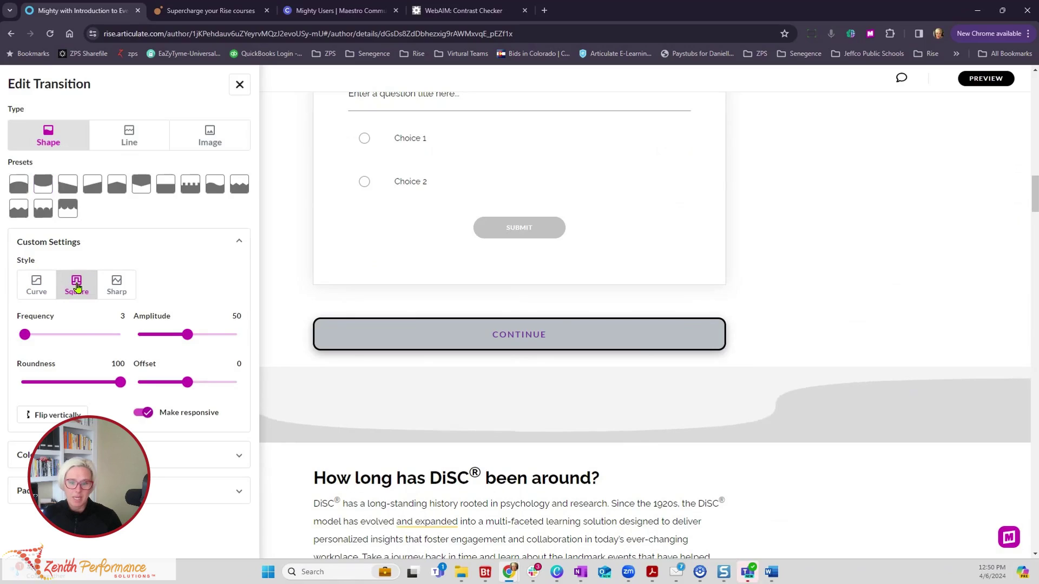
click(109, 286)
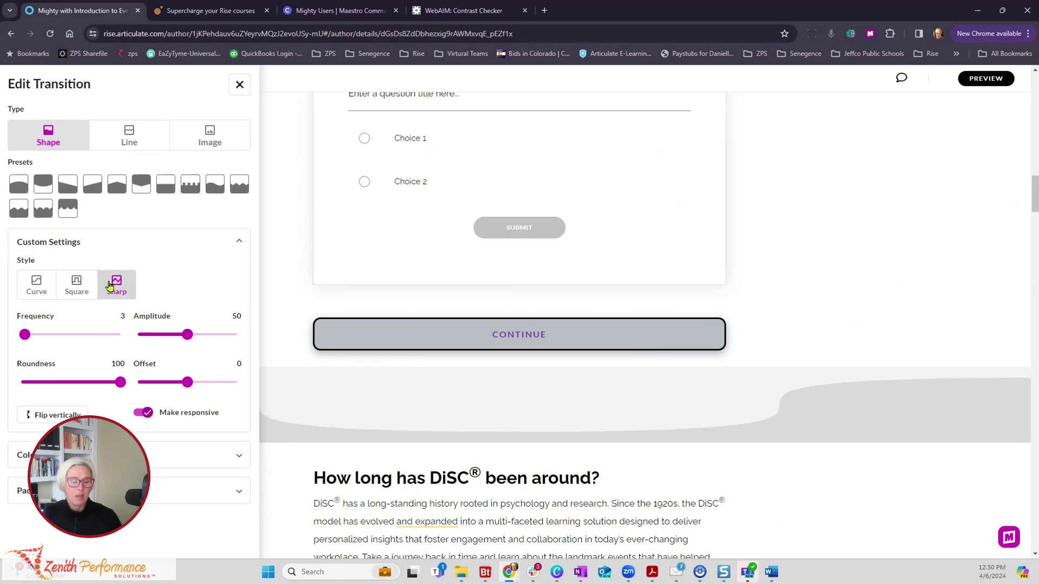
click(39, 421)
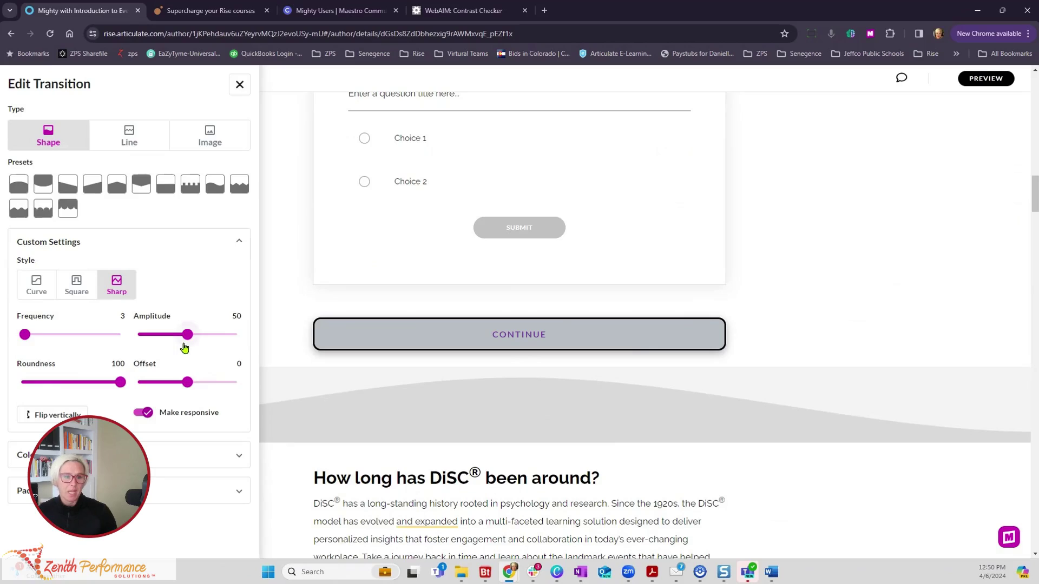
Step: Set the shape transition's amplitude to 87, frequency to 2, roundness to 100 and offset to -5
drag(184, 347, 225, 341)
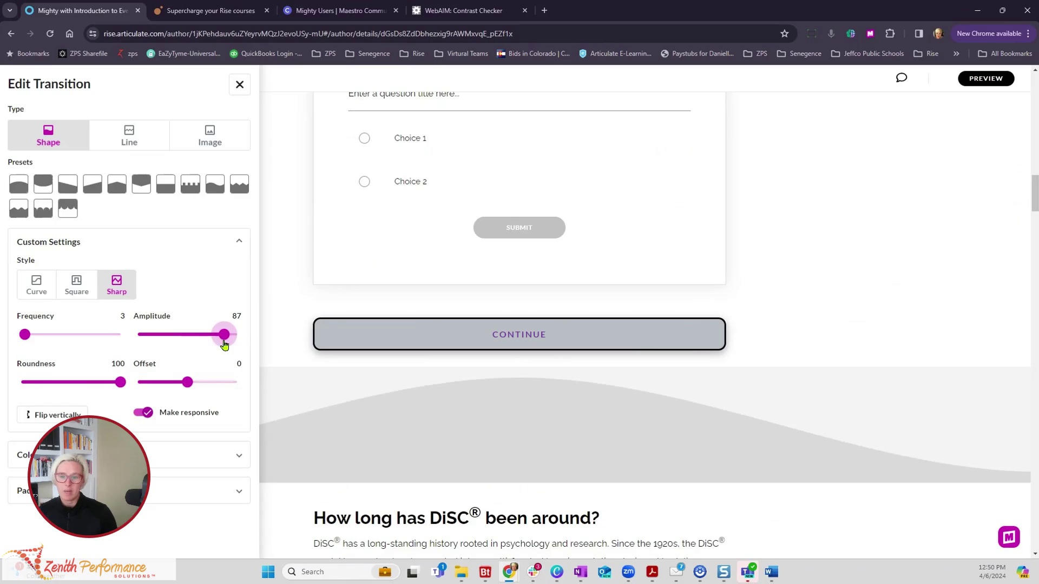
mouse_move(25, 335)
mouse_down()
mouse_move(66, 337)
mouse_move(21, 336)
mouse_up()
mouse_move(119, 382)
mouse_down()
mouse_move(61, 397)
mouse_move(120, 383)
mouse_up()
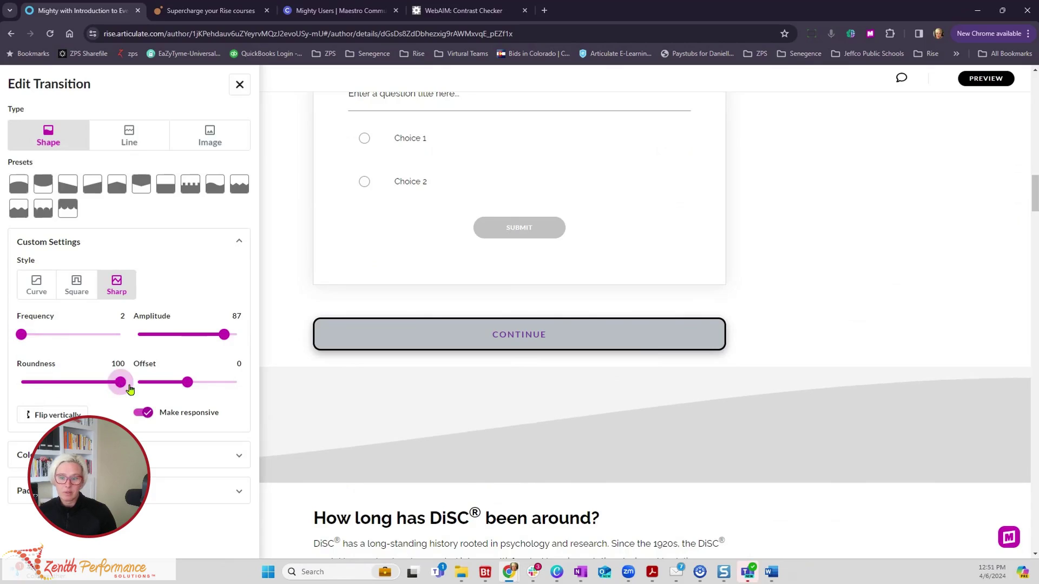
click(162, 383)
drag(163, 385, 185, 383)
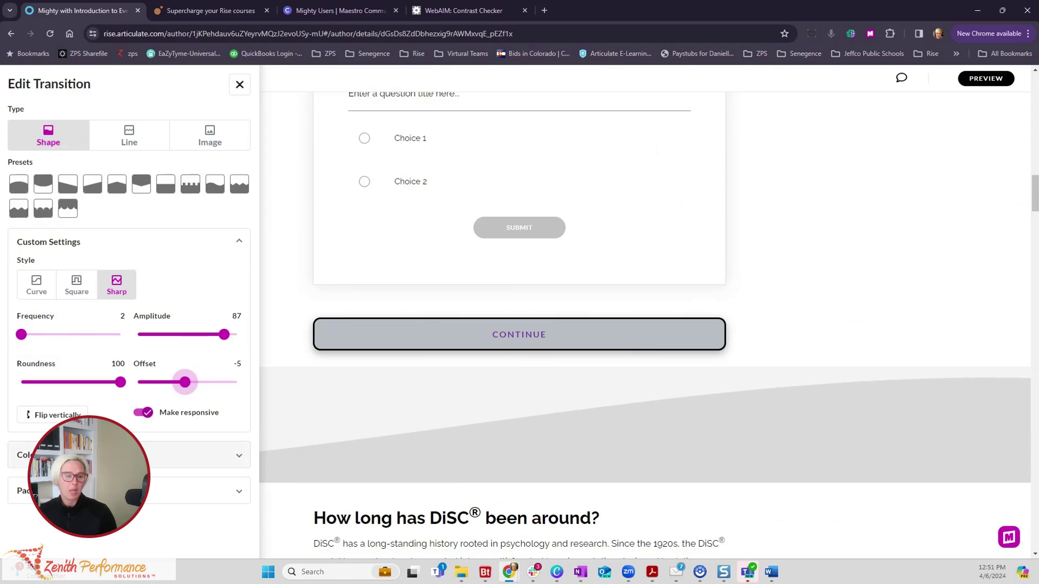
Step: Examine the shape transition's Color and Padding settings and how it meets the adjacent blocks
click(120, 455)
scroll(34, 495, down, 1)
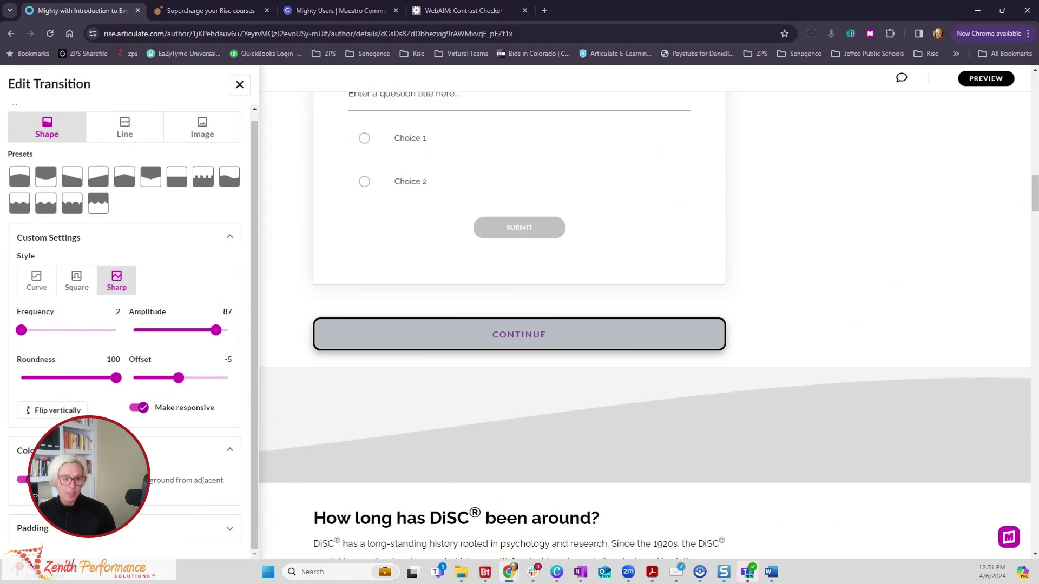
scroll(35, 495, down, 3)
scroll(35, 495, down, 3)
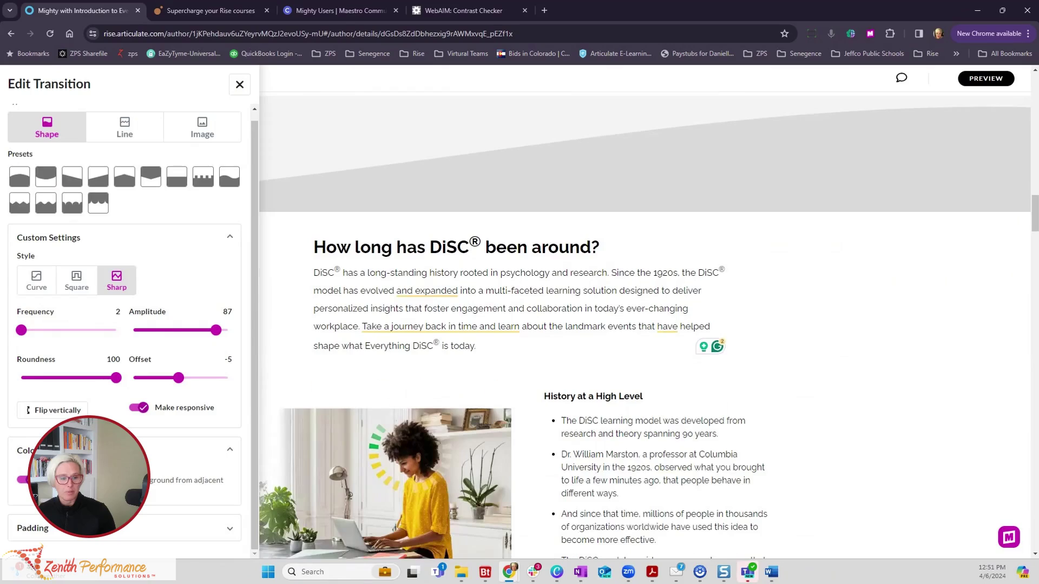
click(120, 528)
scroll(120, 528, down, 1)
scroll(60, 532, down, 1)
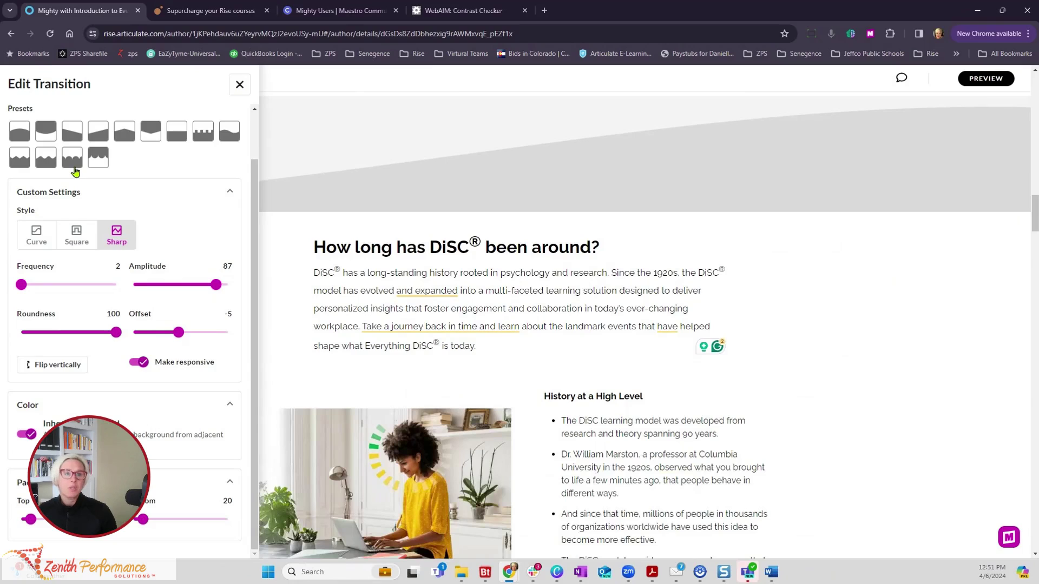
Step: Try the V-shaped and scalloped presets, and make the transition a Line type with the straight-line preset
click(141, 134)
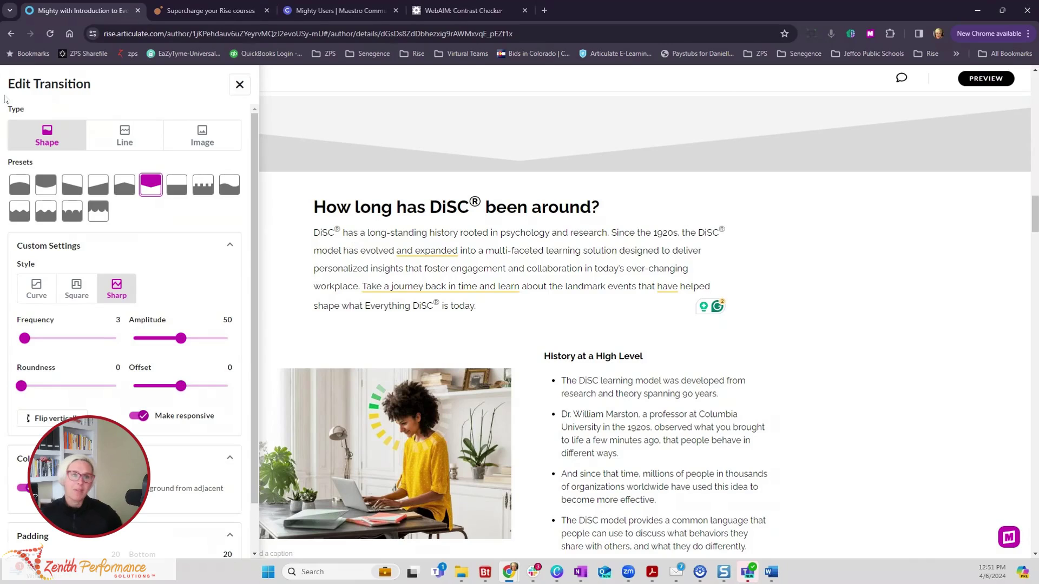
click(126, 138)
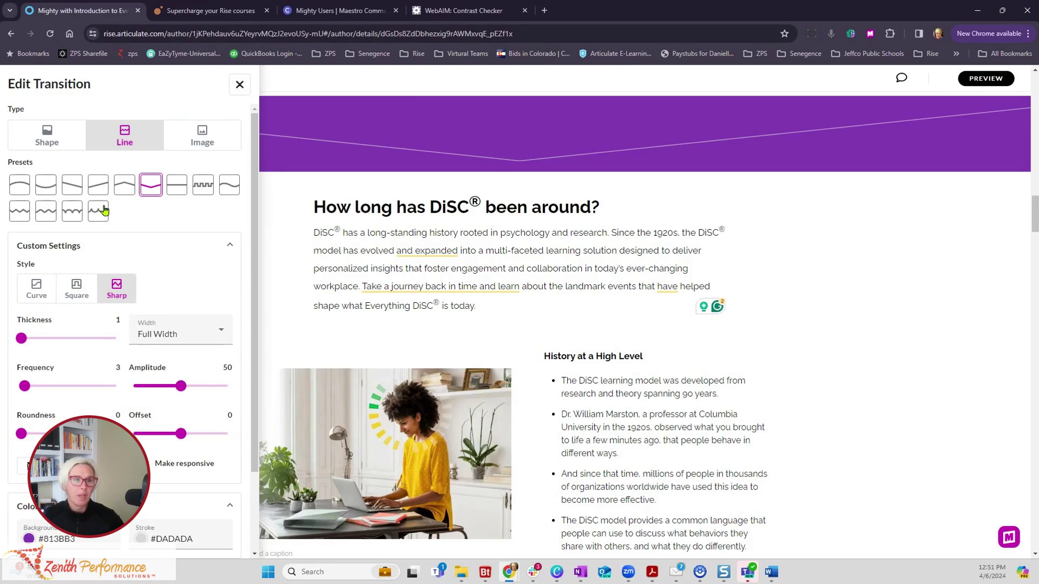
click(103, 211)
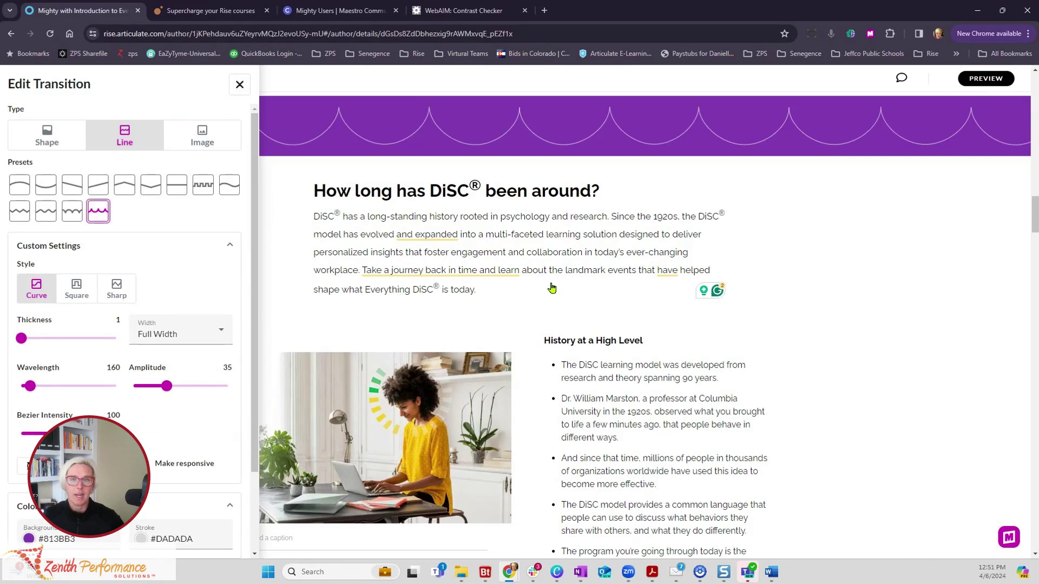
click(177, 188)
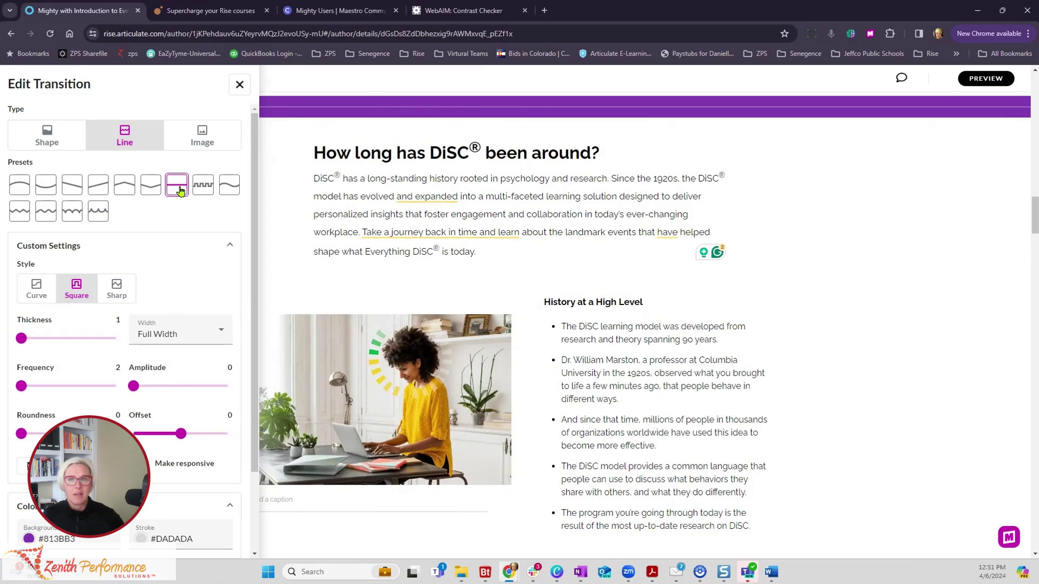
click(767, 224)
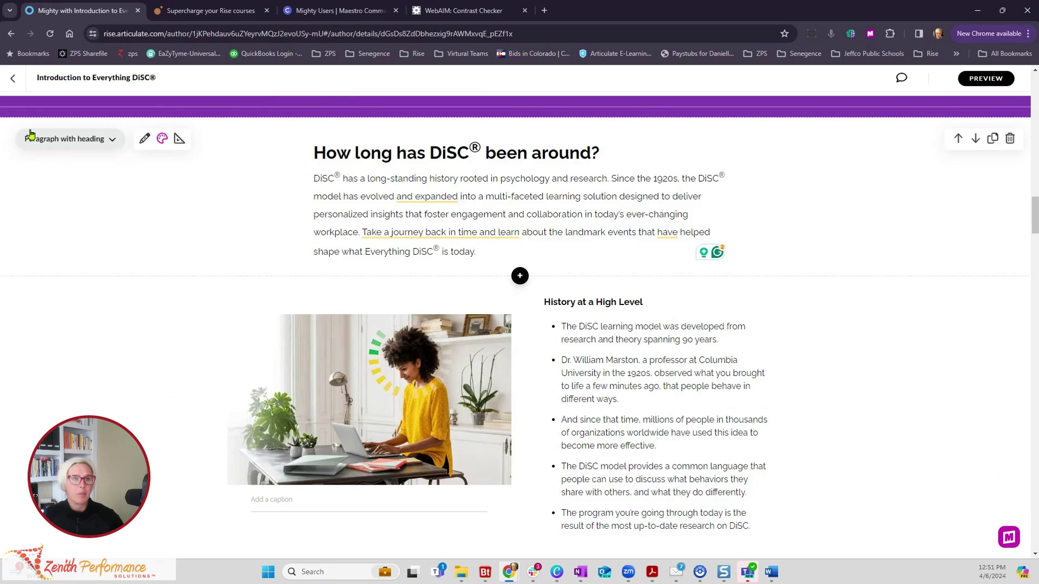
Step: Insert a Mighty Hotspot Question block below the "How long has DiSC been around?" paragraph
click(519, 277)
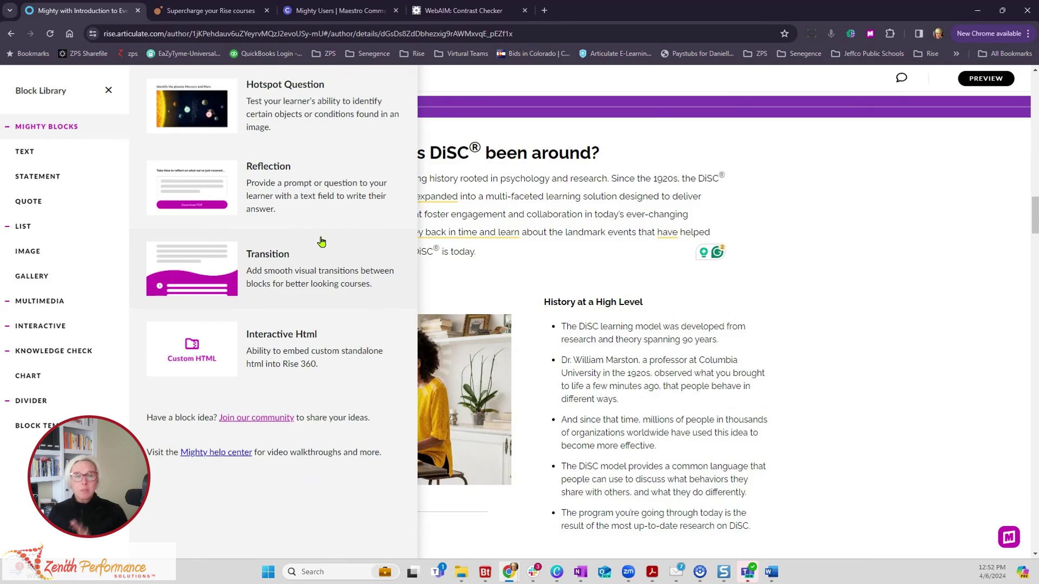
click(312, 116)
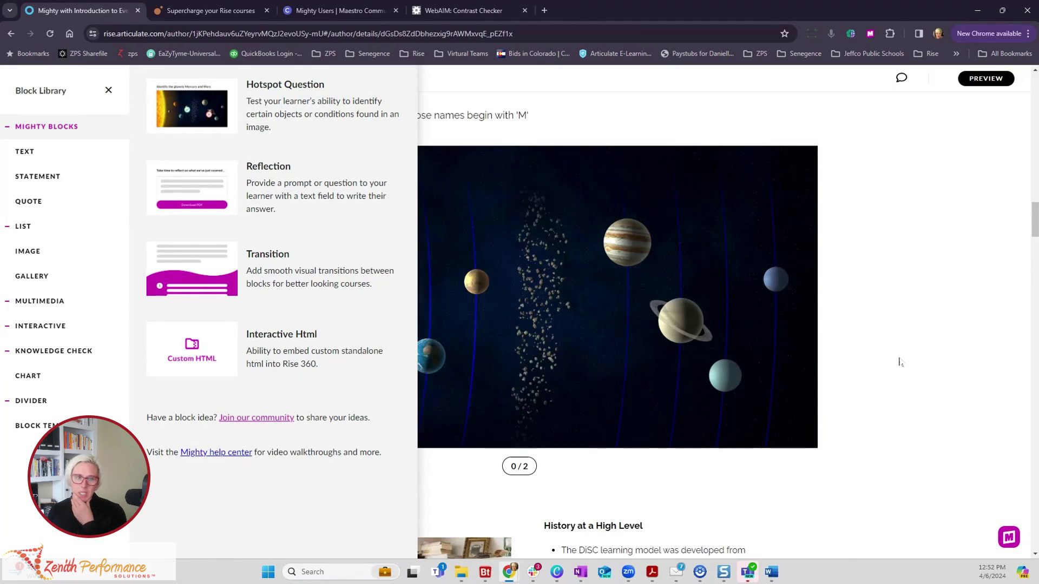
click(626, 379)
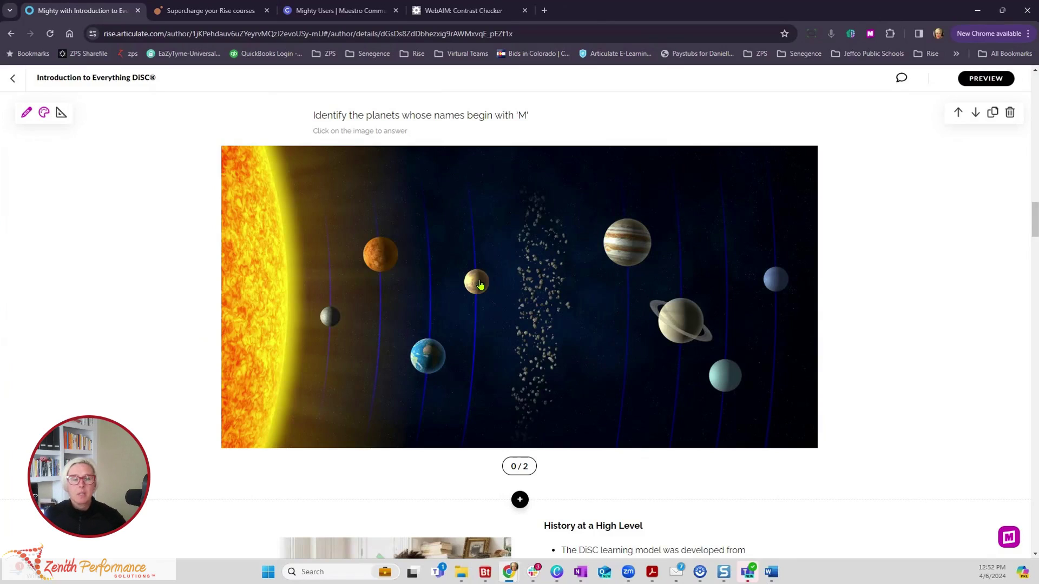
Step: Edit the hotspot question's content and set its image width to Full width
click(26, 115)
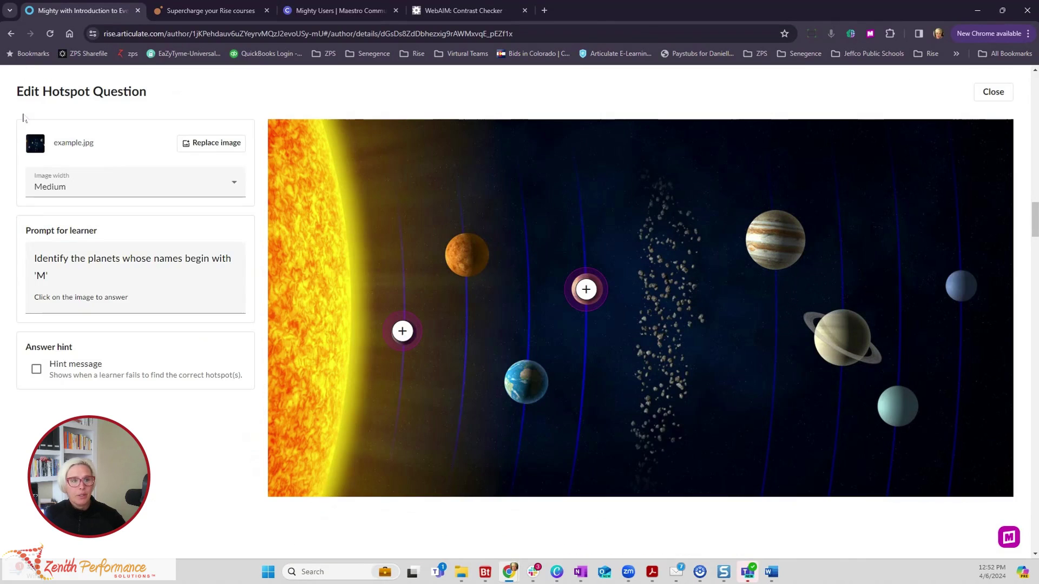
click(995, 92)
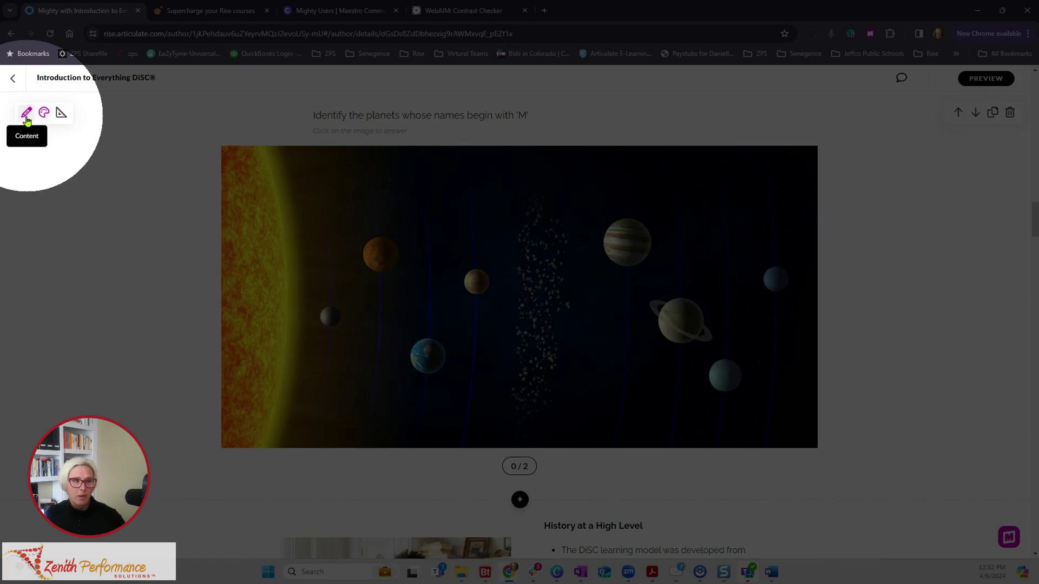
click(27, 113)
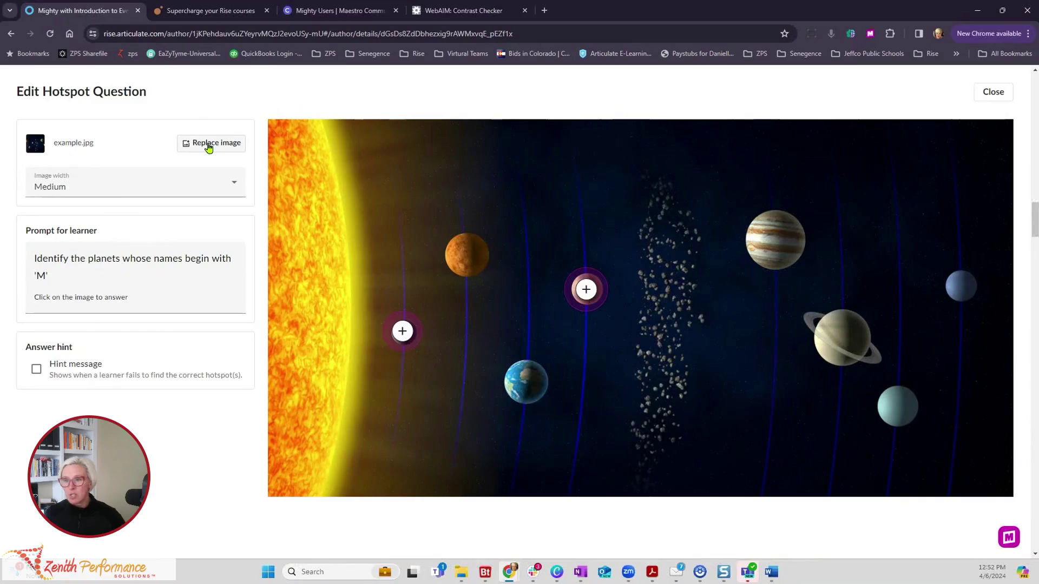
click(123, 187)
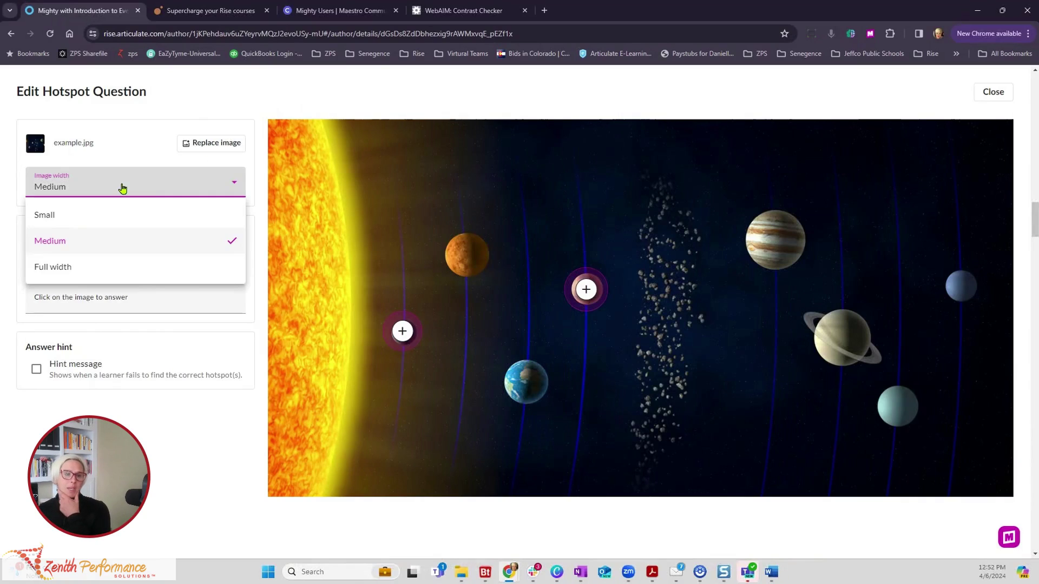
click(90, 268)
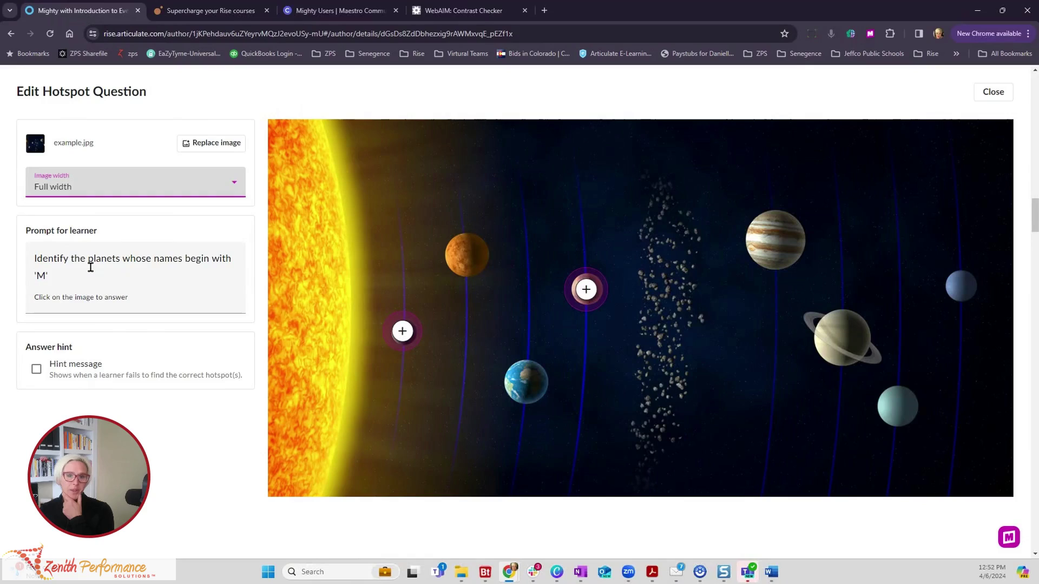
Step: Set the hotspot question's image width to Medium and review the learner prompt and its instruction text
click(87, 187)
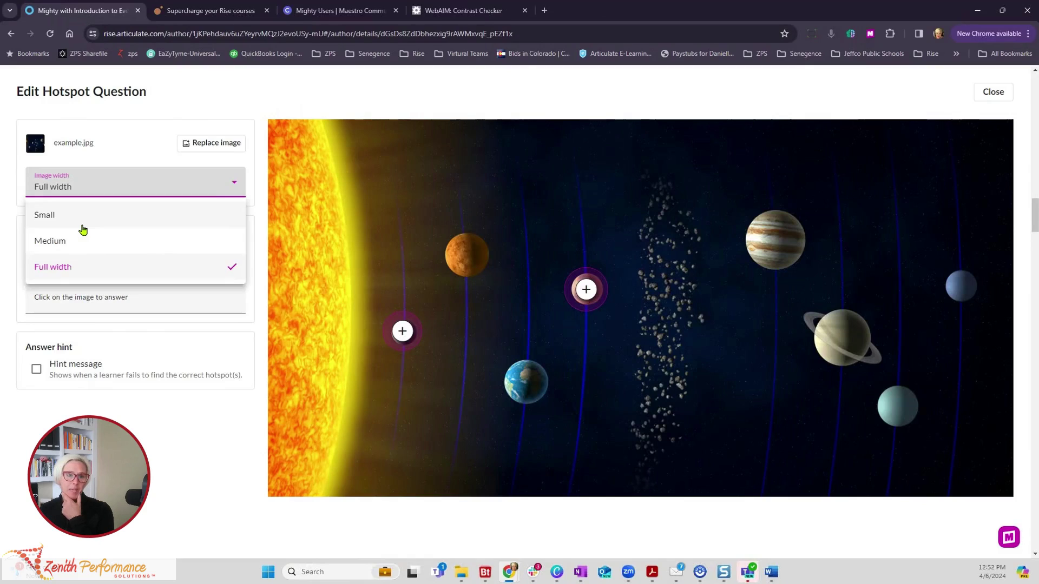
click(84, 241)
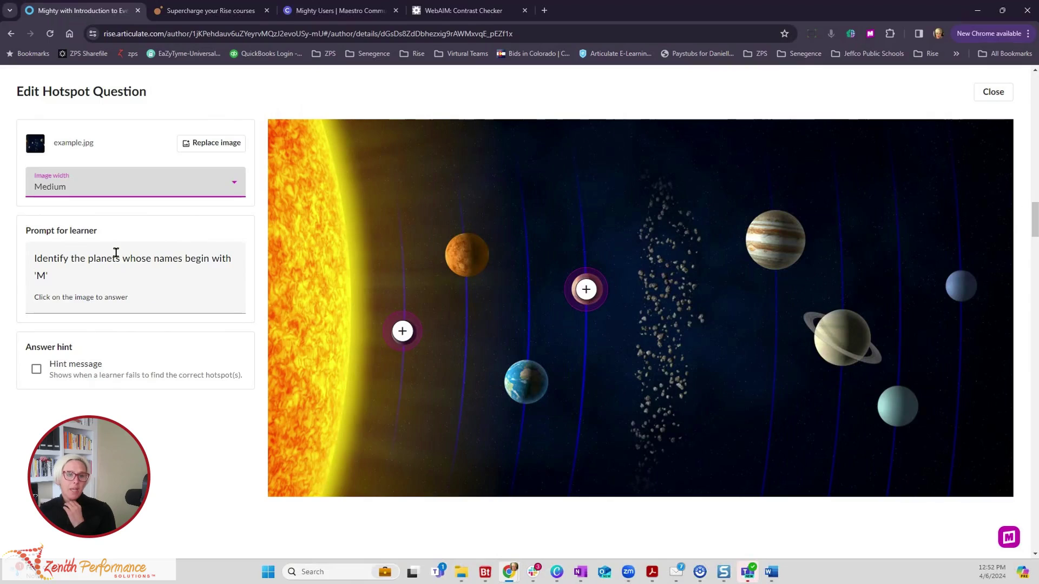
triple_click(66, 255)
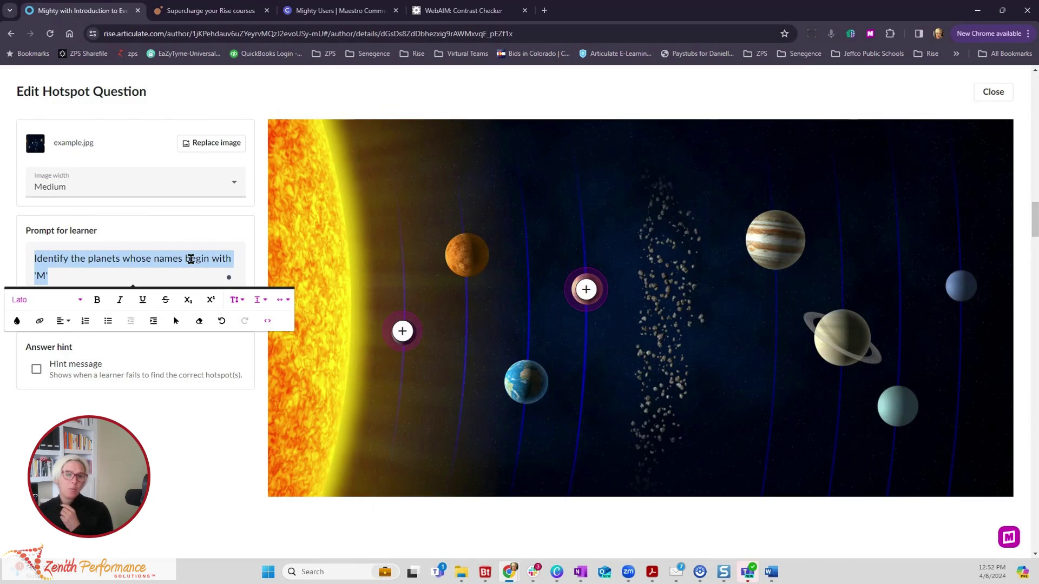
click(189, 262)
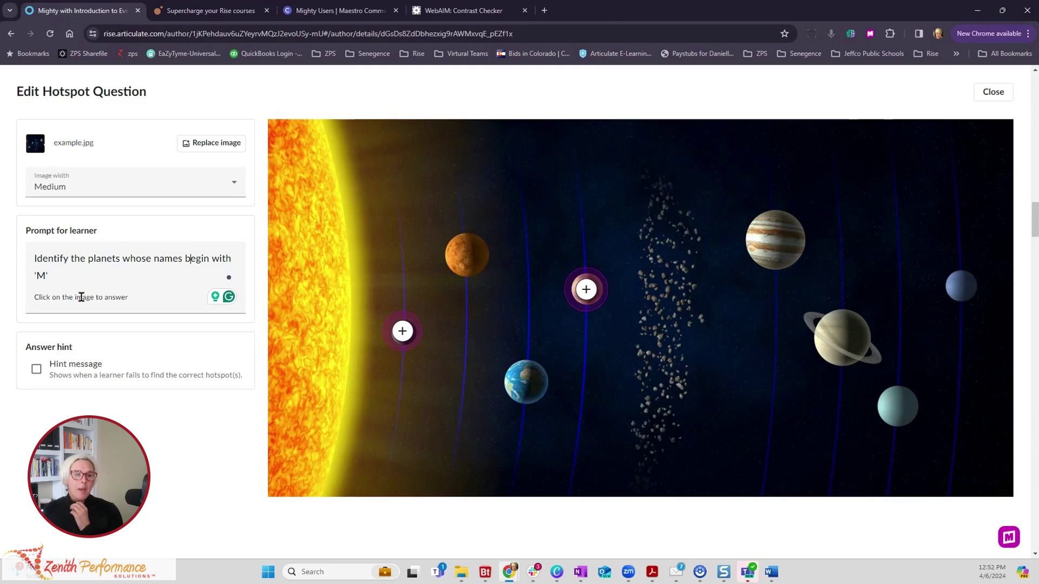
triple_click(140, 297)
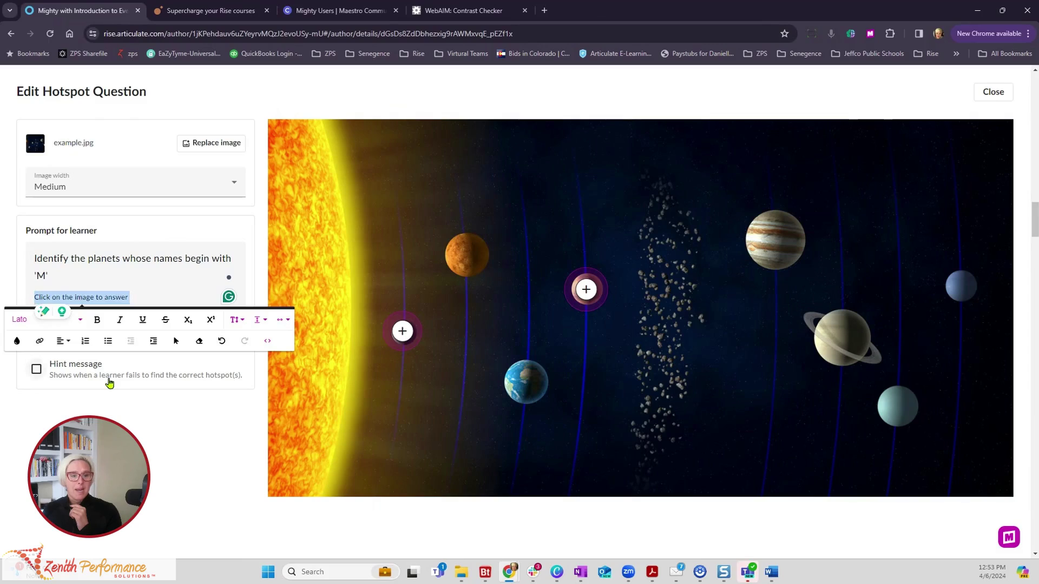
click(82, 382)
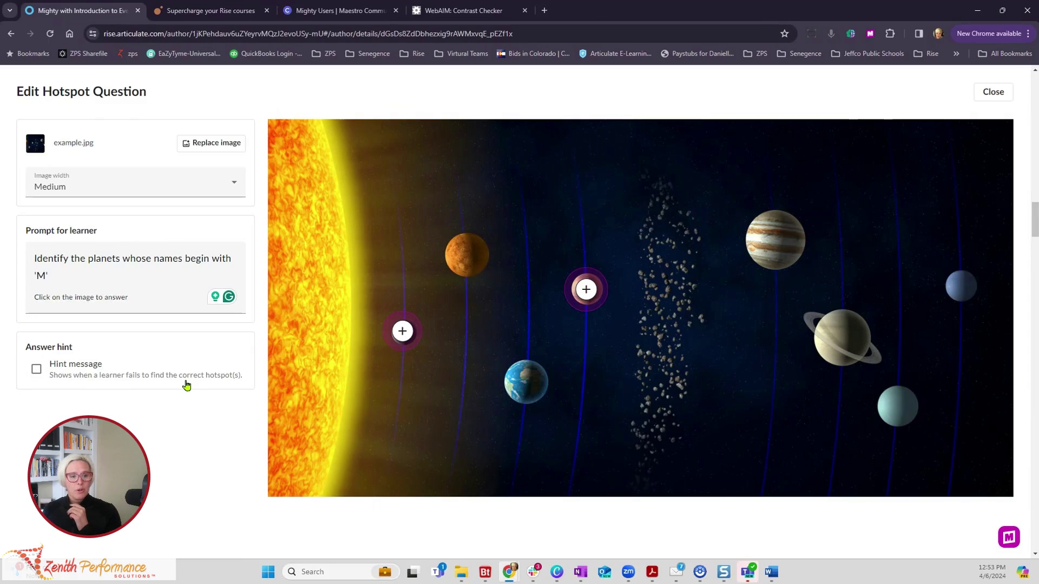
Step: Enable the hotspot question's hint message with the text "Here is your hint", shown on the 2nd failed attempt
click(36, 370)
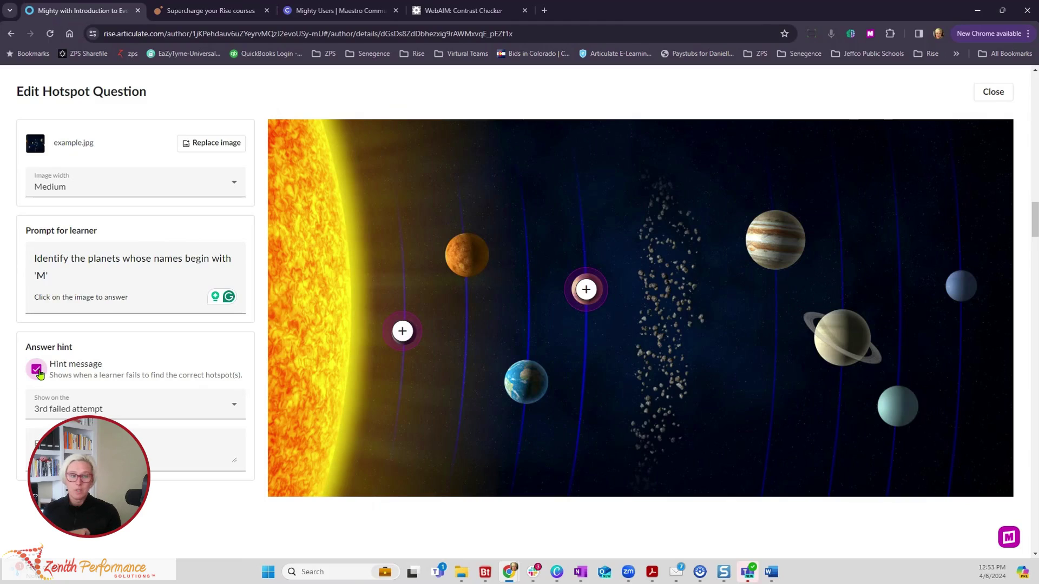
click(121, 411)
click(126, 412)
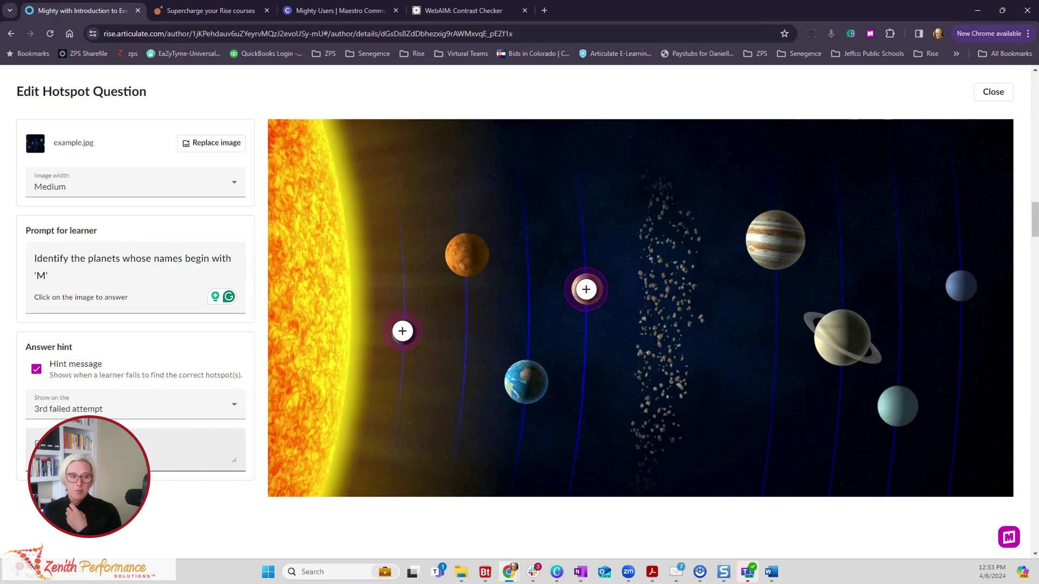
click(122, 446)
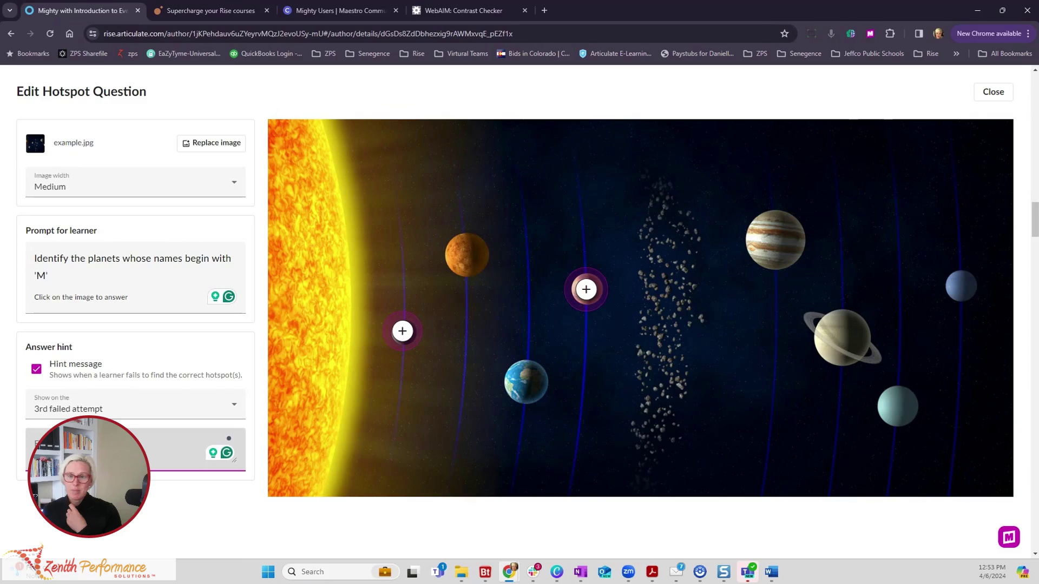
text(H)
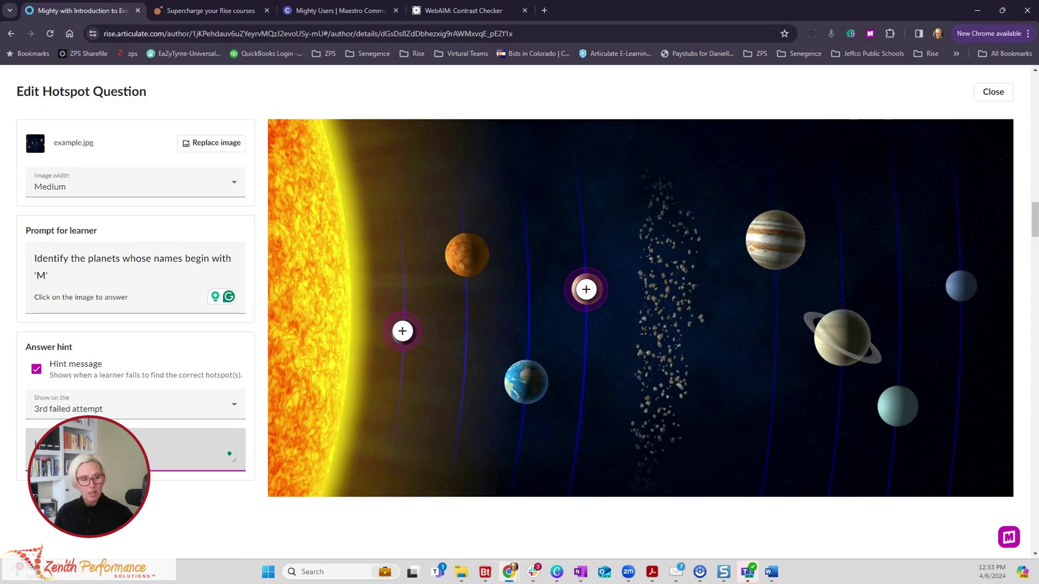
click(64, 412)
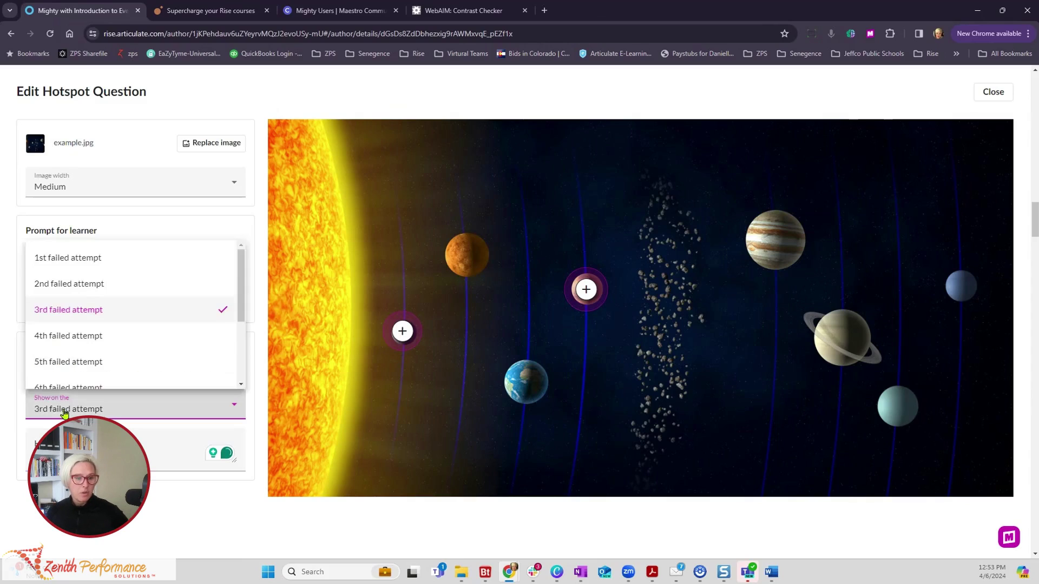
click(81, 283)
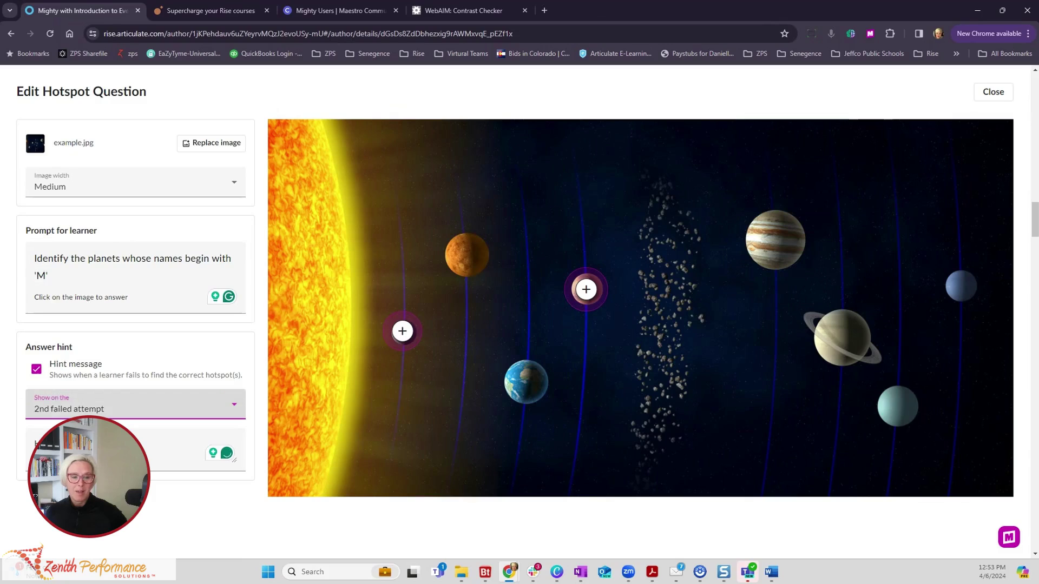
click(575, 473)
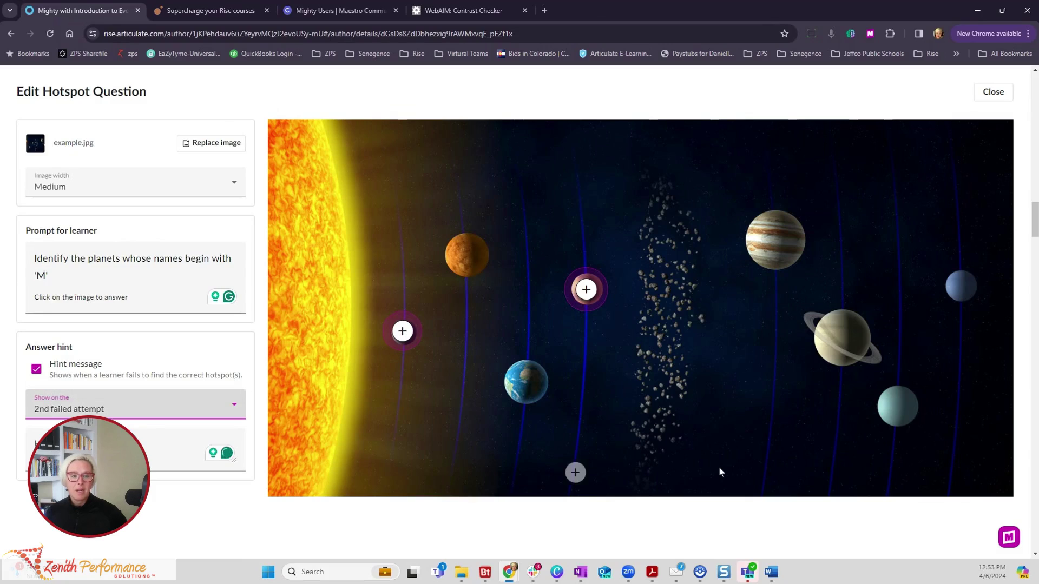
click(996, 92)
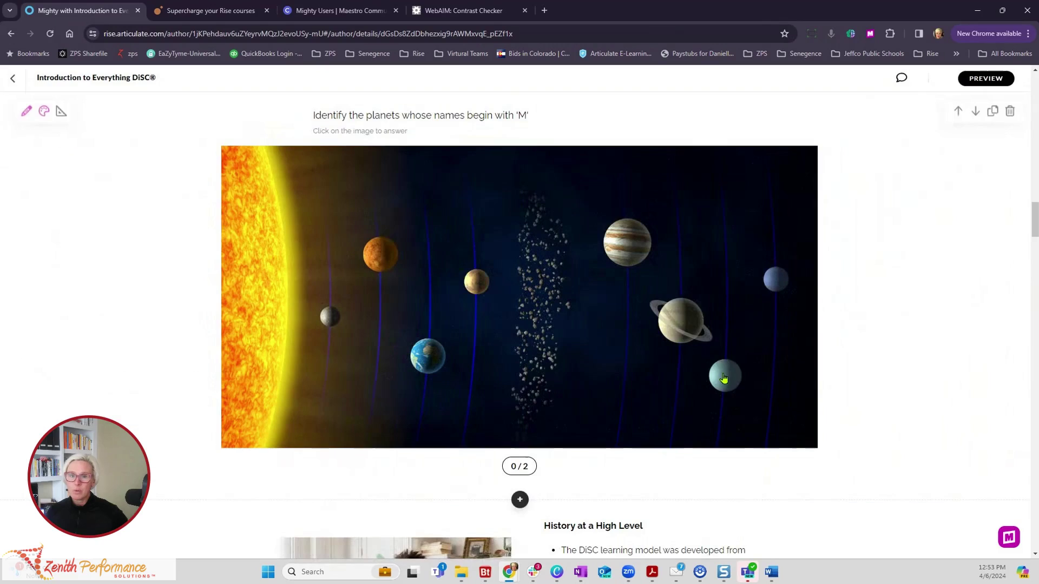
Step: Examine the size settings and feedback messages of the Mercury and Mars hotspots
click(25, 113)
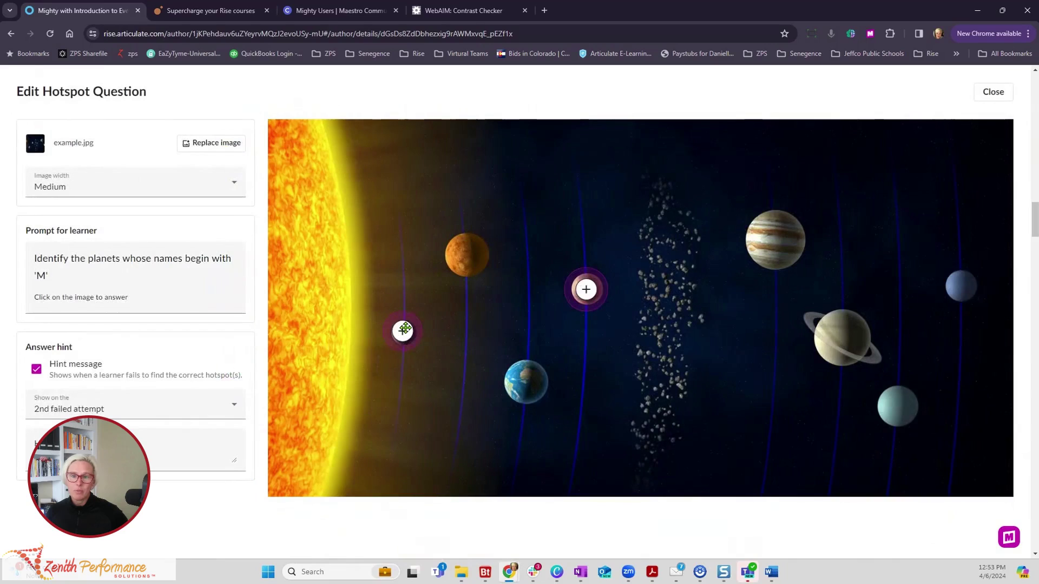
mouse_move(405, 329)
mouse_down()
mouse_move(413, 322)
mouse_move(403, 333)
mouse_up()
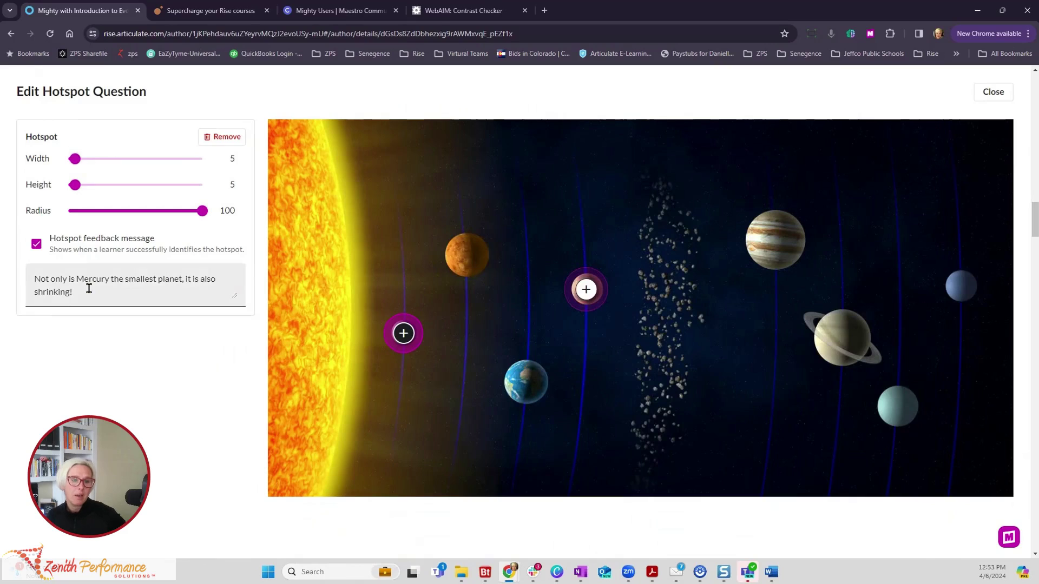
drag(89, 288, 23, 280)
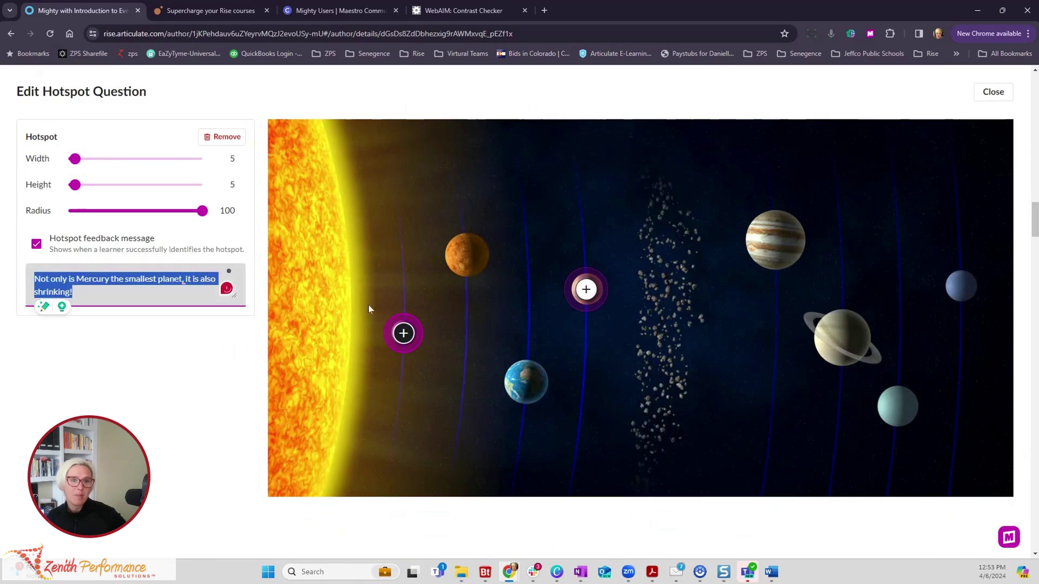
click(595, 290)
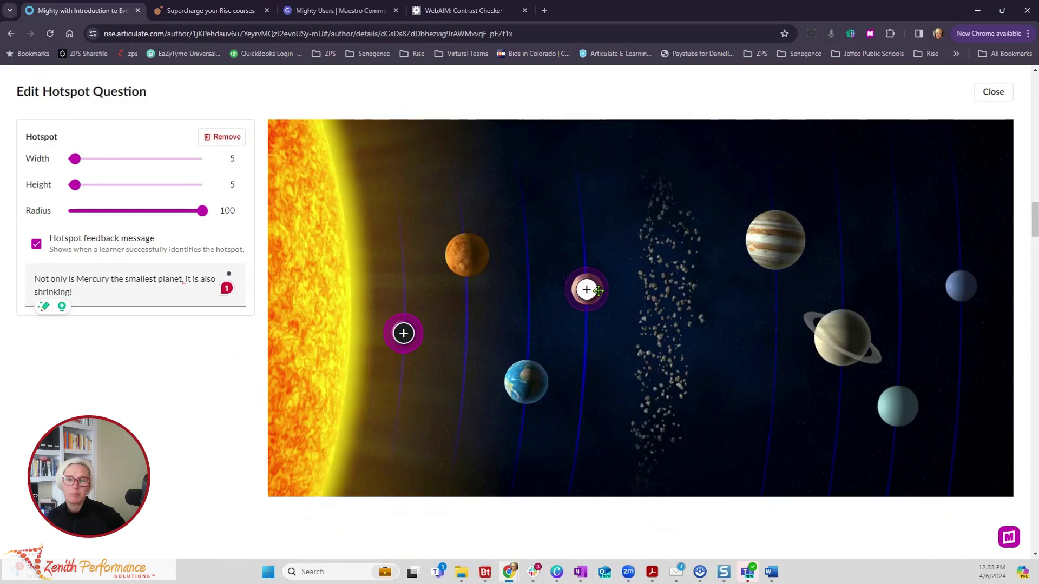
click(597, 291)
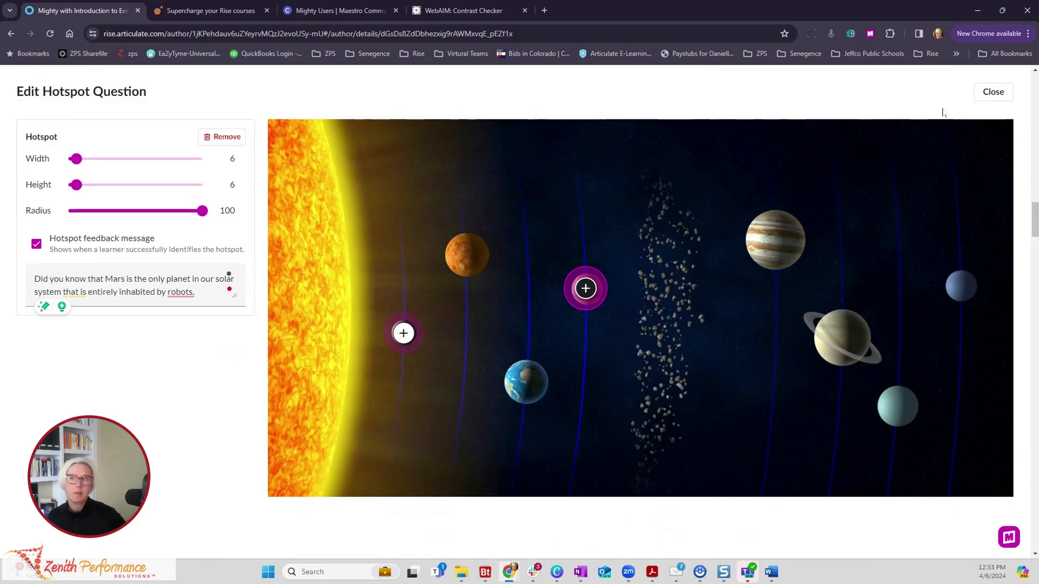
click(995, 92)
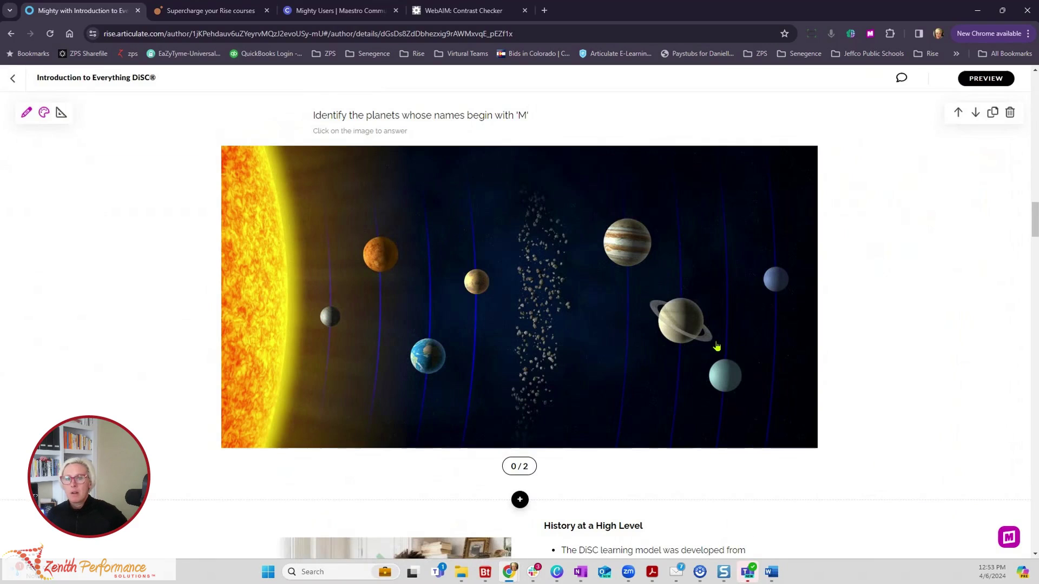
Step: Test the hotspot question by answering with Mercury, Venus and Earth to check its feedback and hint
click(328, 319)
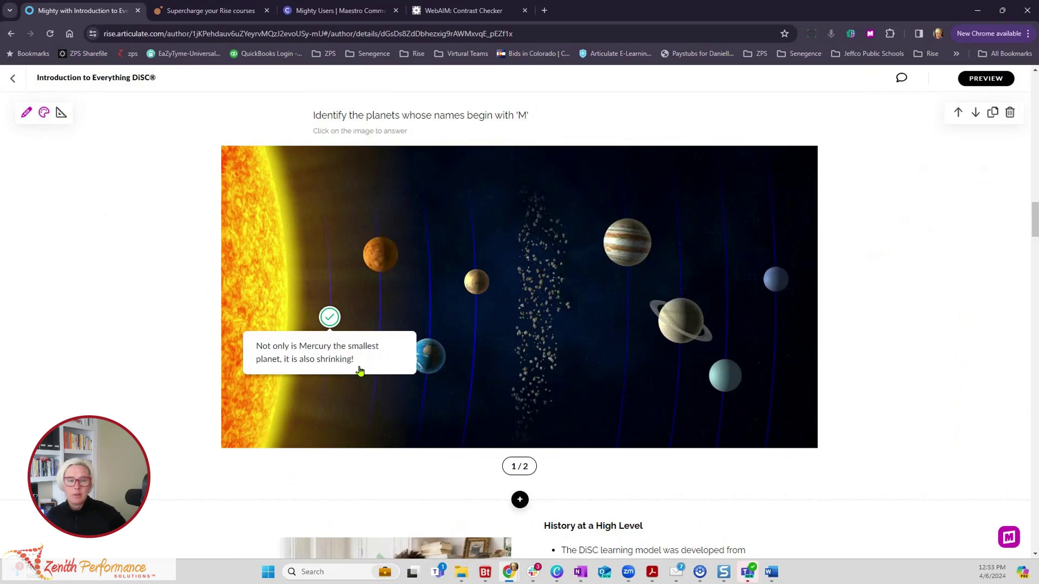
click(383, 248)
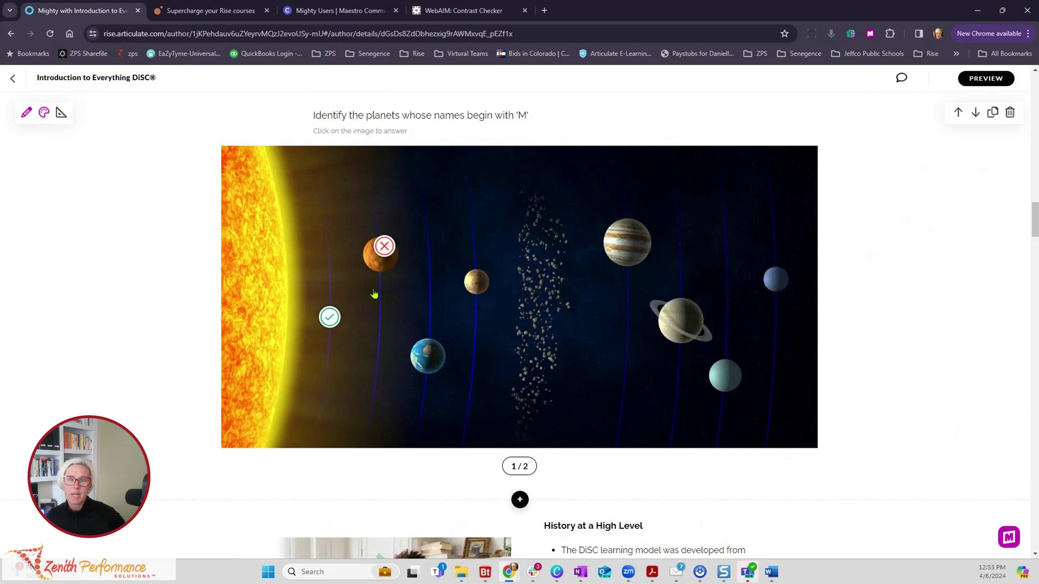
click(432, 353)
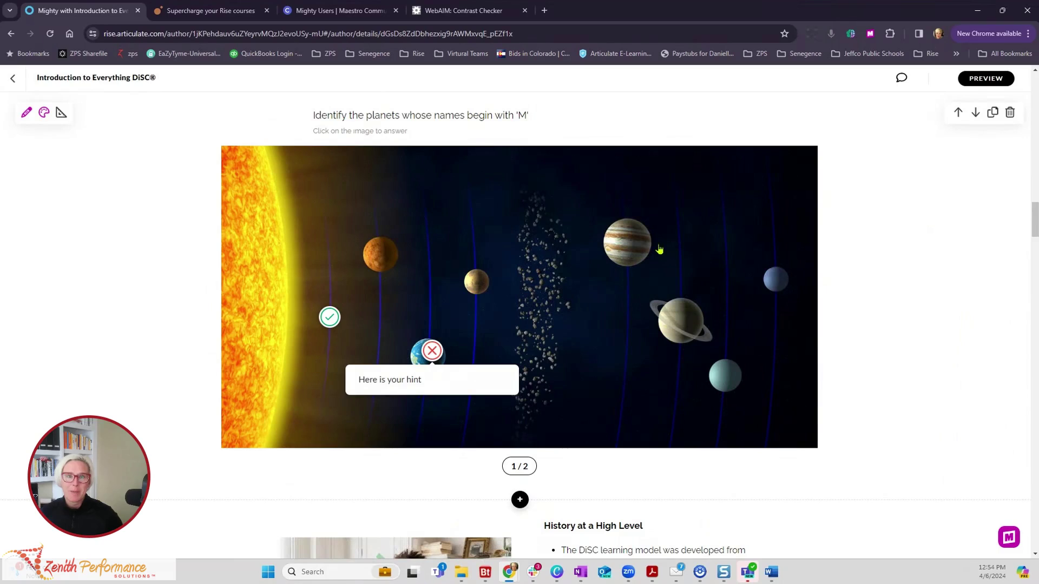
Step: Insert a Mighty Reflection block between the hotspot question and the "History at a High Level" block
scroll(501, 384, down, 3)
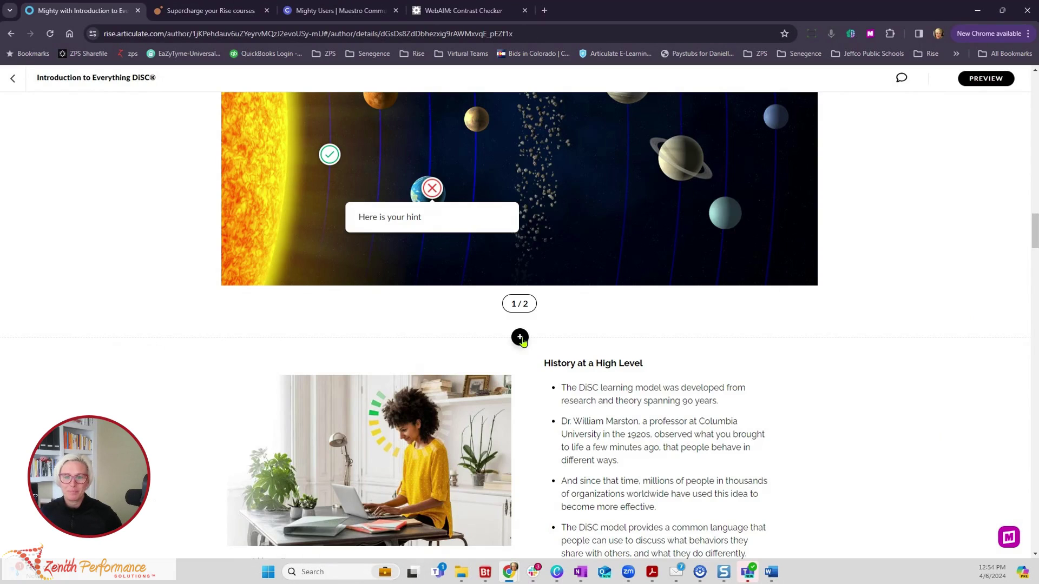
click(520, 338)
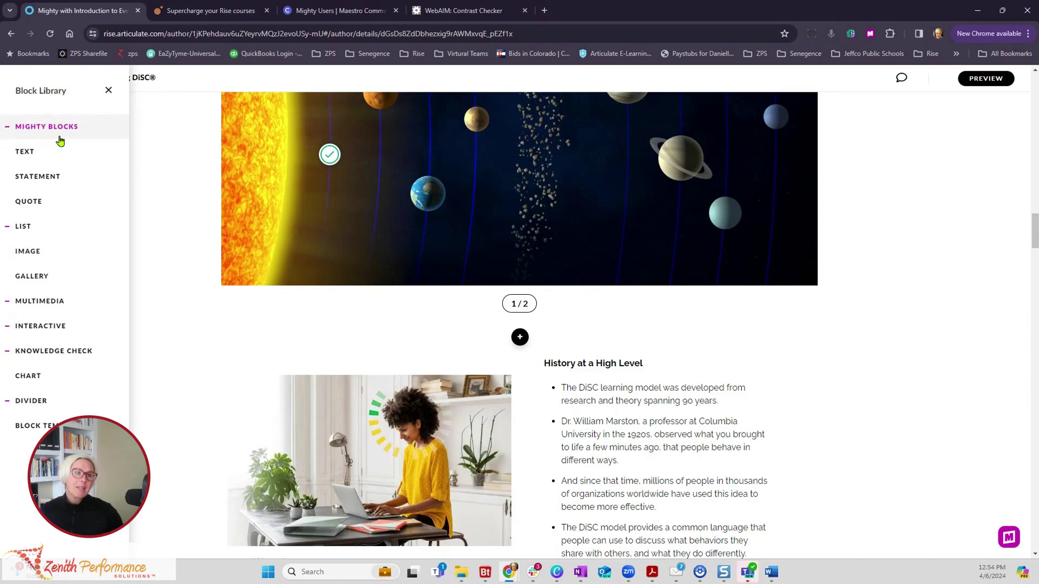
mouse_move(56, 128)
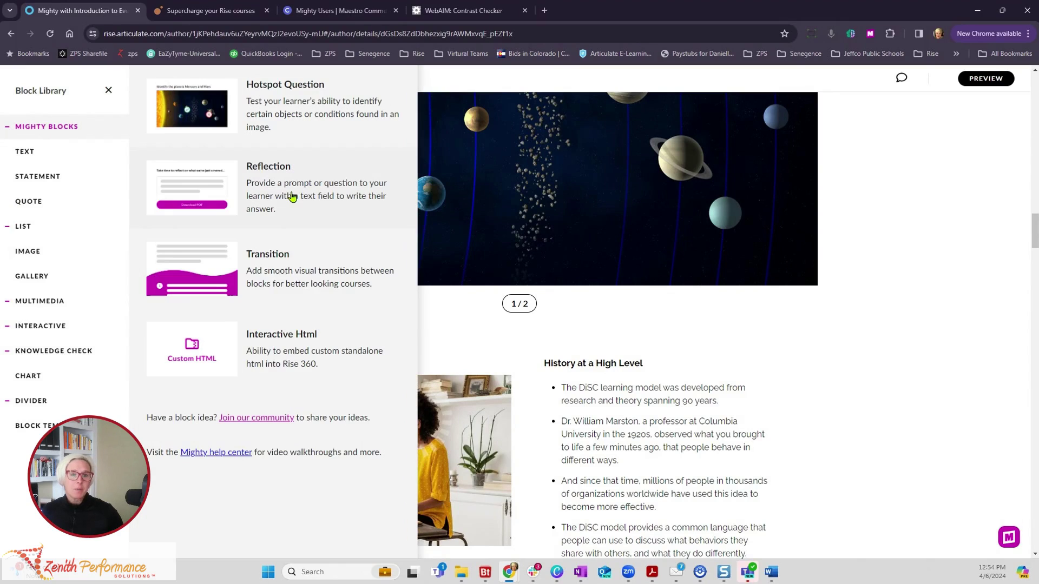
click(292, 196)
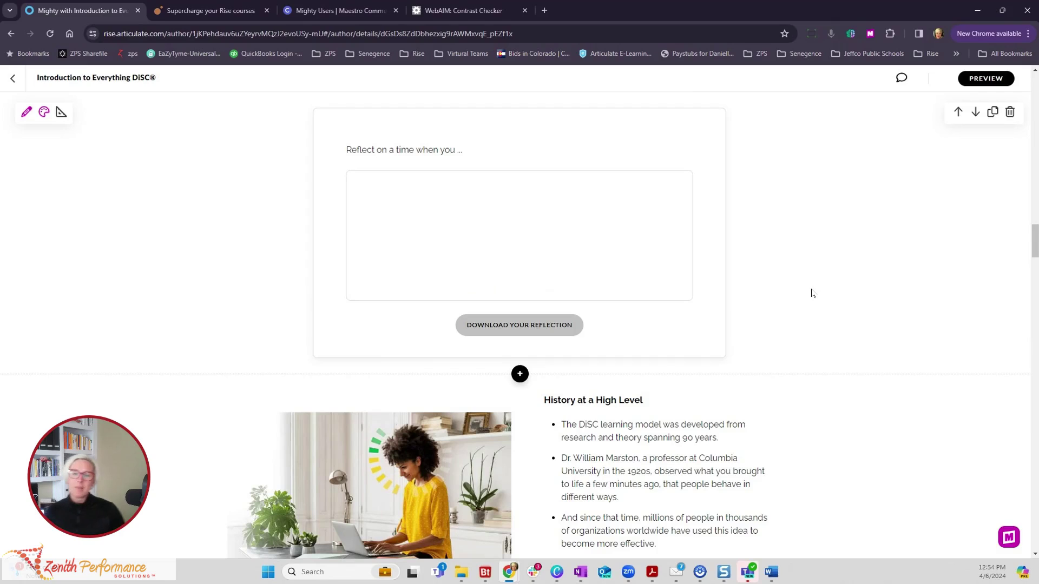
scroll(741, 379, up, 1)
scroll(741, 379, up, 2)
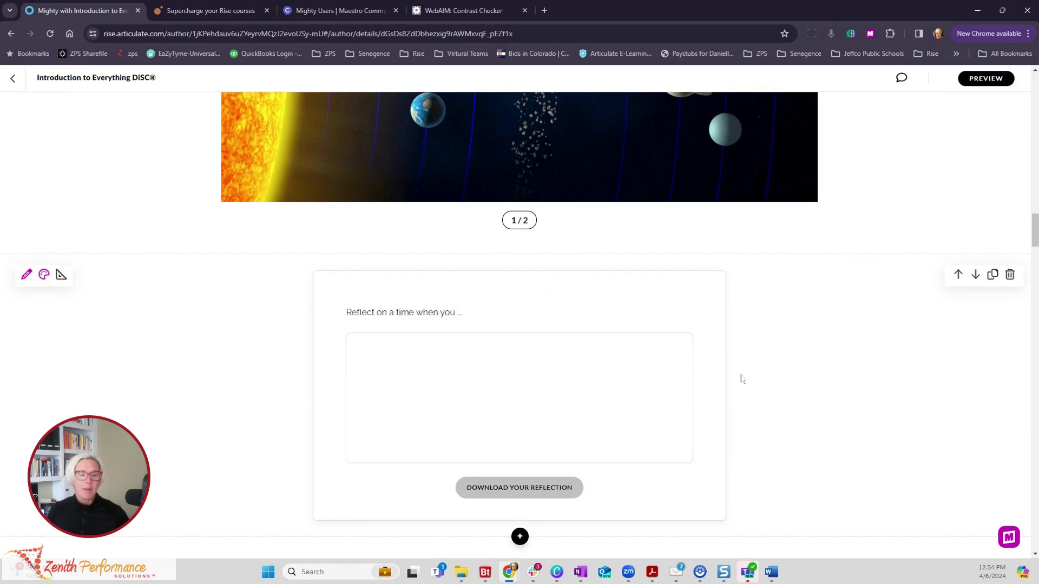
scroll(741, 379, down, 2)
scroll(742, 379, down, 1)
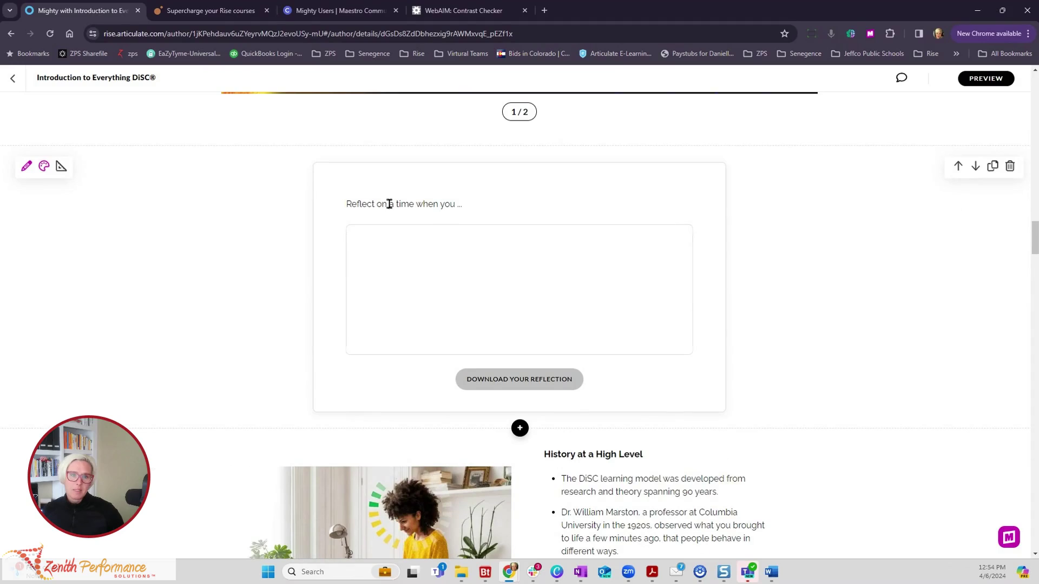
Step: Set the Reflection block's question for the learner to "What do you know about DiSC?"
click(26, 166)
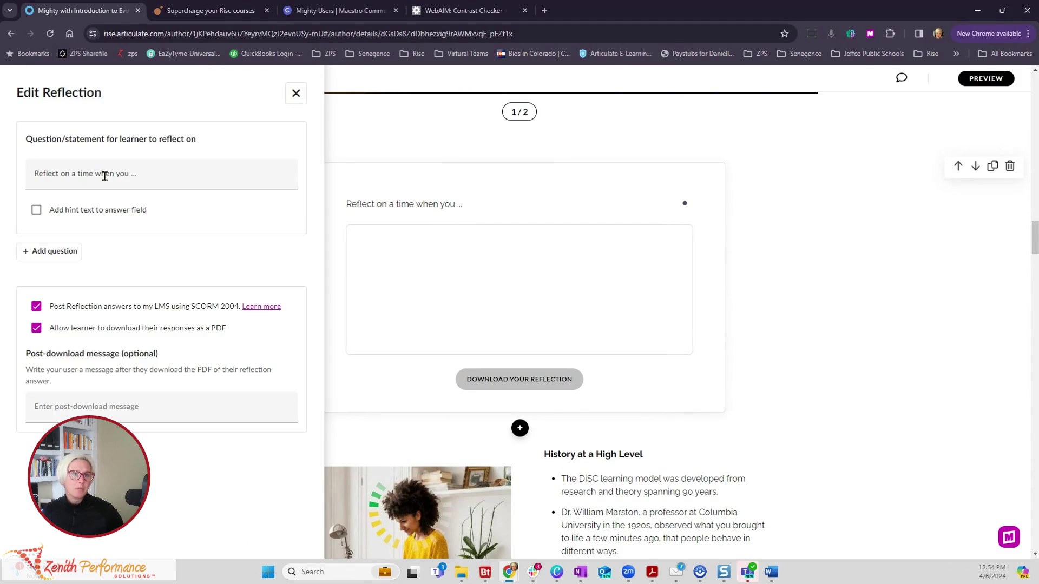
click(104, 176)
text(Wha)
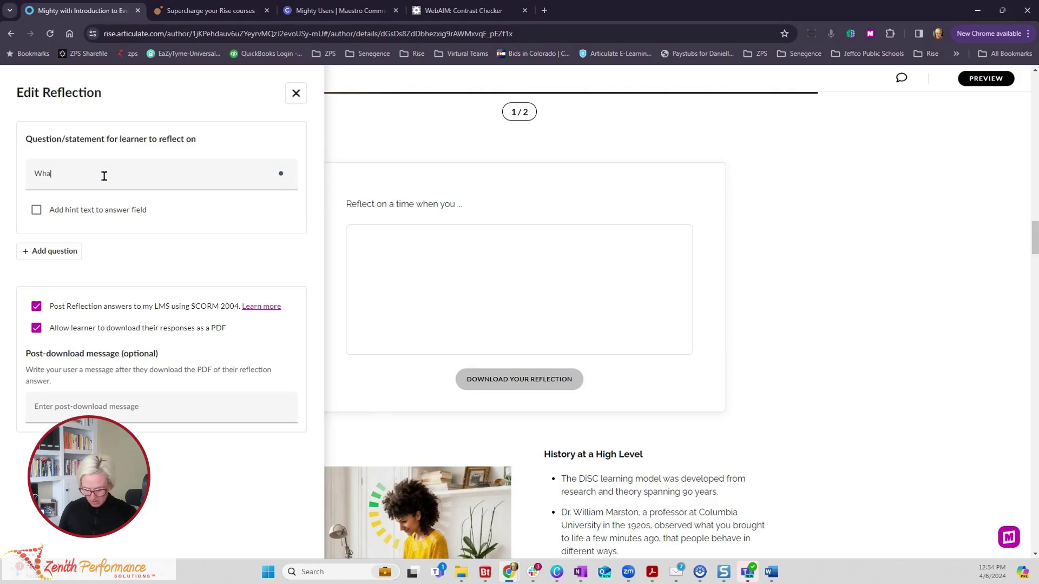
text(t do you know)
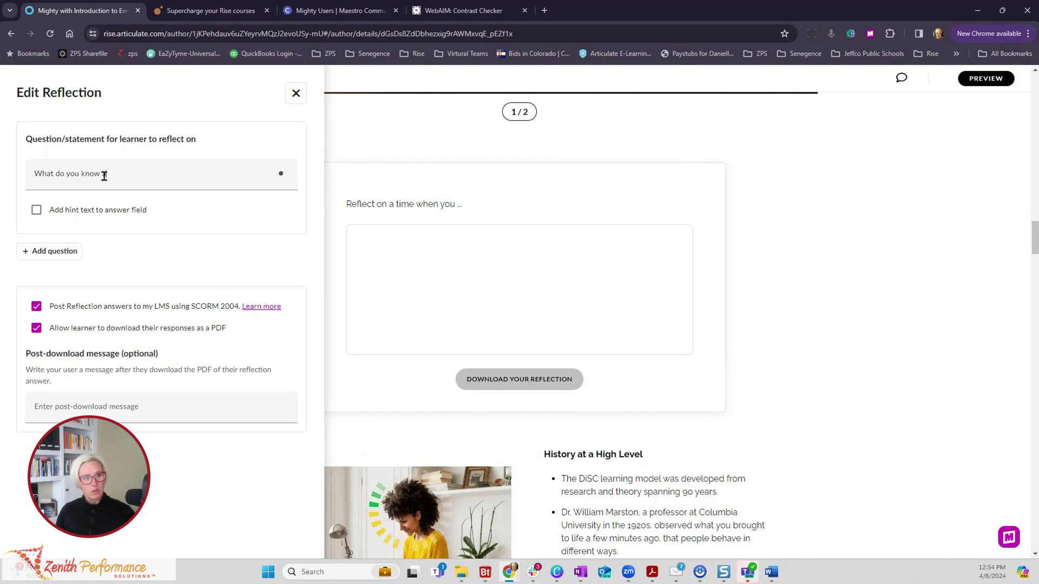
text( about D)
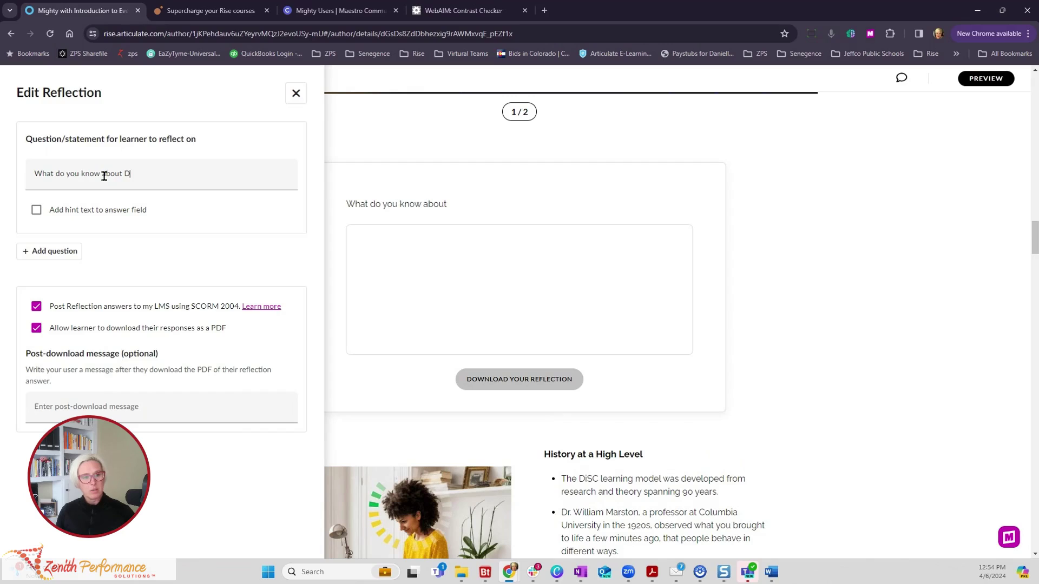
text(iSC)
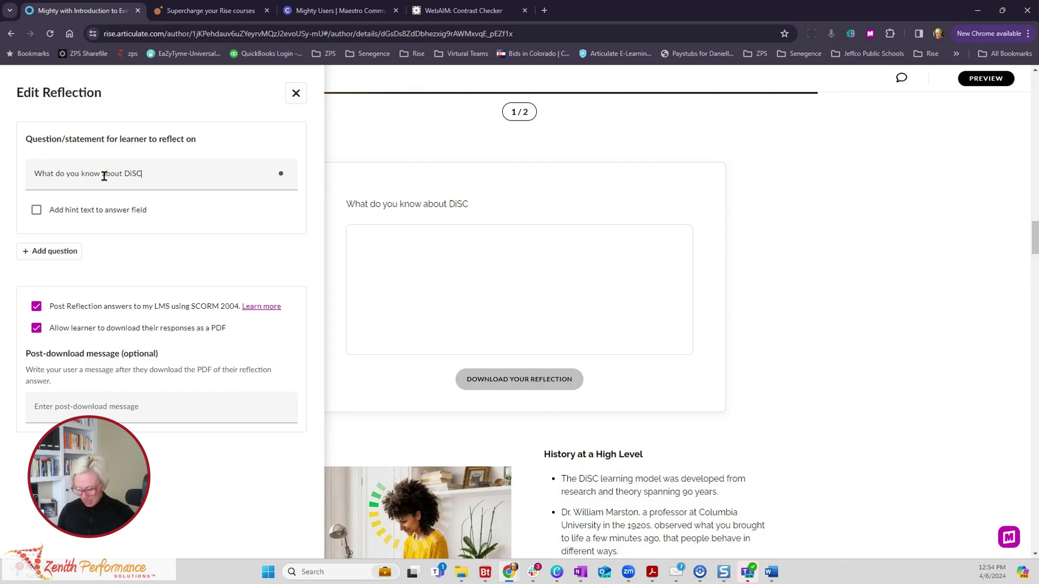
text(?)
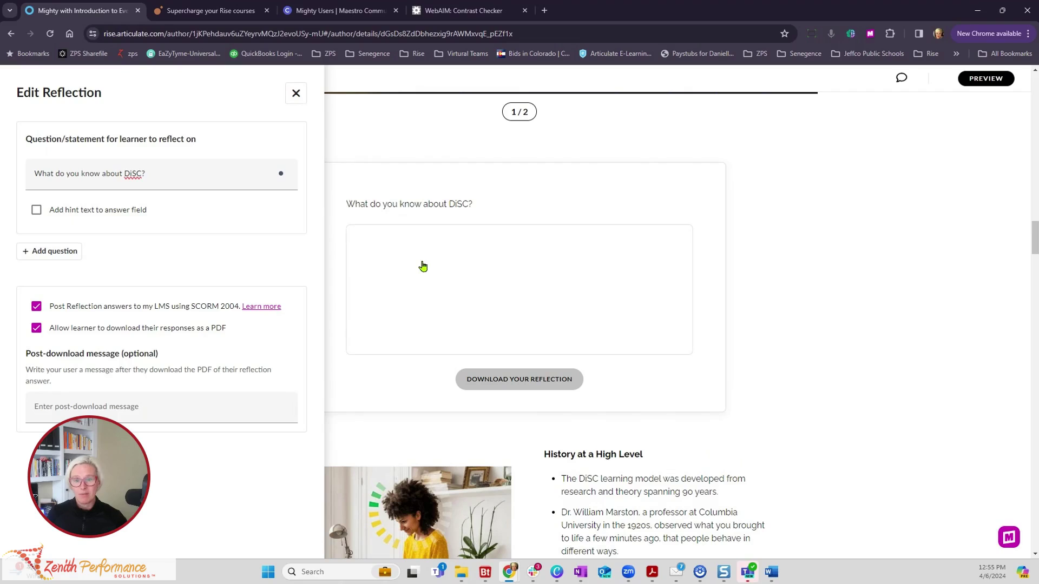
Step: Open the "Discovering your DiSC® Style" lesson and look at the Step 1 content of its accordion
click(877, 247)
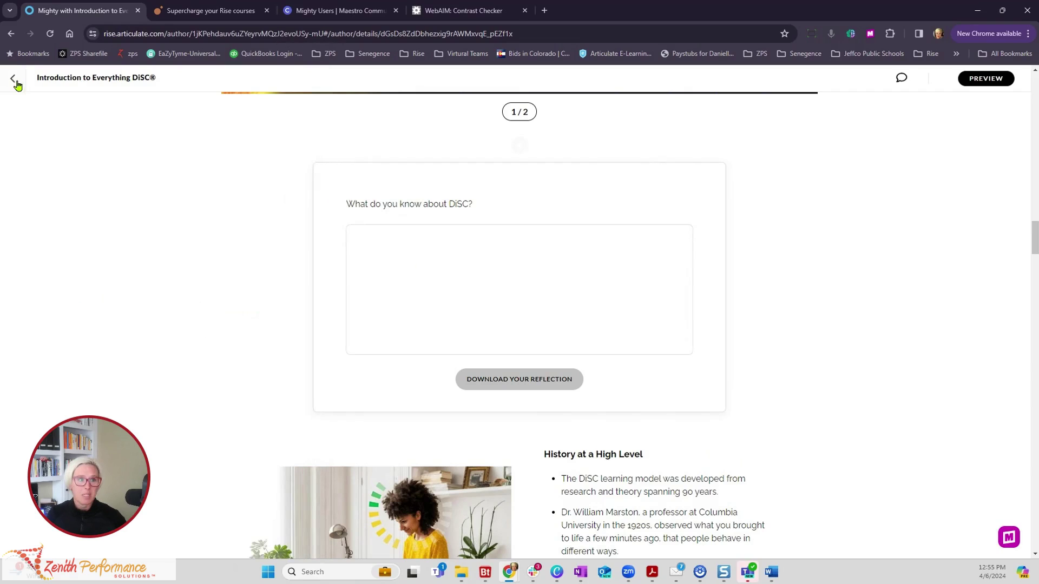
click(14, 80)
scroll(678, 370, down, 5)
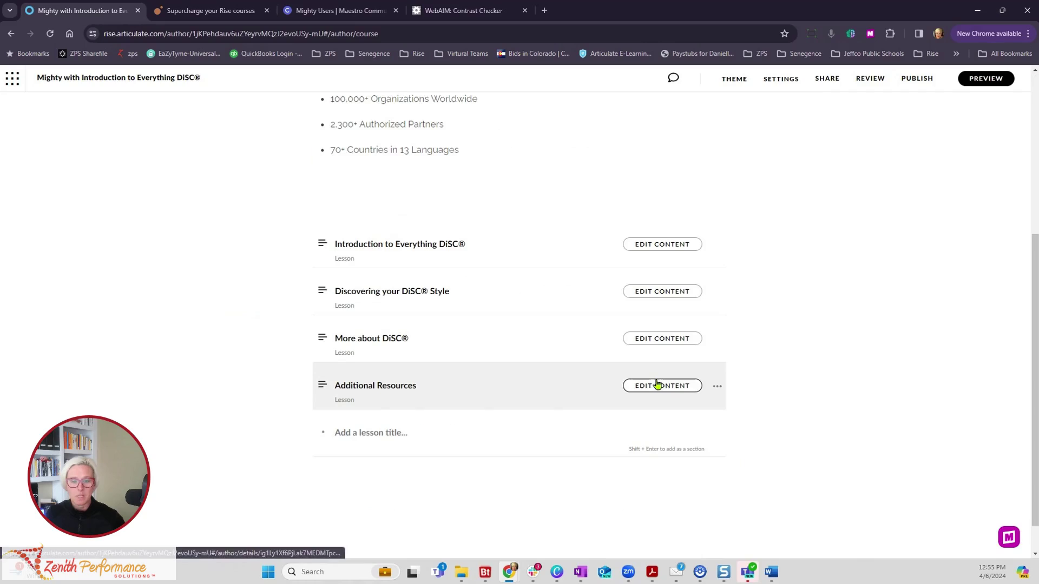
click(400, 296)
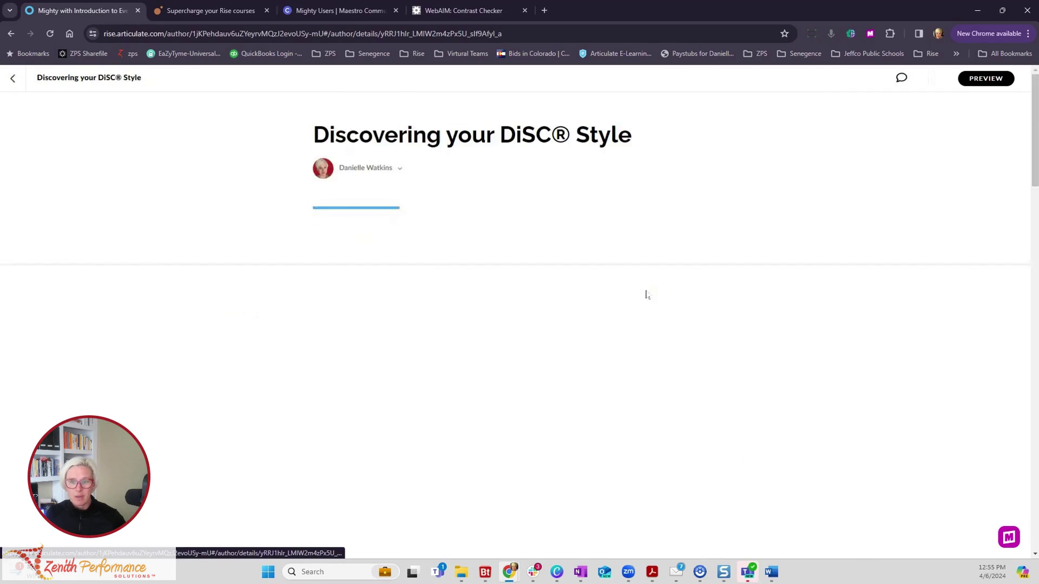
scroll(698, 389, down, 10)
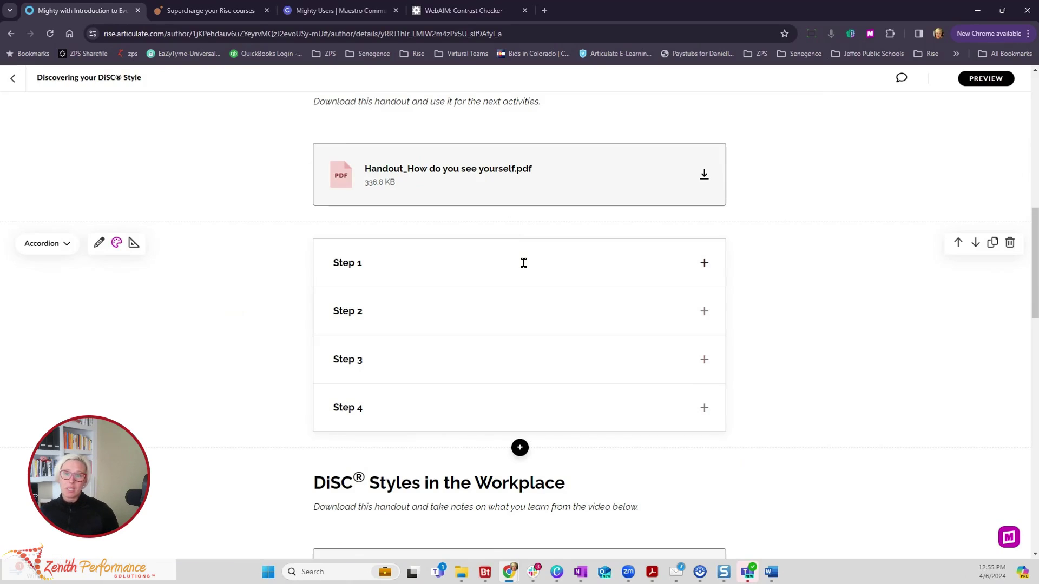
click(705, 264)
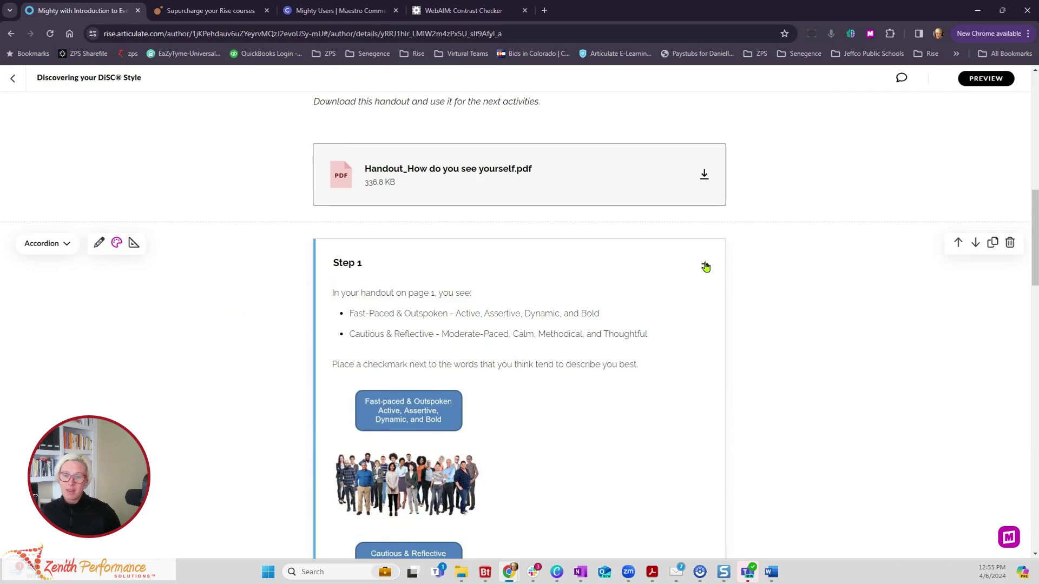
scroll(675, 382, down, 3)
scroll(681, 362, up, 3)
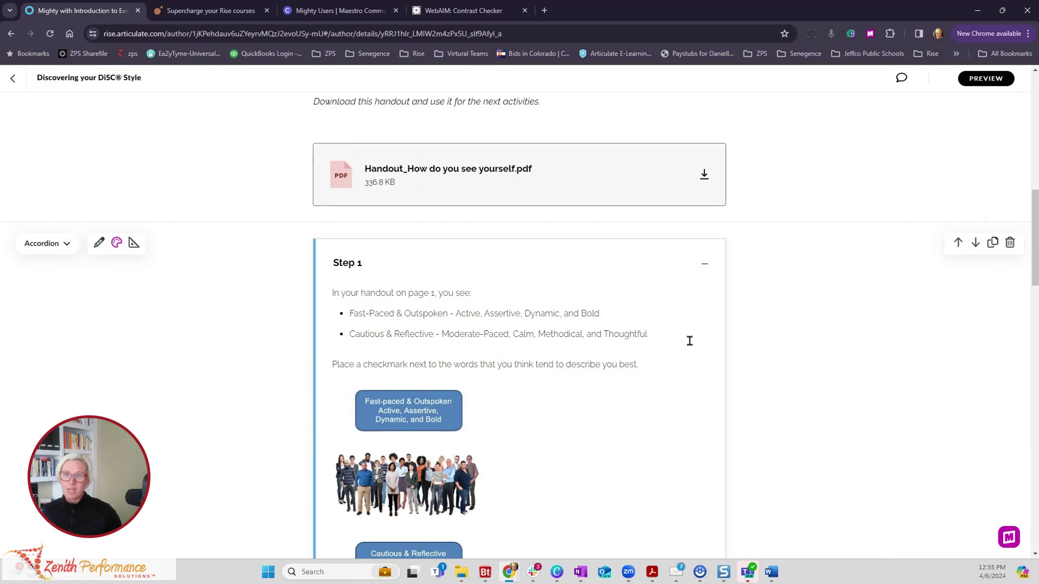
click(703, 264)
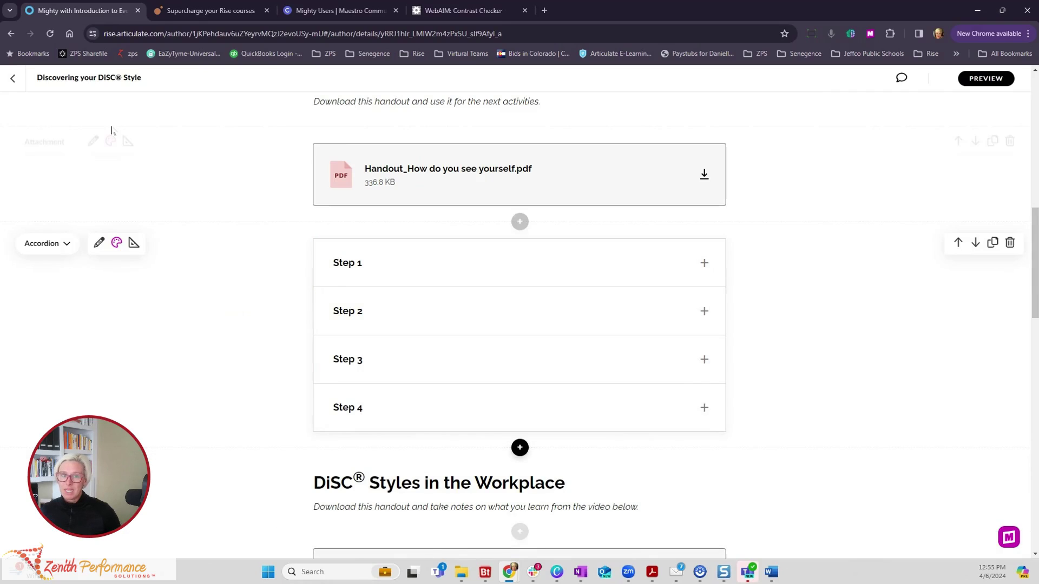
Step: Return to the "Introduction to Everything DiSC®" lesson and turn off posting answers to the LMS using SCORM 2004 for its Reflection block
click(12, 78)
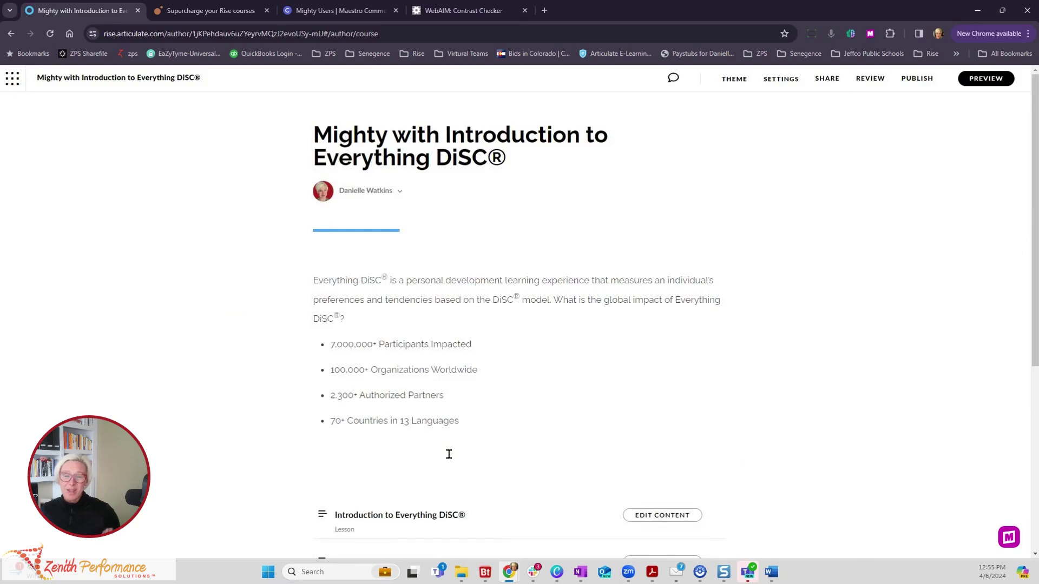
scroll(549, 433, down, 2)
click(650, 409)
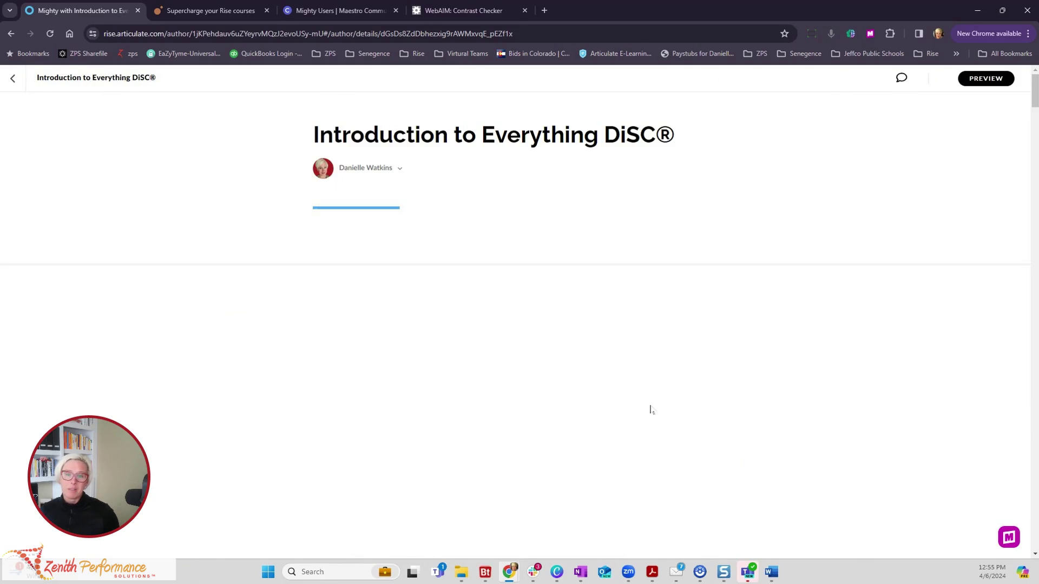
scroll(644, 427, down, 10)
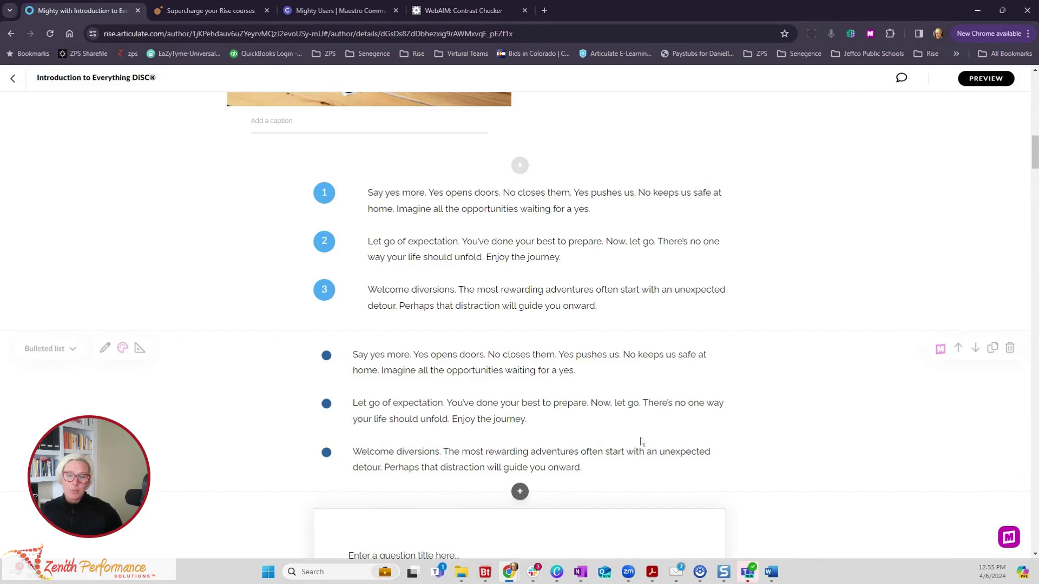
scroll(640, 440, down, 8)
scroll(640, 443, down, 5)
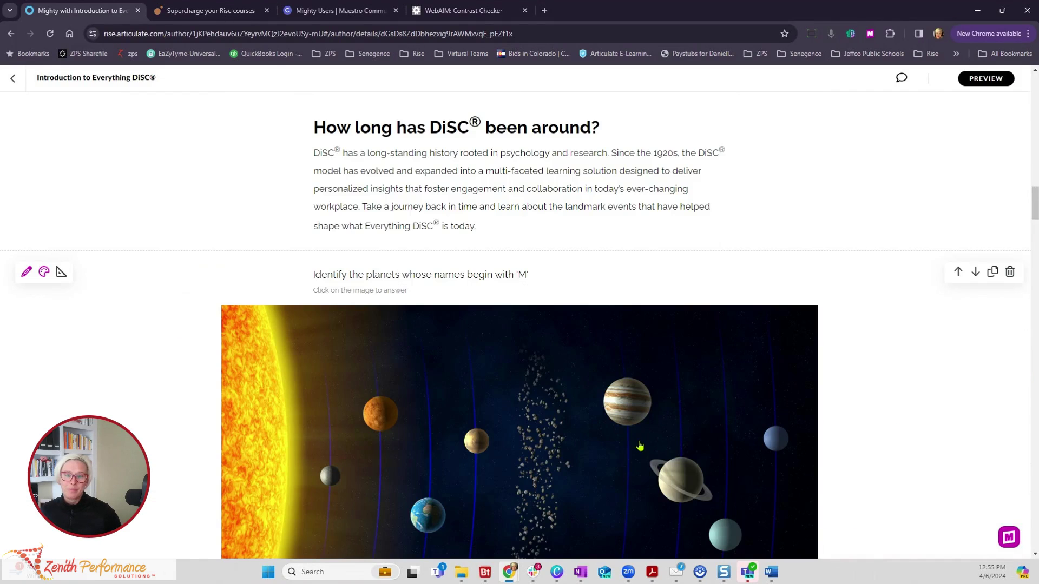
scroll(640, 445, down, 5)
scroll(409, 263, down, 4)
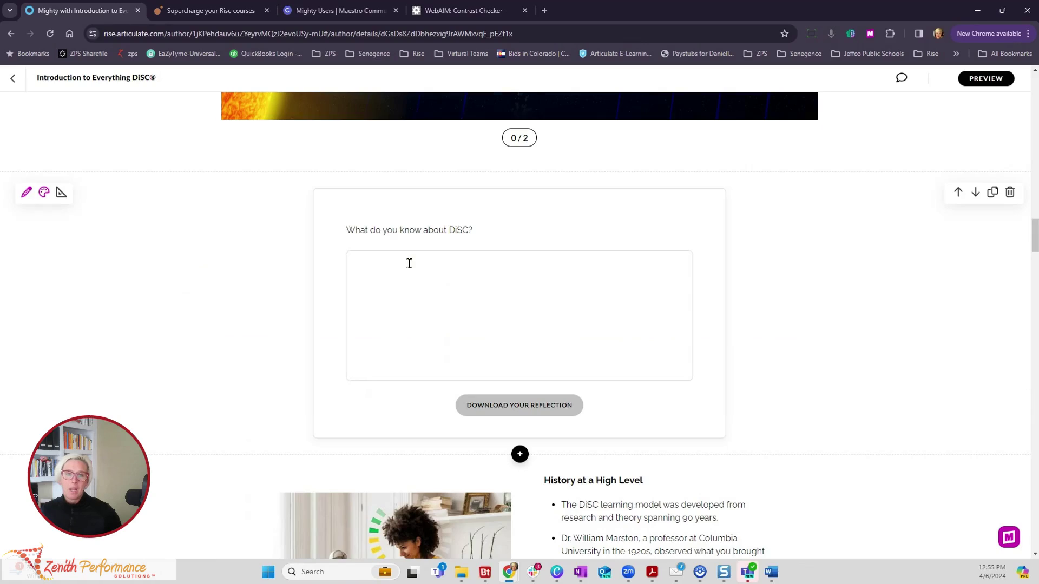
click(26, 194)
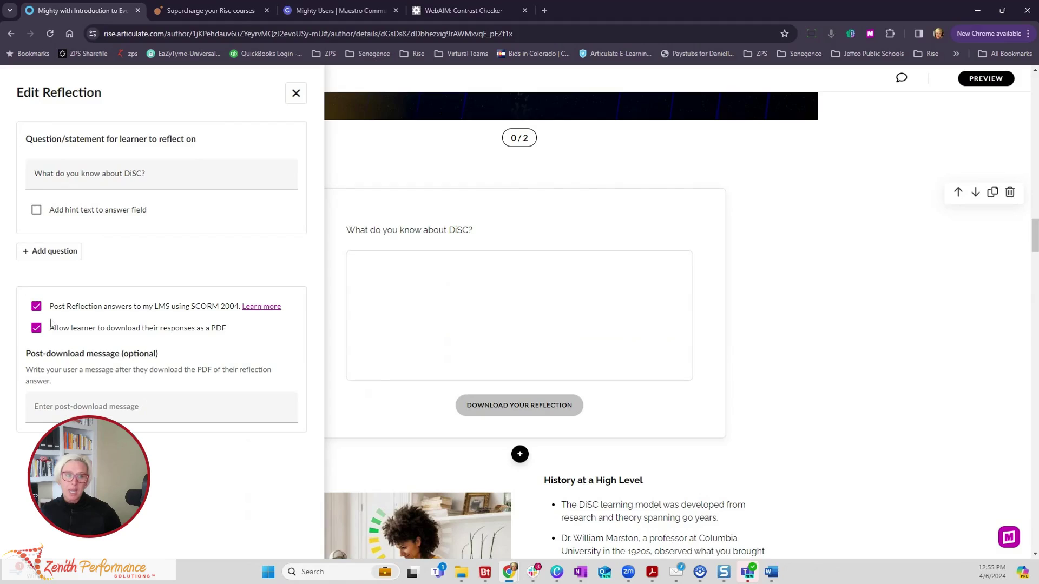
click(37, 306)
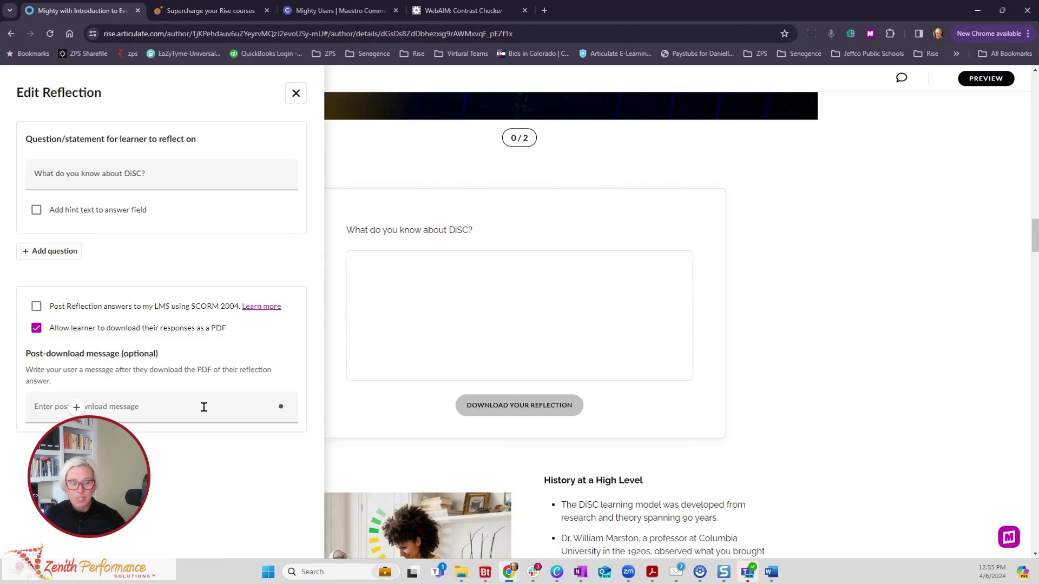
click(402, 303)
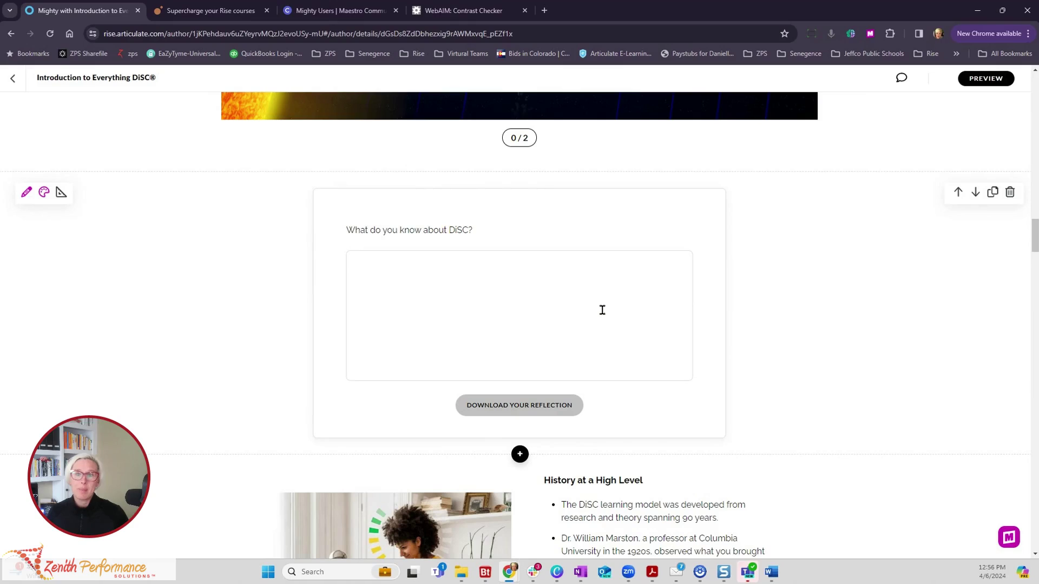
click(25, 193)
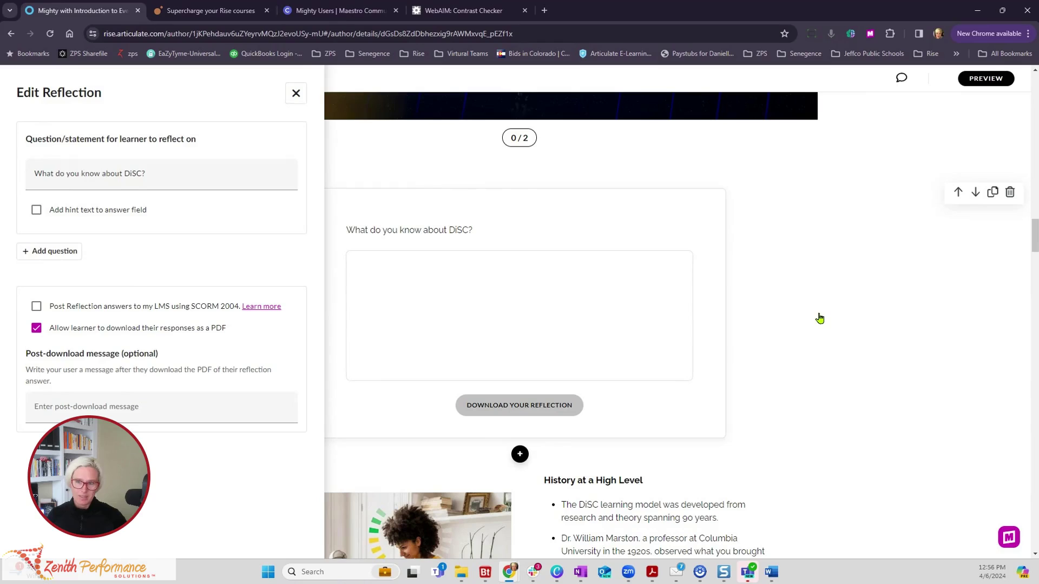
click(823, 316)
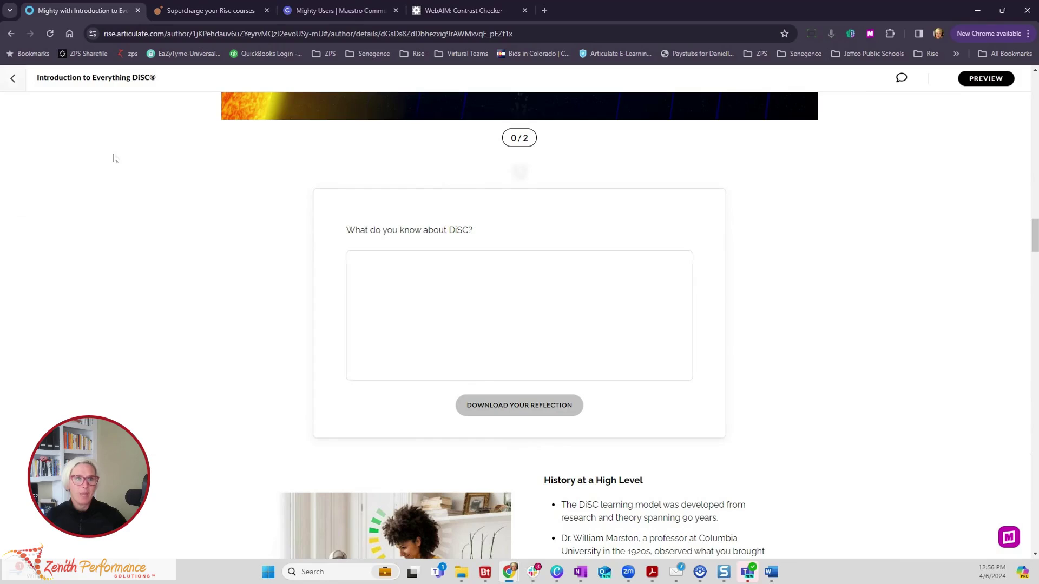
Step: Insert a Mighty Interactive Html block between the planets hotspot question and the Reflection block
click(518, 171)
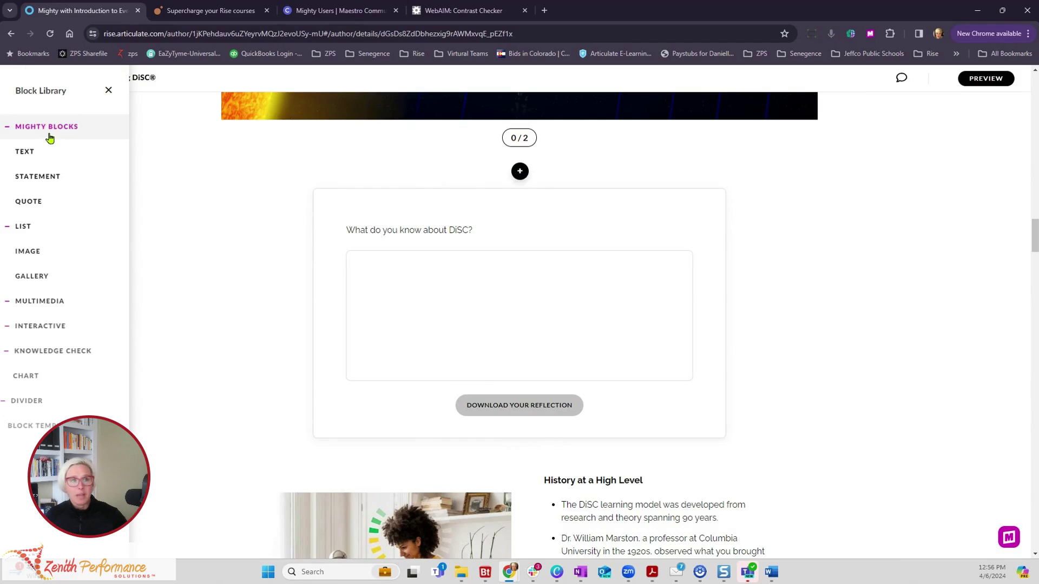
mouse_move(49, 139)
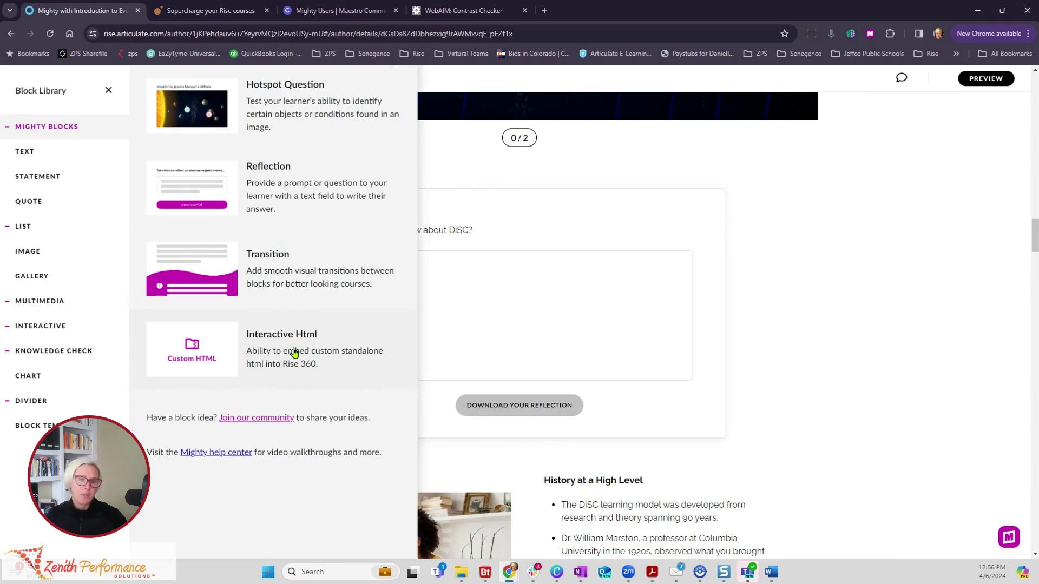
click(324, 361)
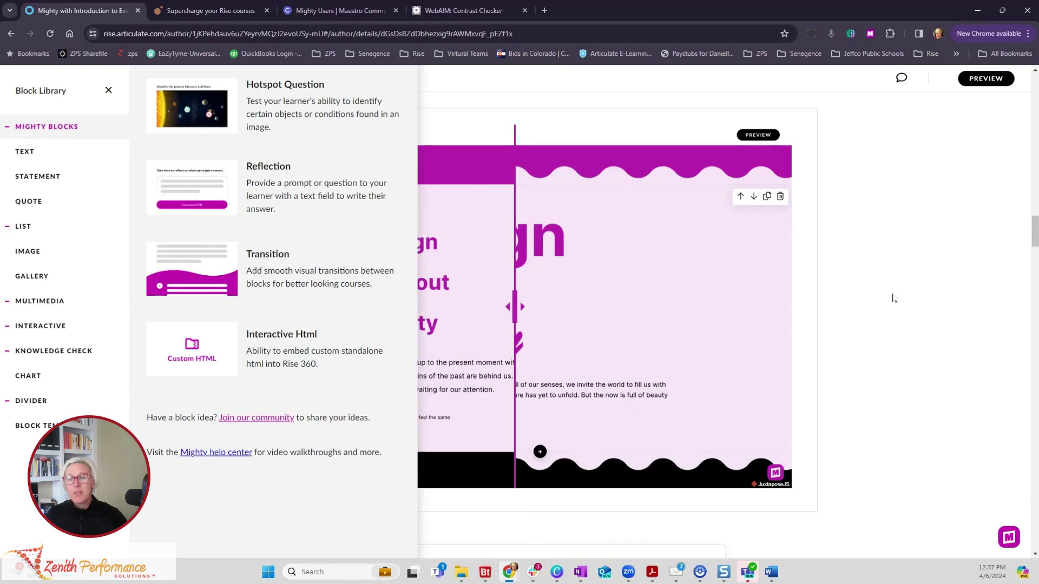
click(892, 297)
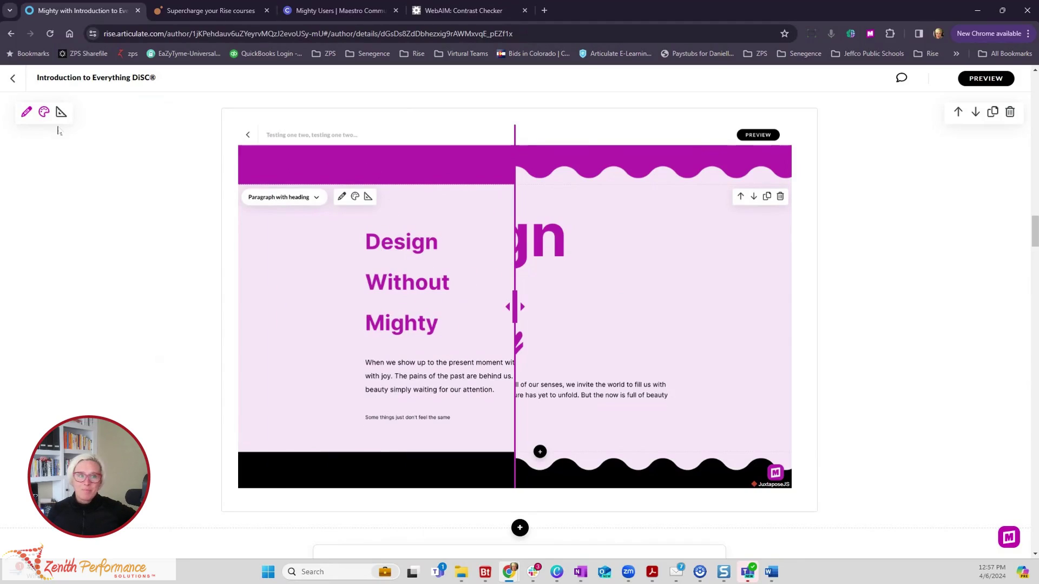
Step: Examine the Interactive Html block's settings for file upload, width, border and custom code, and view its sample comparison slider
click(25, 115)
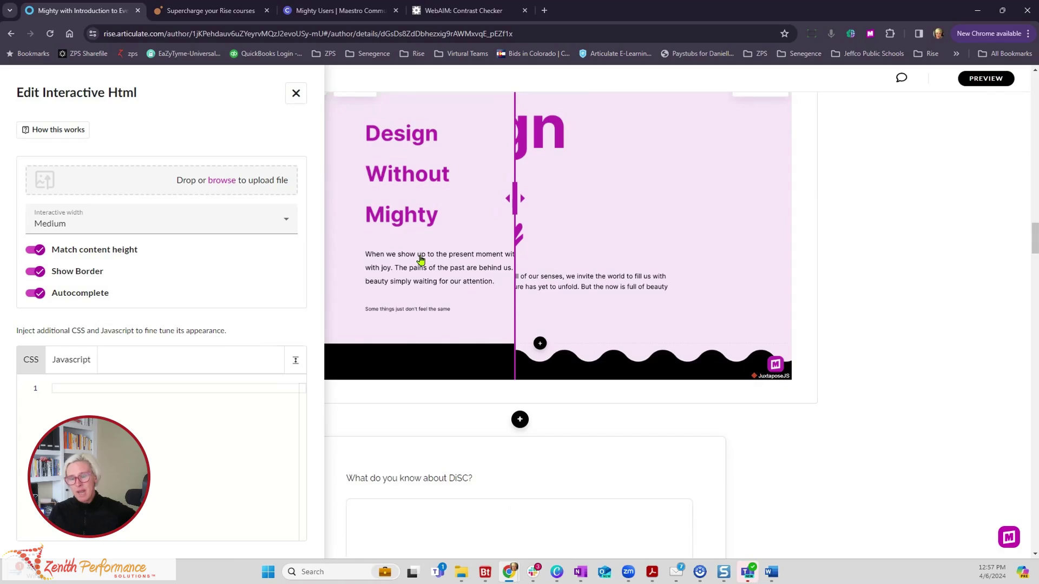
click(927, 277)
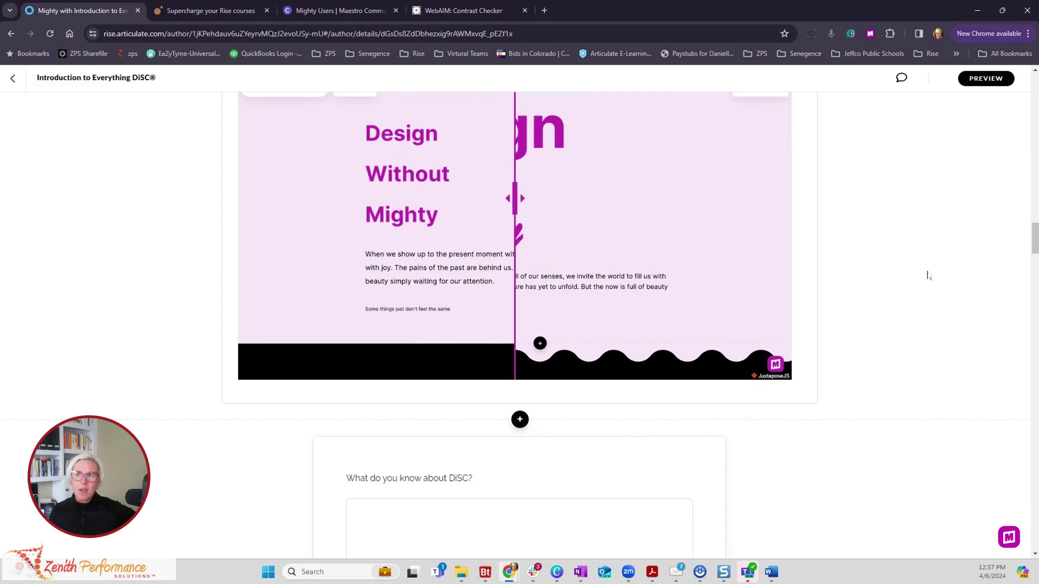
scroll(926, 278, up, 1)
scroll(925, 278, up, 1)
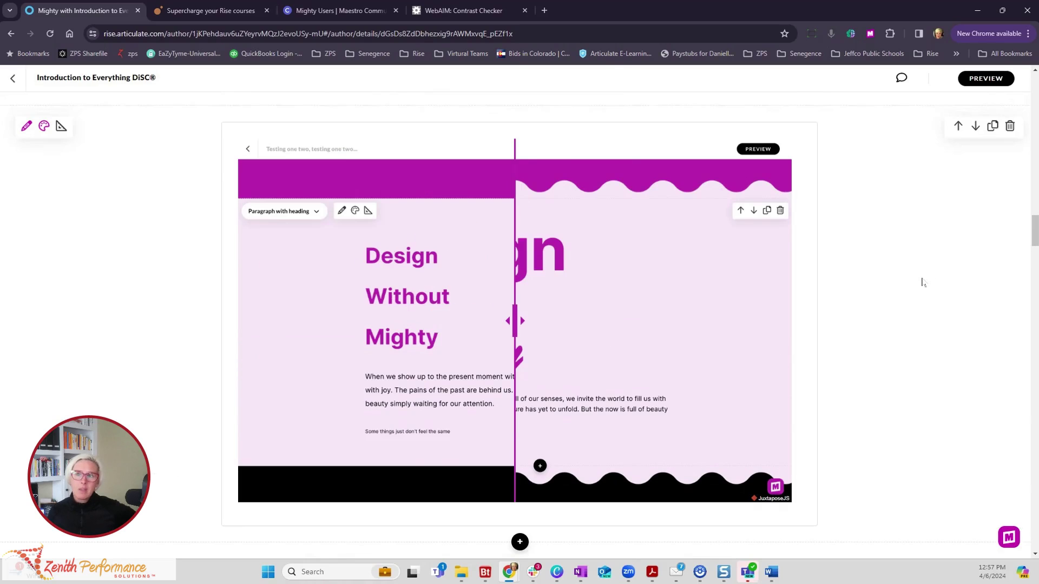
scroll(923, 282, up, 1)
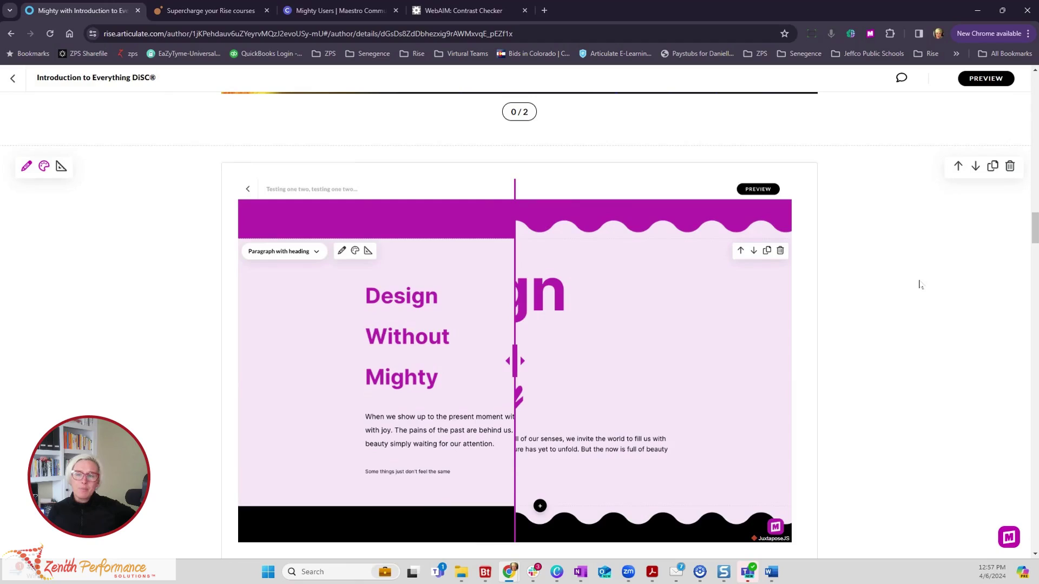